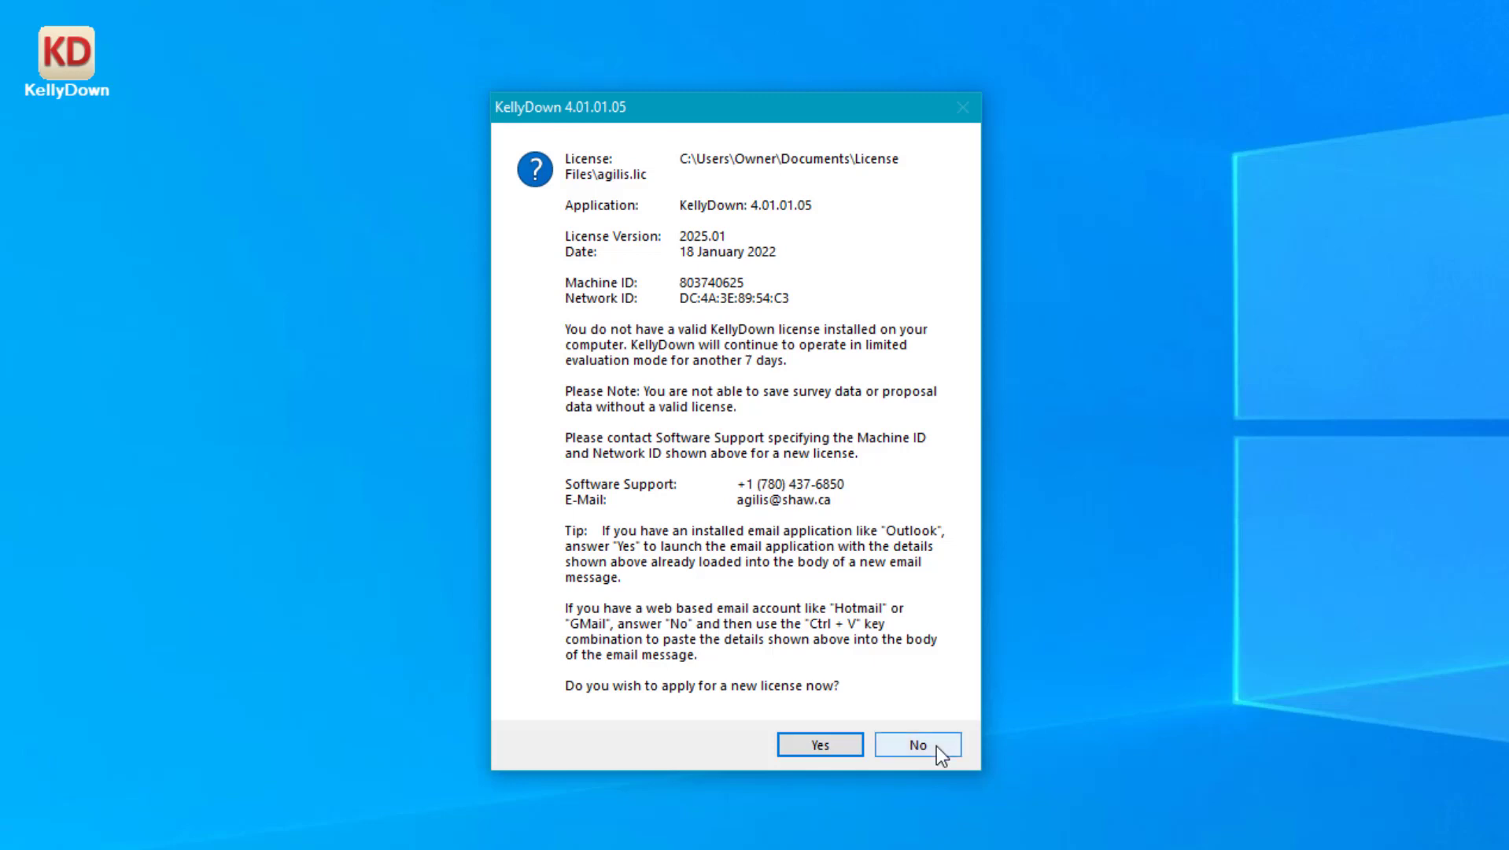
Decline applying for a new licence and create the Admin account password with the hint "Two Cities"
click(936, 746)
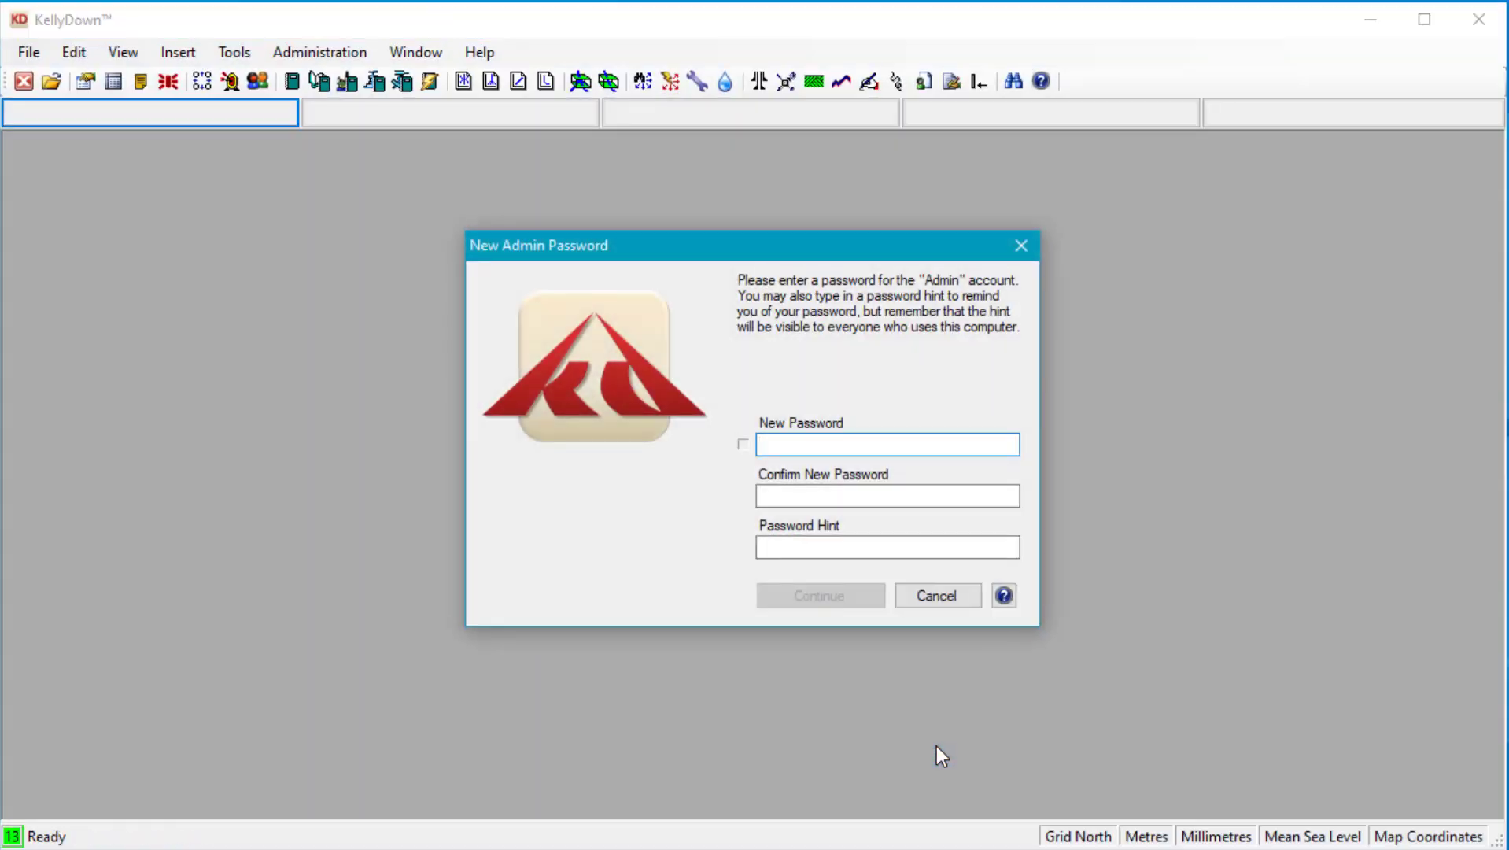
text(********)
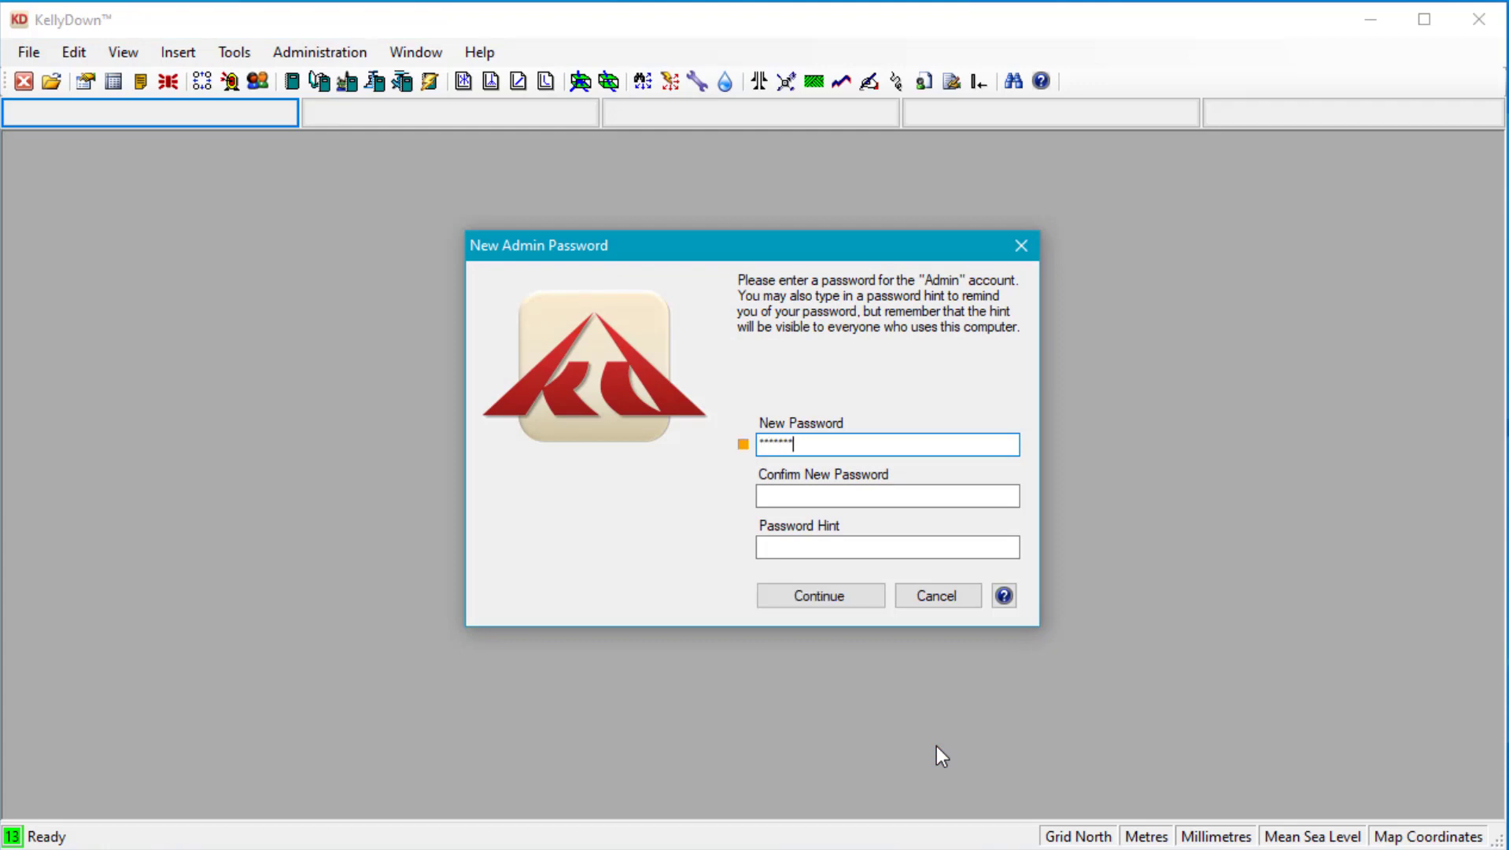
key(Tab)
text(********)
key(Tab)
text(Two Cities)
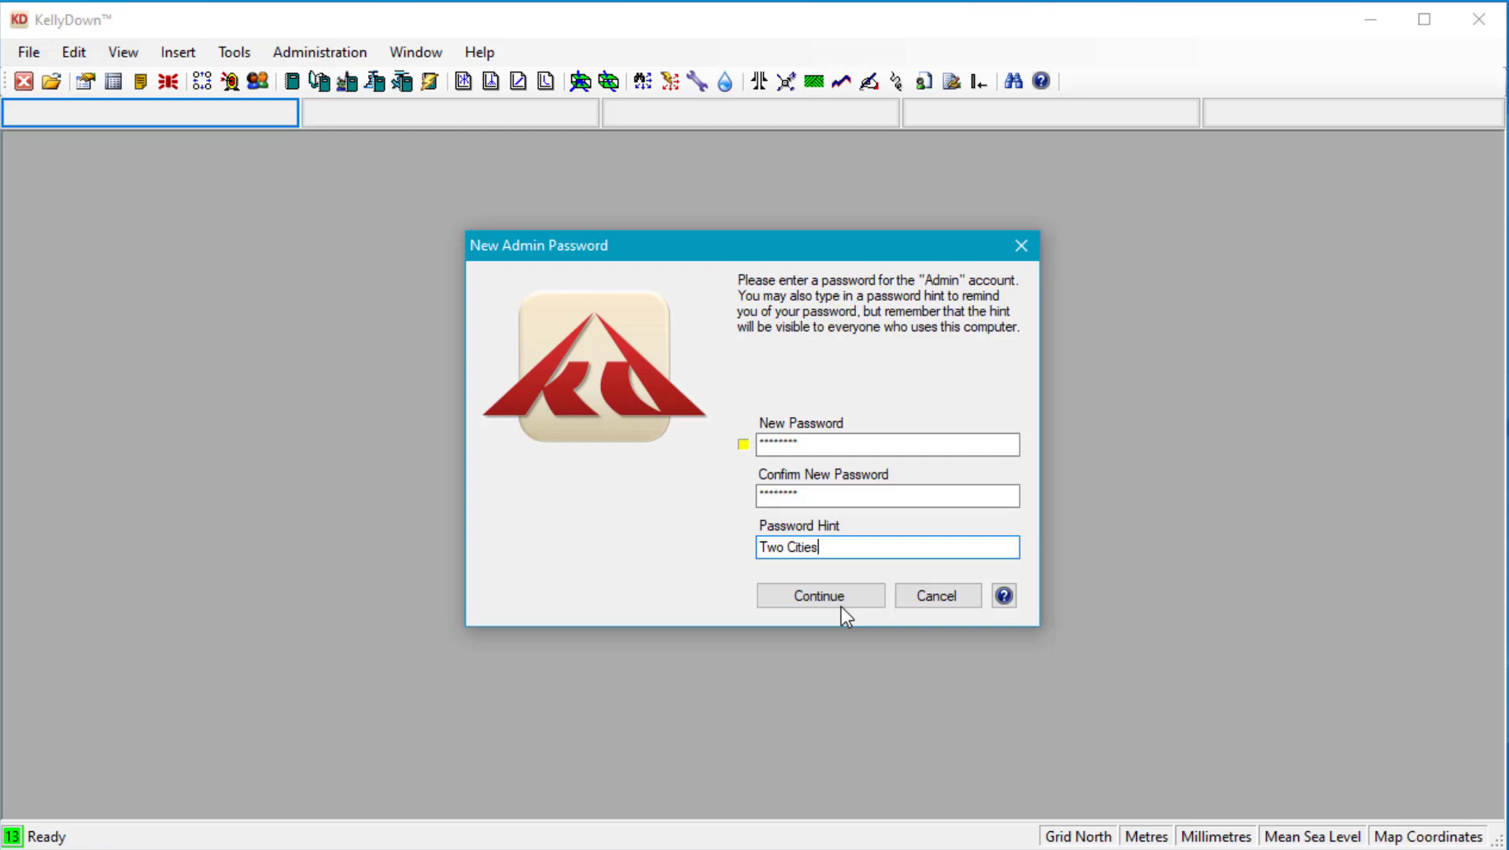
click(833, 595)
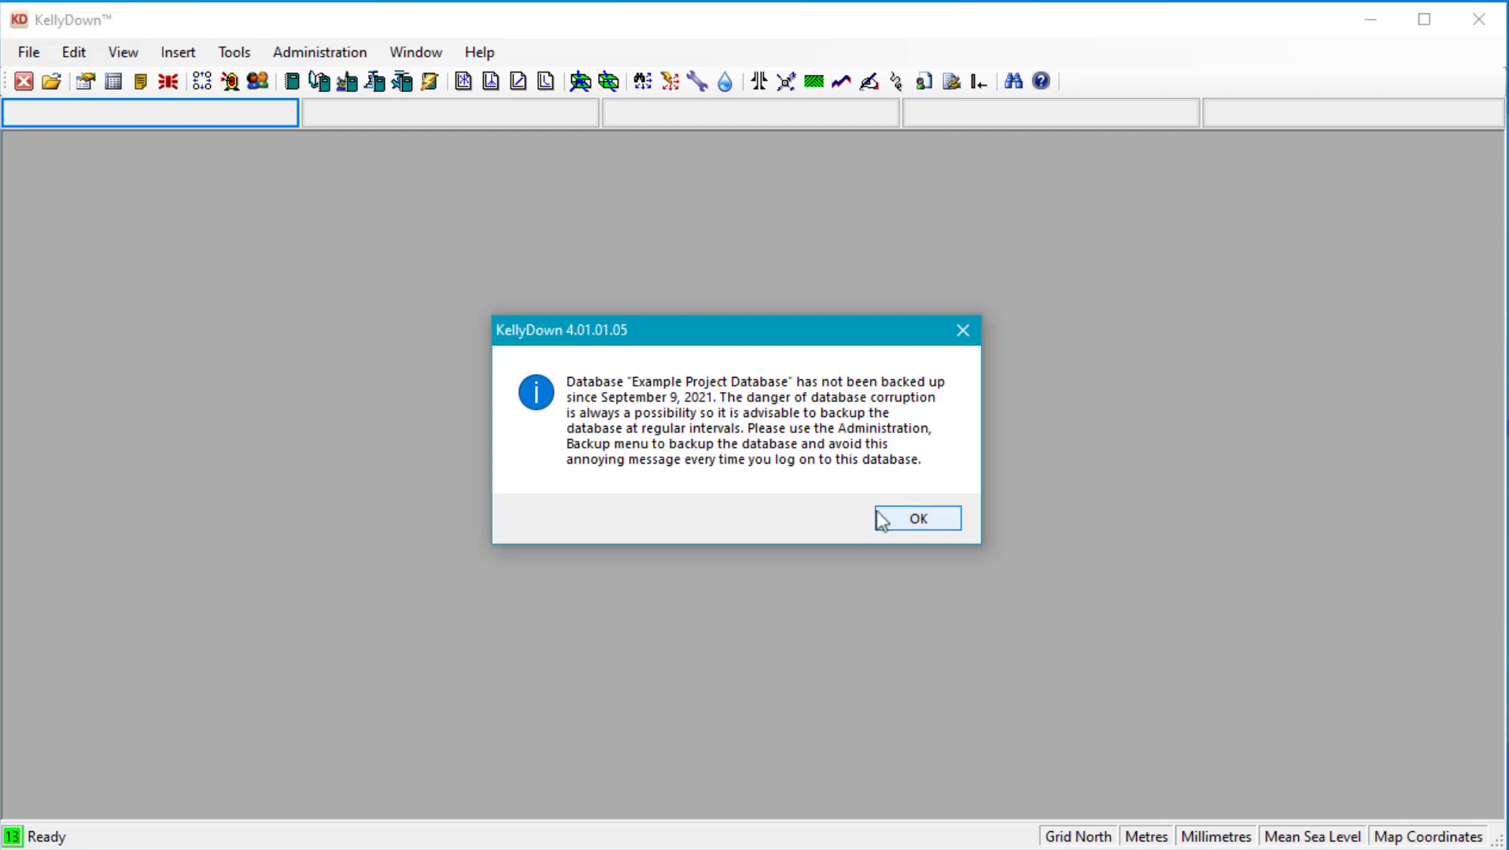
click(929, 518)
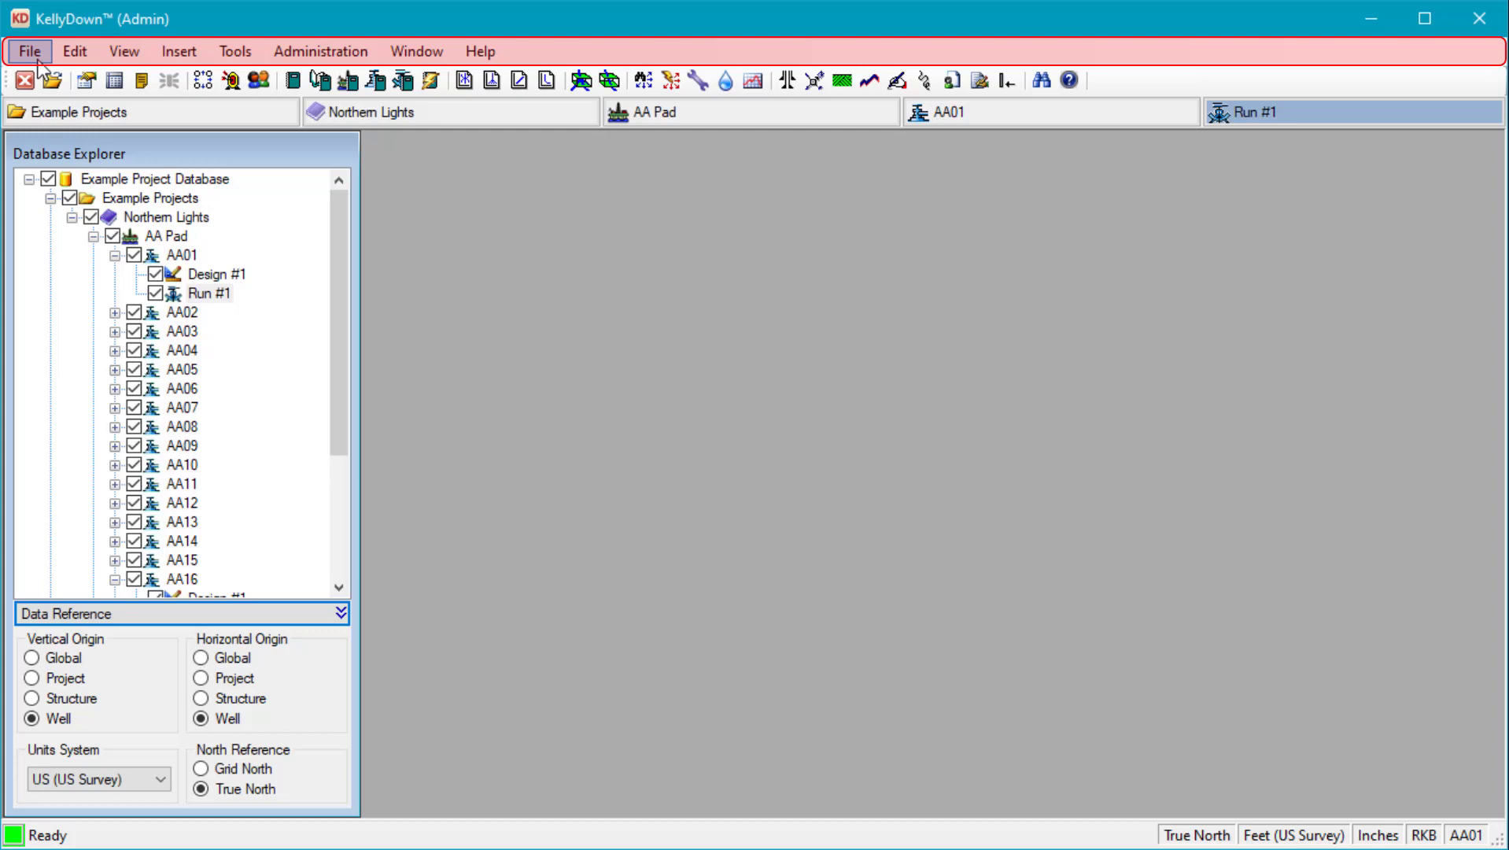
Hide the Magnetic Ranging Records command from the main toolbar
click(31, 52)
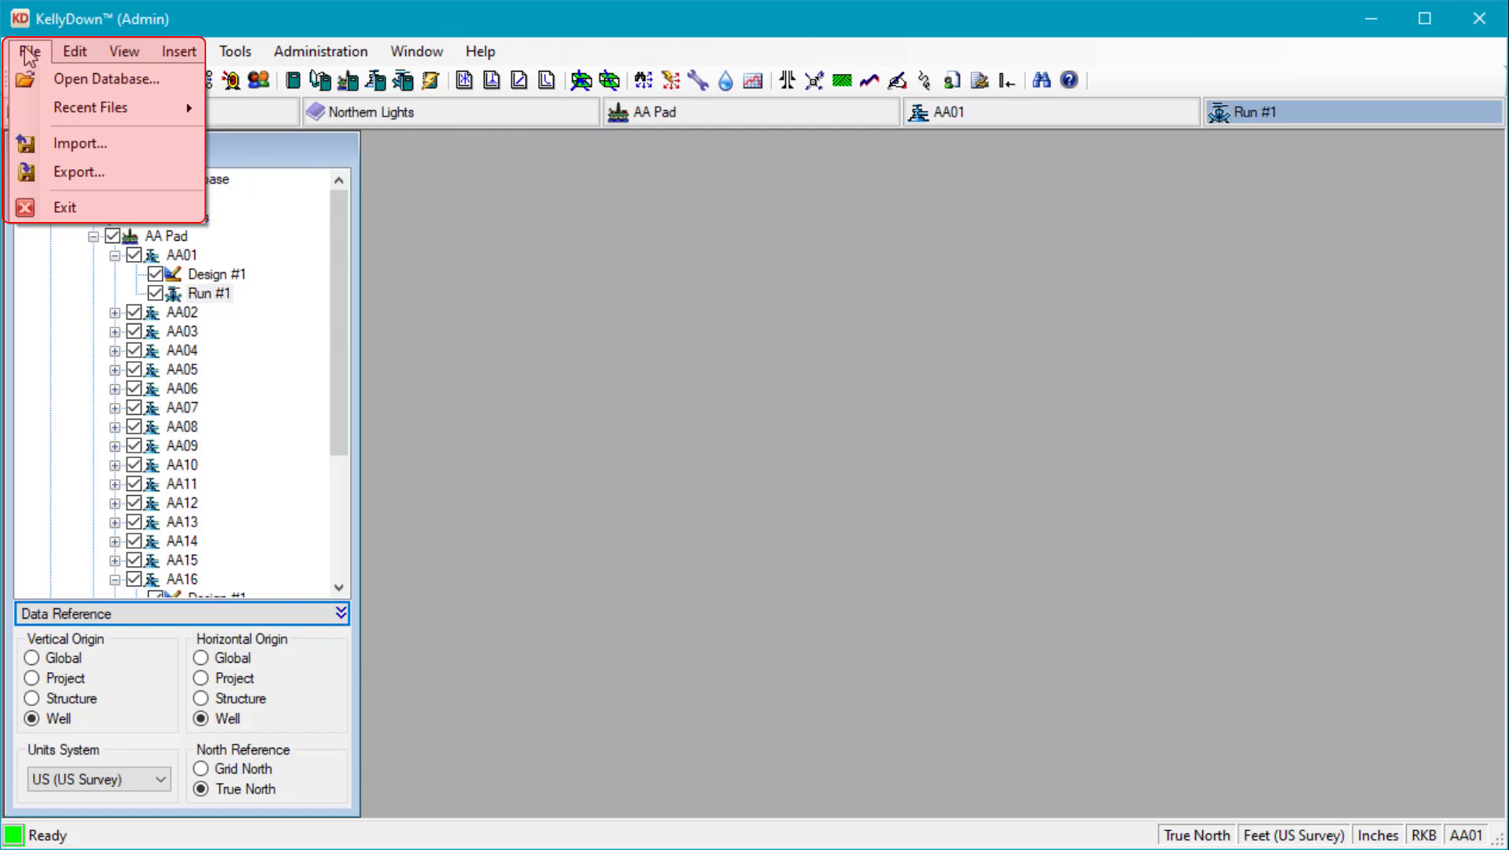
click(25, 49)
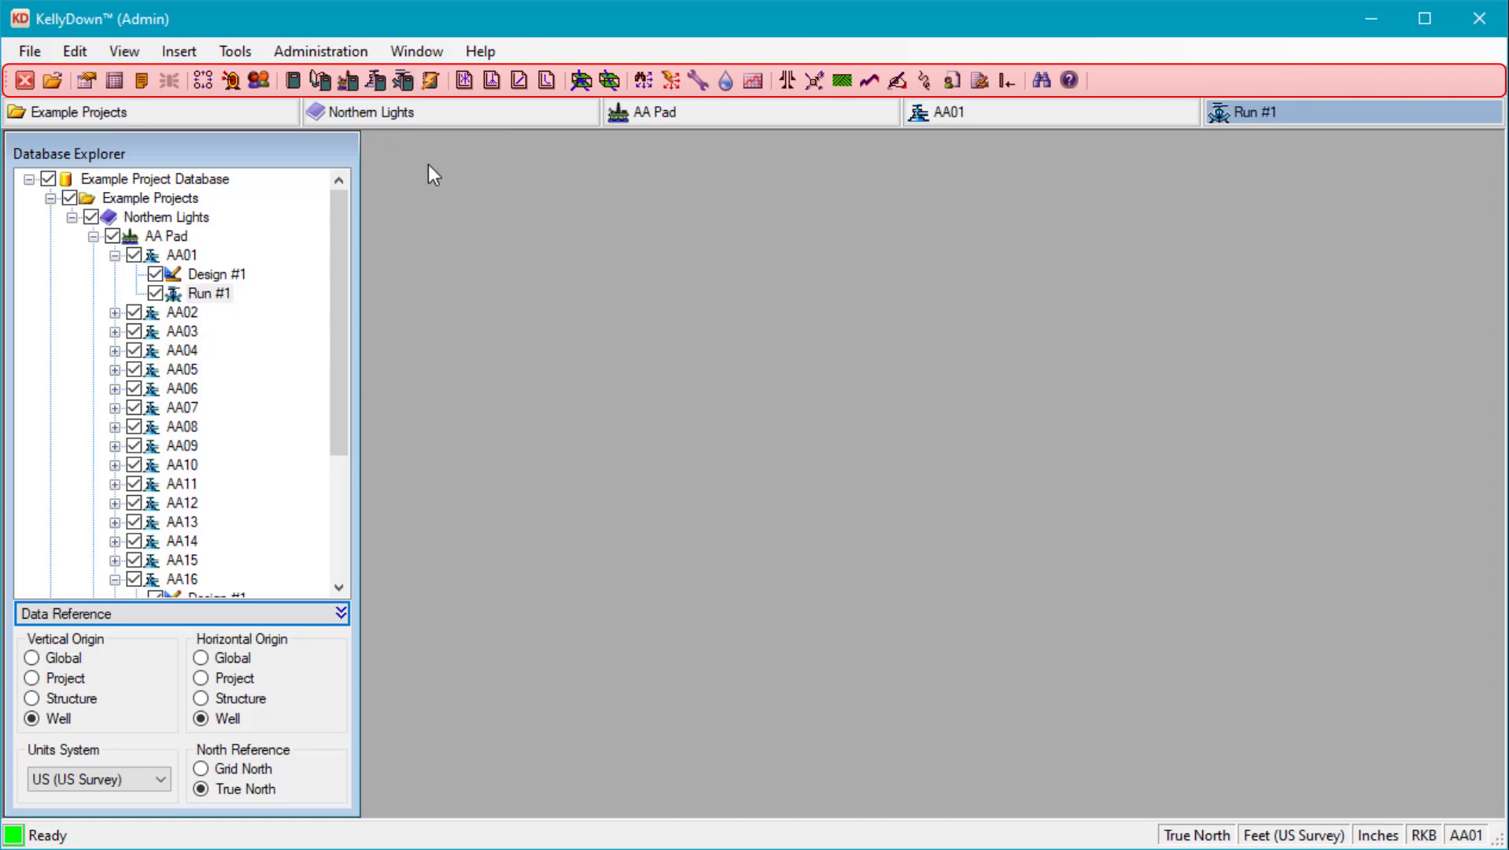
right_click(404, 81)
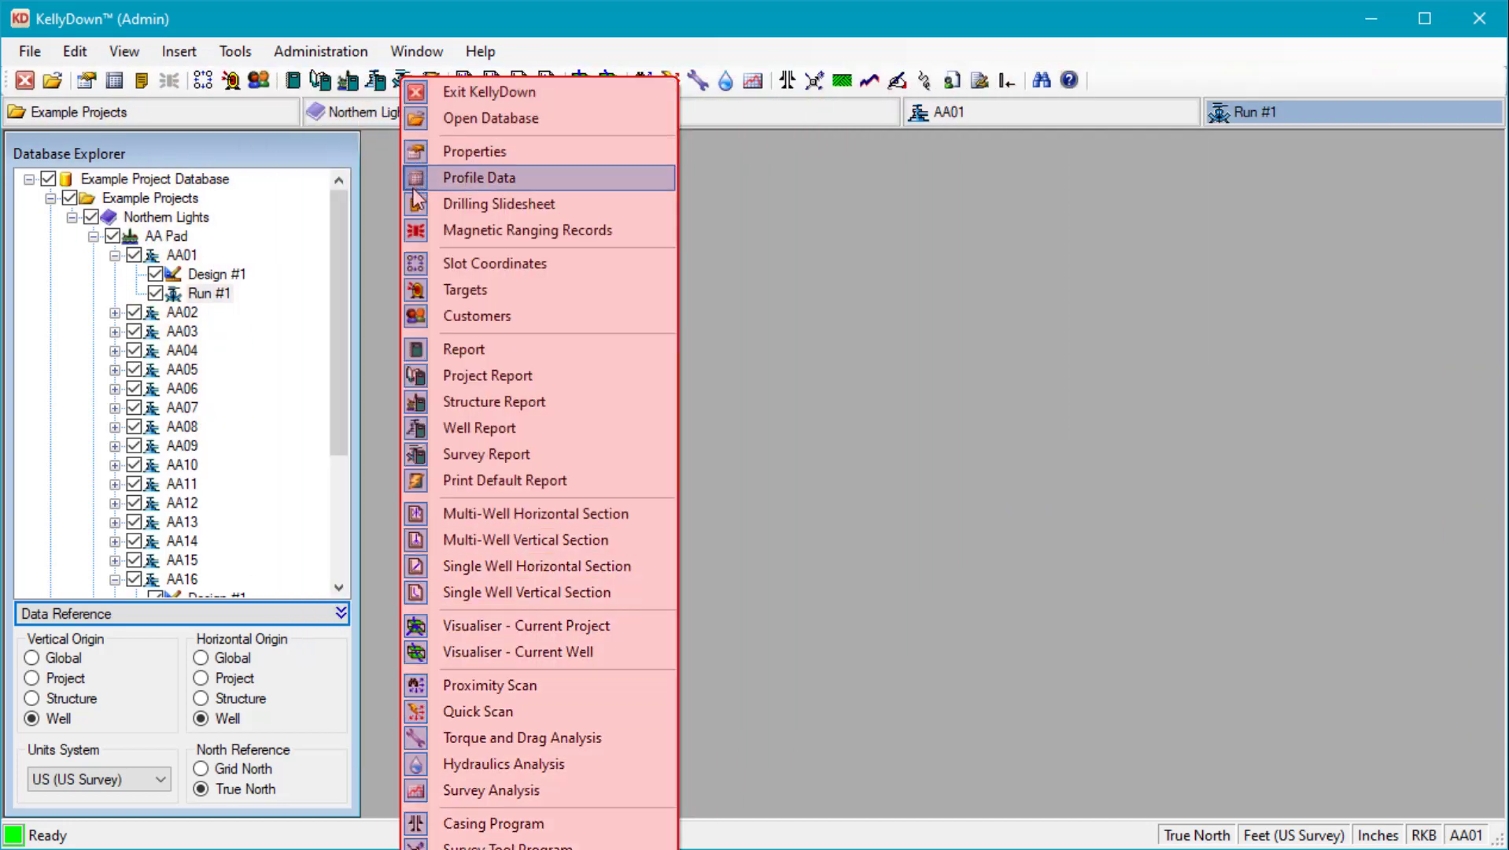
click(411, 230)
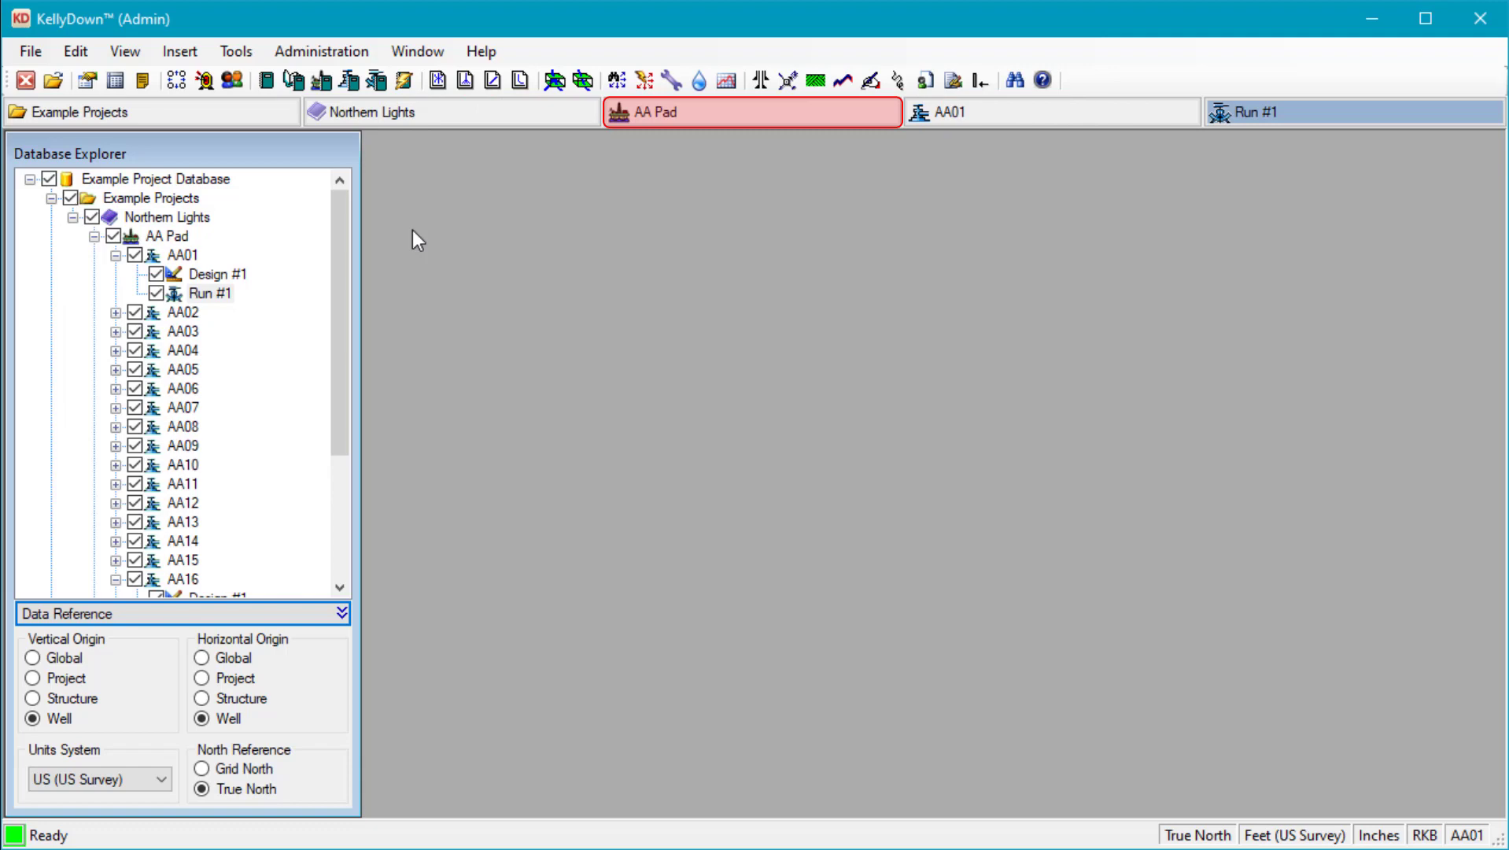
Make AA Pad the active structure in the Northern Lights project
click(762, 116)
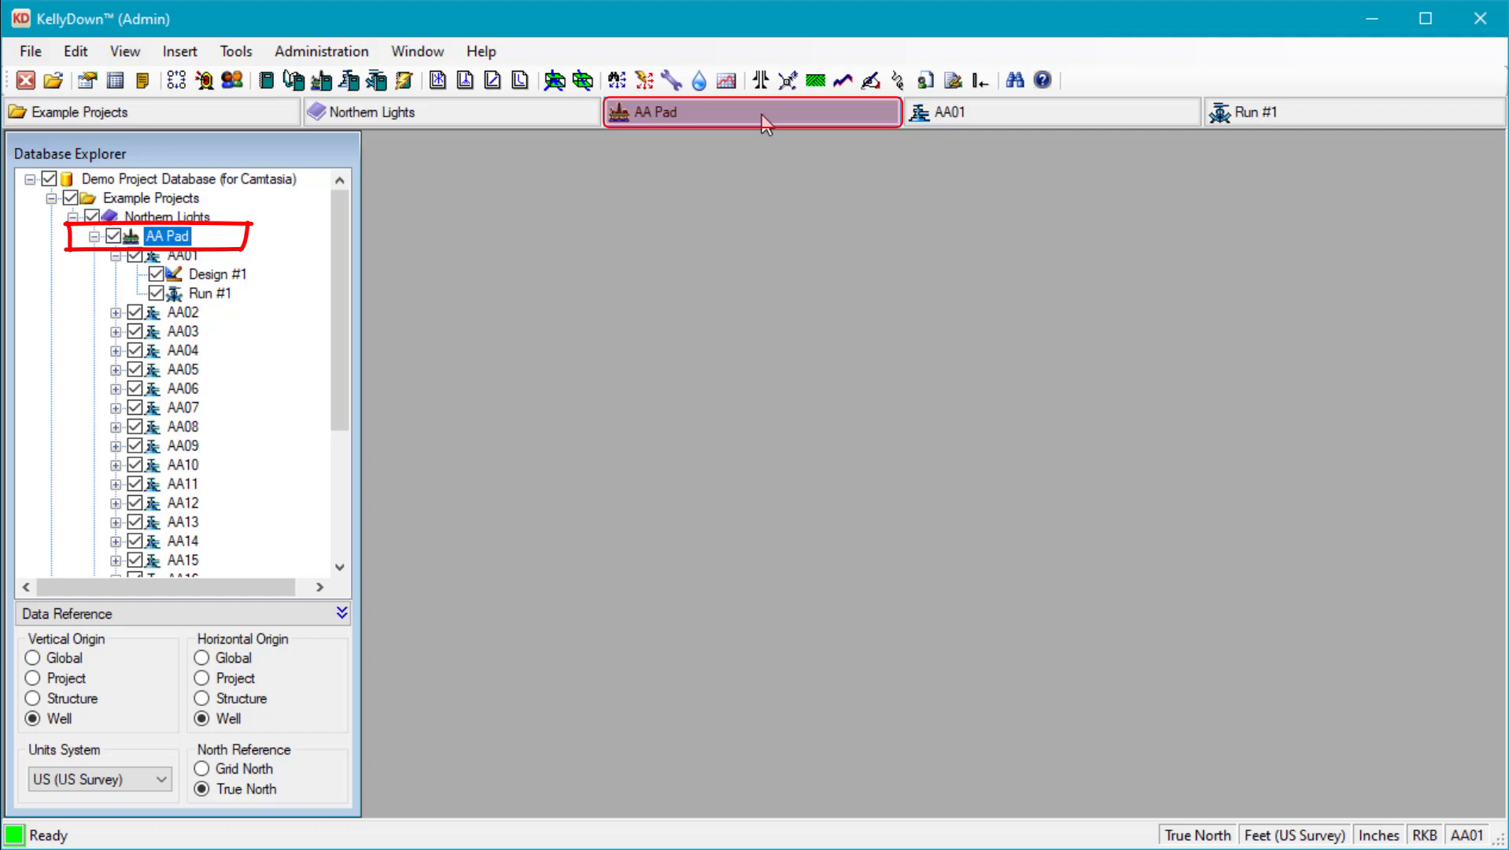
right_click(761, 116)
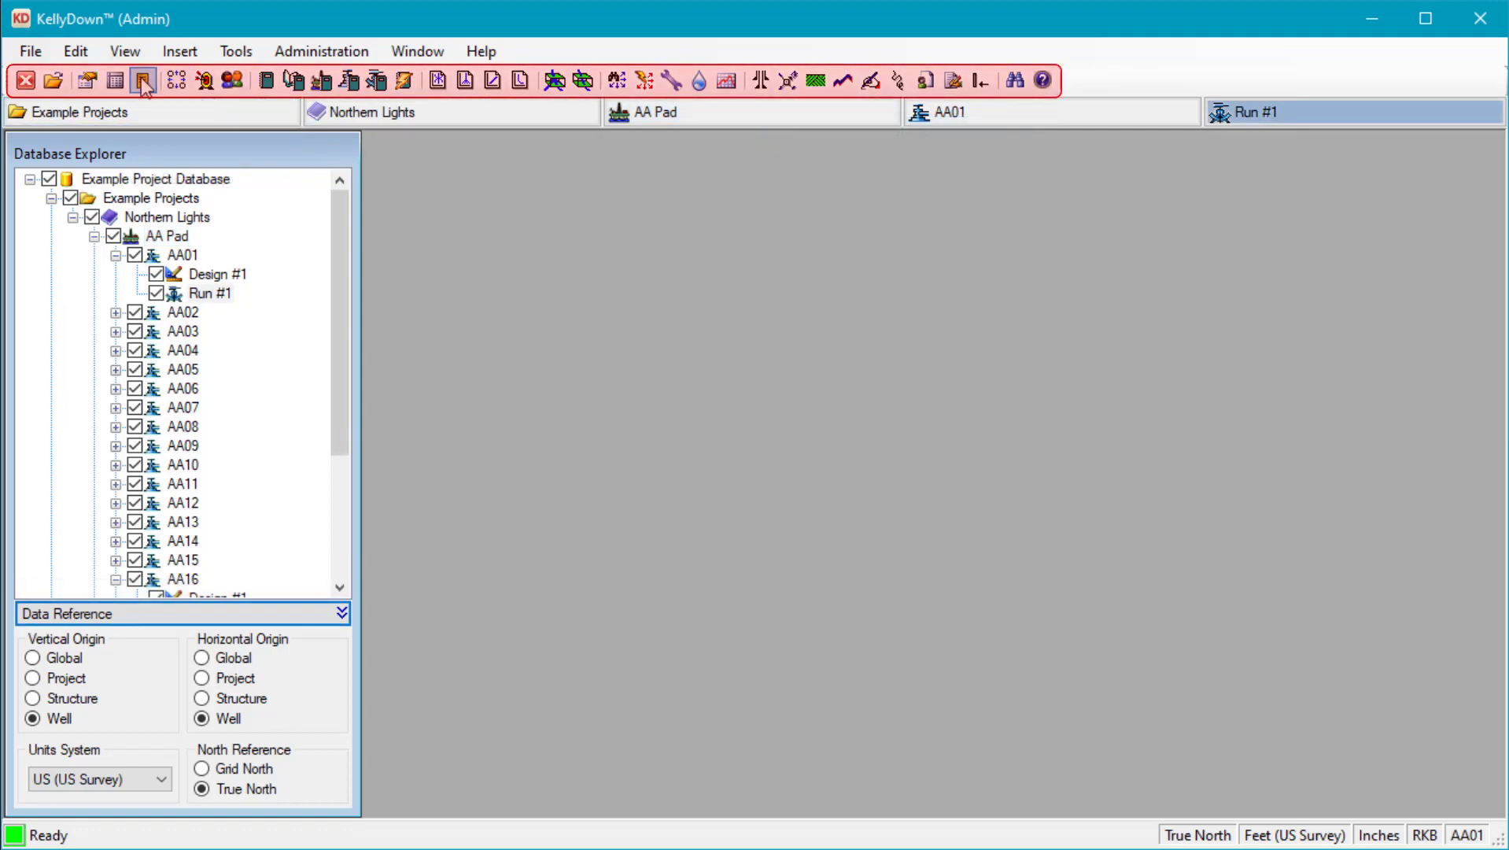
Show the survey data of AA01 Run #1 with its casing program and casing schematic, and switch between their windows
click(117, 80)
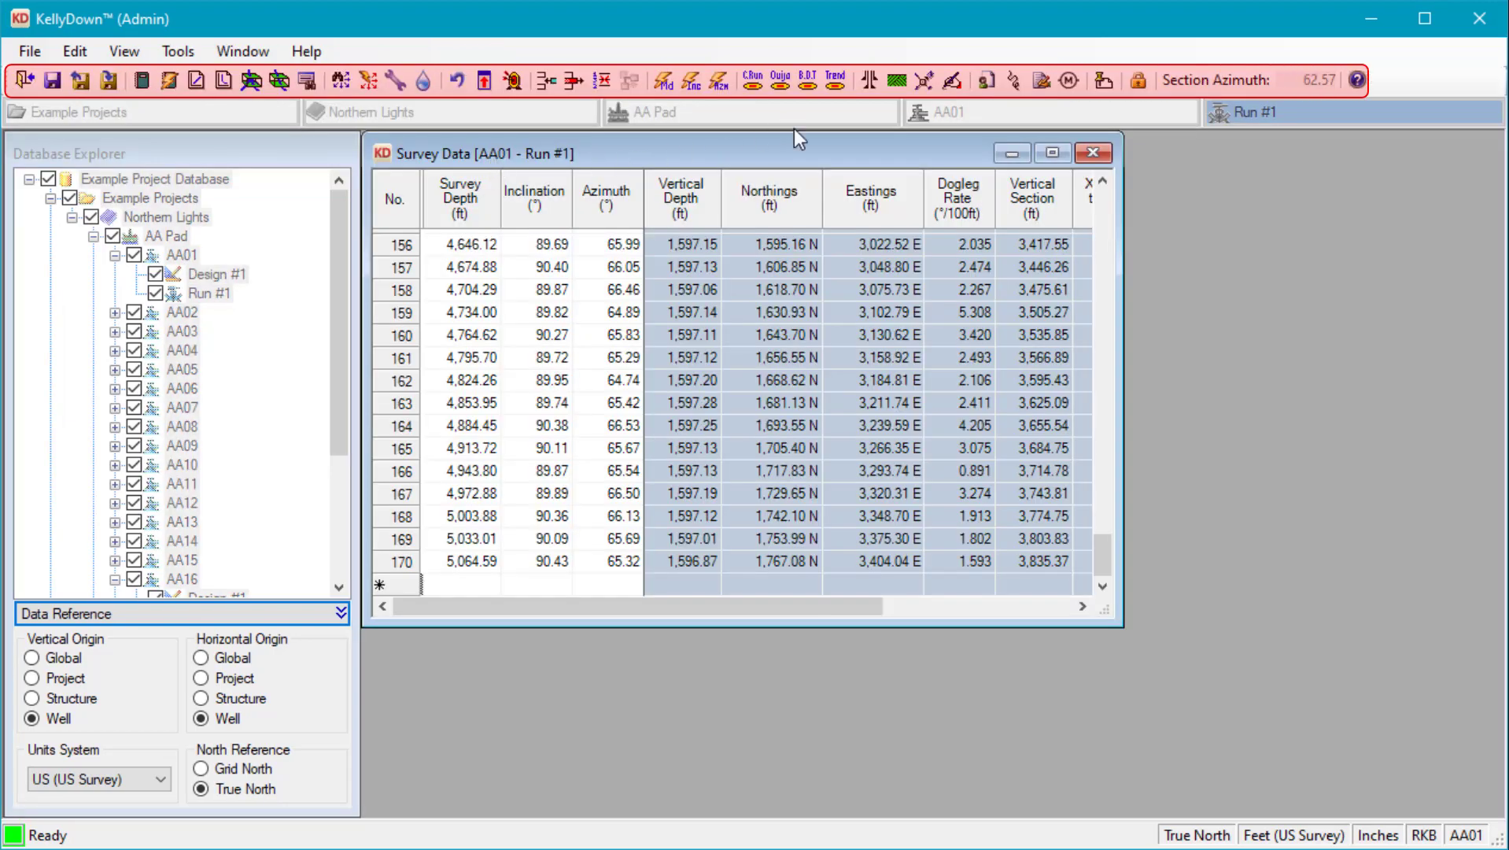
click(870, 82)
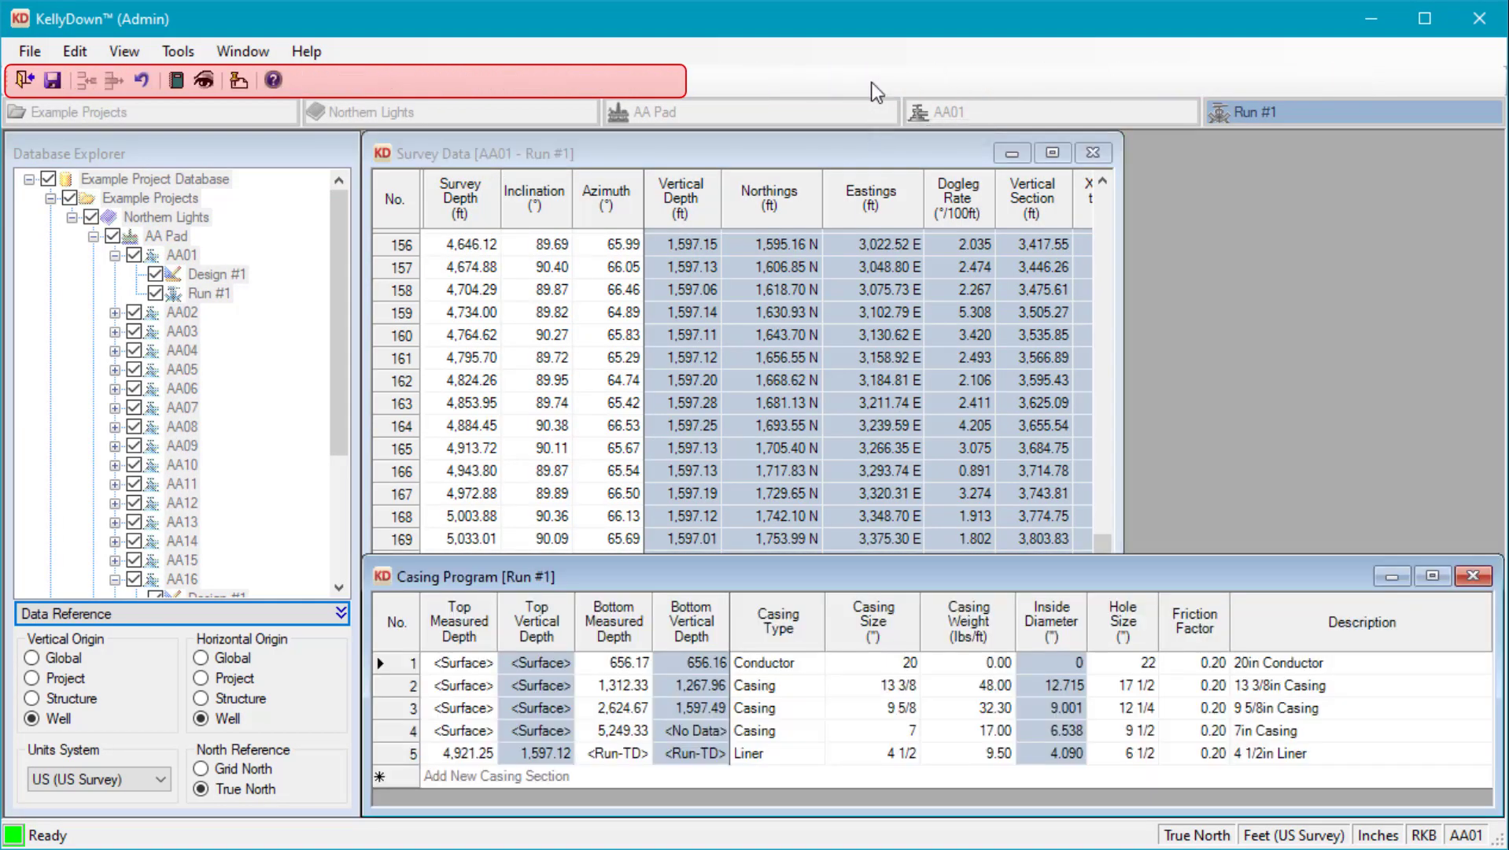
click(204, 80)
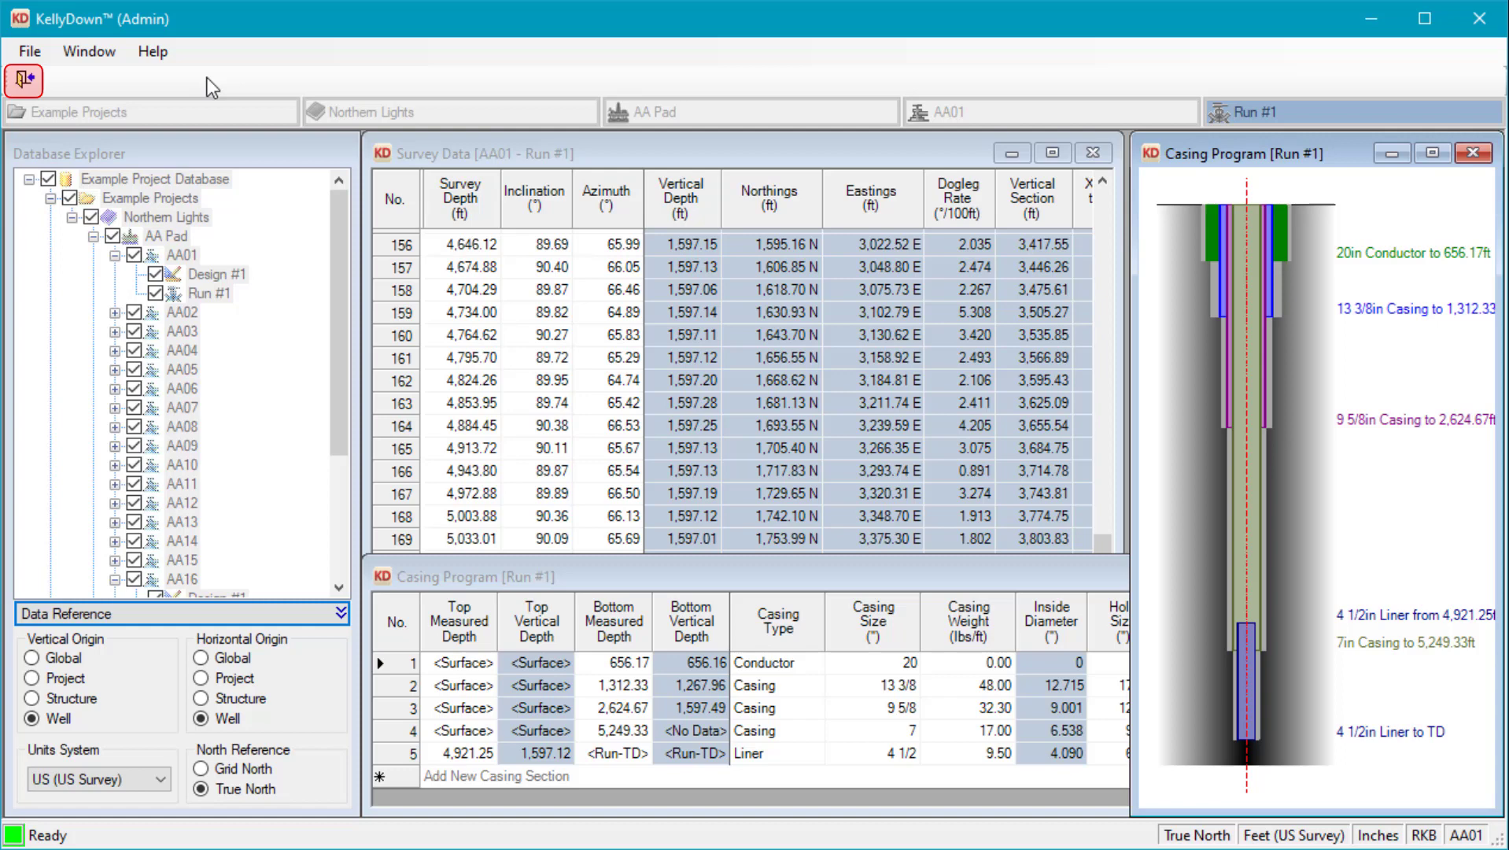
click(631, 577)
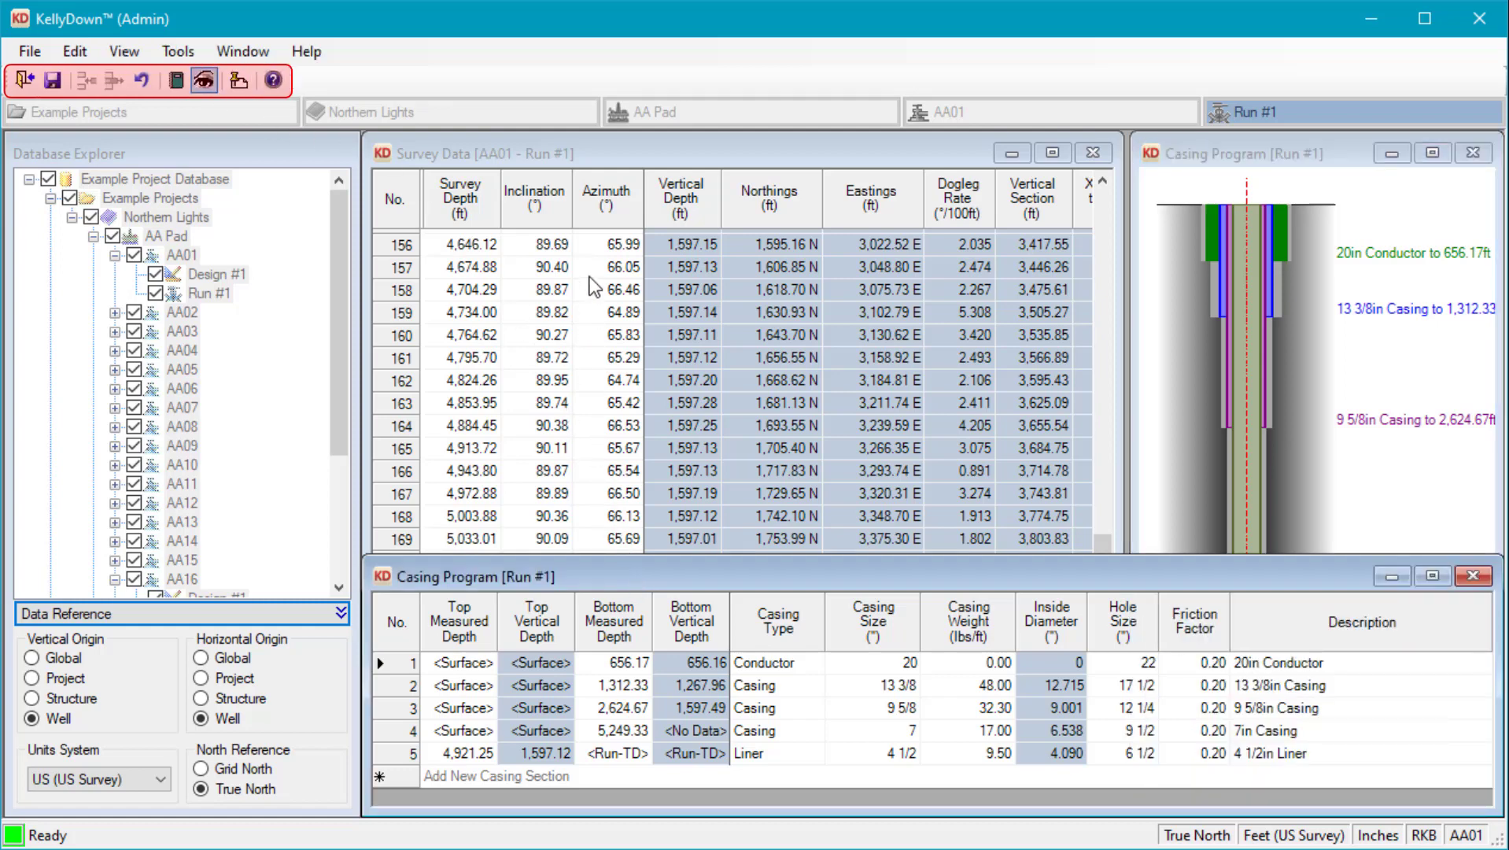
click(611, 150)
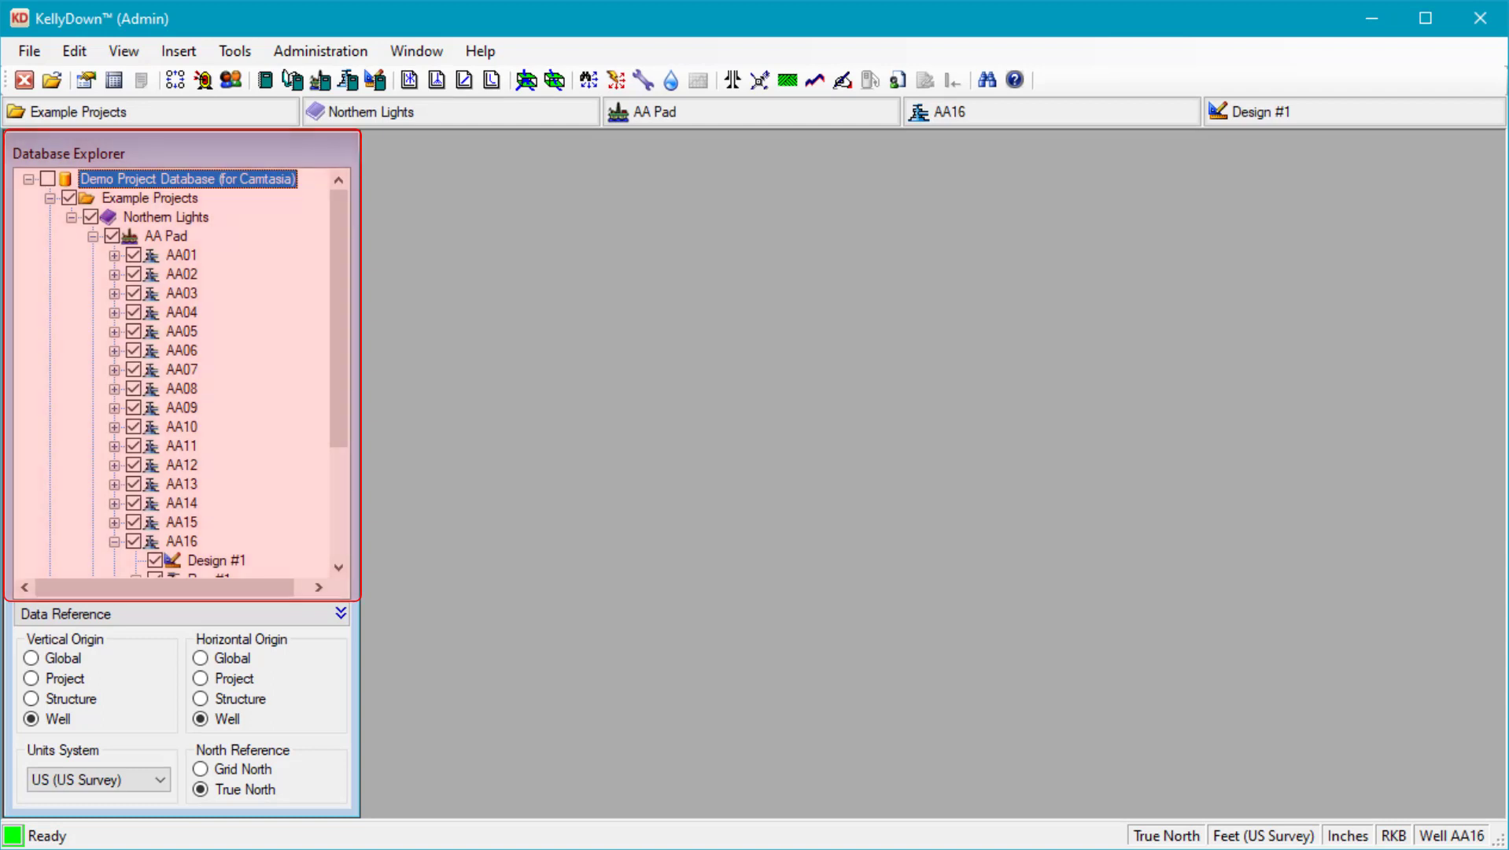
Expand wells AA01 and AA02 under AA Pad to view their runs and designs, and collapse AA01 again
click(115, 256)
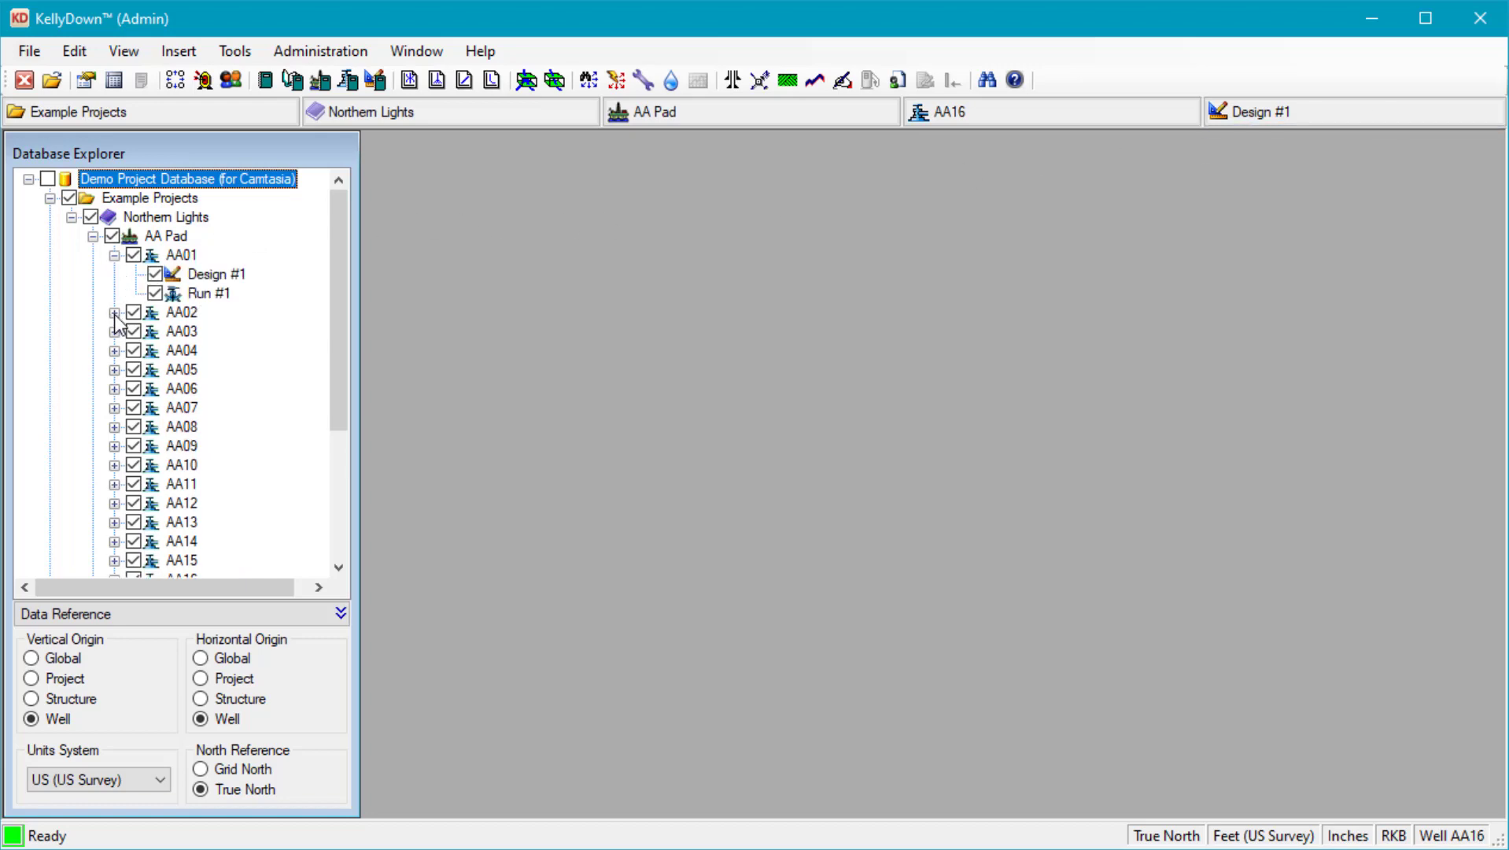
click(115, 313)
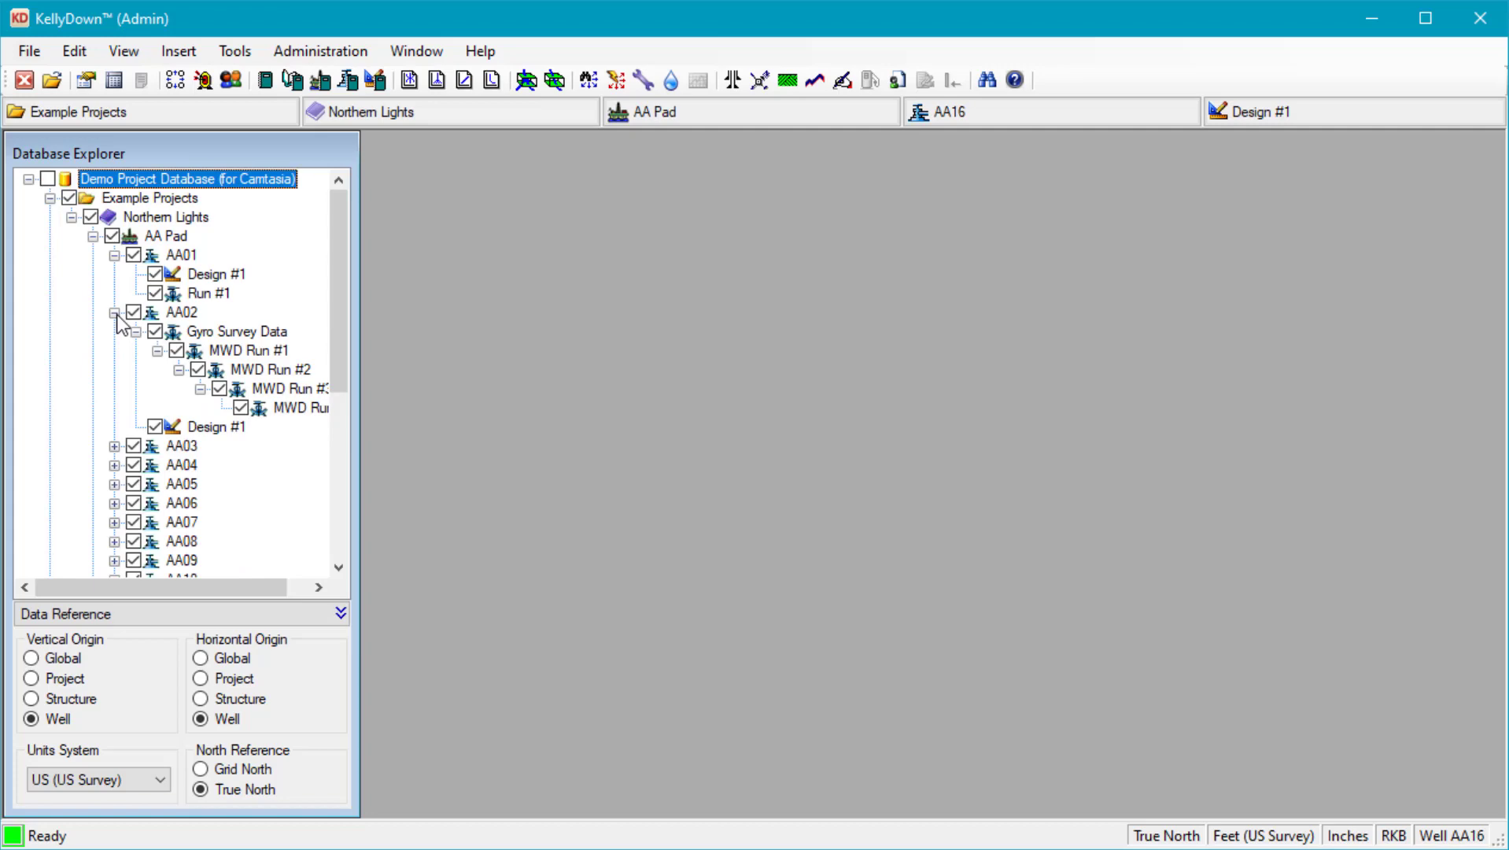
click(115, 256)
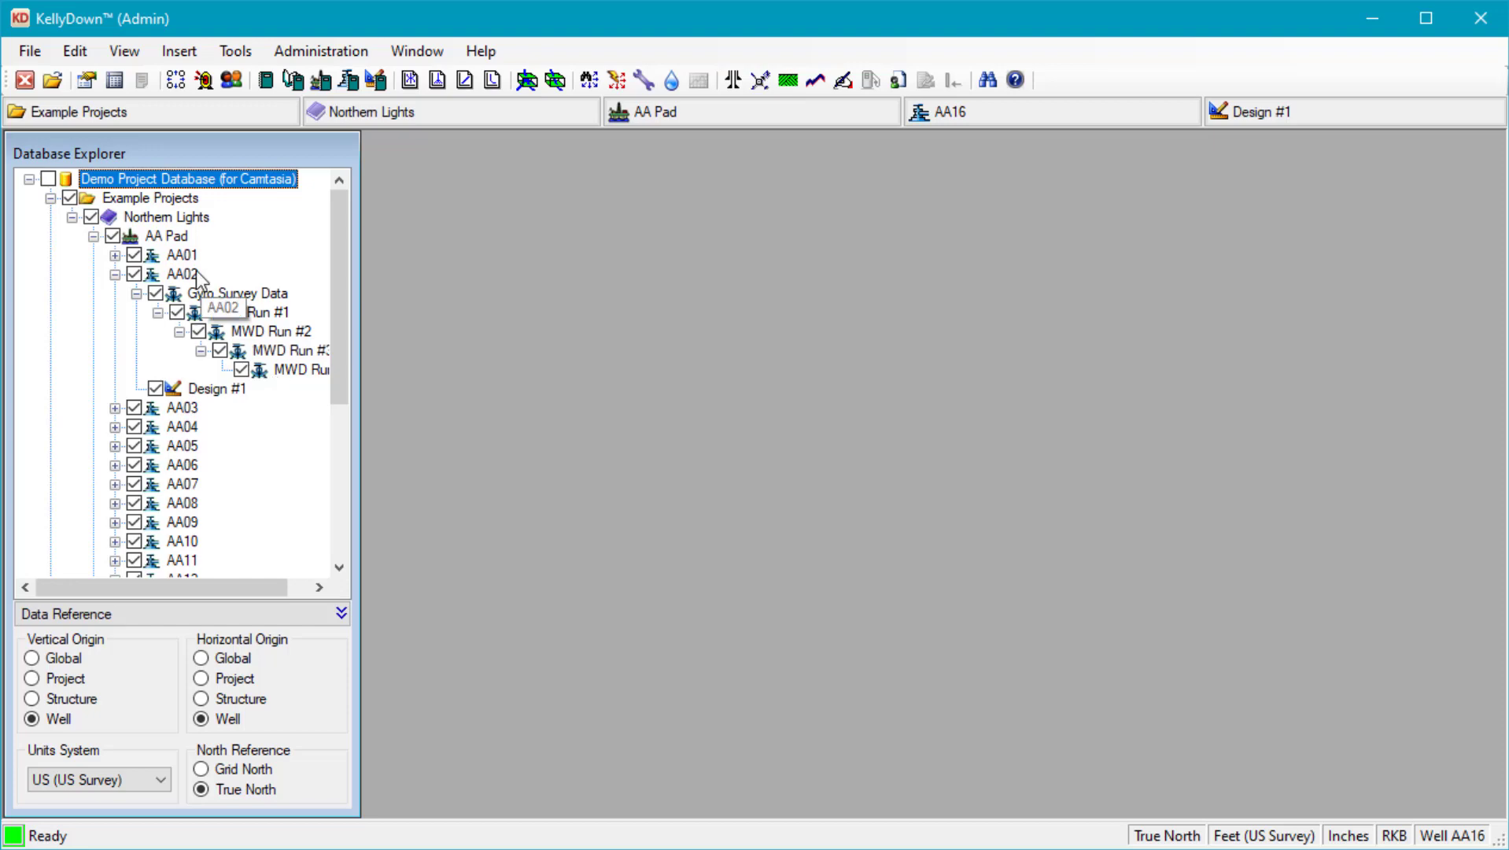
Activate well AA01 and well AA02 in turn, and select AA02's MWD Run #4
double_click(181, 254)
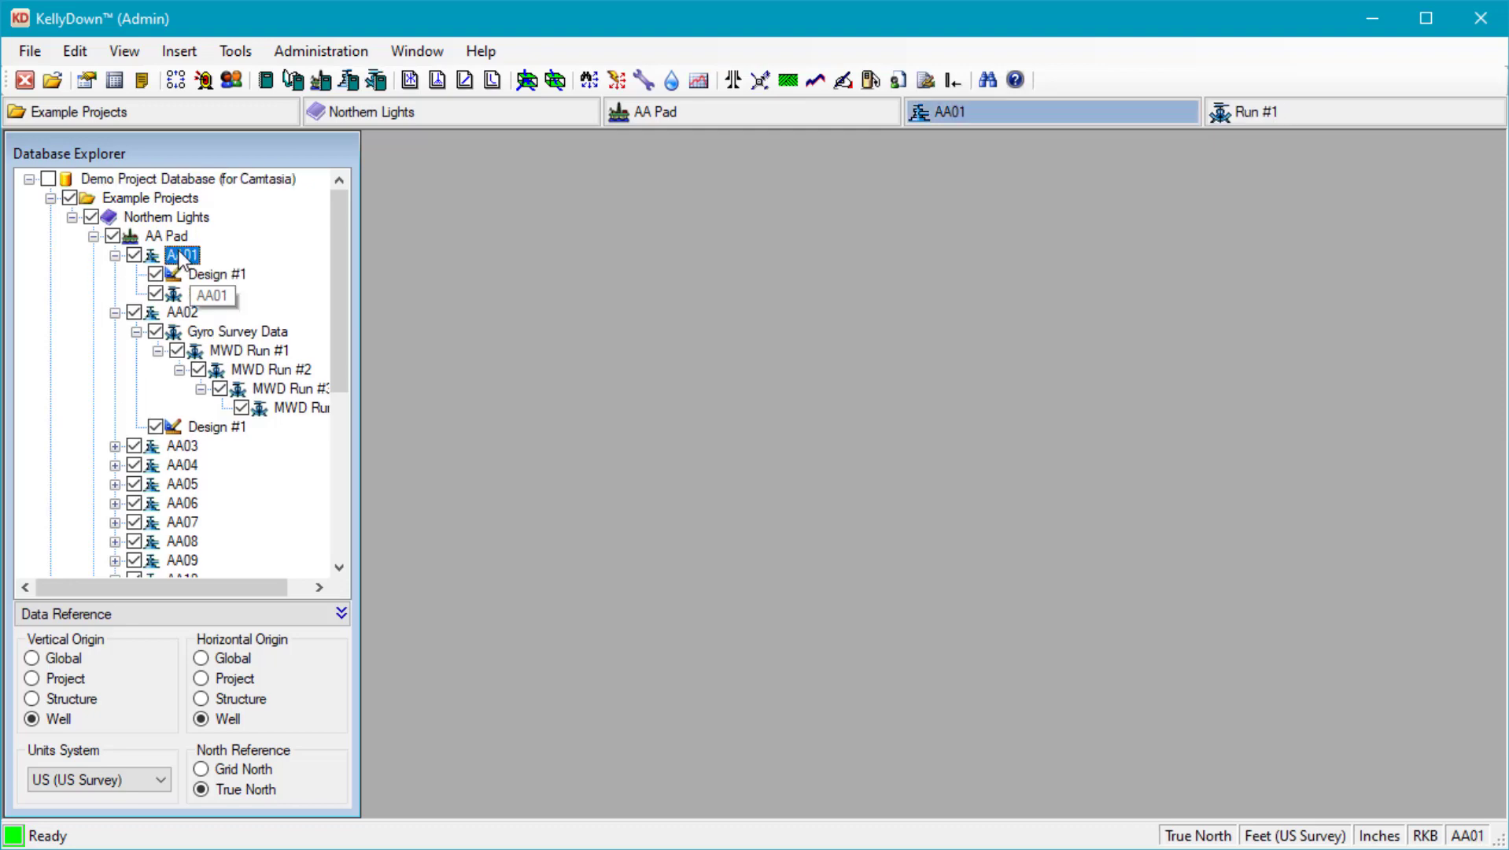
click(186, 315)
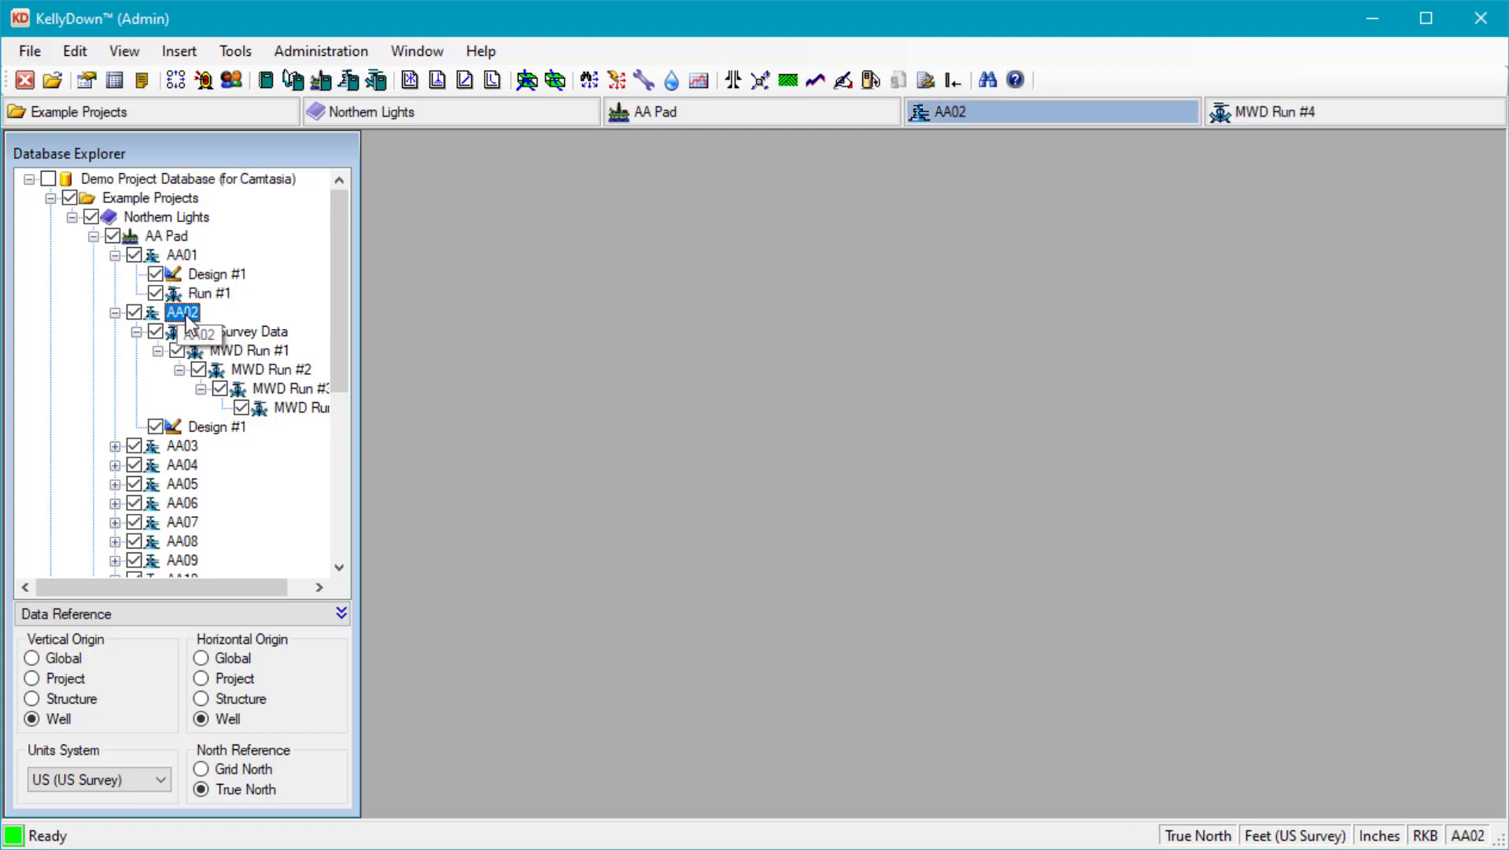
click(292, 408)
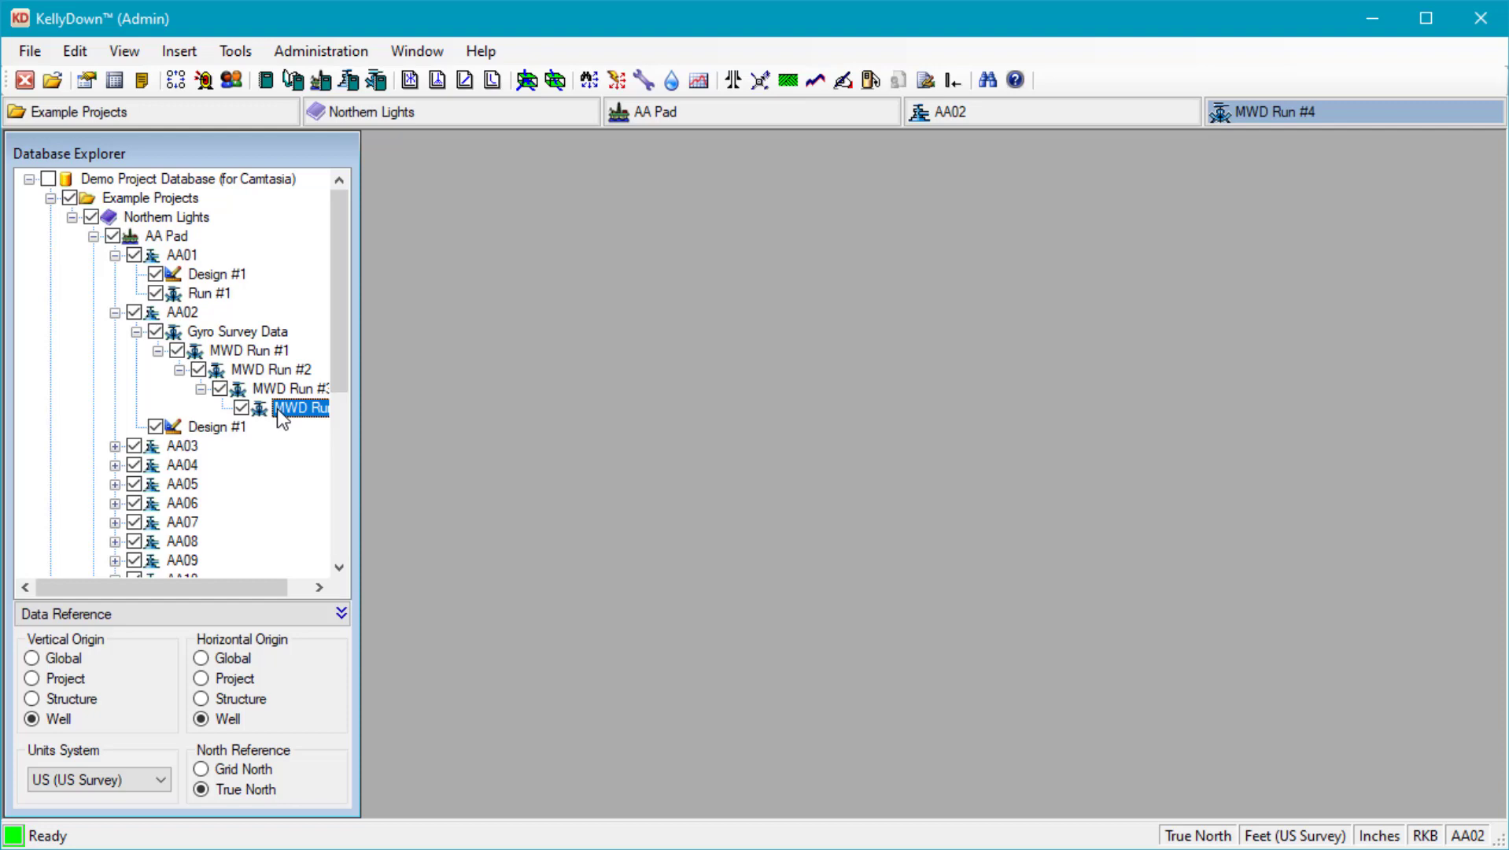
Activate the ISCWSA Test Data folder and select the Survey Data run of well Offset 01
drag(337, 352, 350, 540)
click(170, 566)
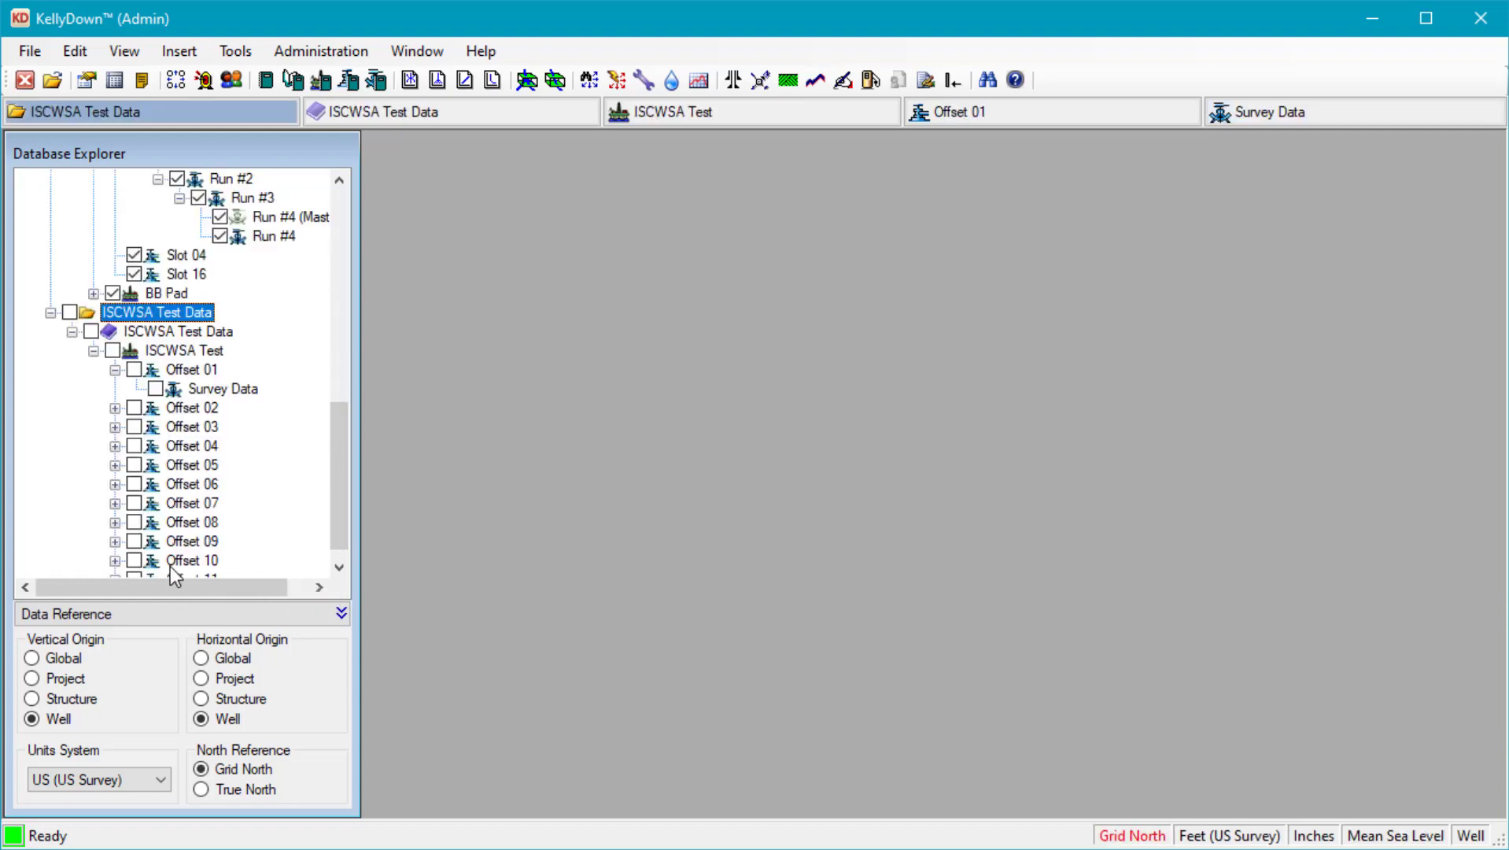
click(220, 393)
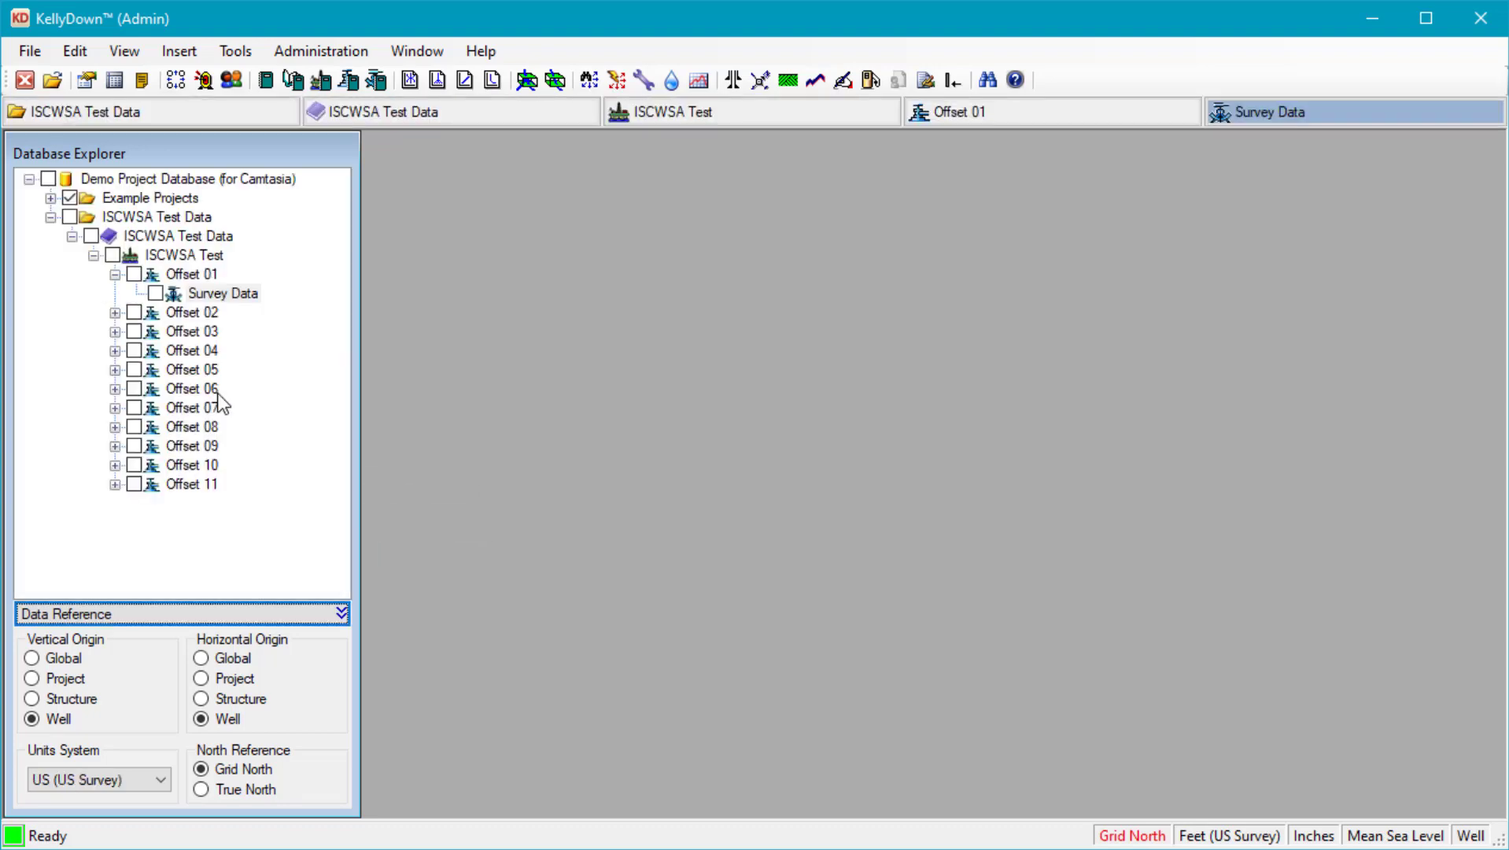
Return to the Example Projects folder, select MWD Run #4 of AA02, and look through the rest of the database tree
click(173, 201)
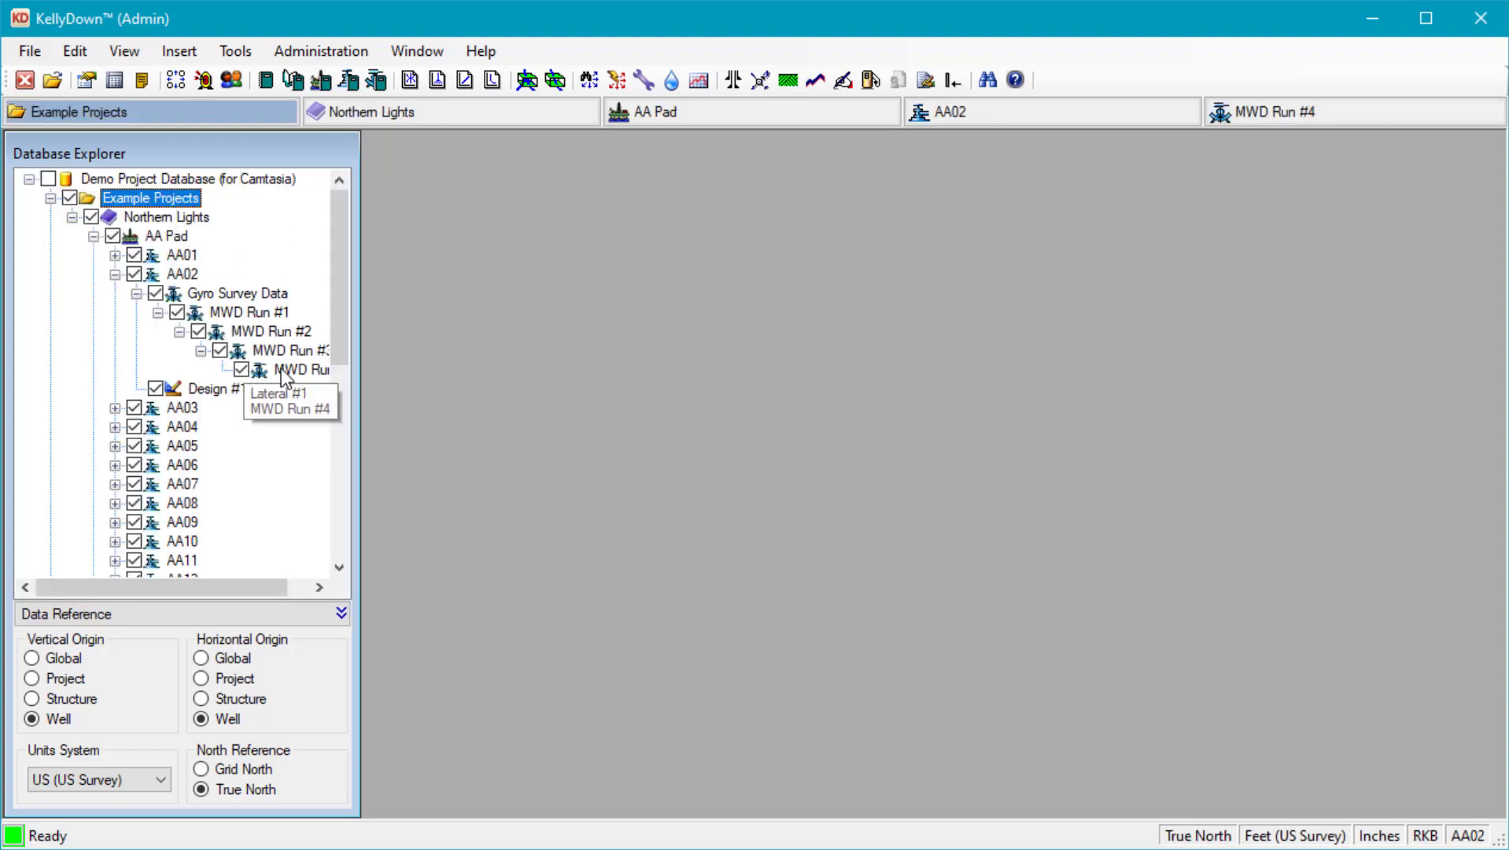
click(283, 371)
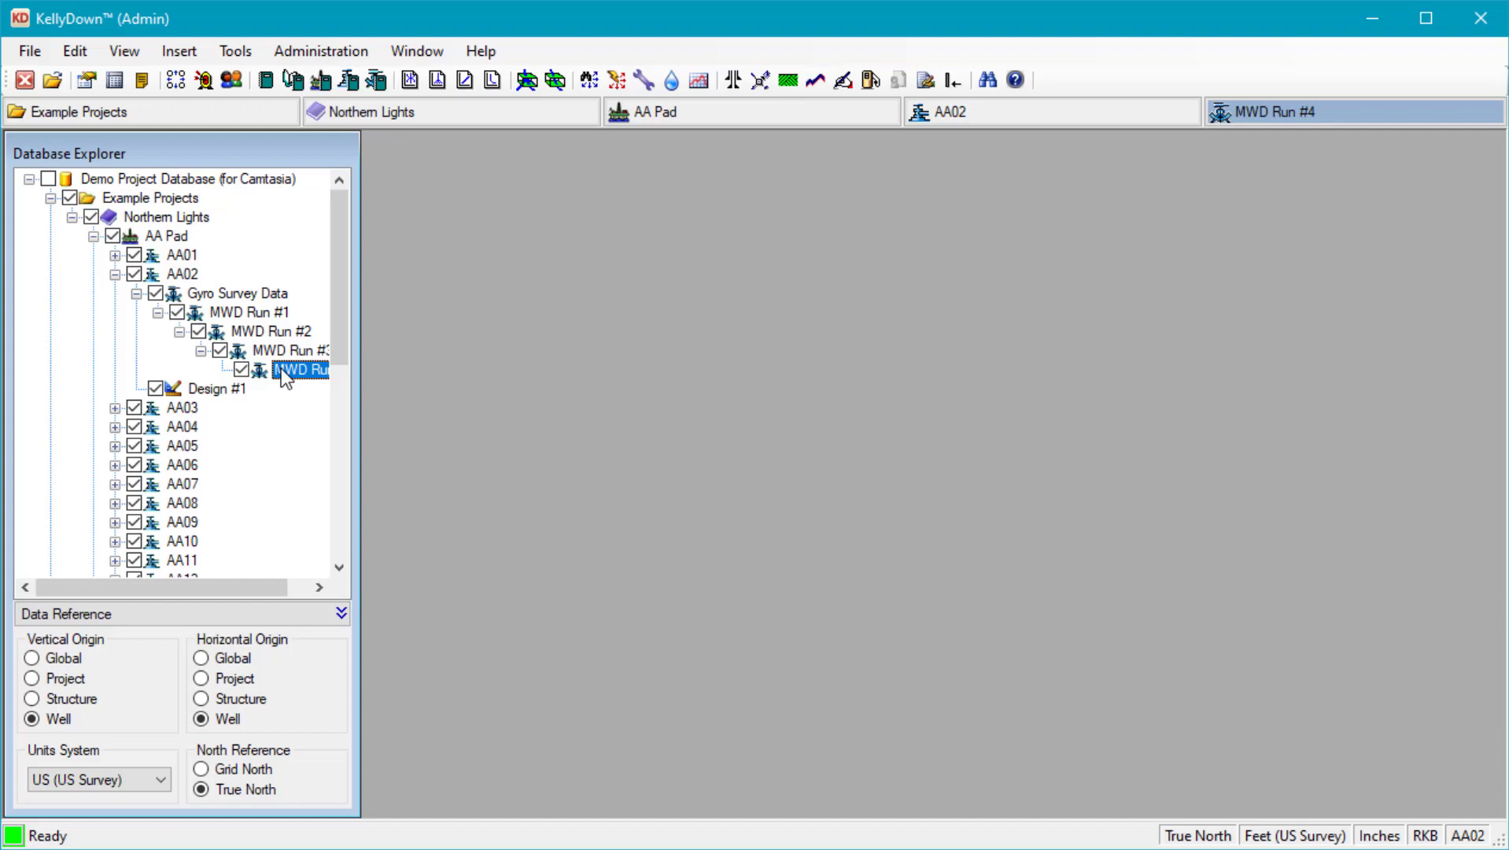
drag(340, 330, 337, 531)
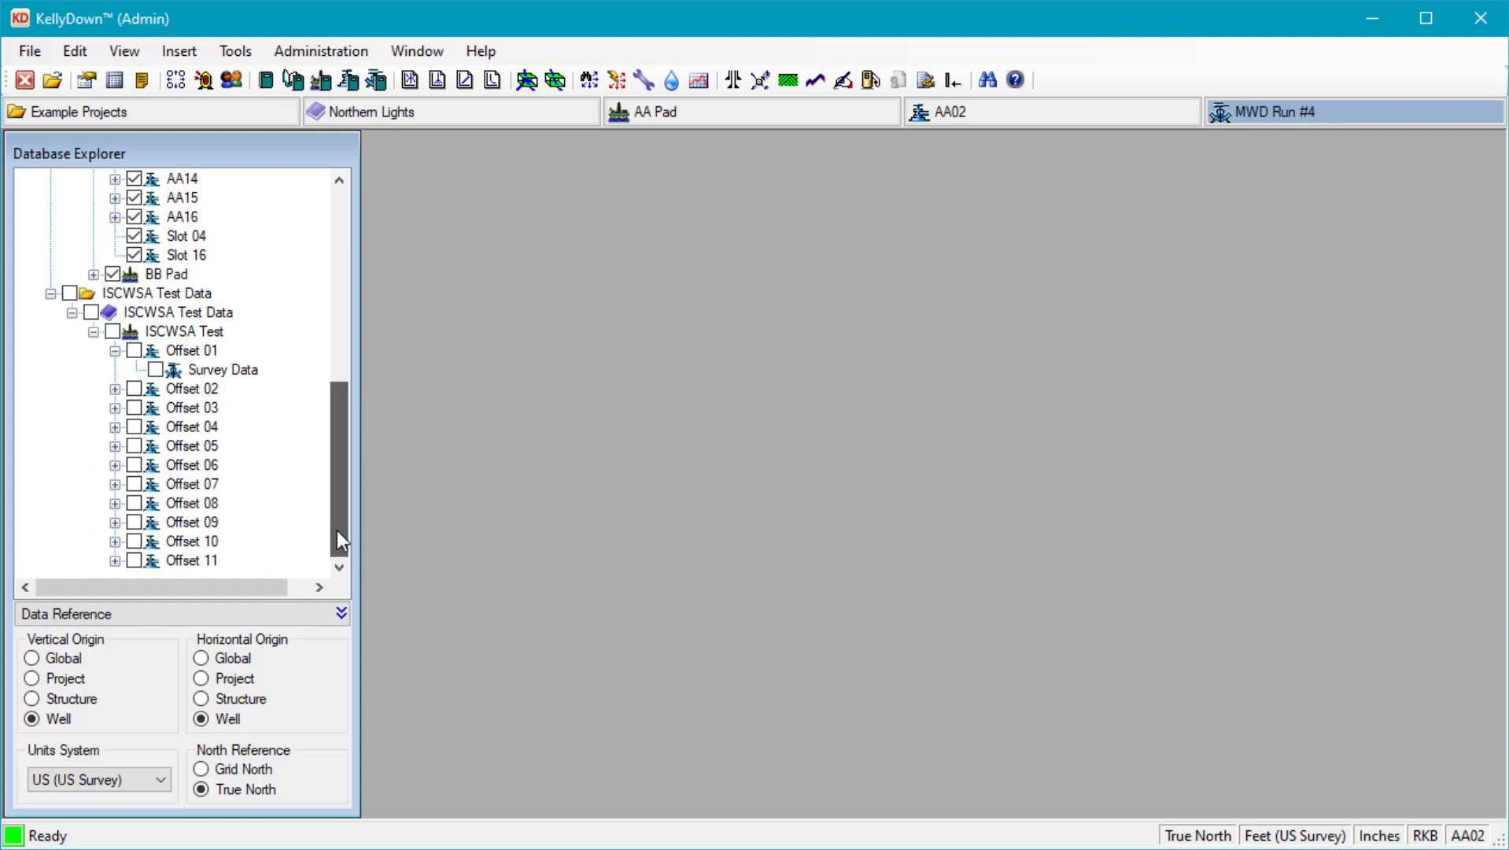
drag(338, 524, 340, 296)
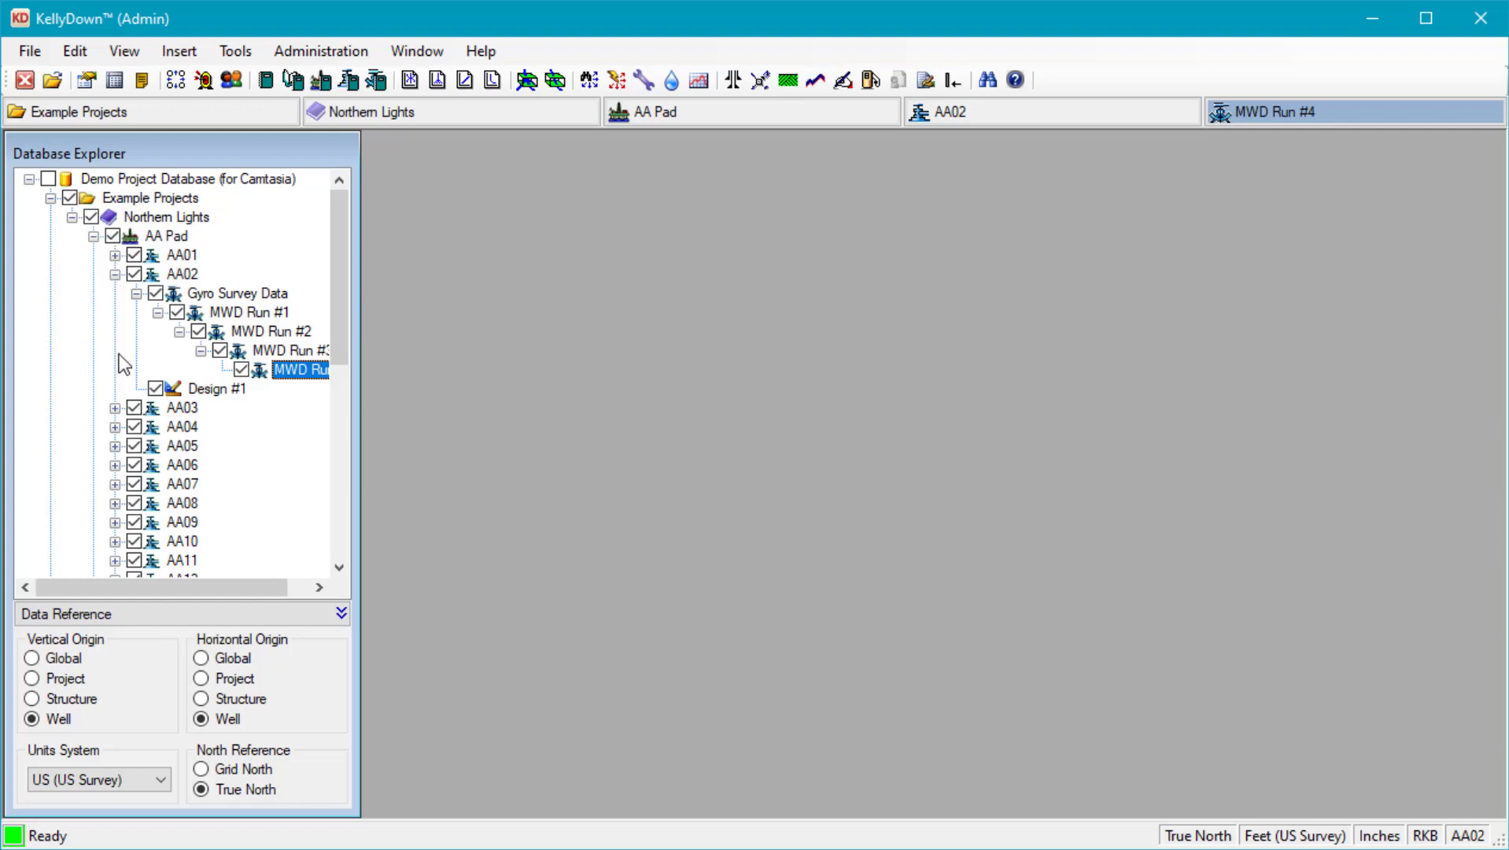
Uncheck all of Example Projects and leave only well AA02 with its runs and design checked, trying the AA Pad checkbox as well
click(70, 198)
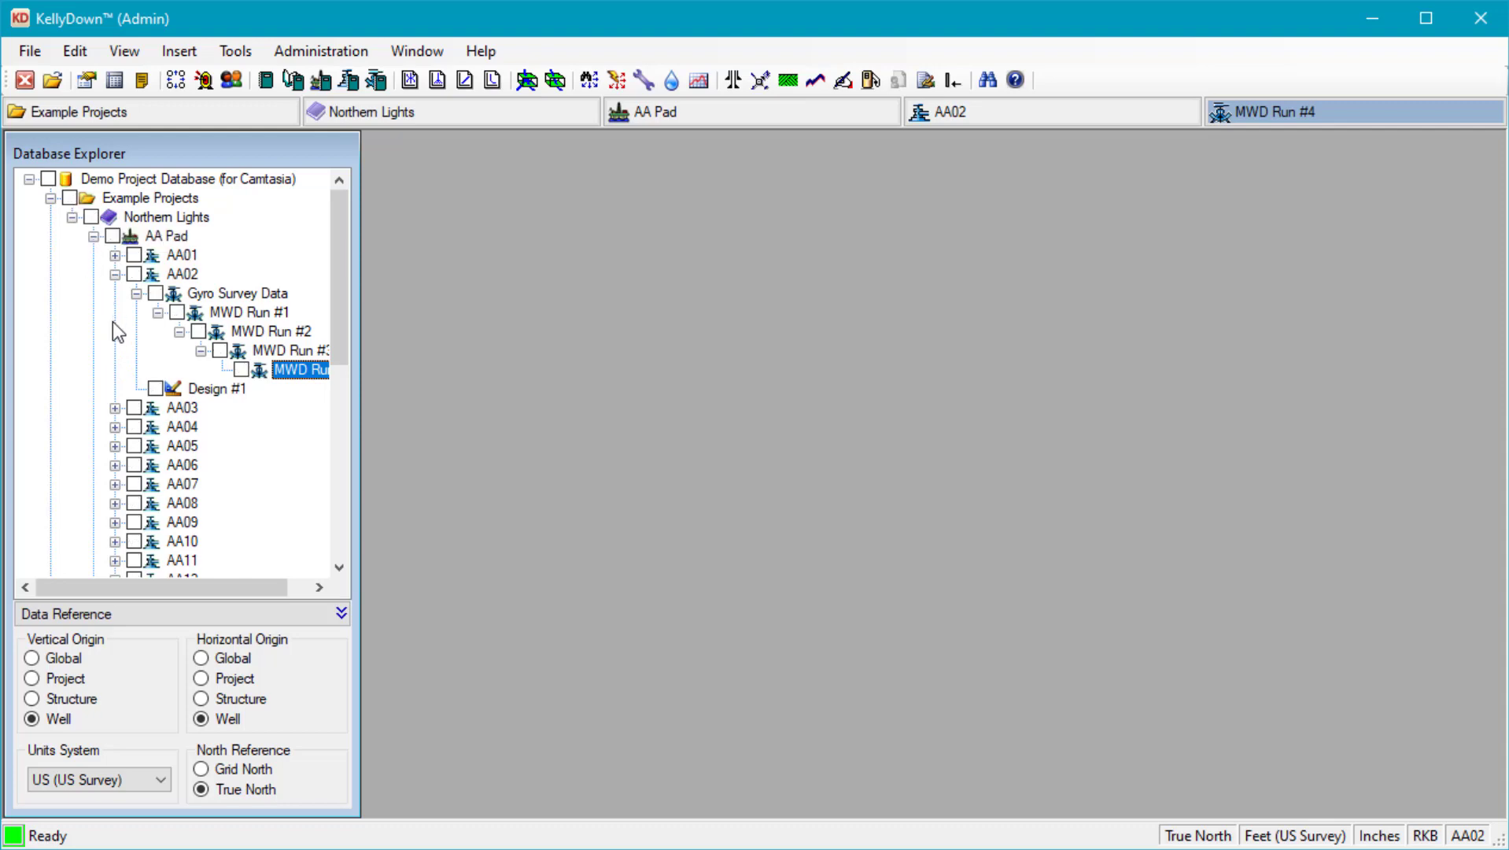
click(134, 274)
click(113, 236)
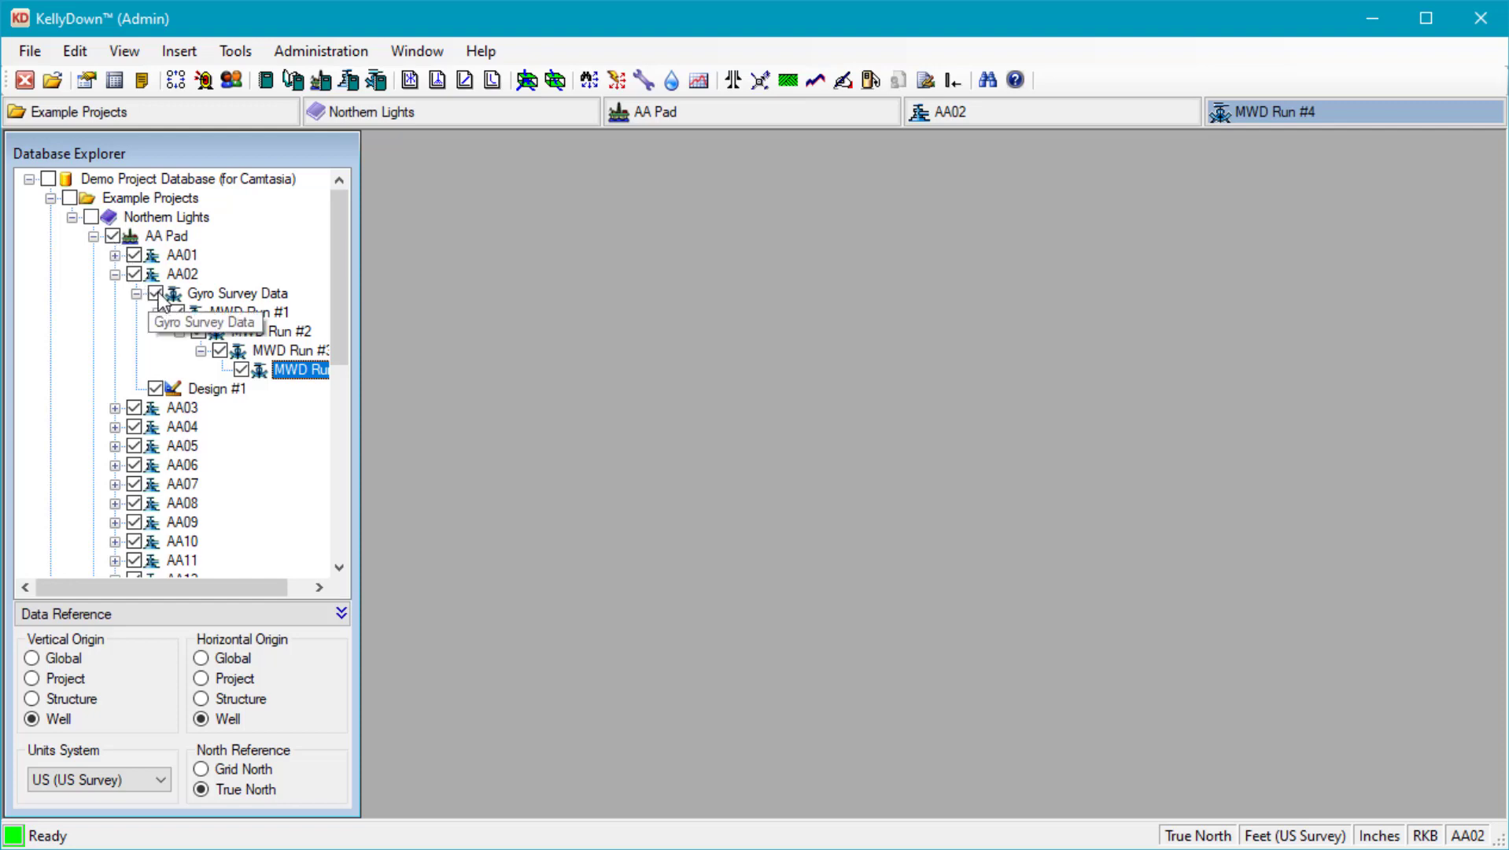
click(136, 274)
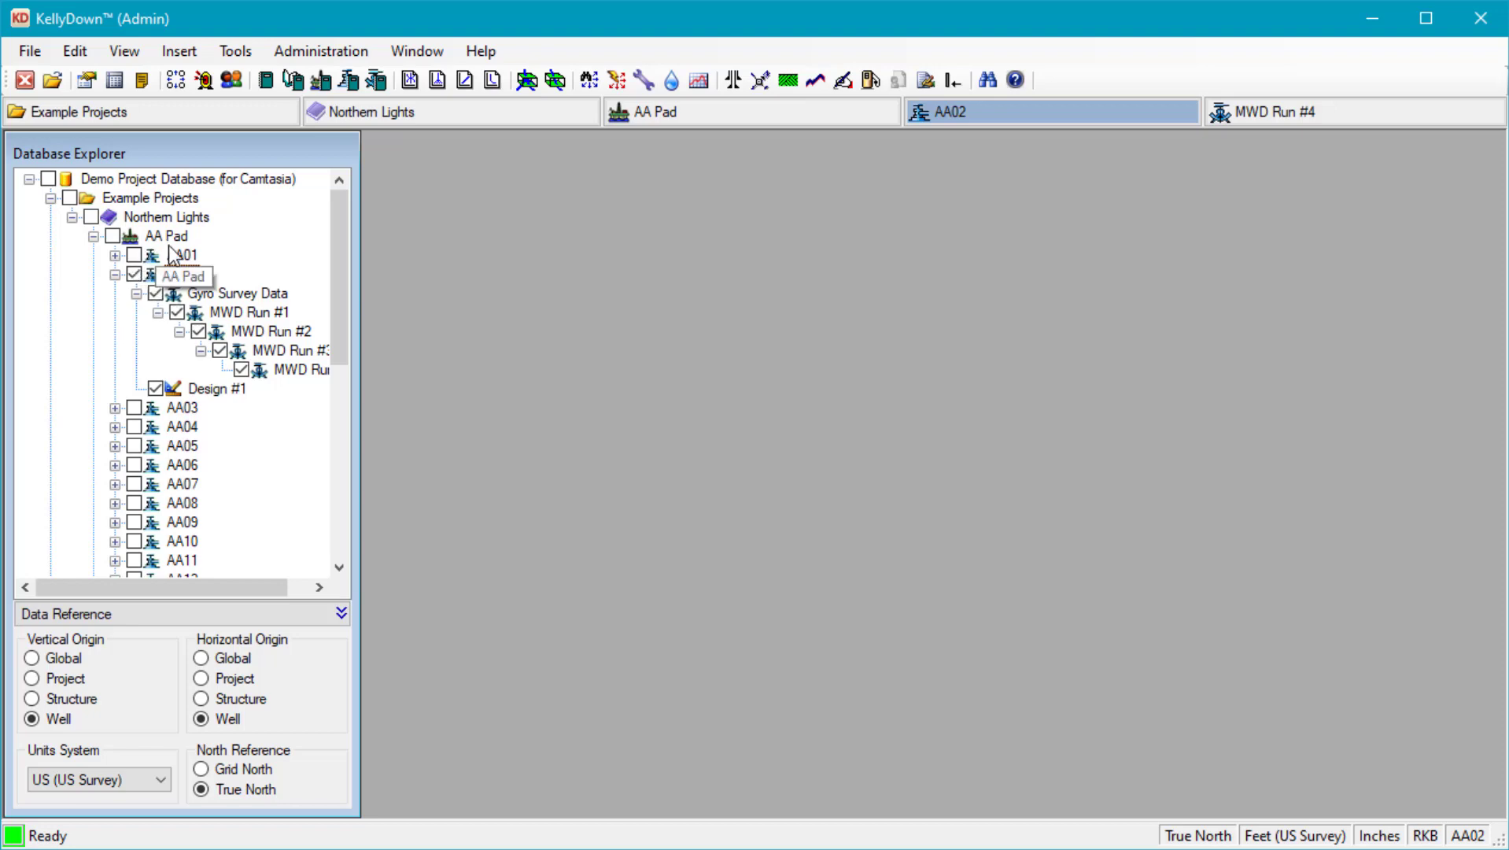
Expand wells AA03, AA04, AA05 and AA06 to view their surveys, and make AA02 the active well again
click(115, 408)
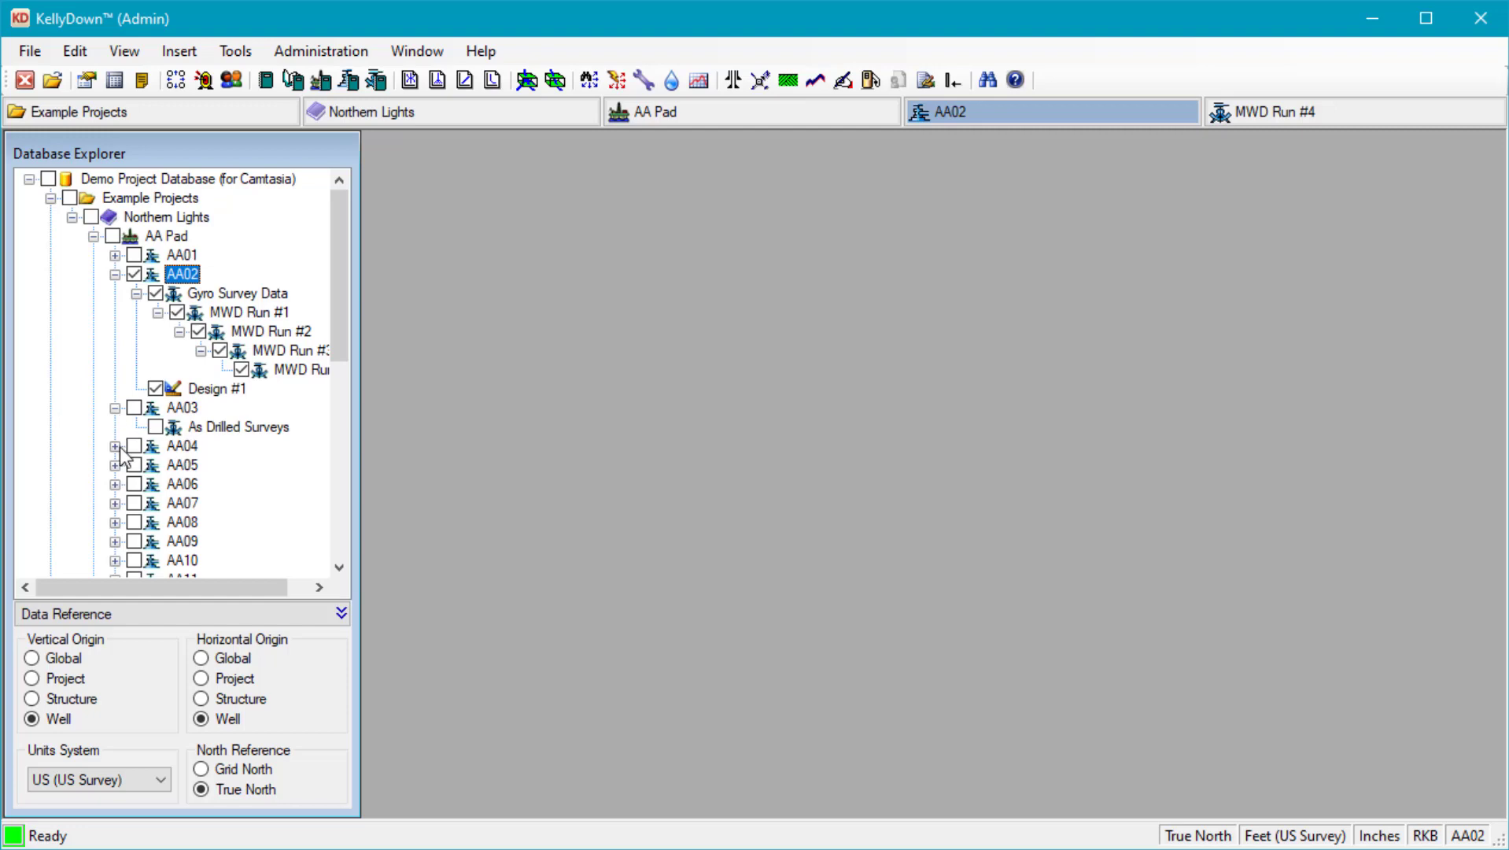
click(115, 447)
click(115, 484)
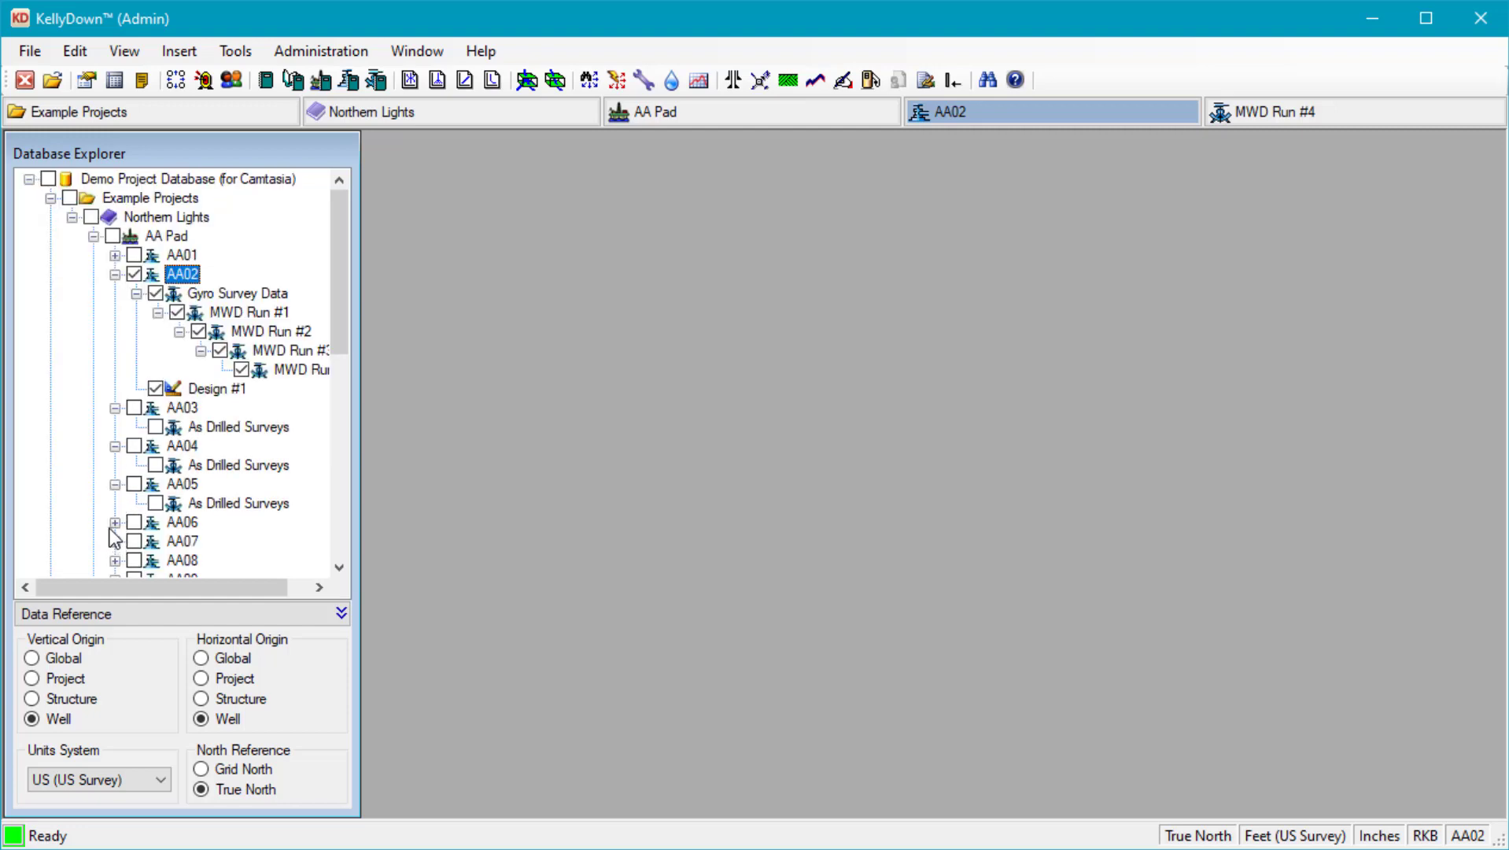
click(116, 523)
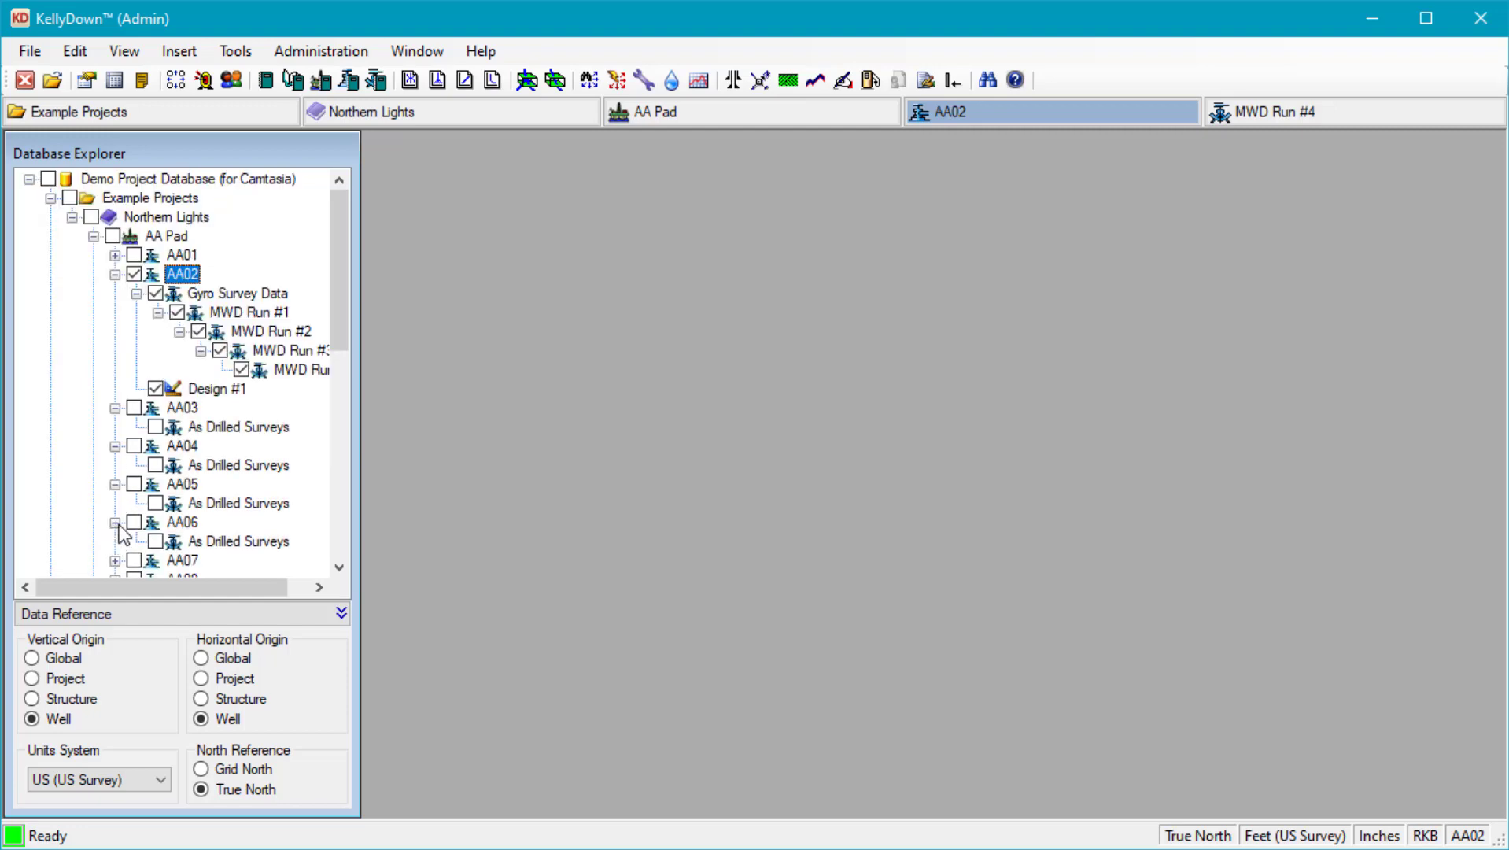
double_click(179, 275)
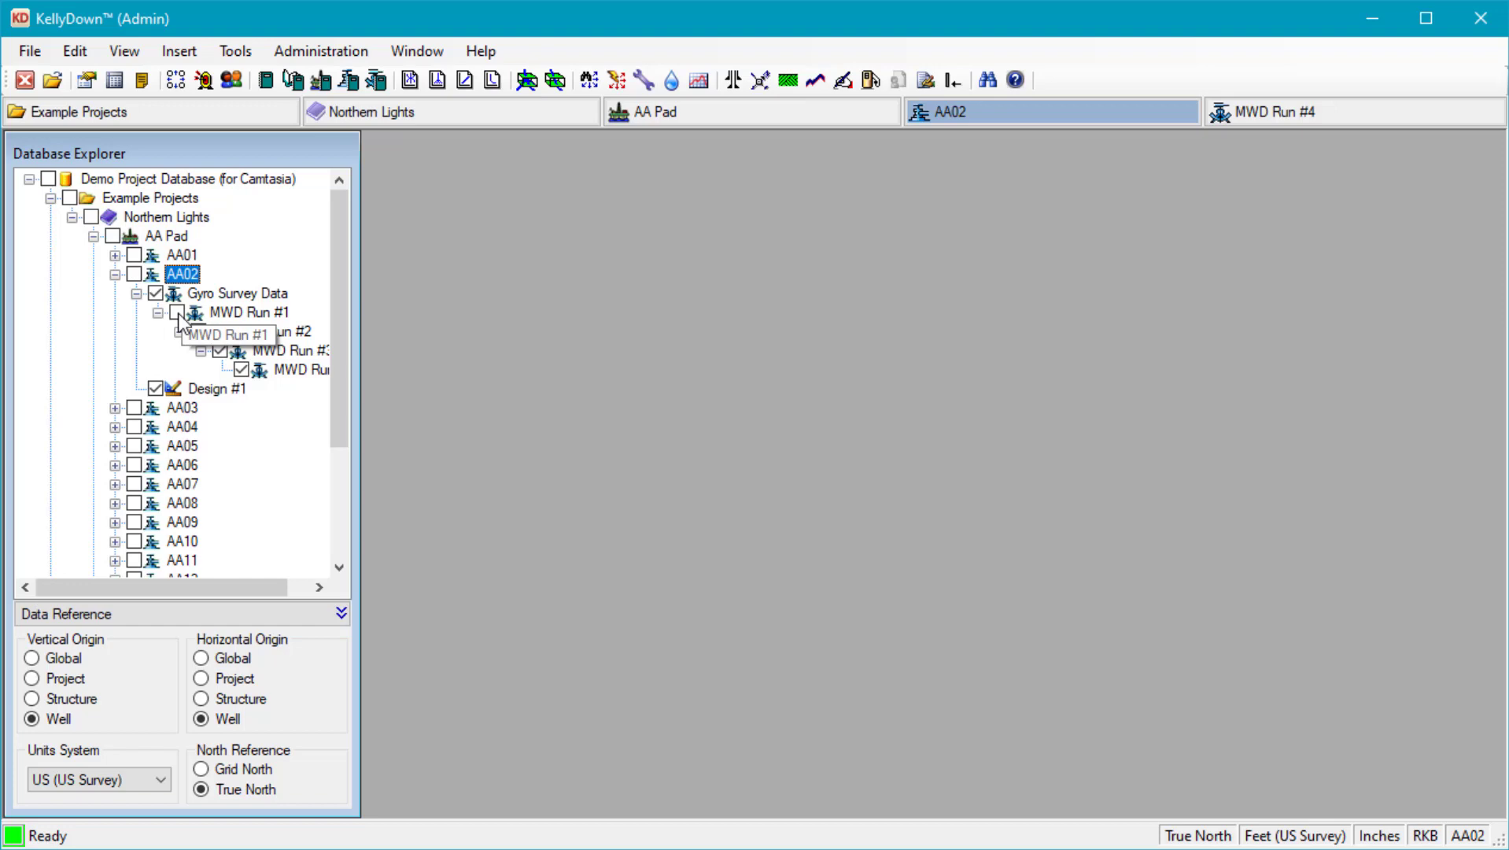
Uncheck MWD Run #3 of AA02, and try to collapse well AA02 with AA01 active
click(220, 351)
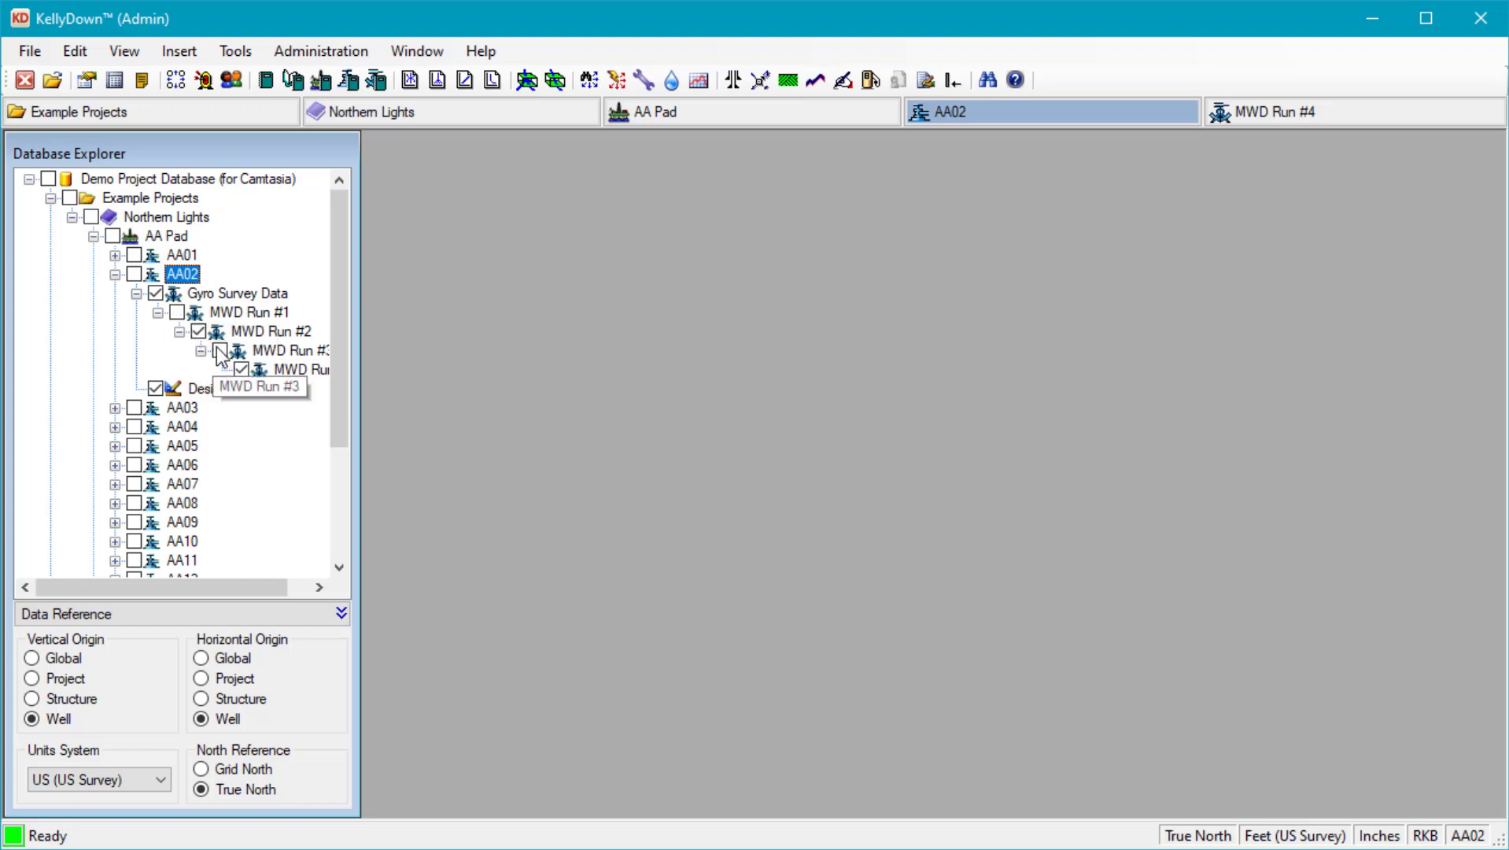
click(161, 256)
click(115, 313)
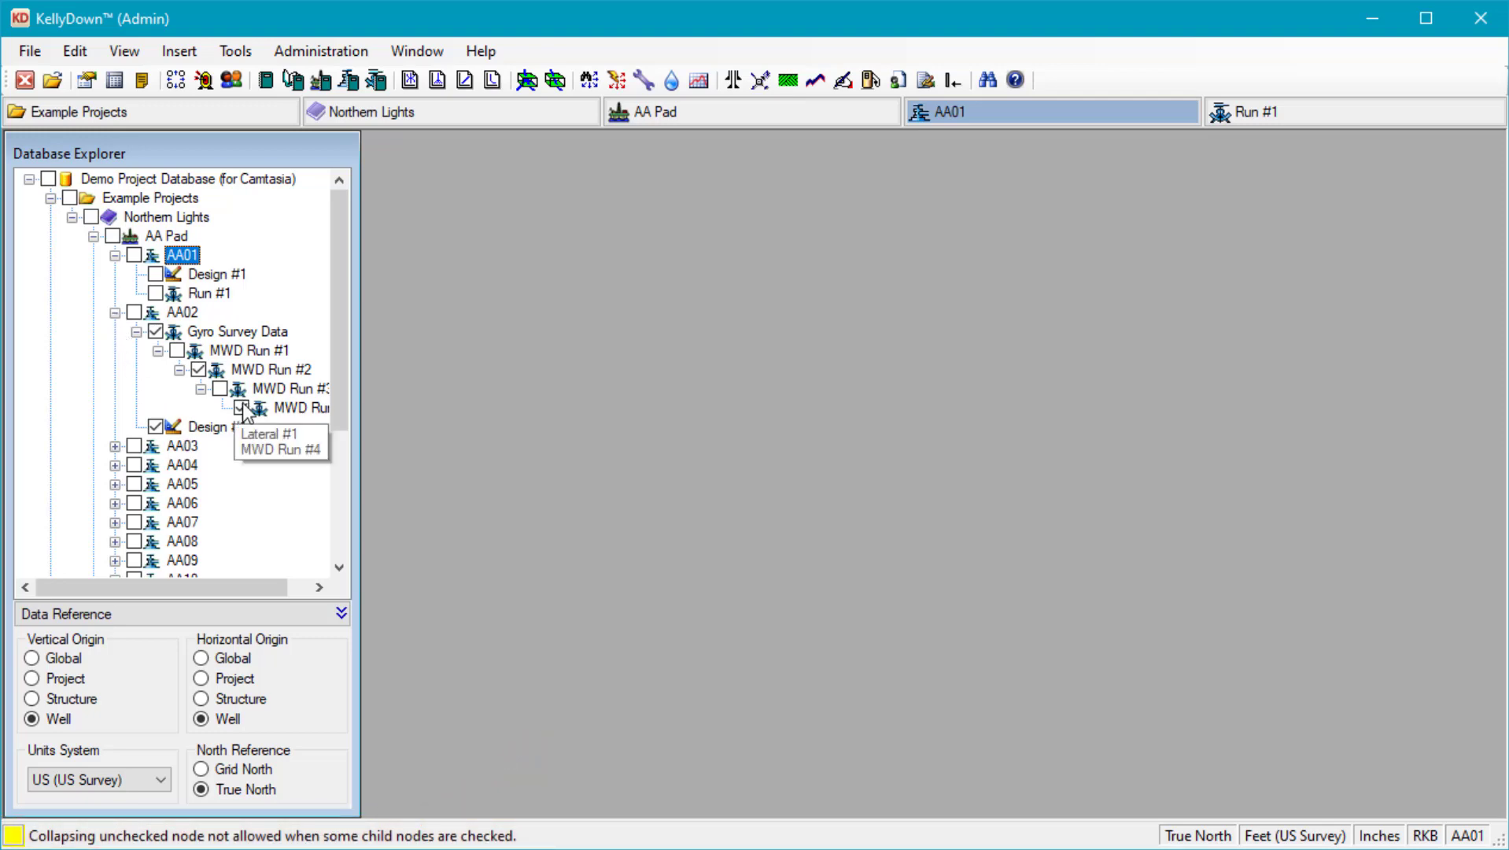
Make MWD Run #4 of AA02 the active run and collapse well AA01
click(284, 409)
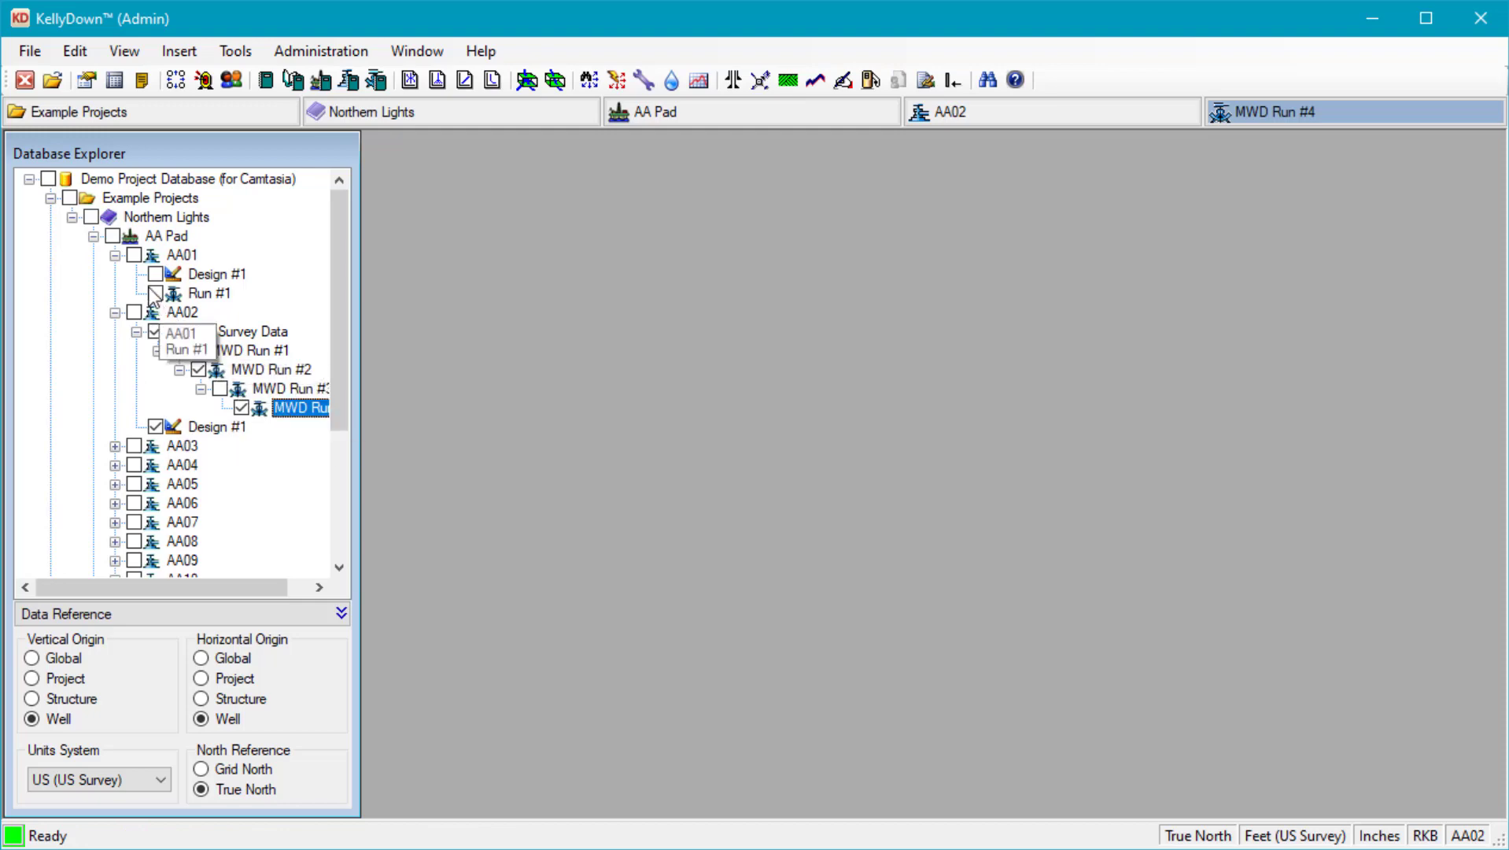
click(115, 255)
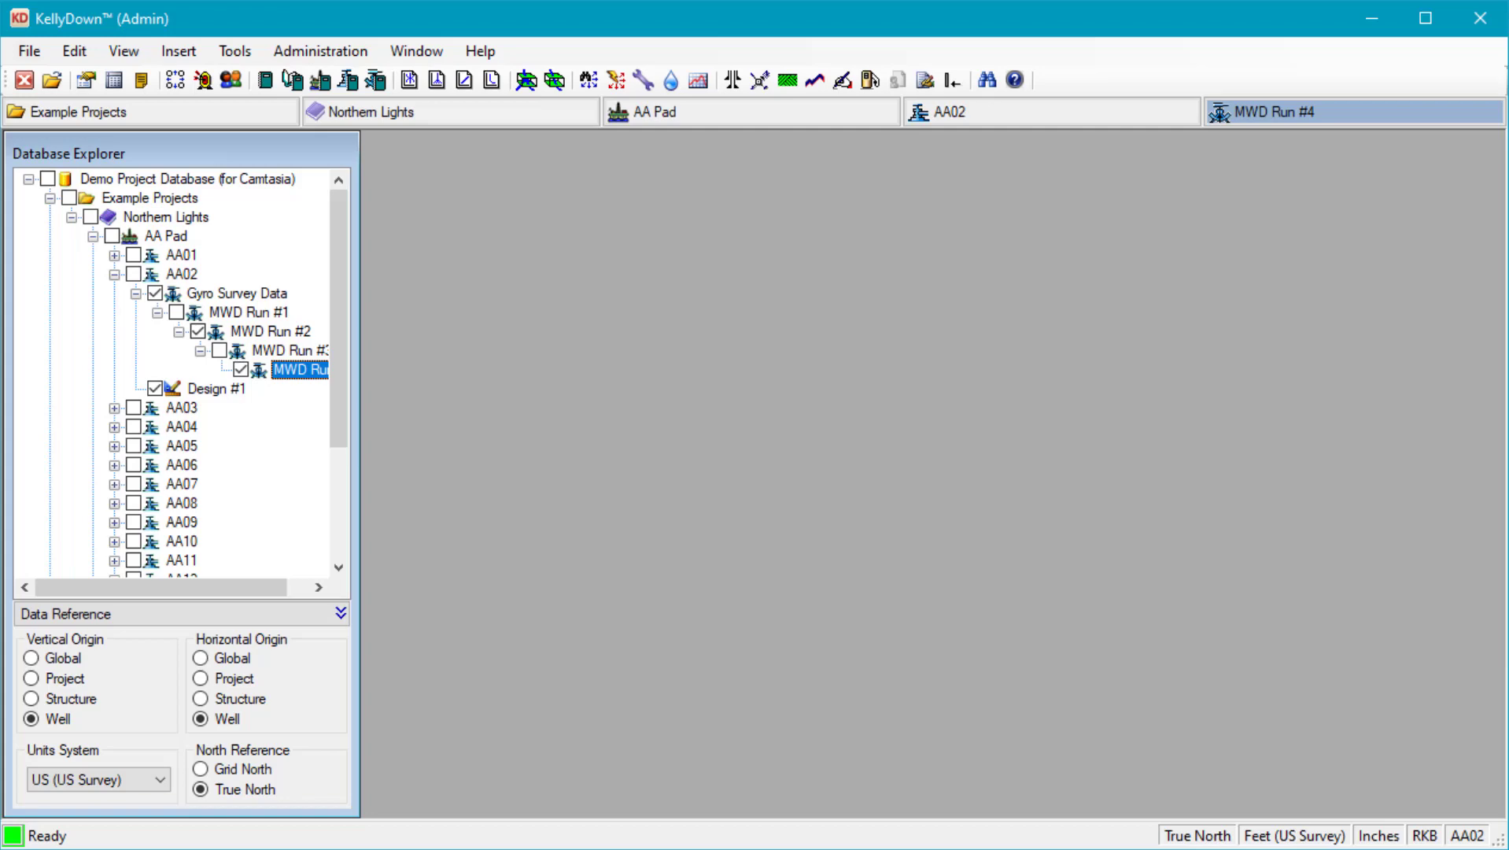
Review the commands available for the demo project database, the Northern Lights project and the AA Pad structure
click(182, 183)
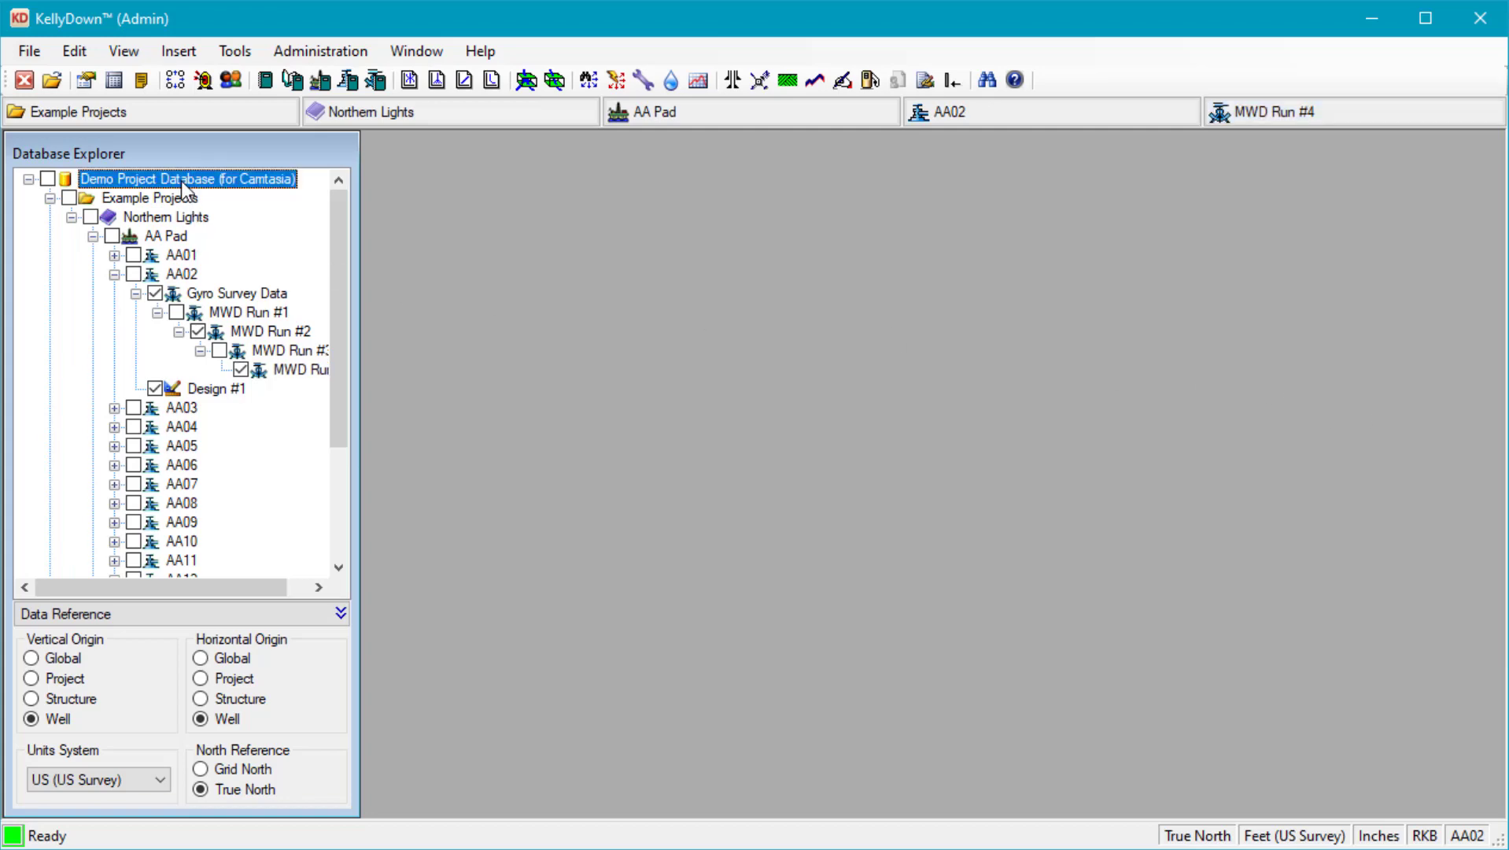
right_click(182, 188)
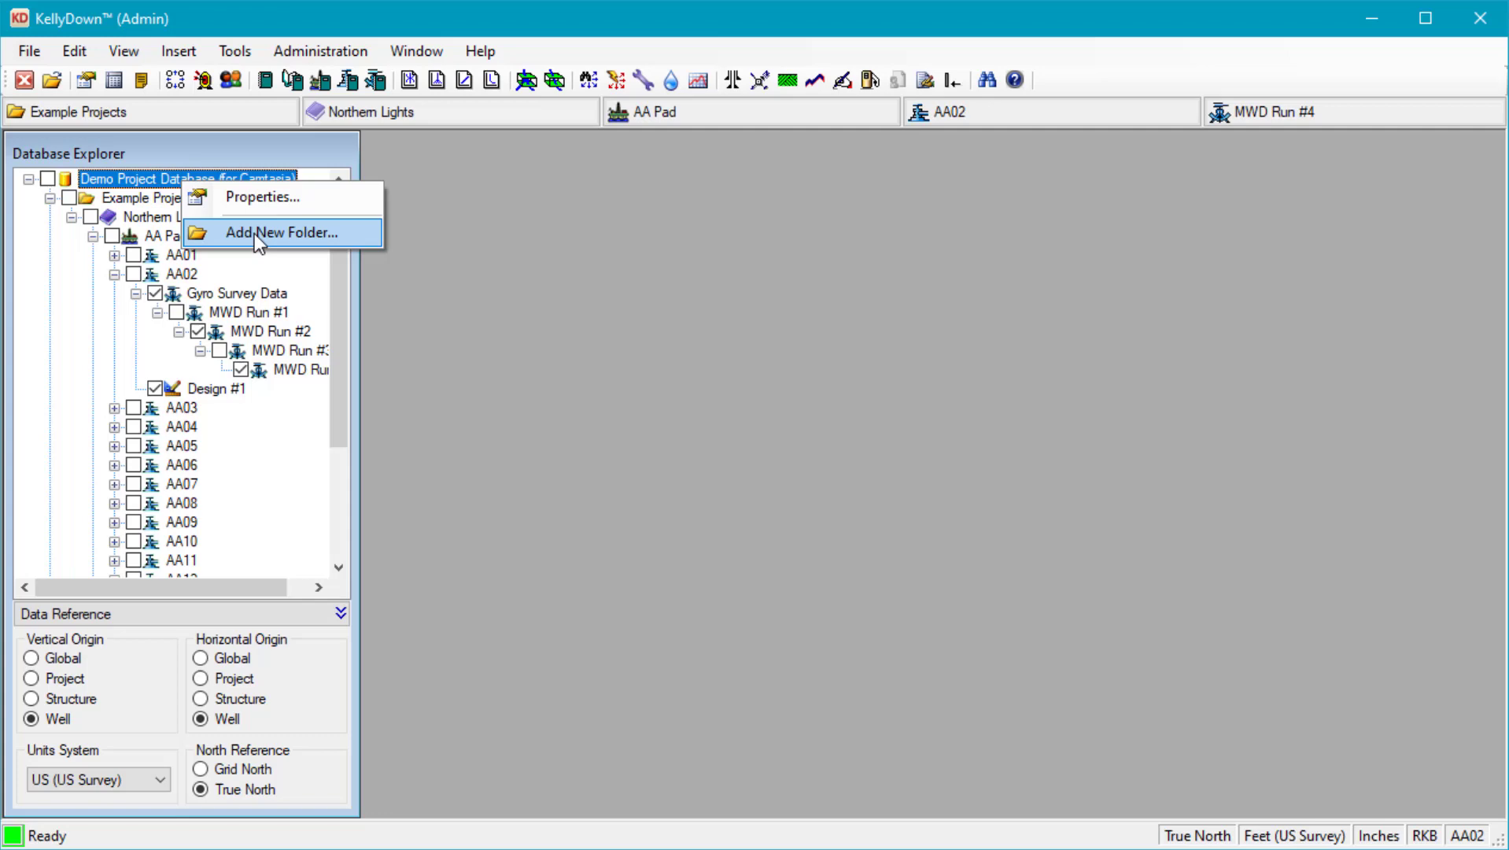
right_click(149, 219)
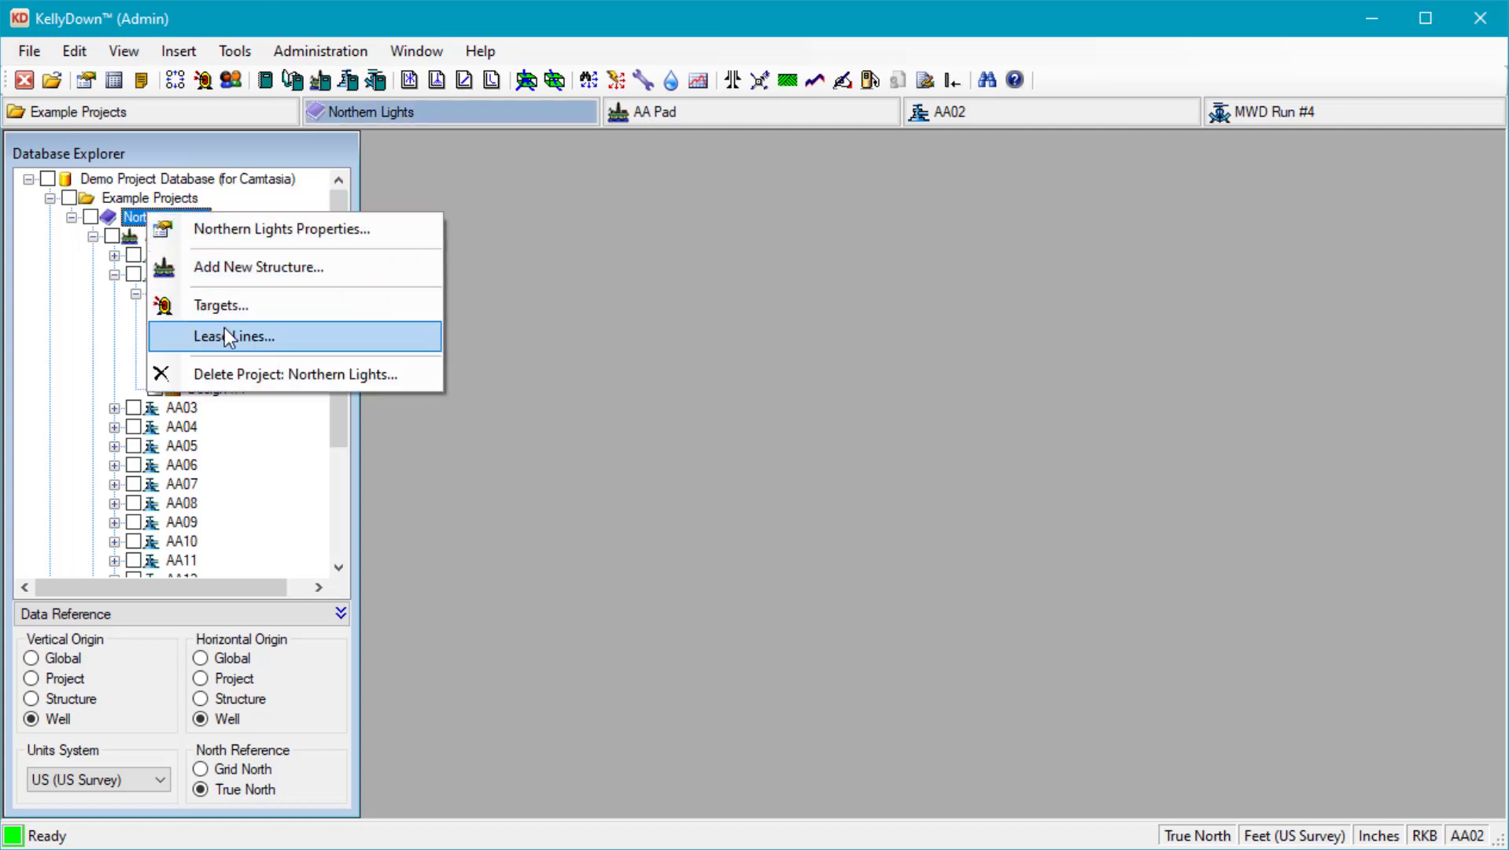
click(166, 236)
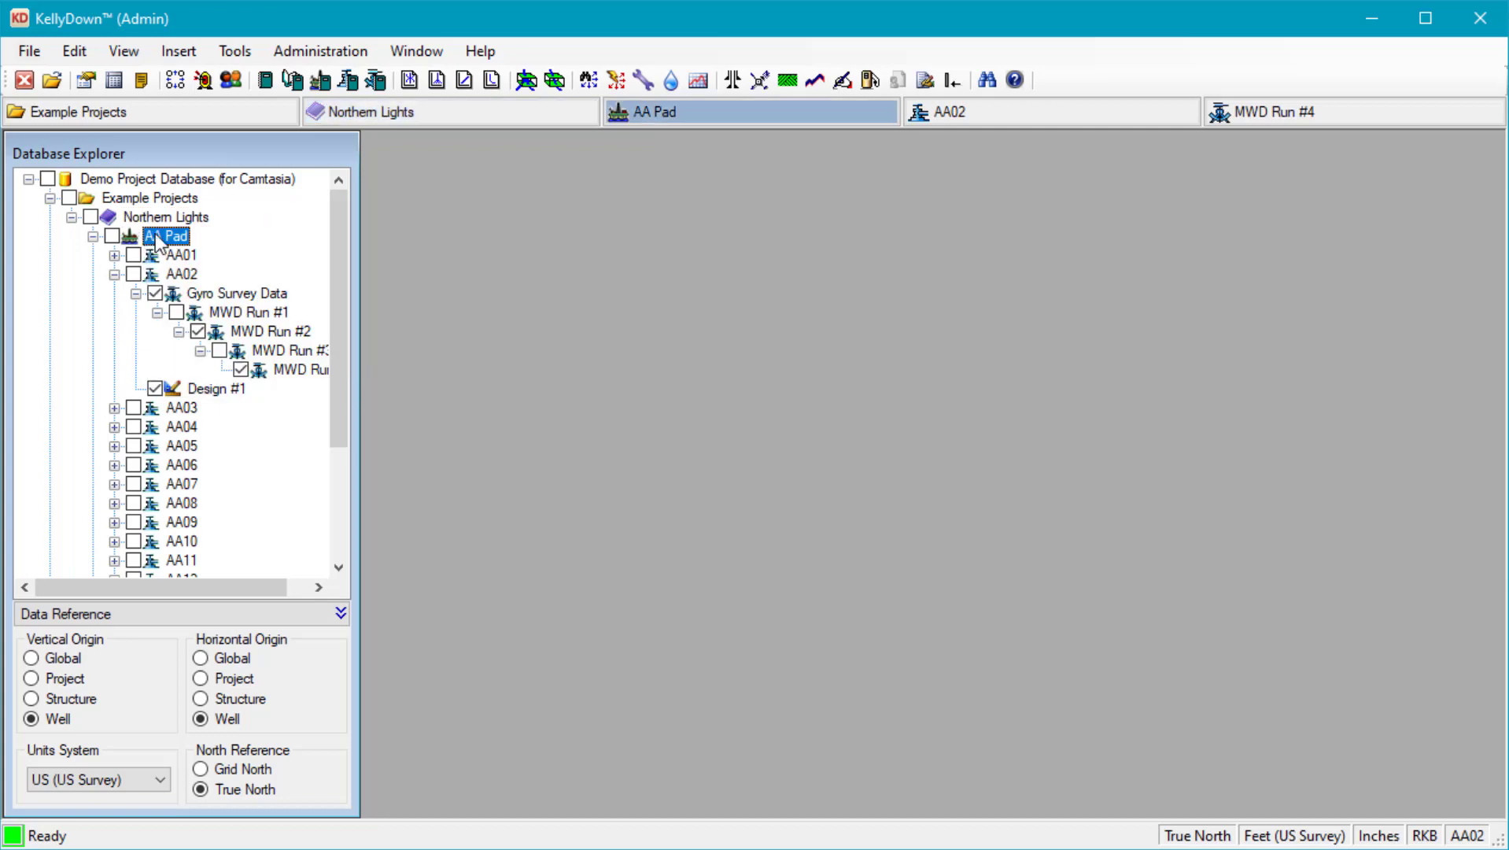
right_click(184, 235)
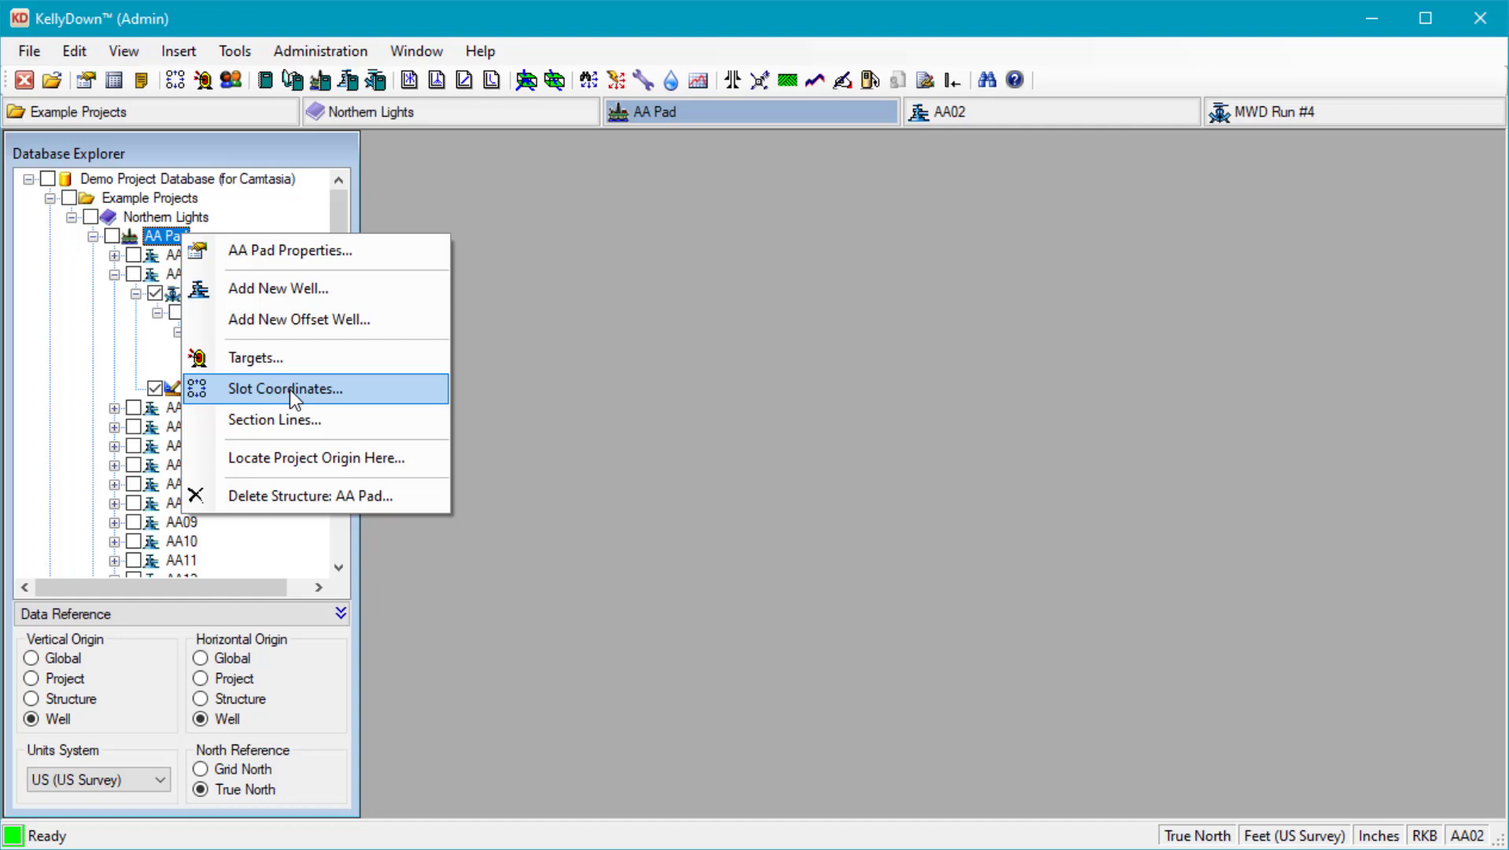
key(Escape)
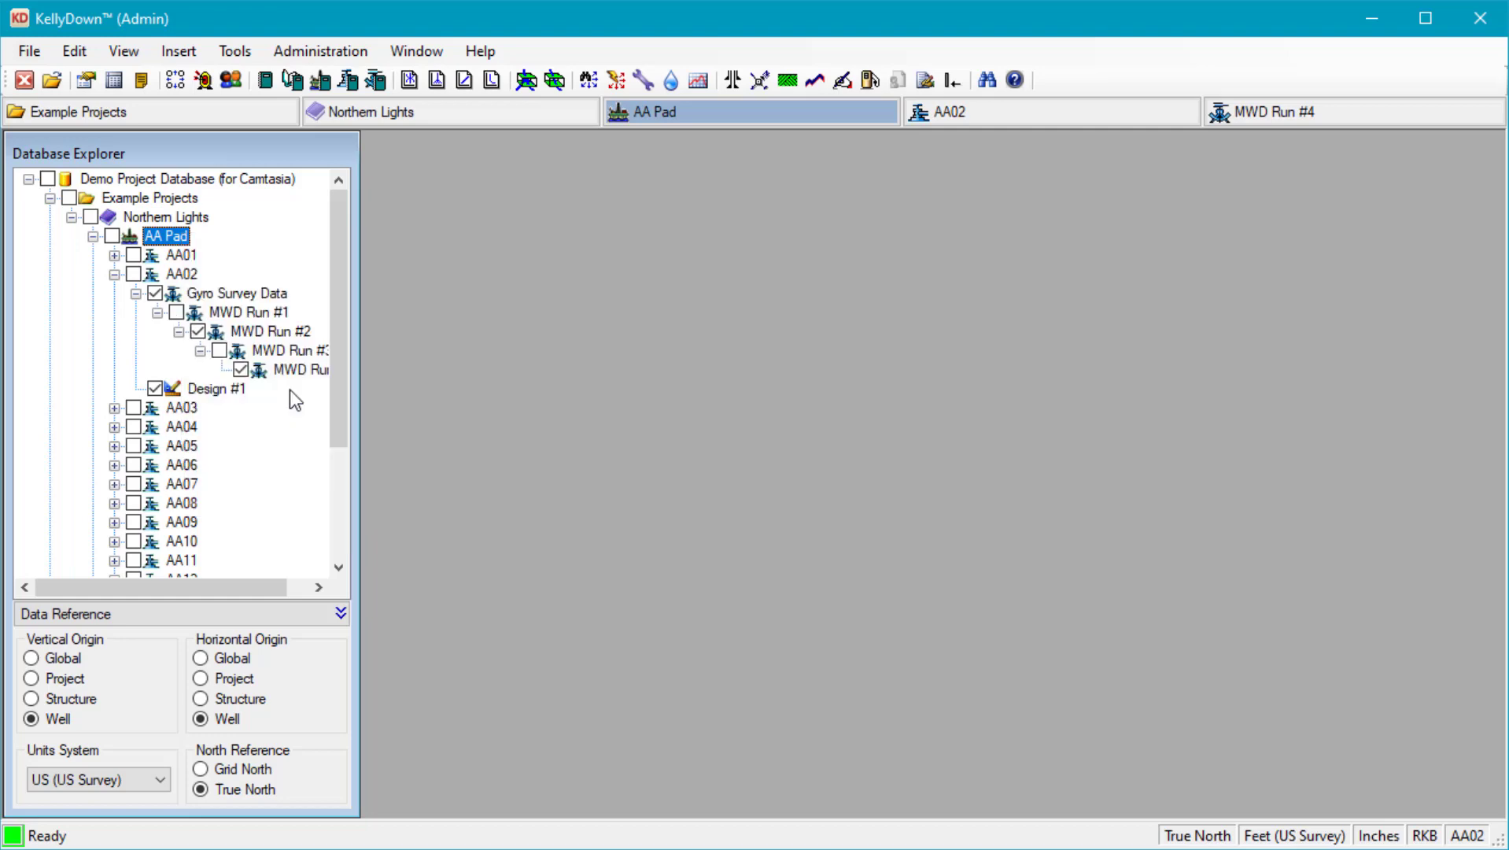
Review the commands available for well AA02 and its MWD Run #4
click(183, 276)
right_click(185, 278)
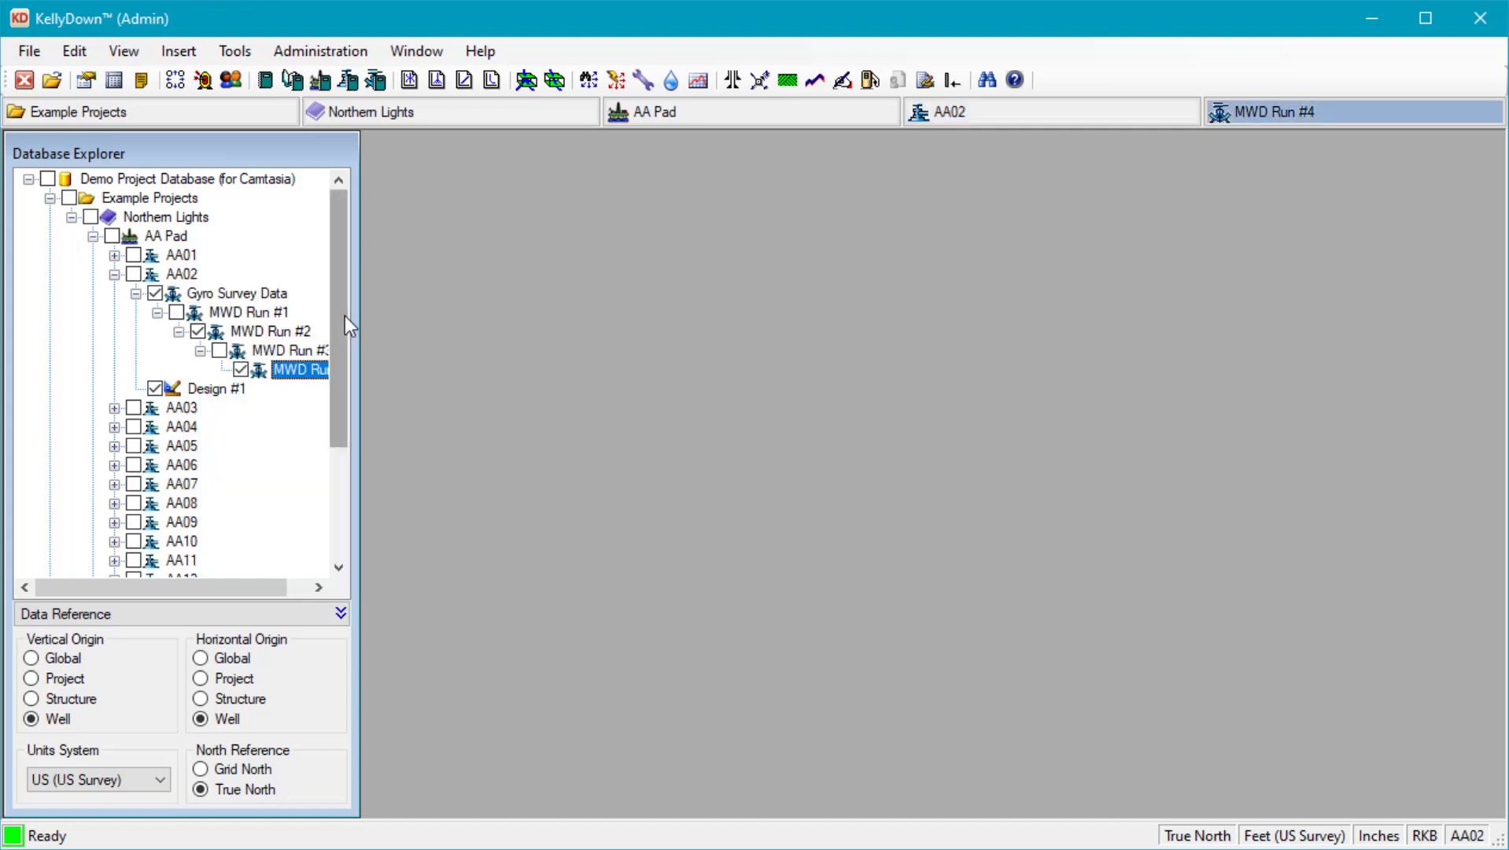
drag(344, 317, 347, 407)
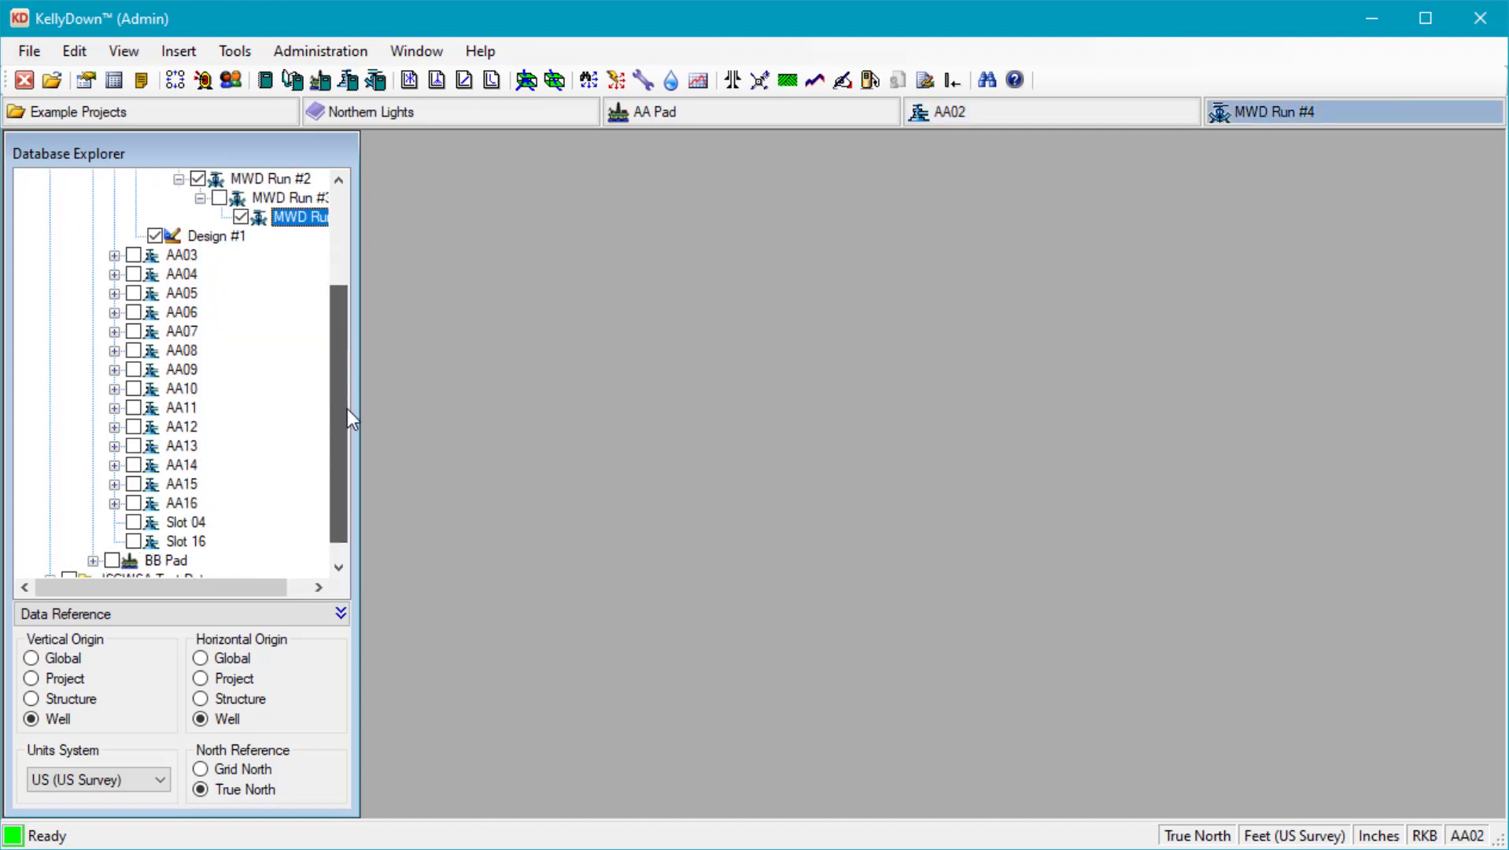
right_click(300, 217)
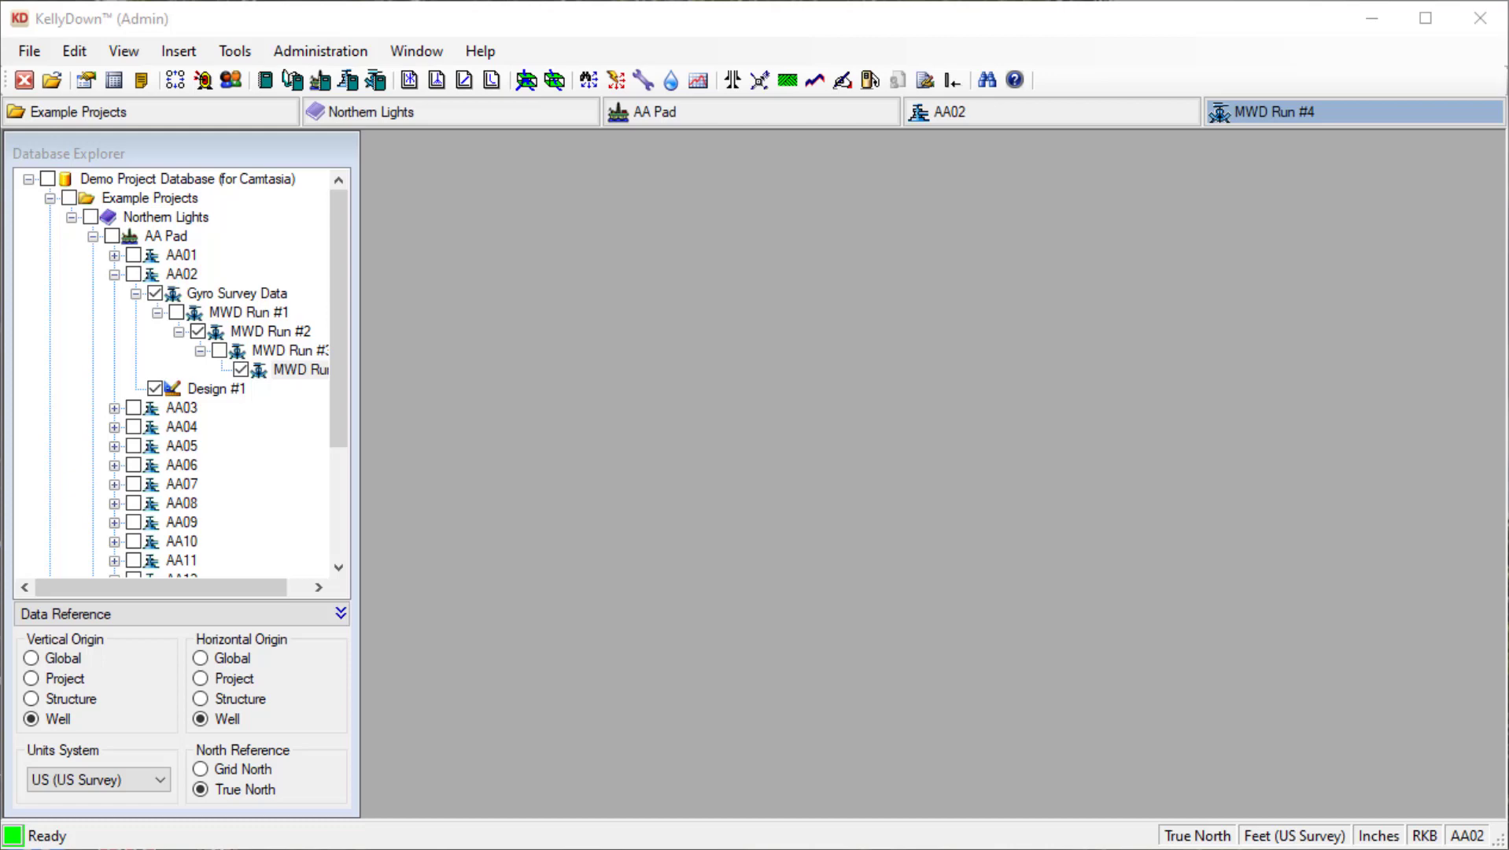
Open the survey data of the Gyro Survey Data run in well AA02
click(252, 297)
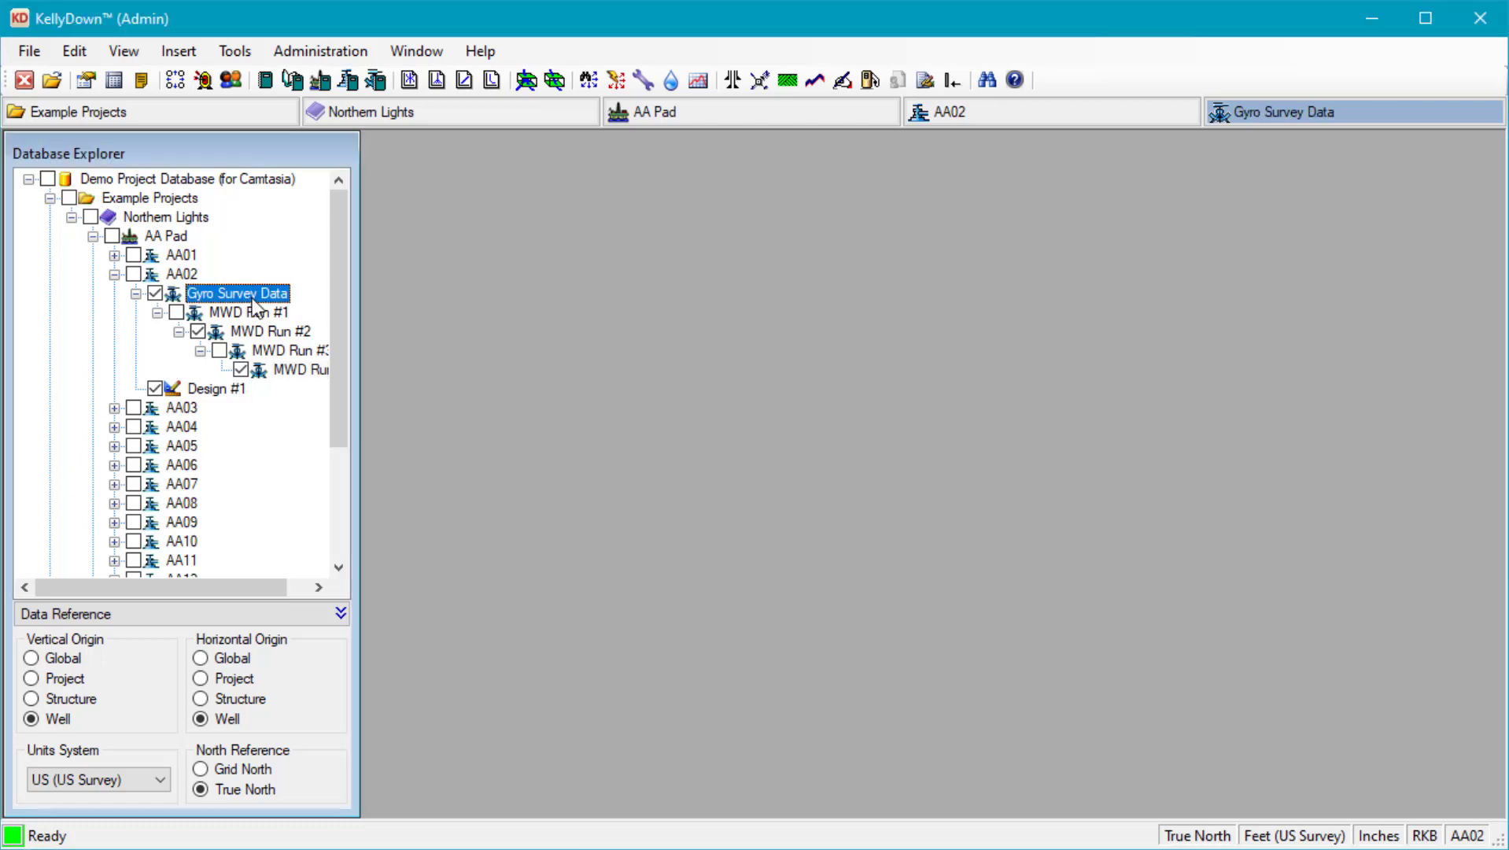
click(118, 91)
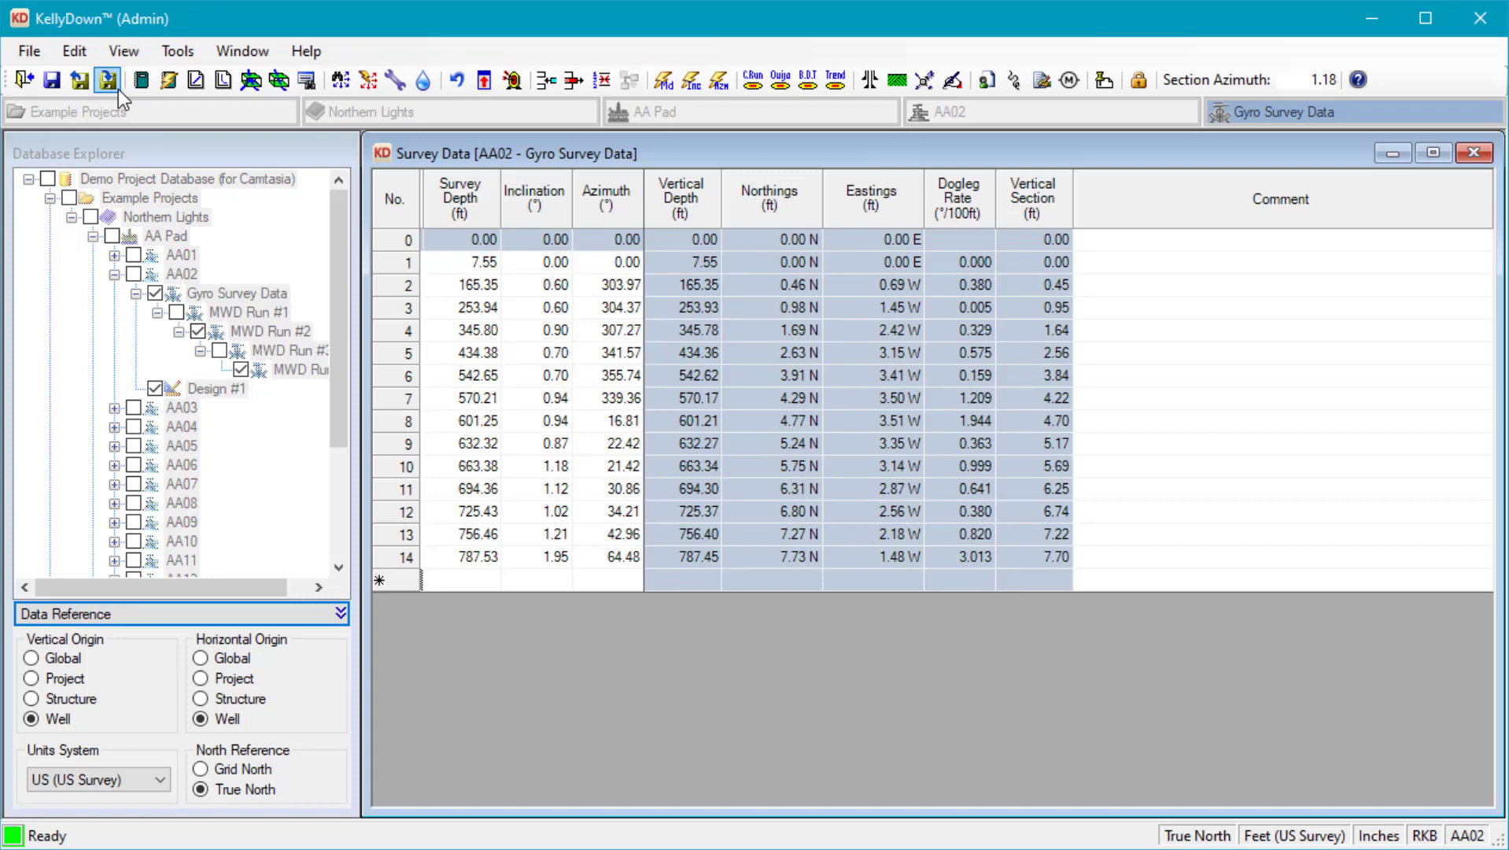
Look at the window arrangement commands from the Database Explorer, and continue the survey report with the non-preferred north reference
click(169, 152)
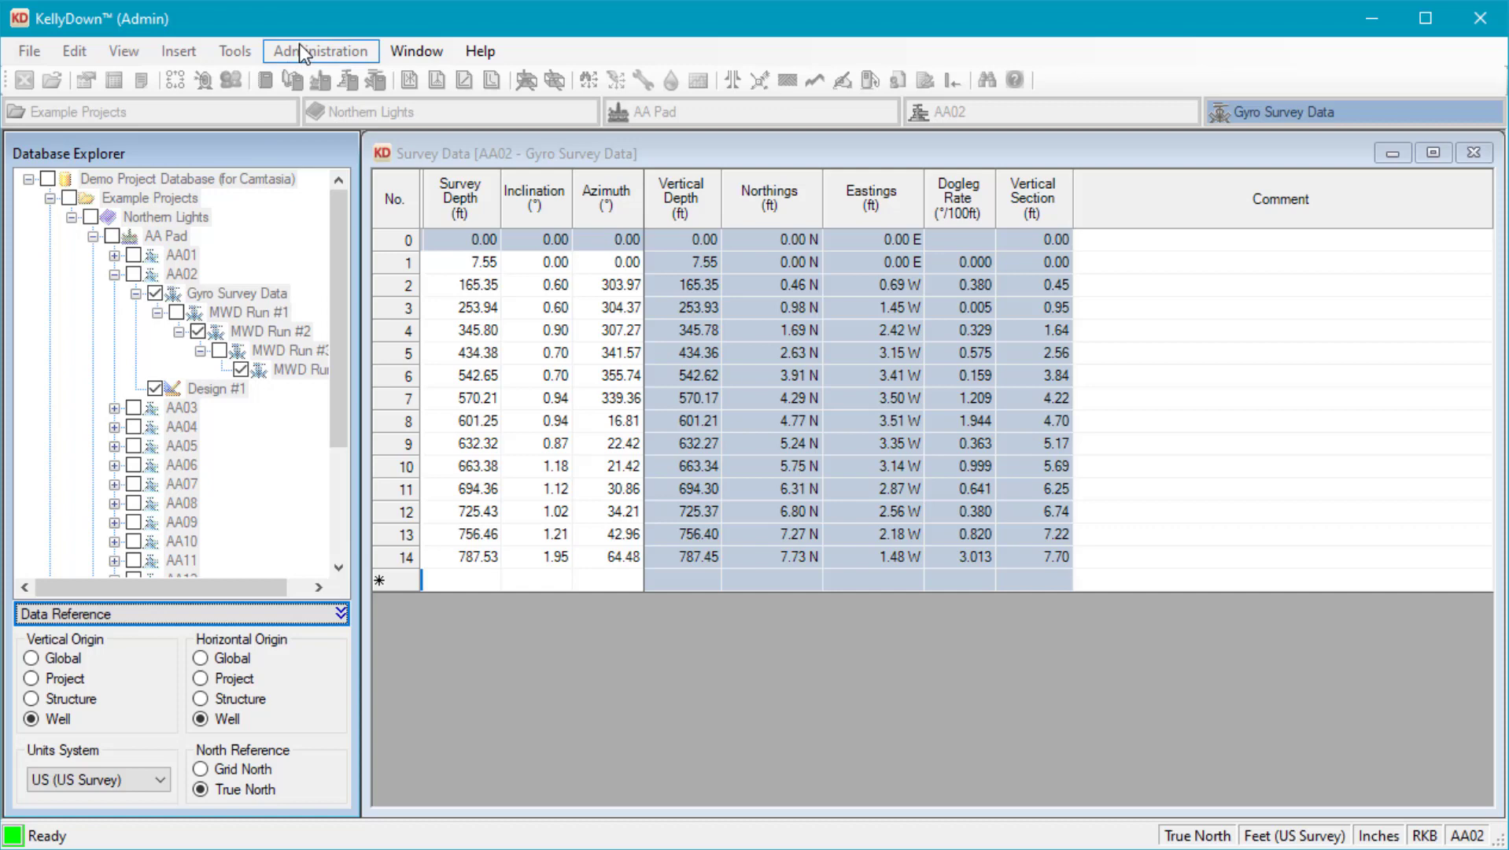
click(405, 53)
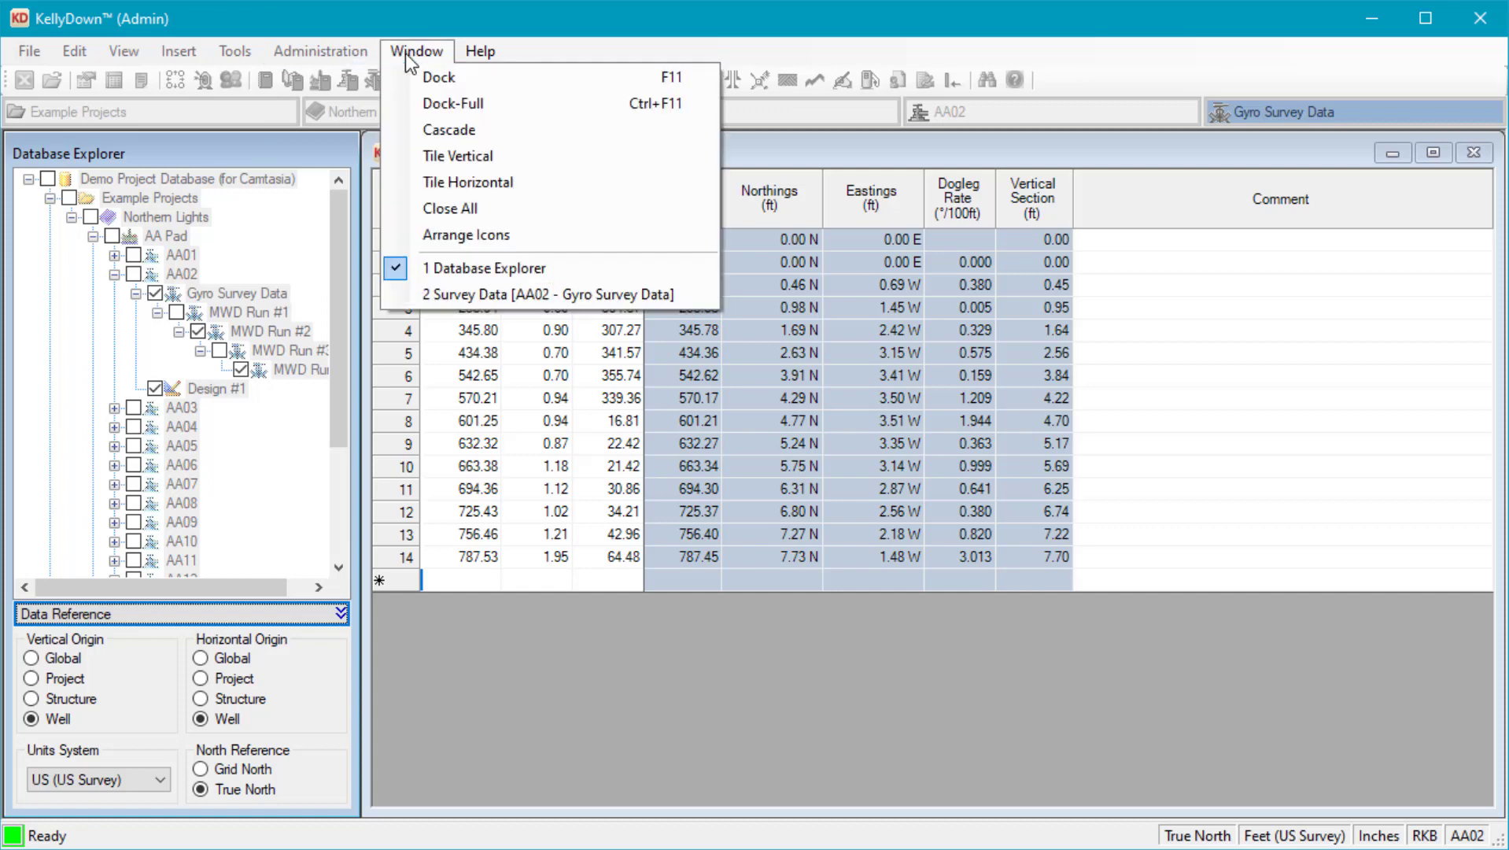
mouse_move(489, 57)
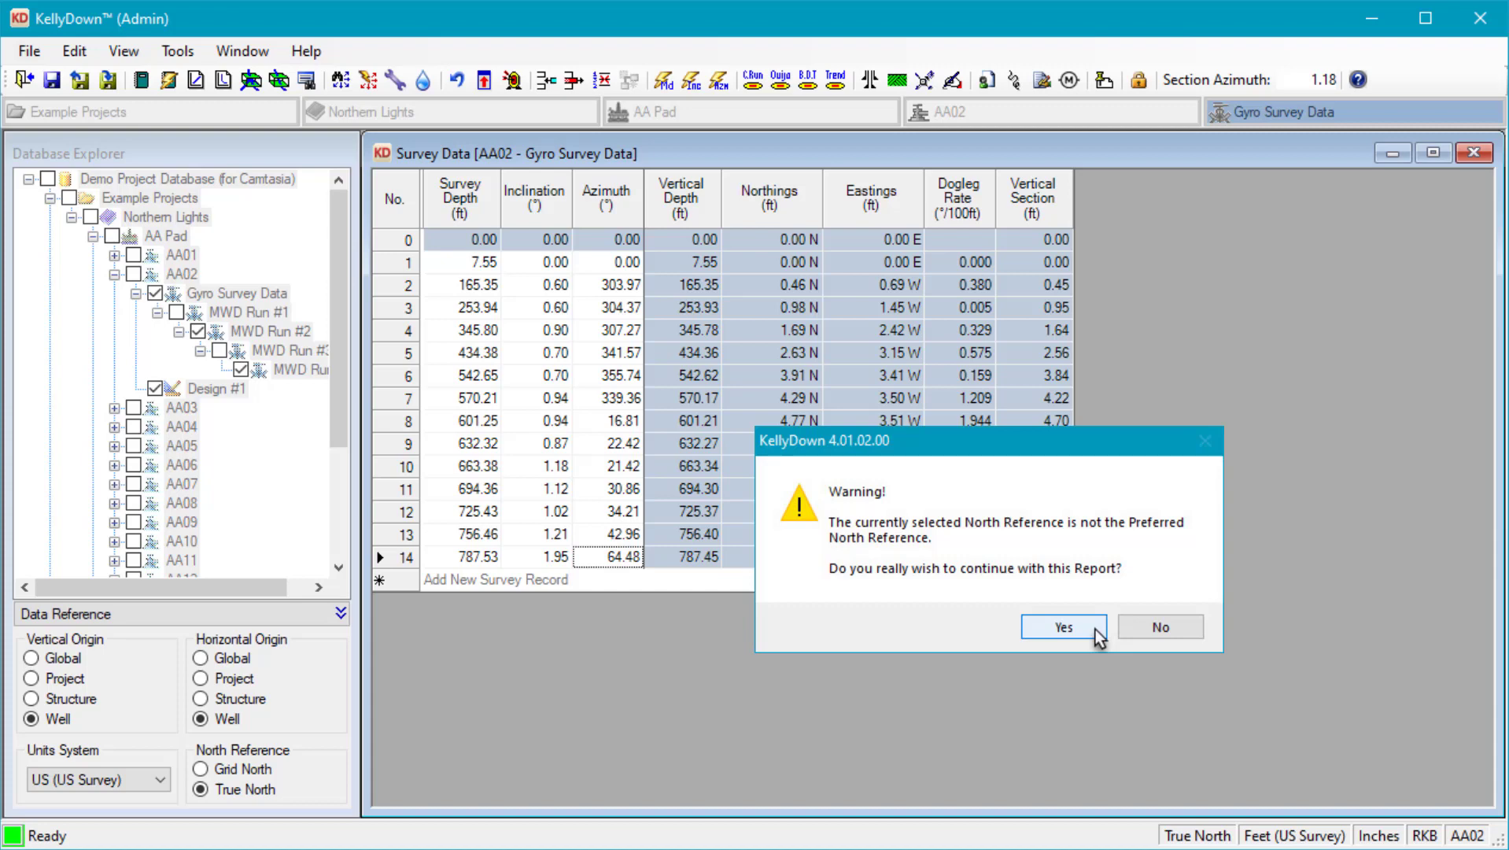
click(1095, 630)
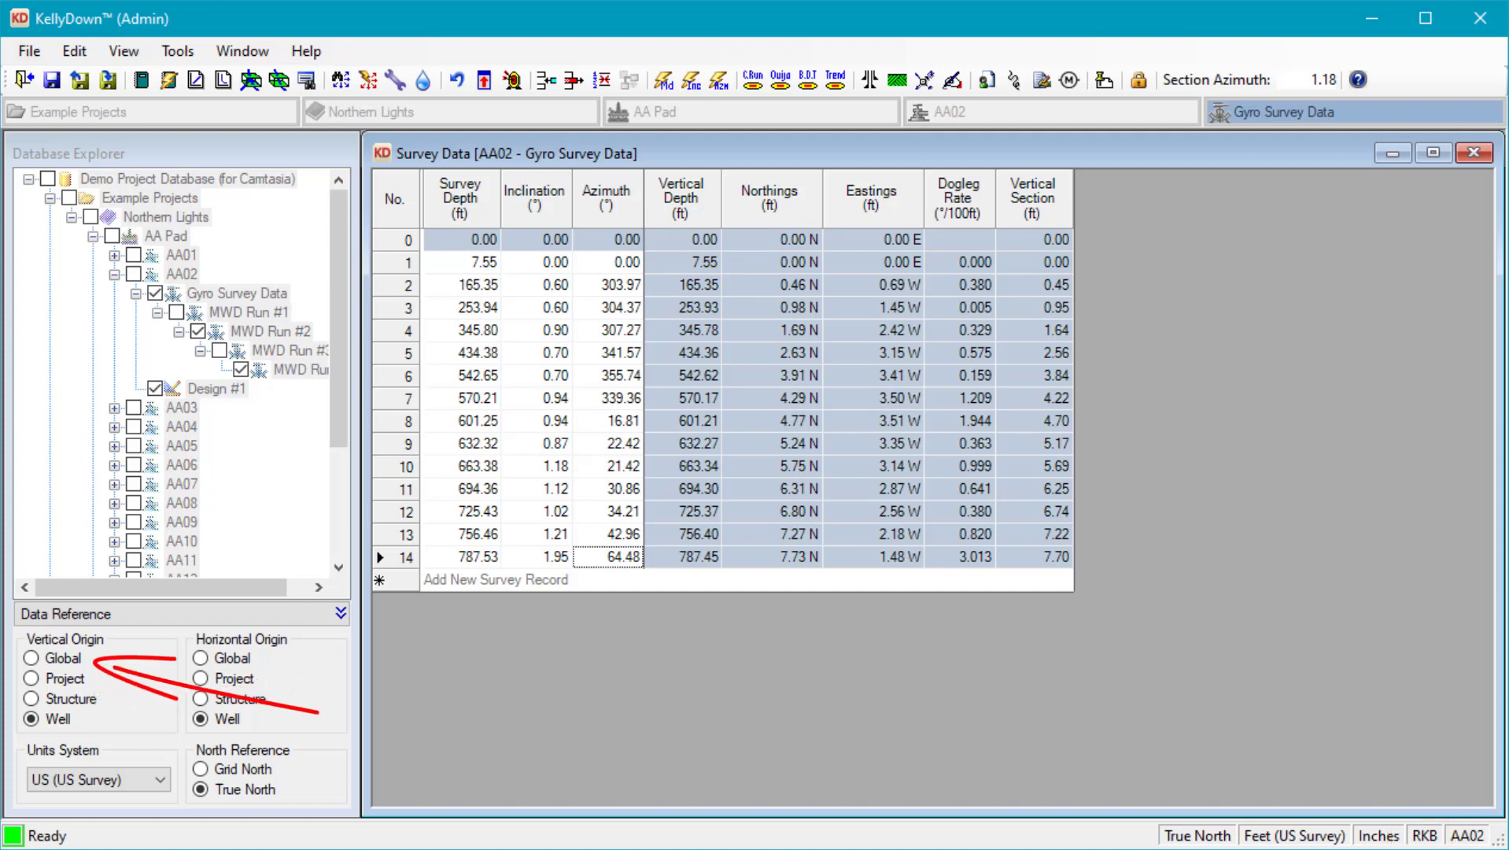
View the gyro survey with Global vertical and horizontal origins, and switch the vertical origin through Project and Structure back to Well
click(31, 659)
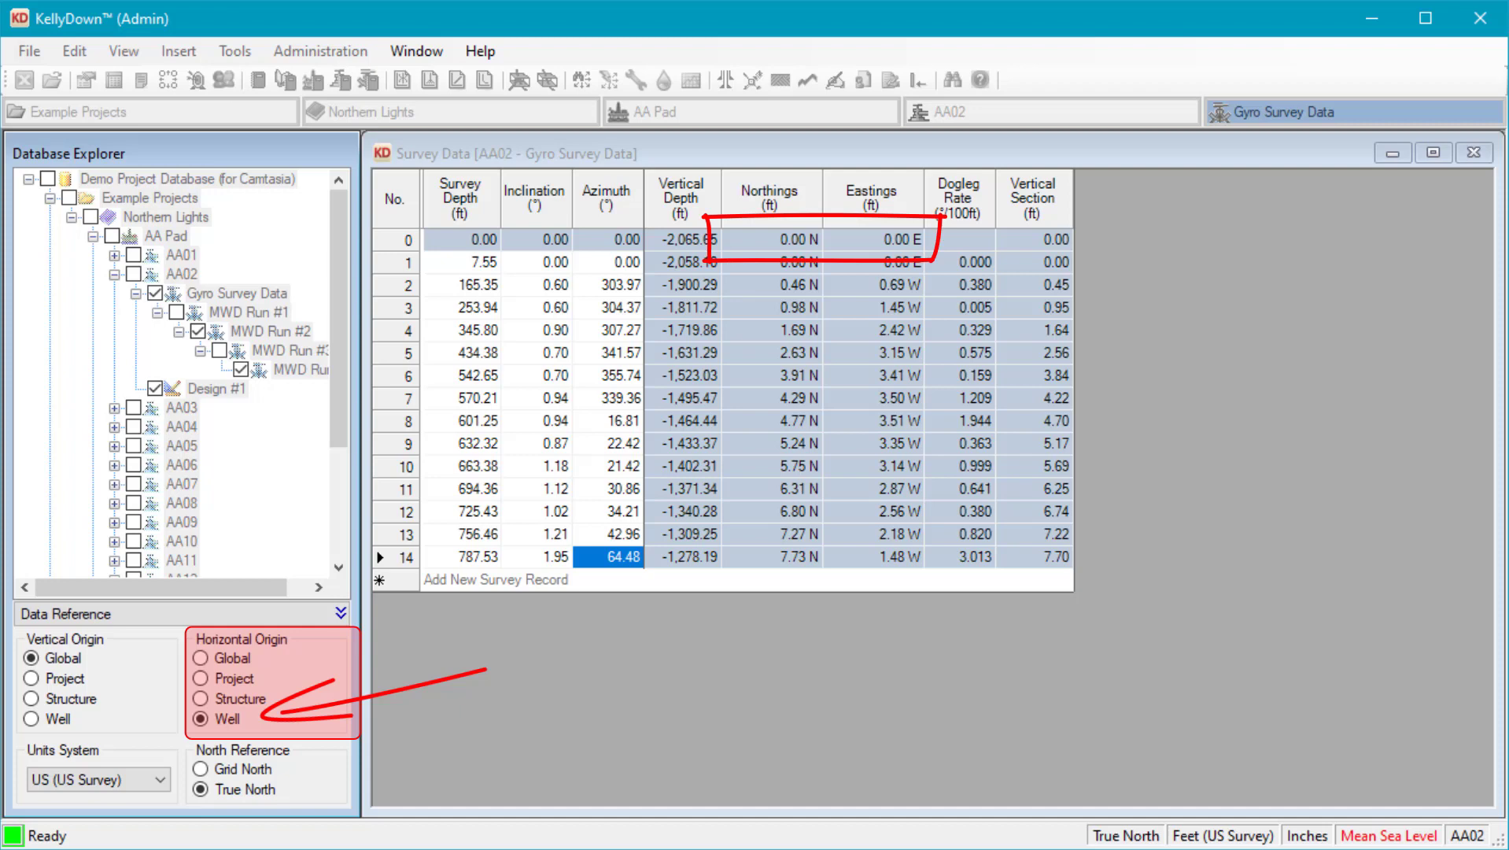
click(201, 661)
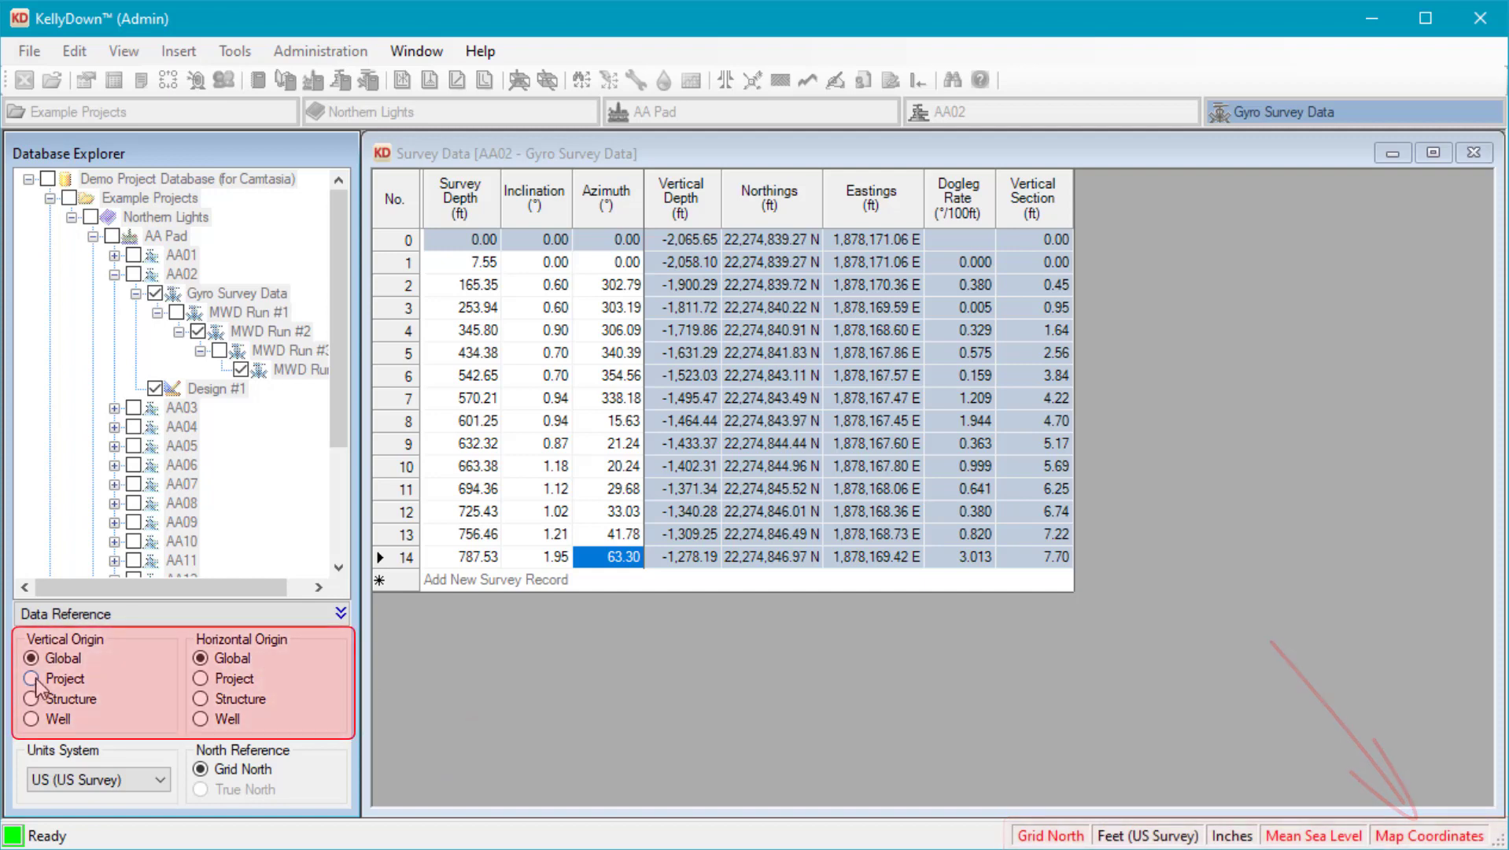
click(32, 678)
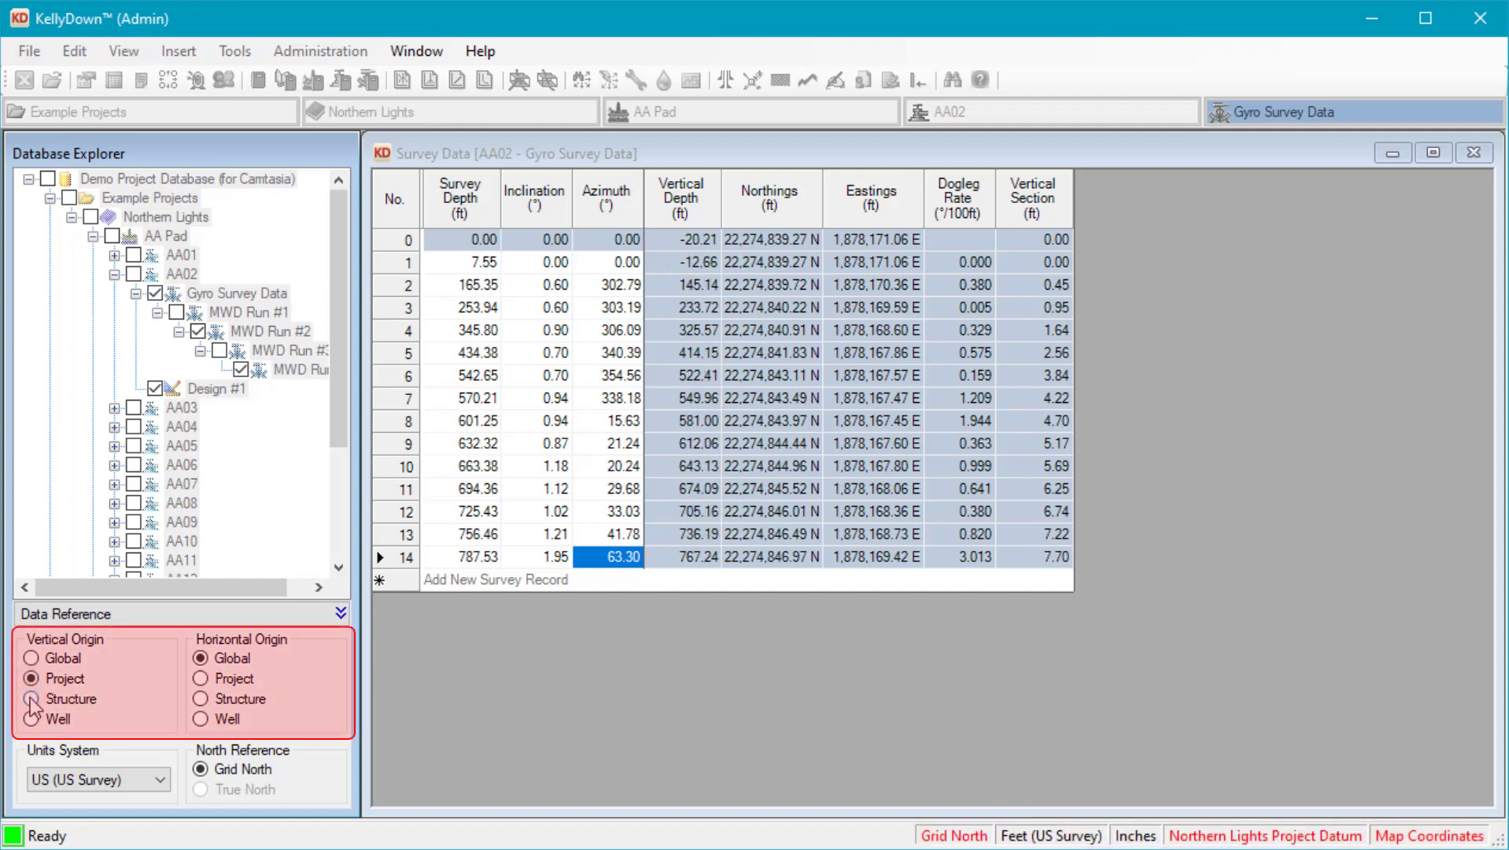
click(32, 699)
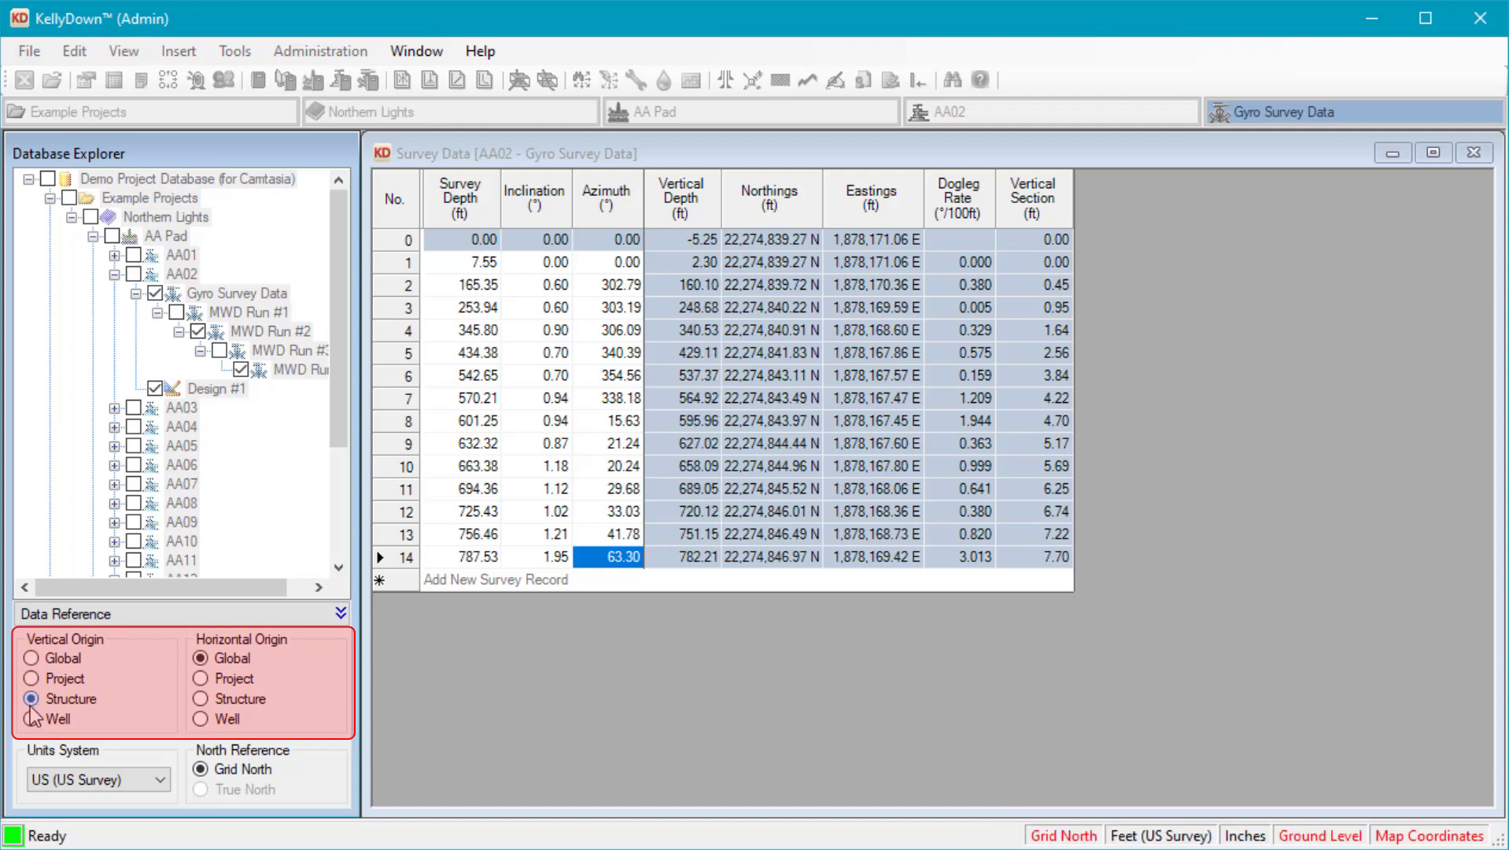
click(32, 720)
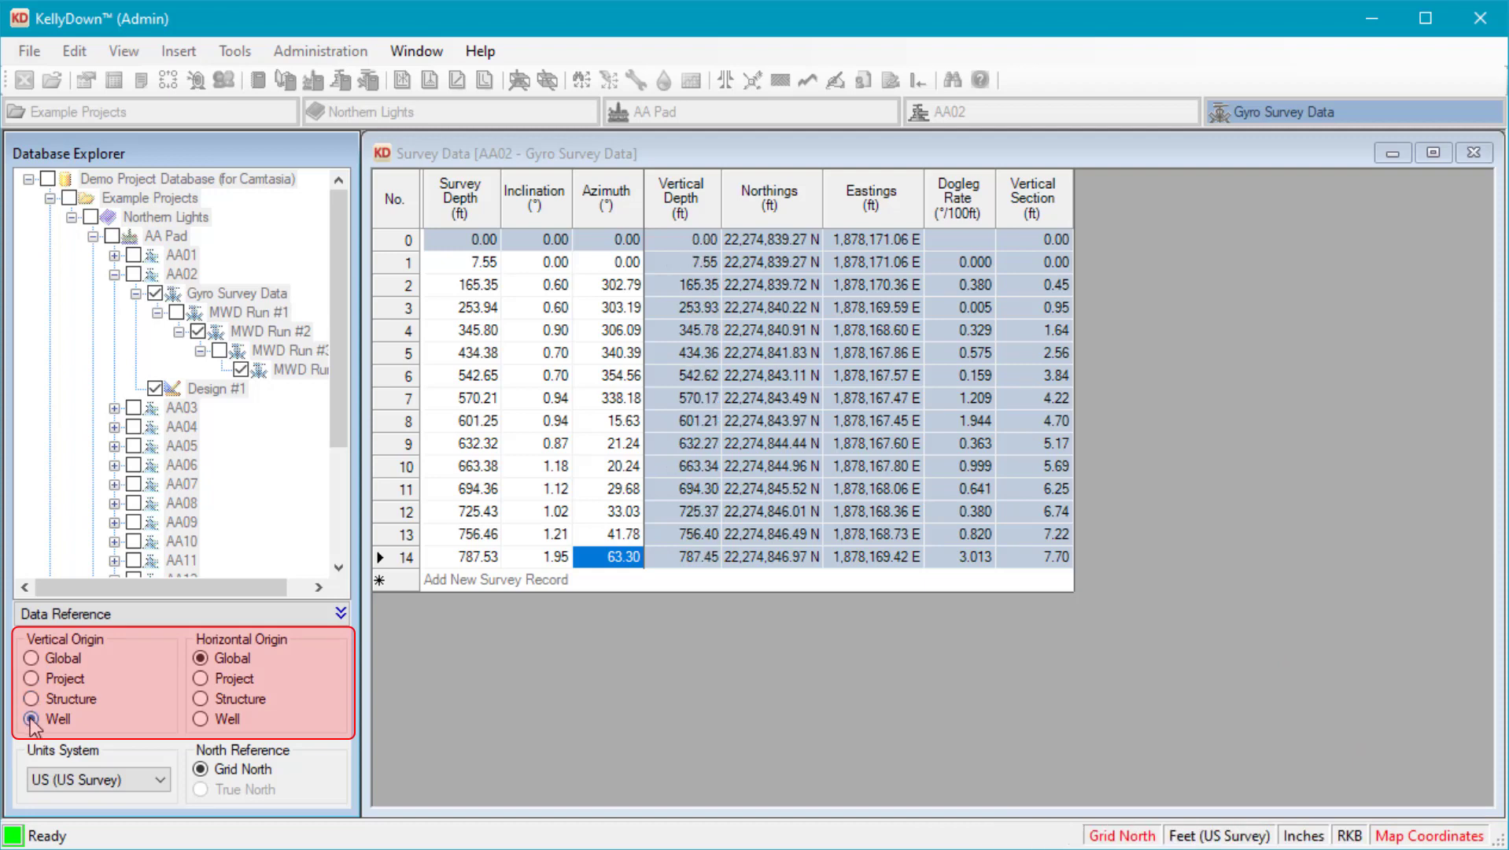
View the survey coordinates with the horizontal origin set to Project and Structure, and return it to Well
click(199, 681)
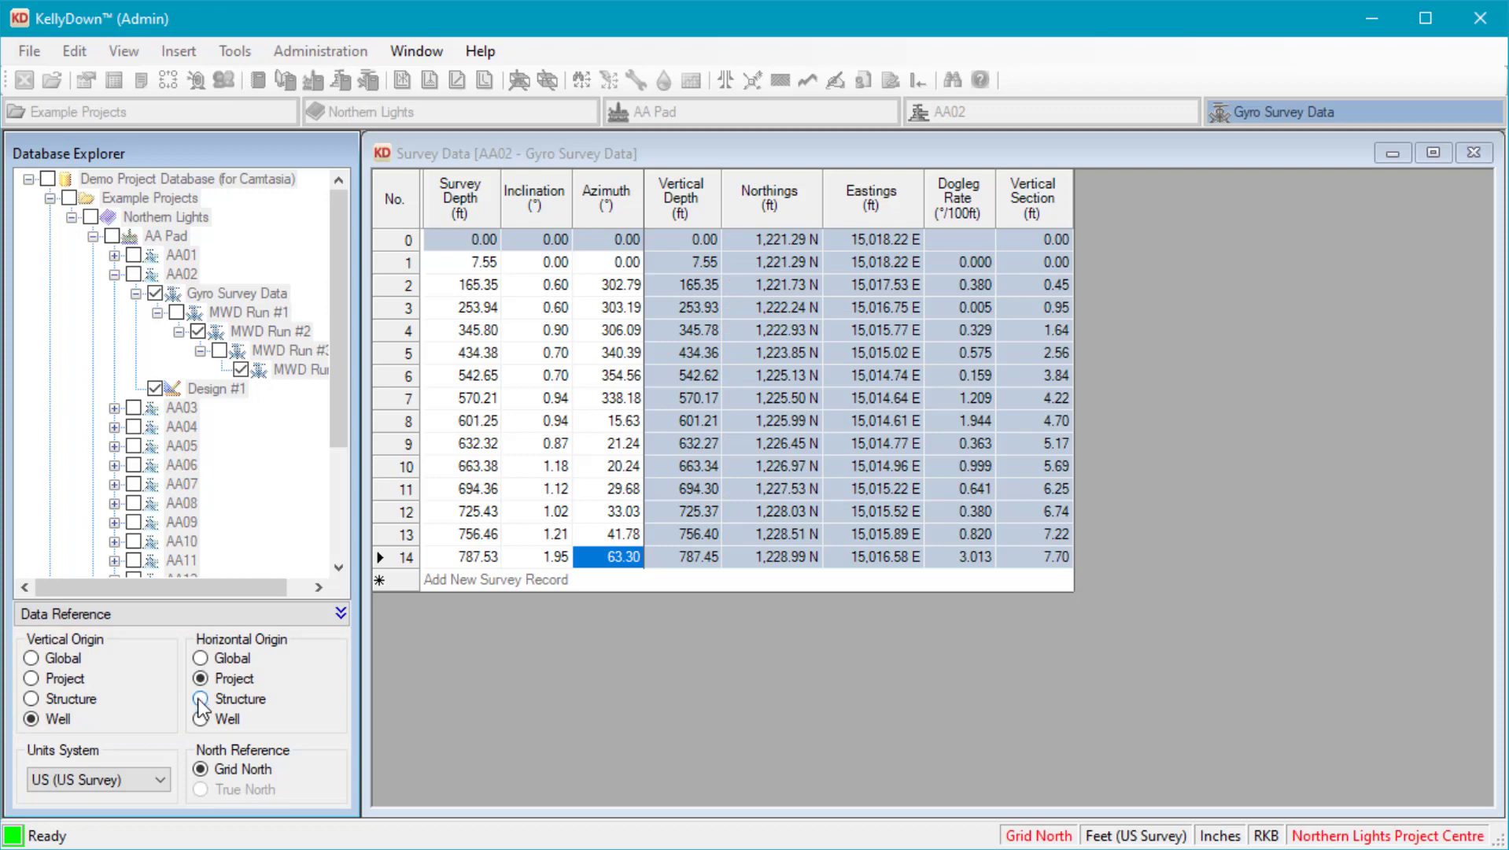
click(201, 700)
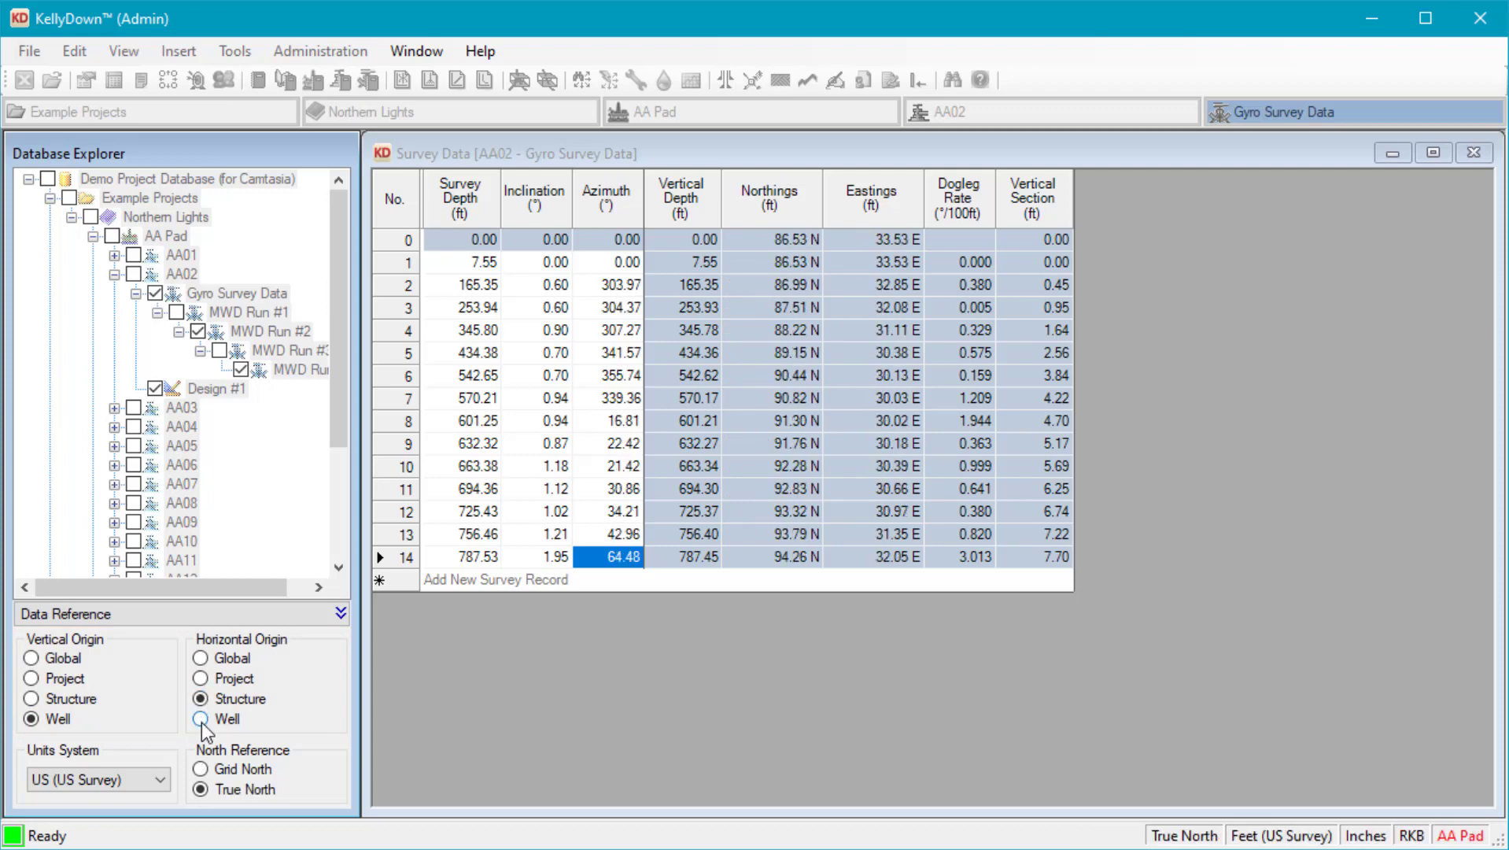
click(201, 720)
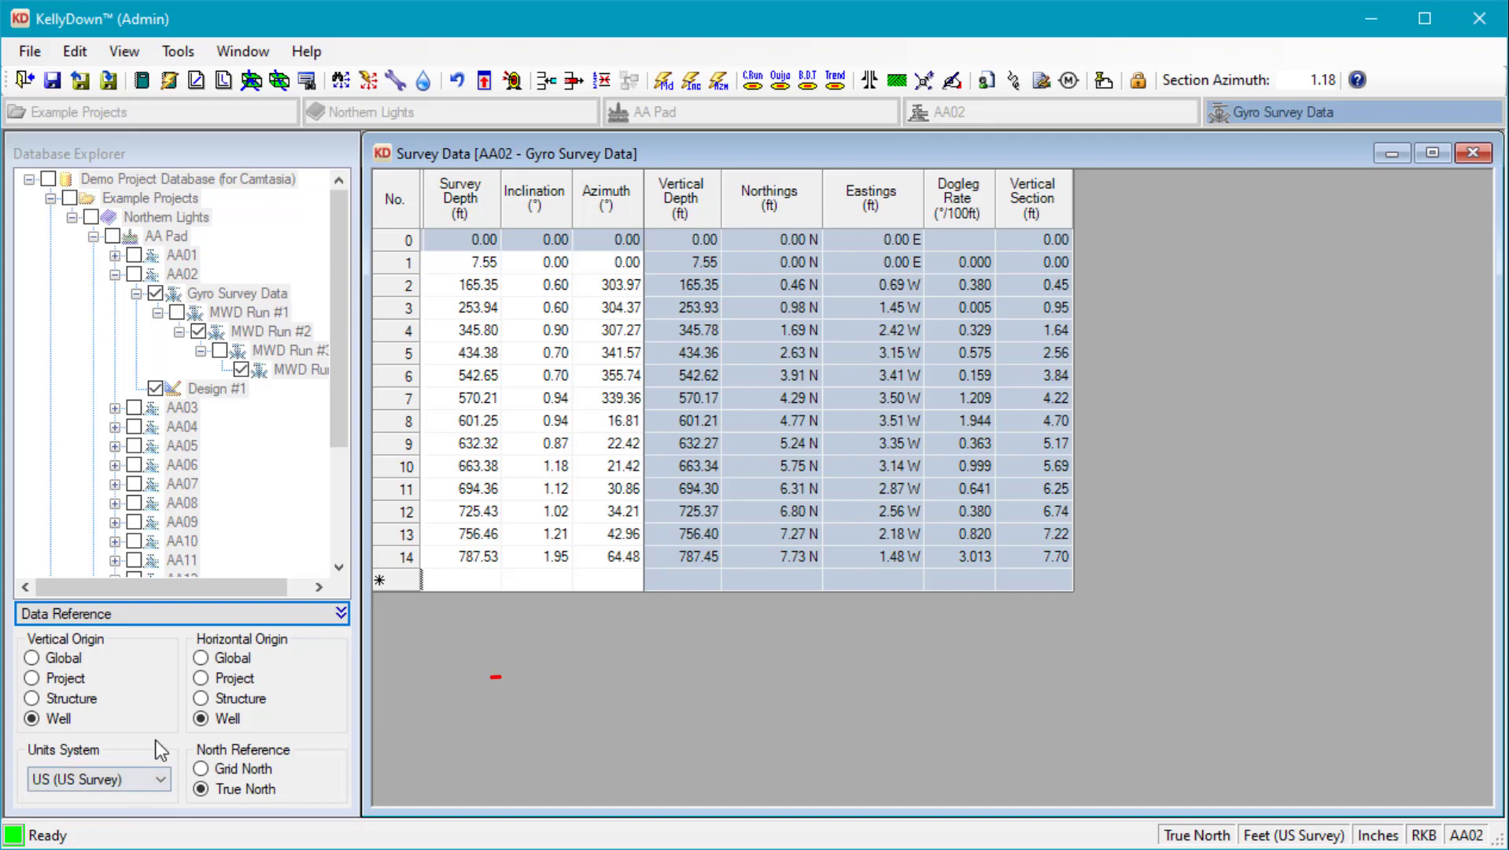
Compare the Project, Global and Well horizontal origins, and switch the north reference to Grid North and back to True North
click(202, 680)
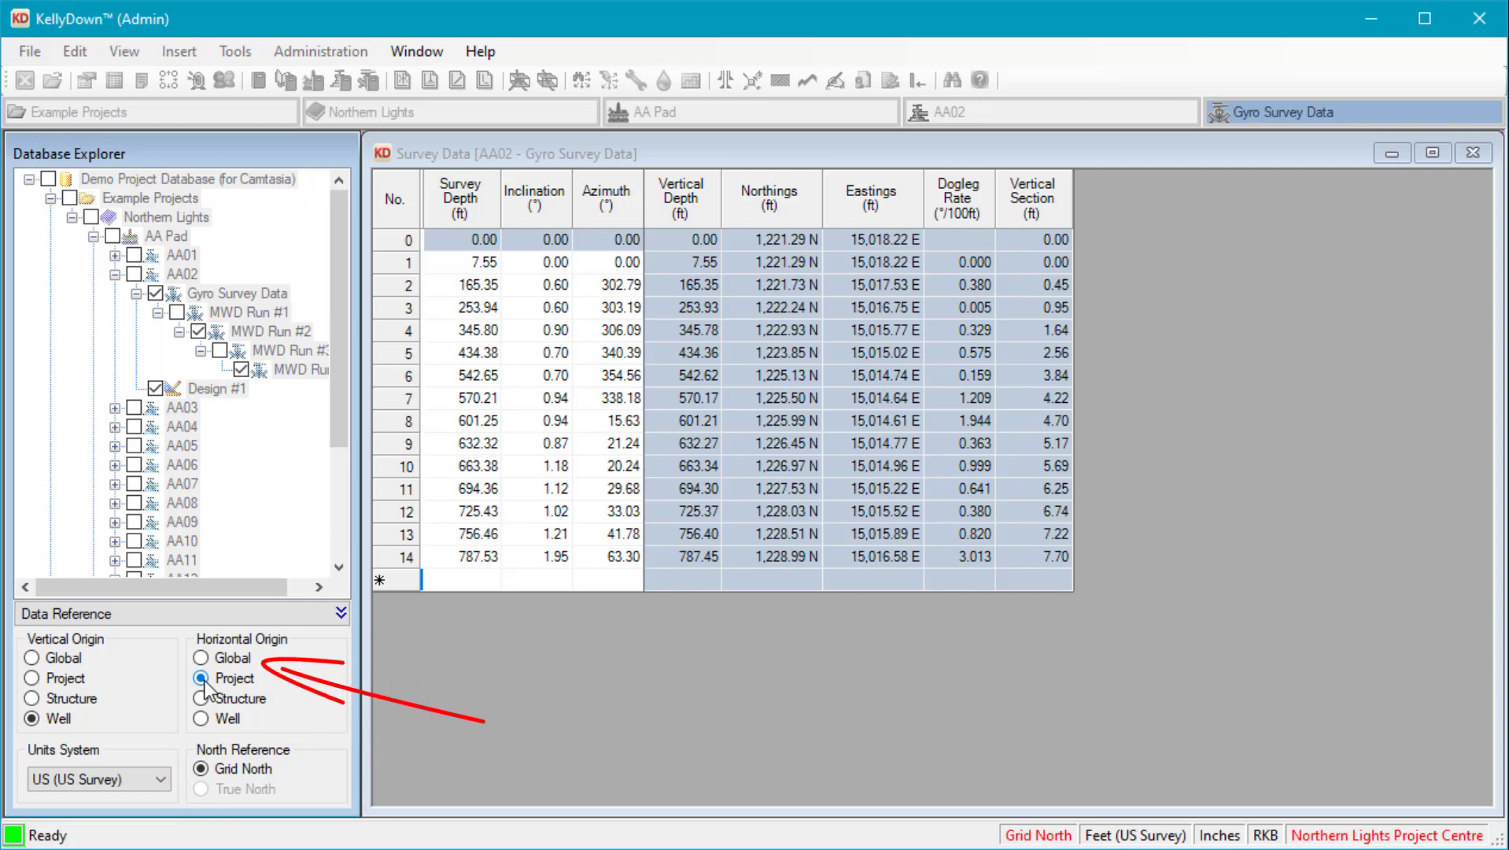
click(201, 659)
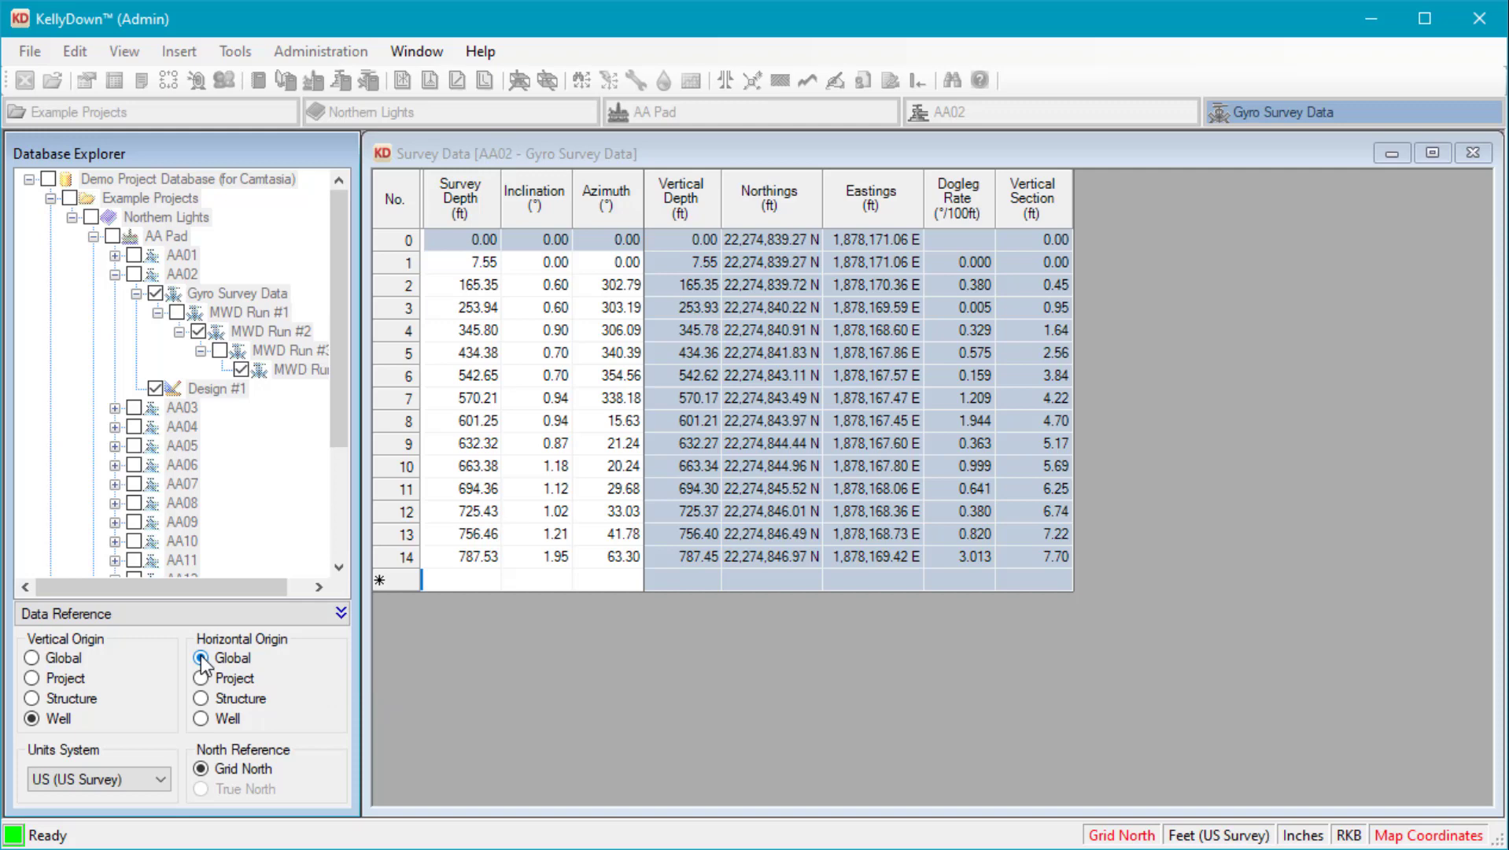
click(201, 719)
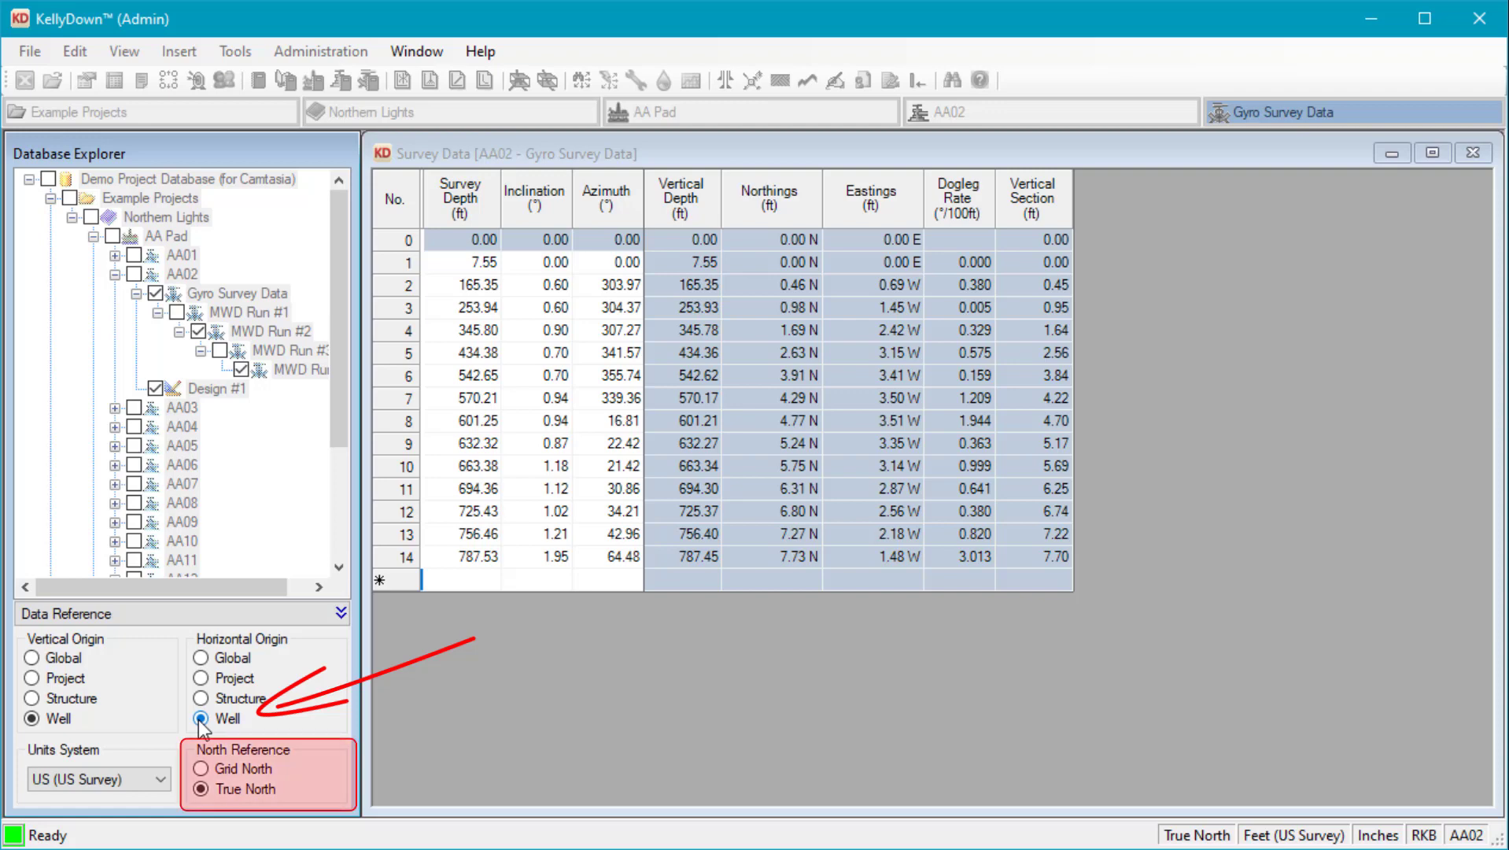
click(203, 770)
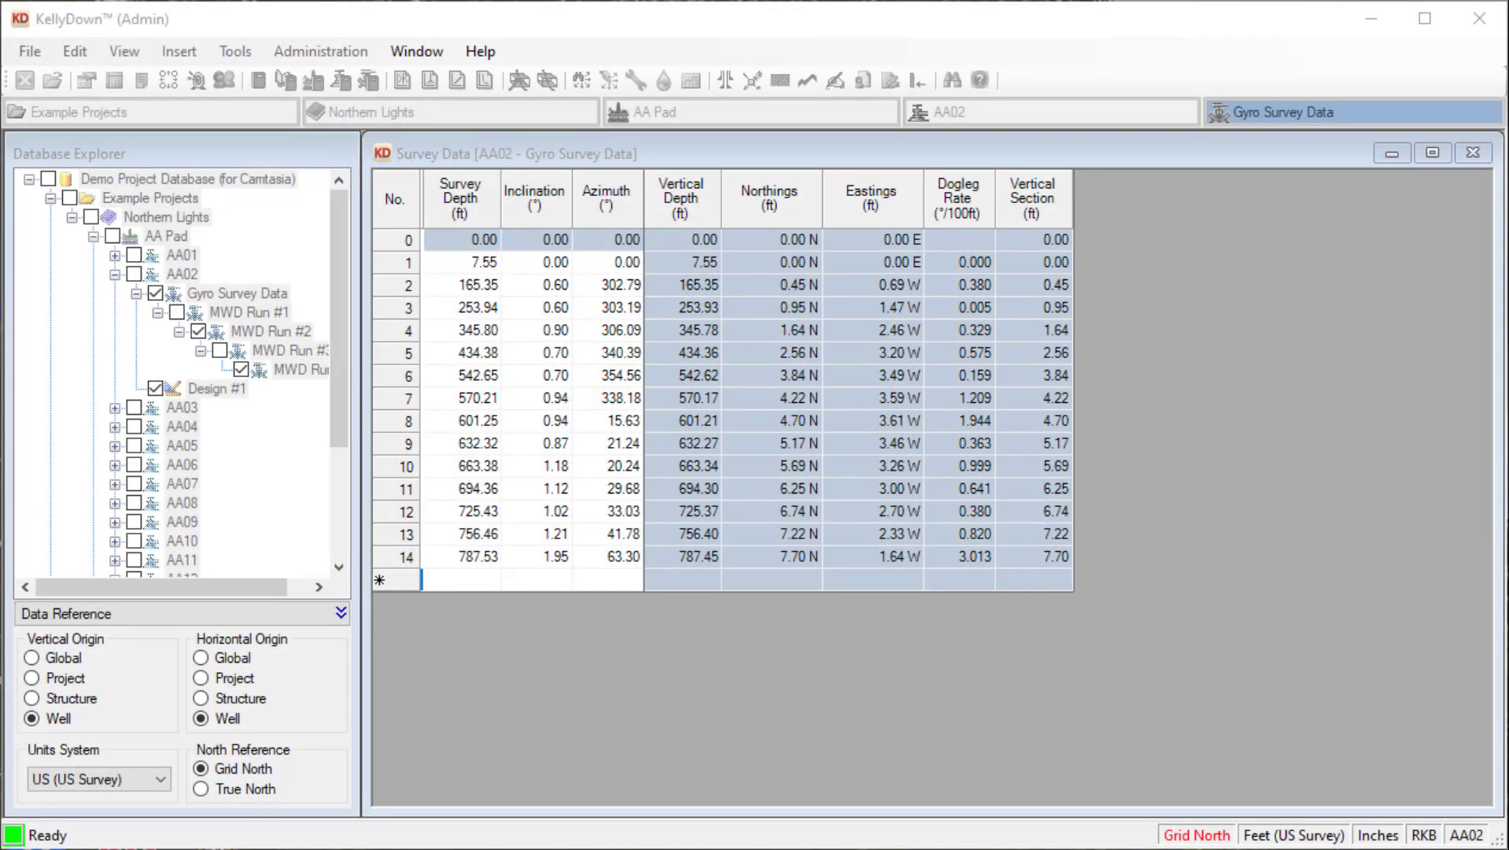
click(202, 790)
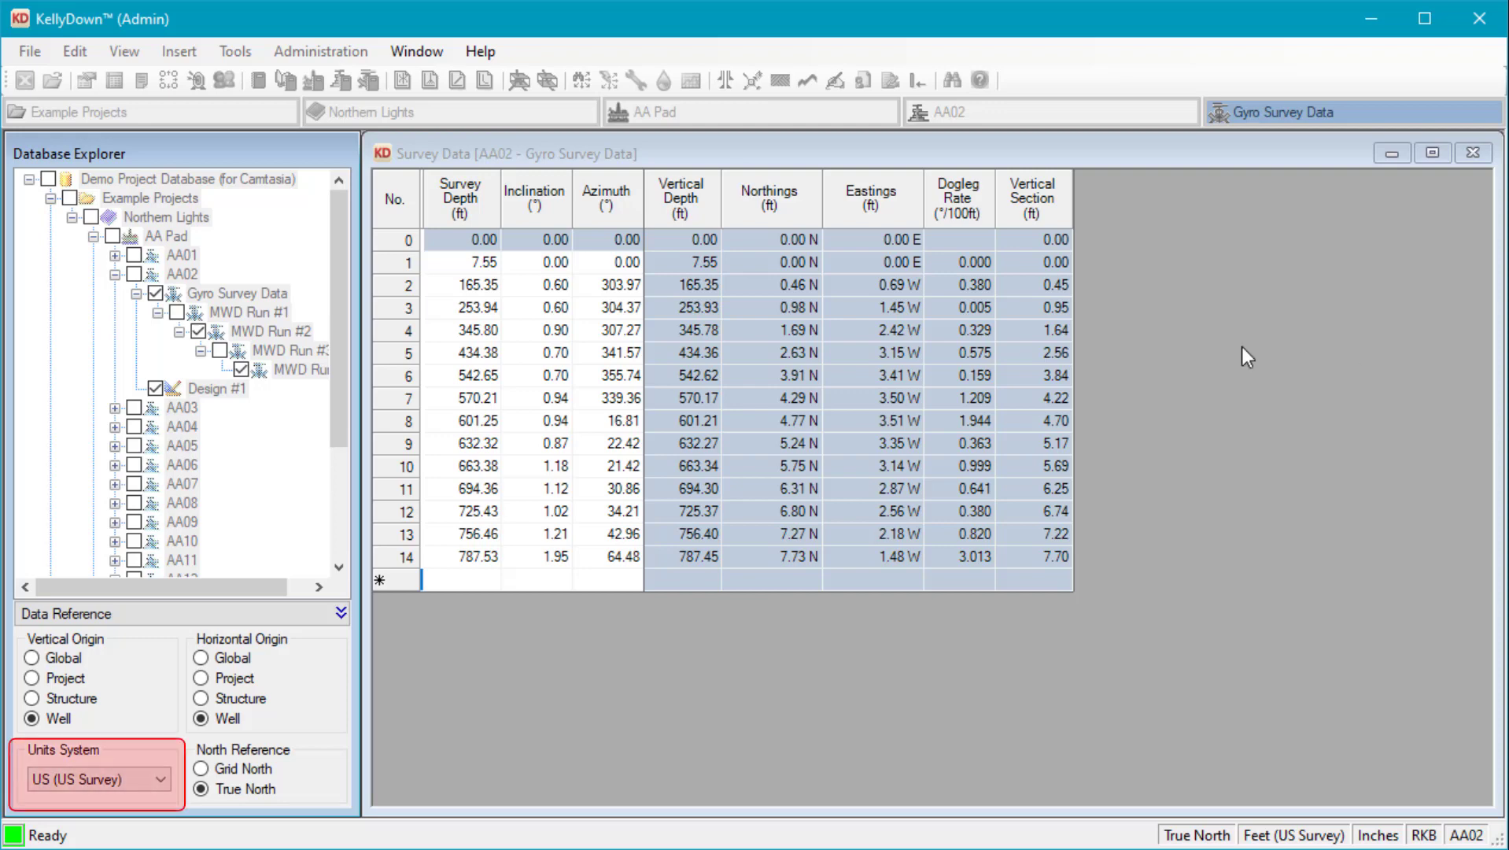
Shorten the Survey Data window to end just below its last record, and open the Casing Program for Gyro Survey Data
click(819, 145)
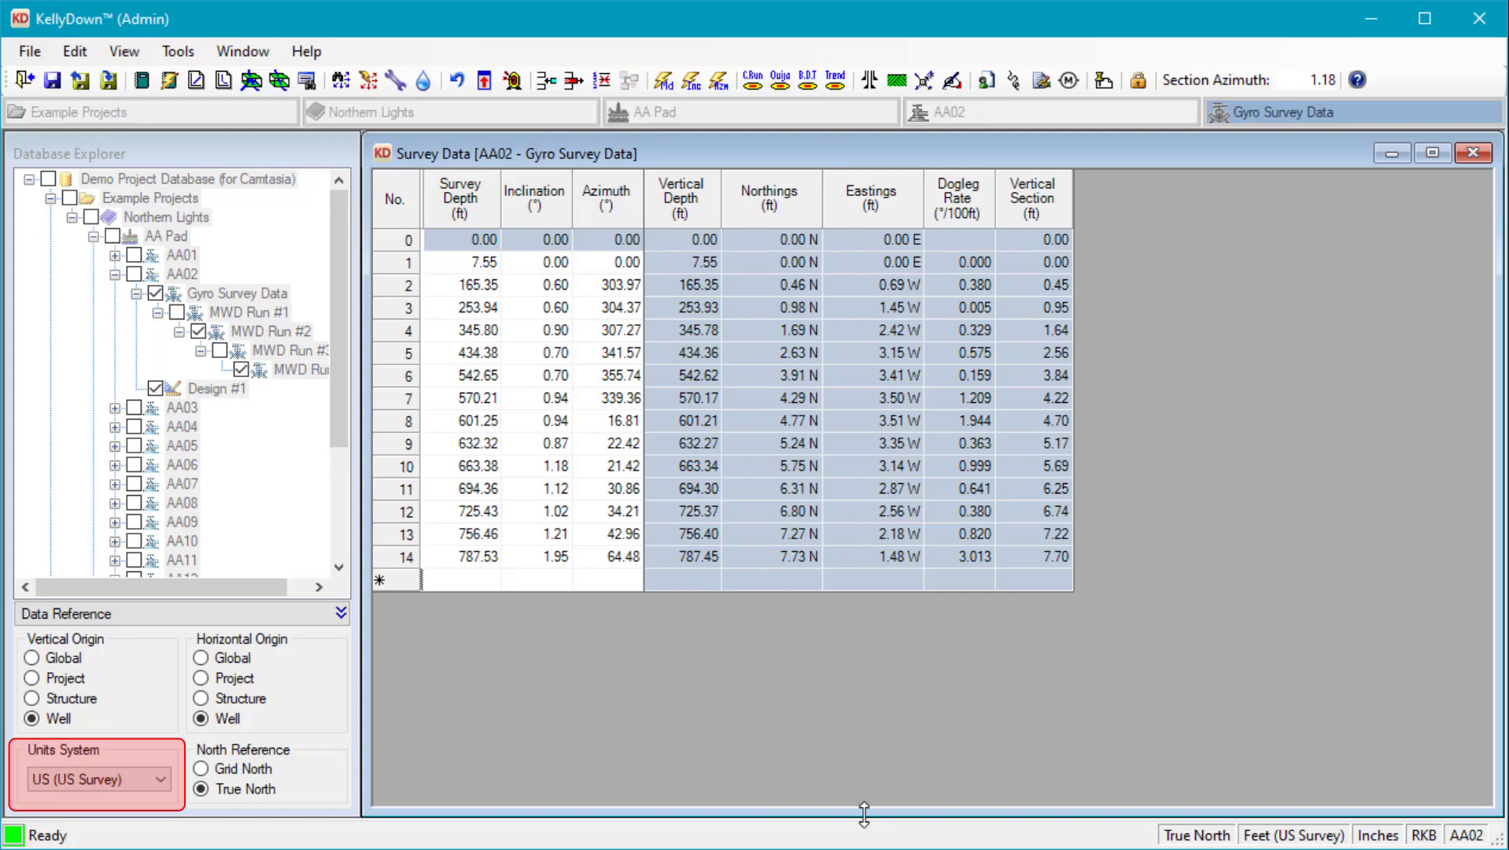
drag(865, 812, 877, 603)
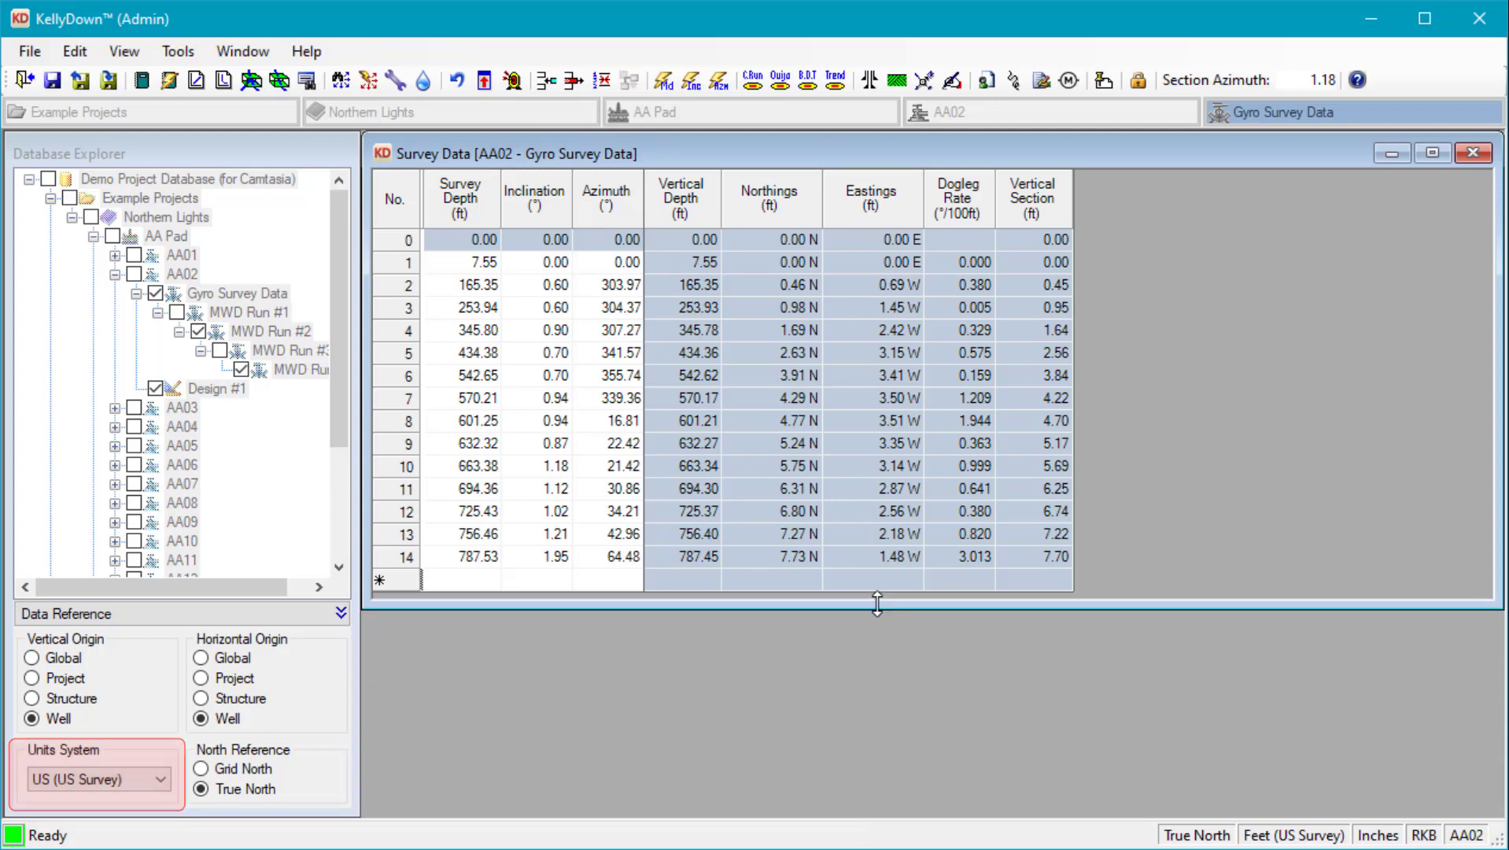
click(873, 79)
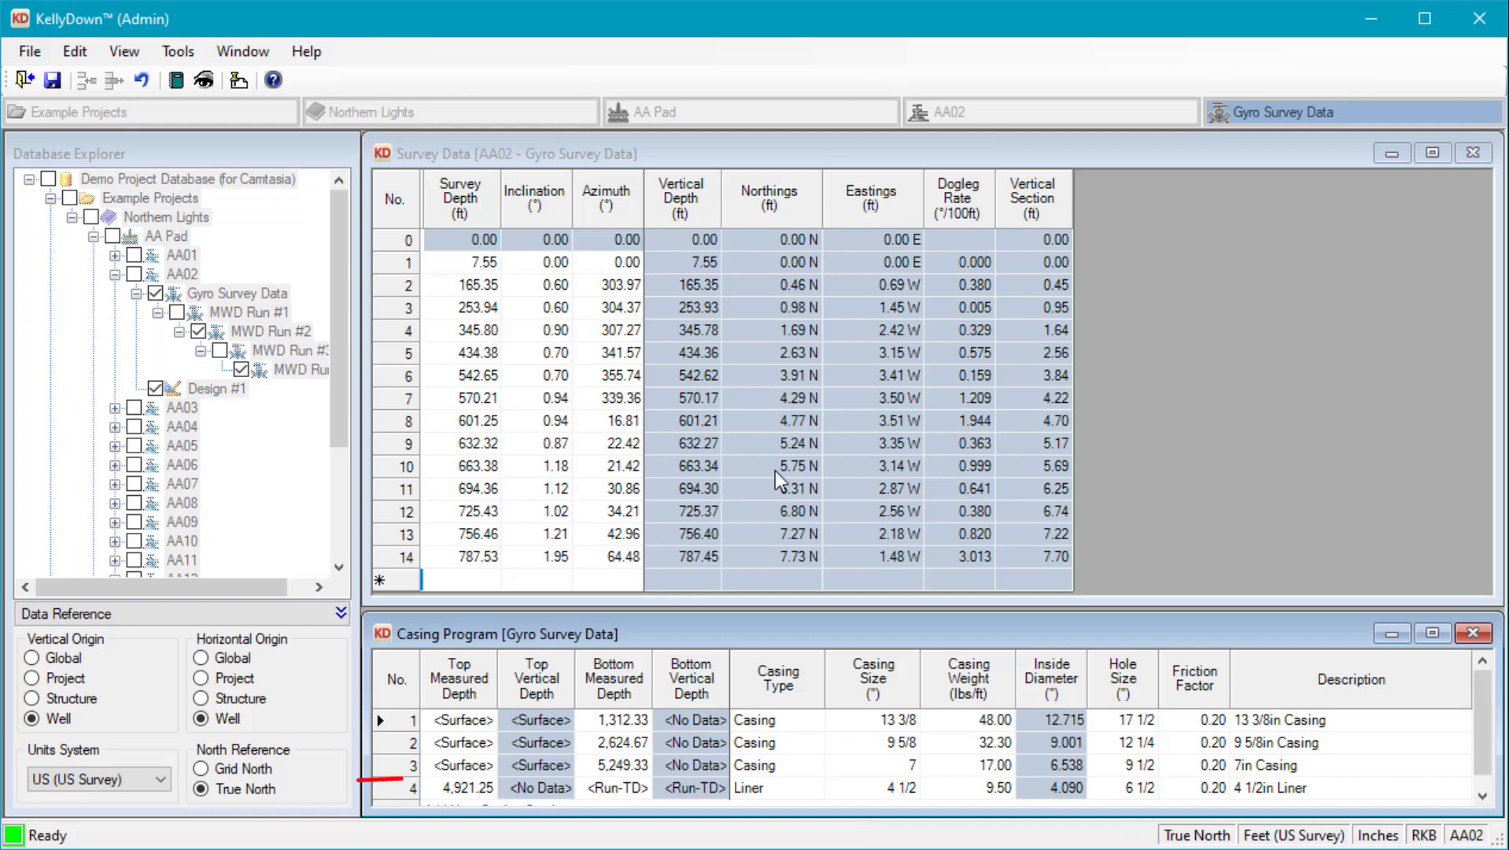
Set the units system to SI (Metric) for the survey and casing data, and close the Survey Data window
click(142, 779)
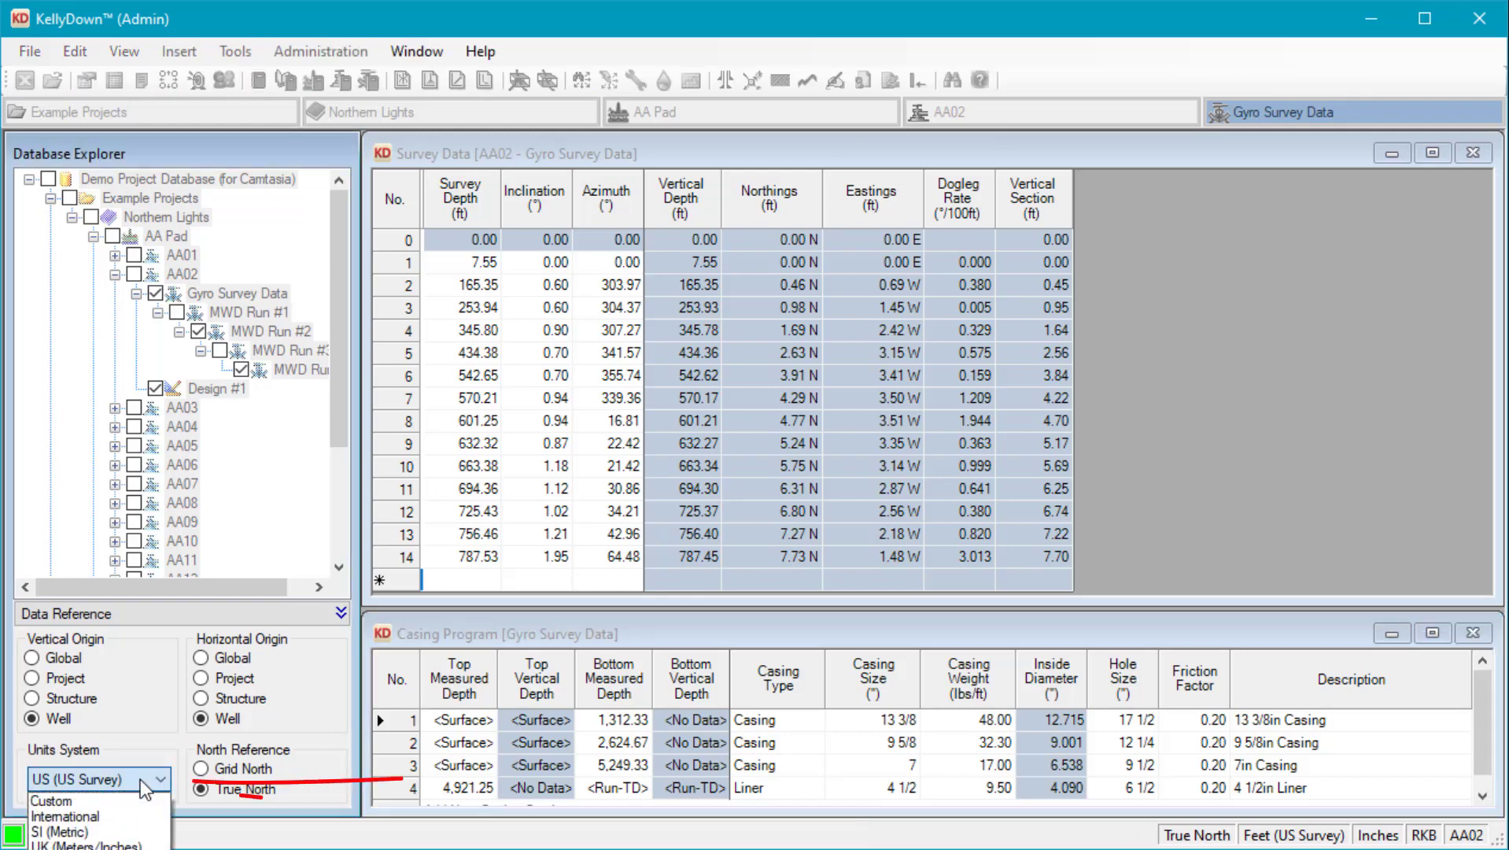
click(85, 831)
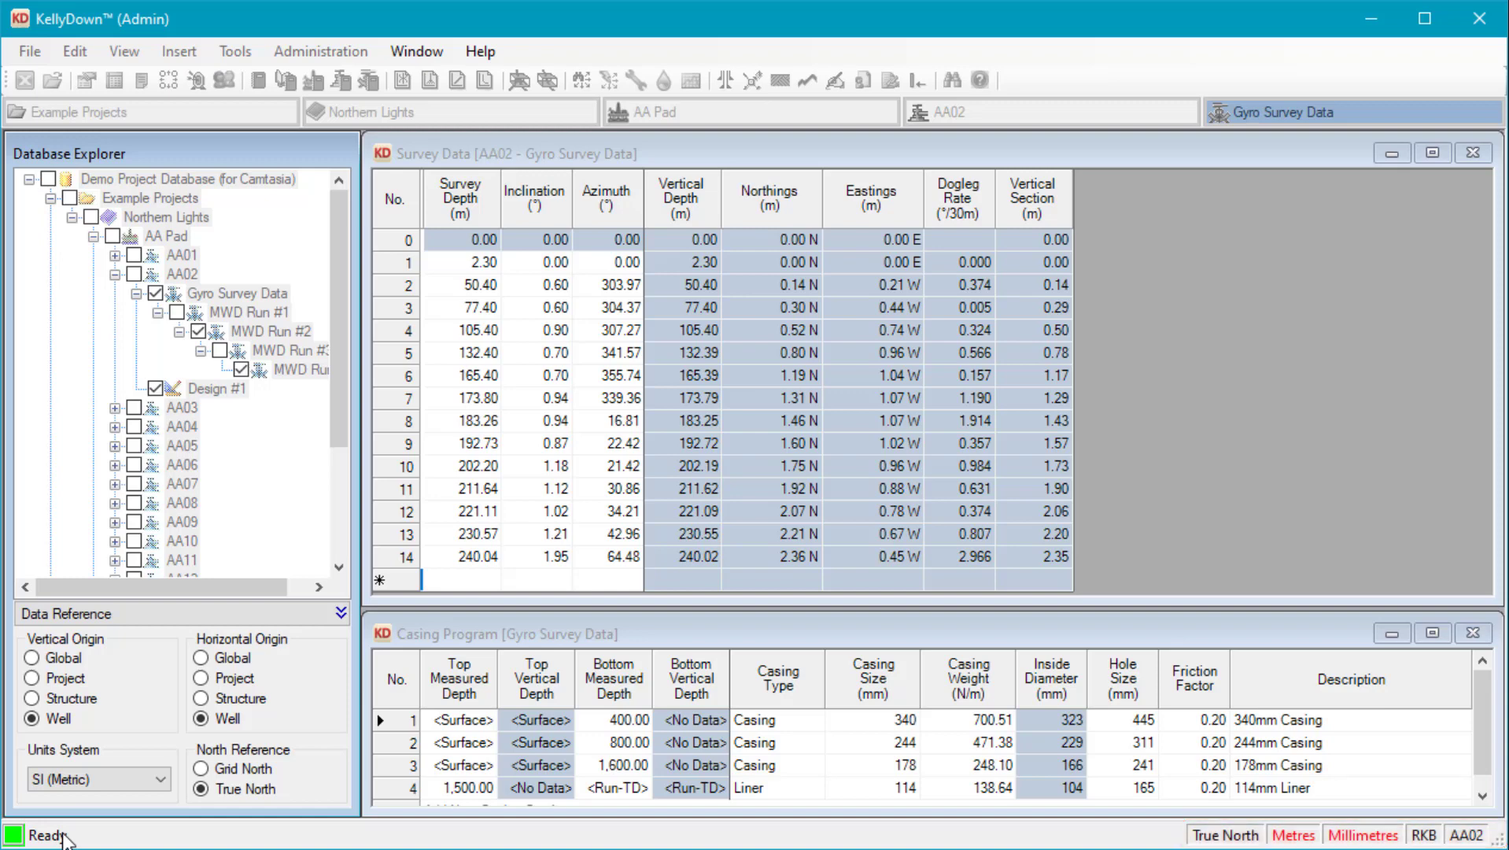
click(1473, 152)
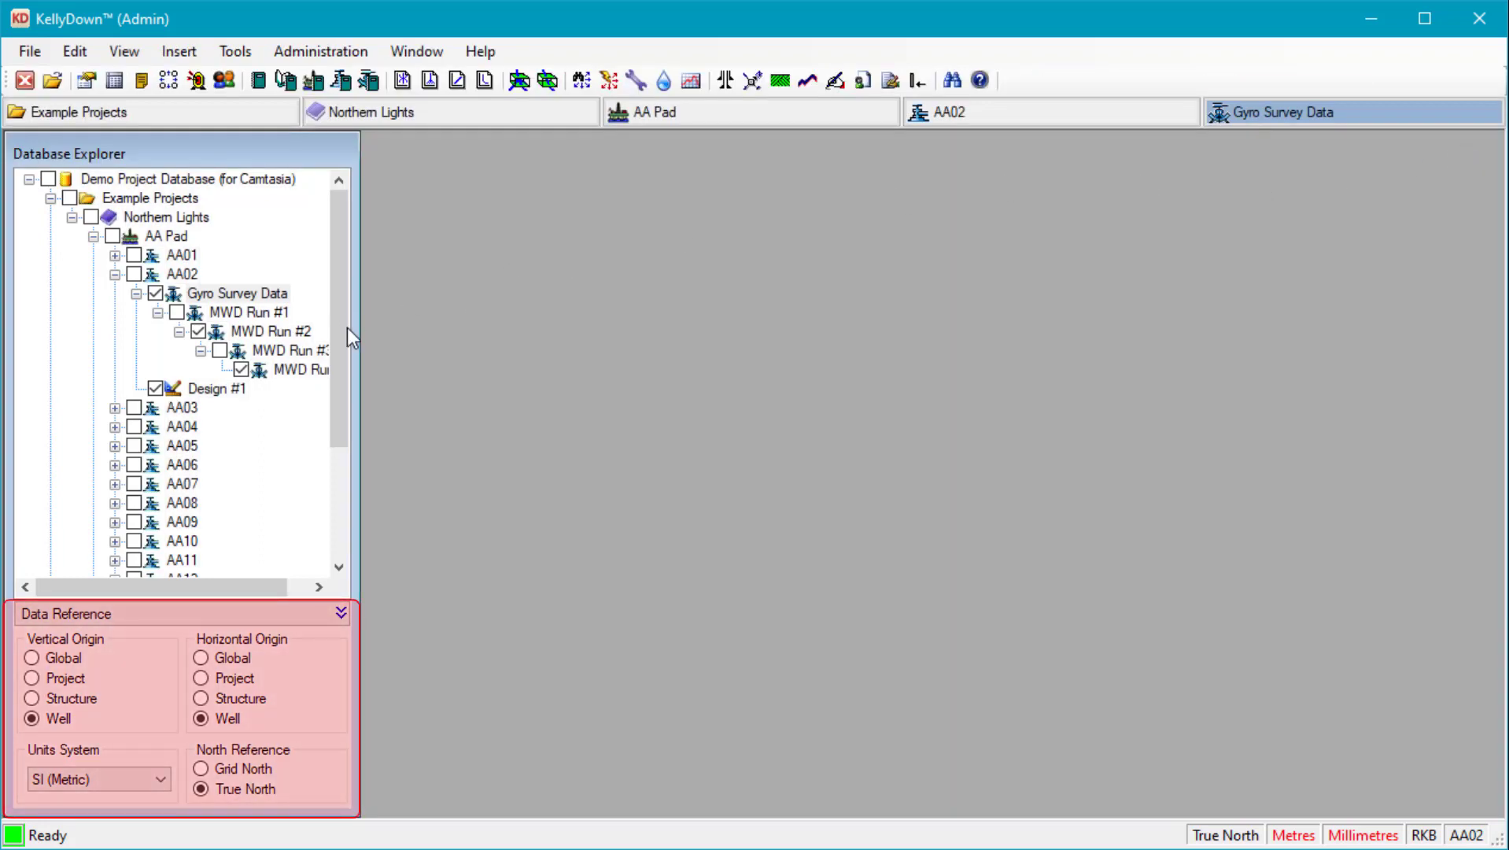
Set both the horizontal and vertical origins of Gyro Survey Data to Global
click(200, 660)
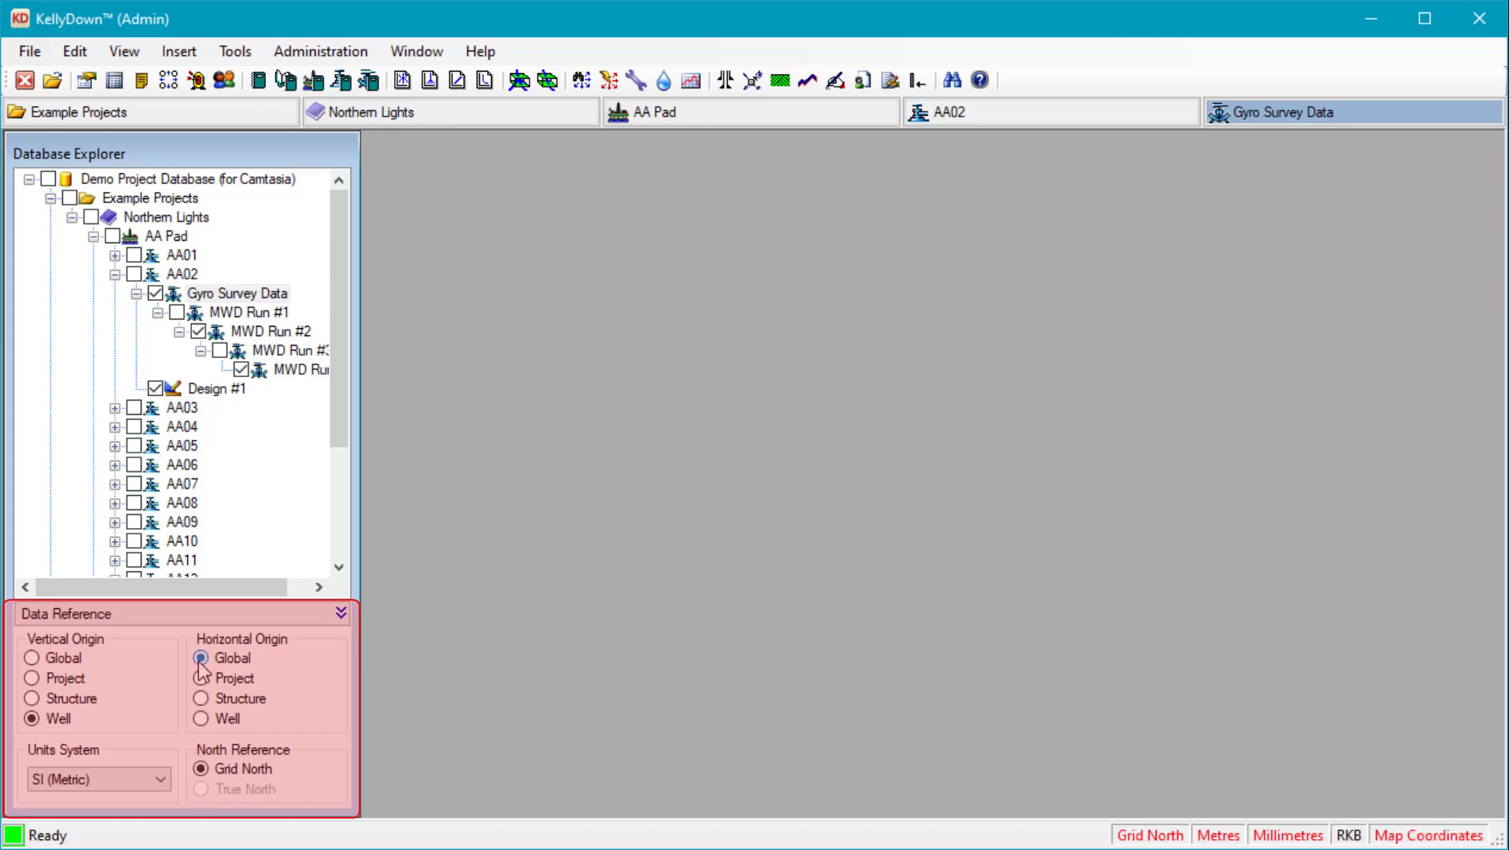
click(31, 657)
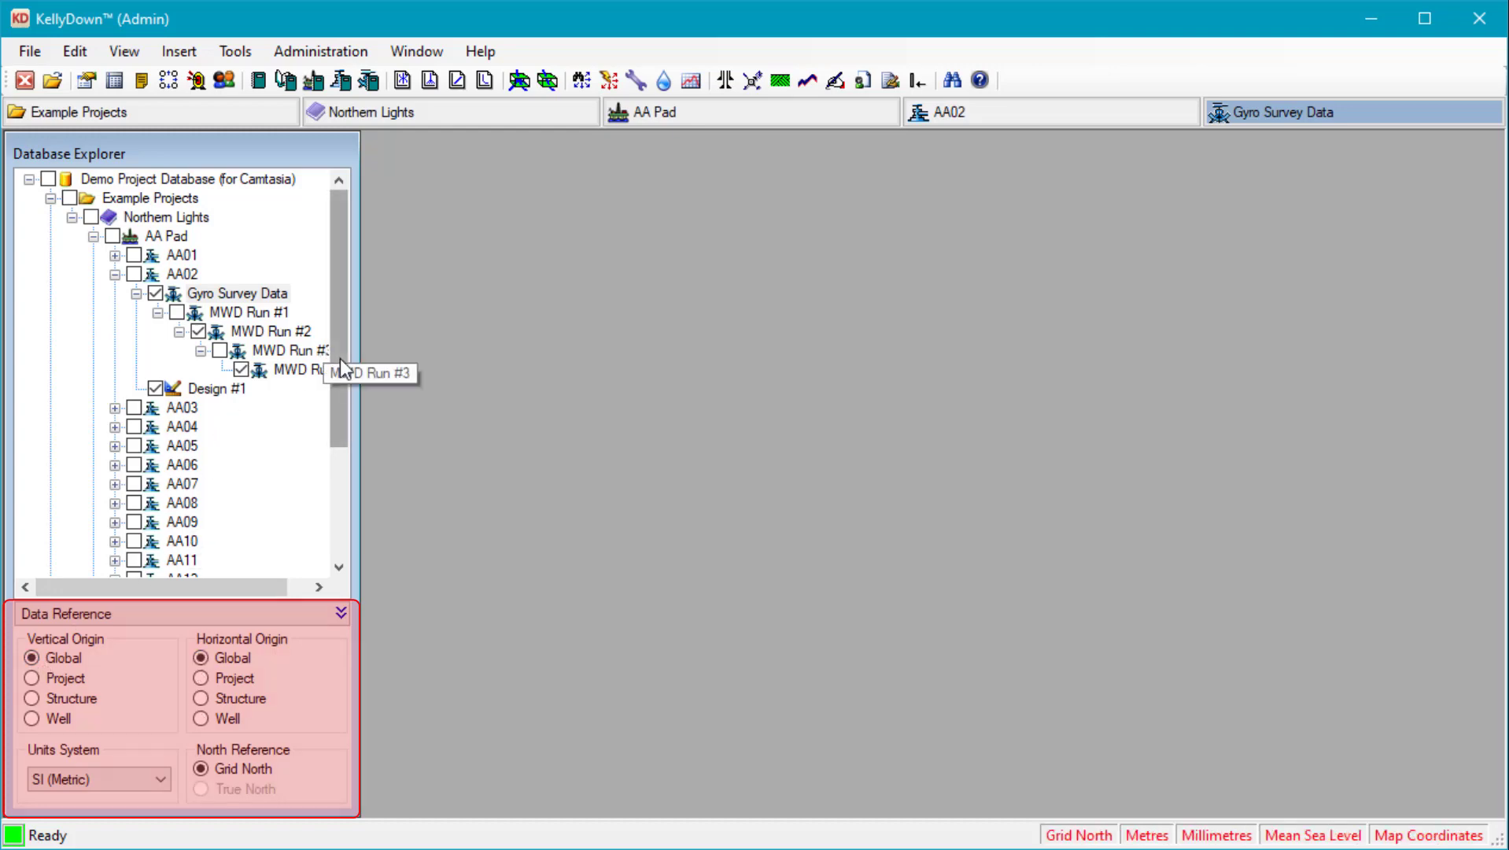
Select Offset 01's Survey Data under ISCWSA Test Data to compare its data reference, and reselect AA02's Gyro Survey Data
drag(340, 359, 331, 540)
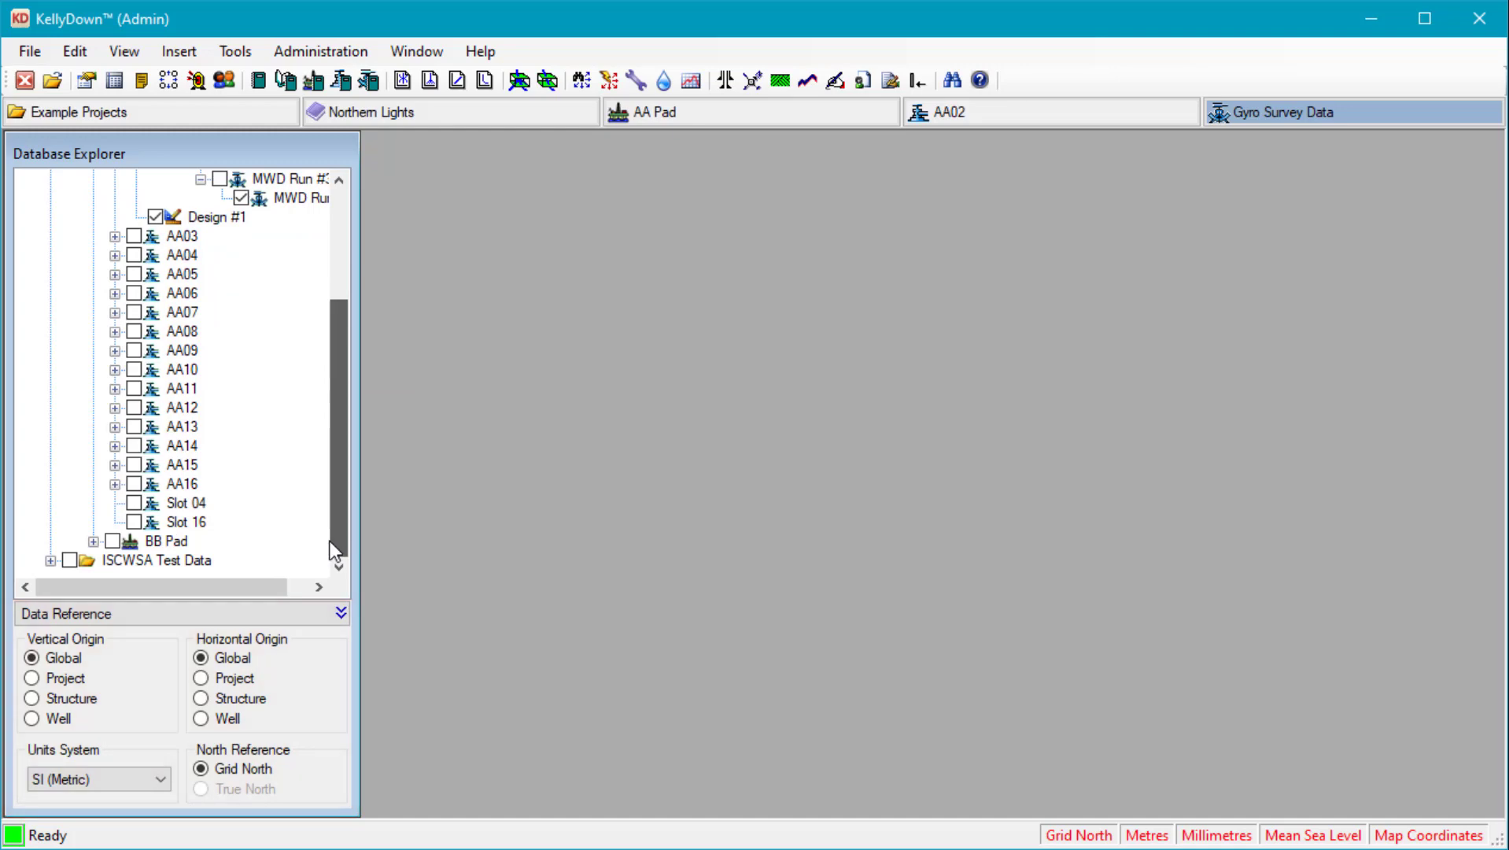
click(144, 563)
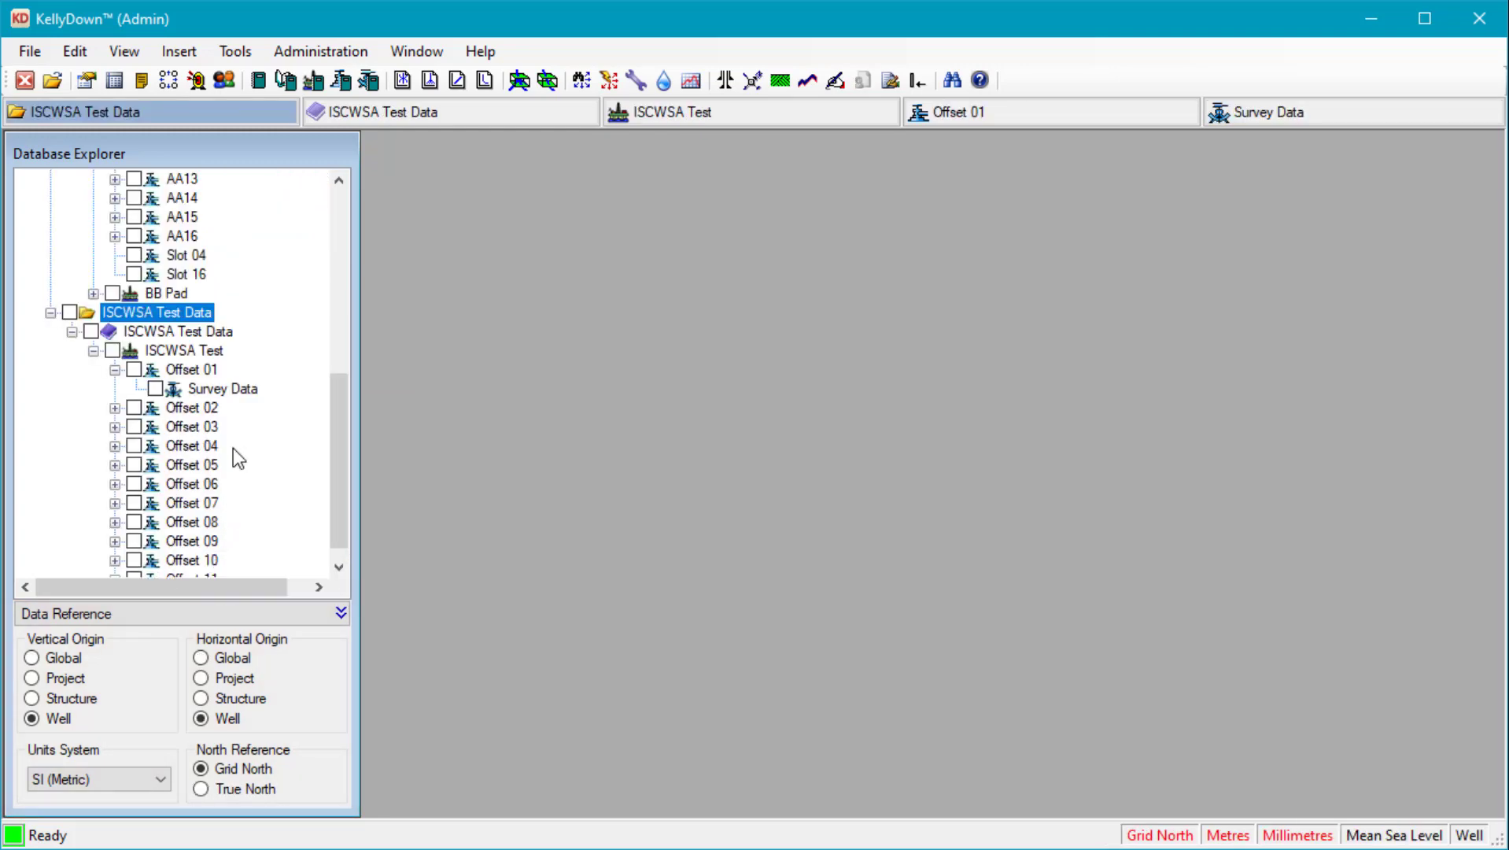
click(234, 388)
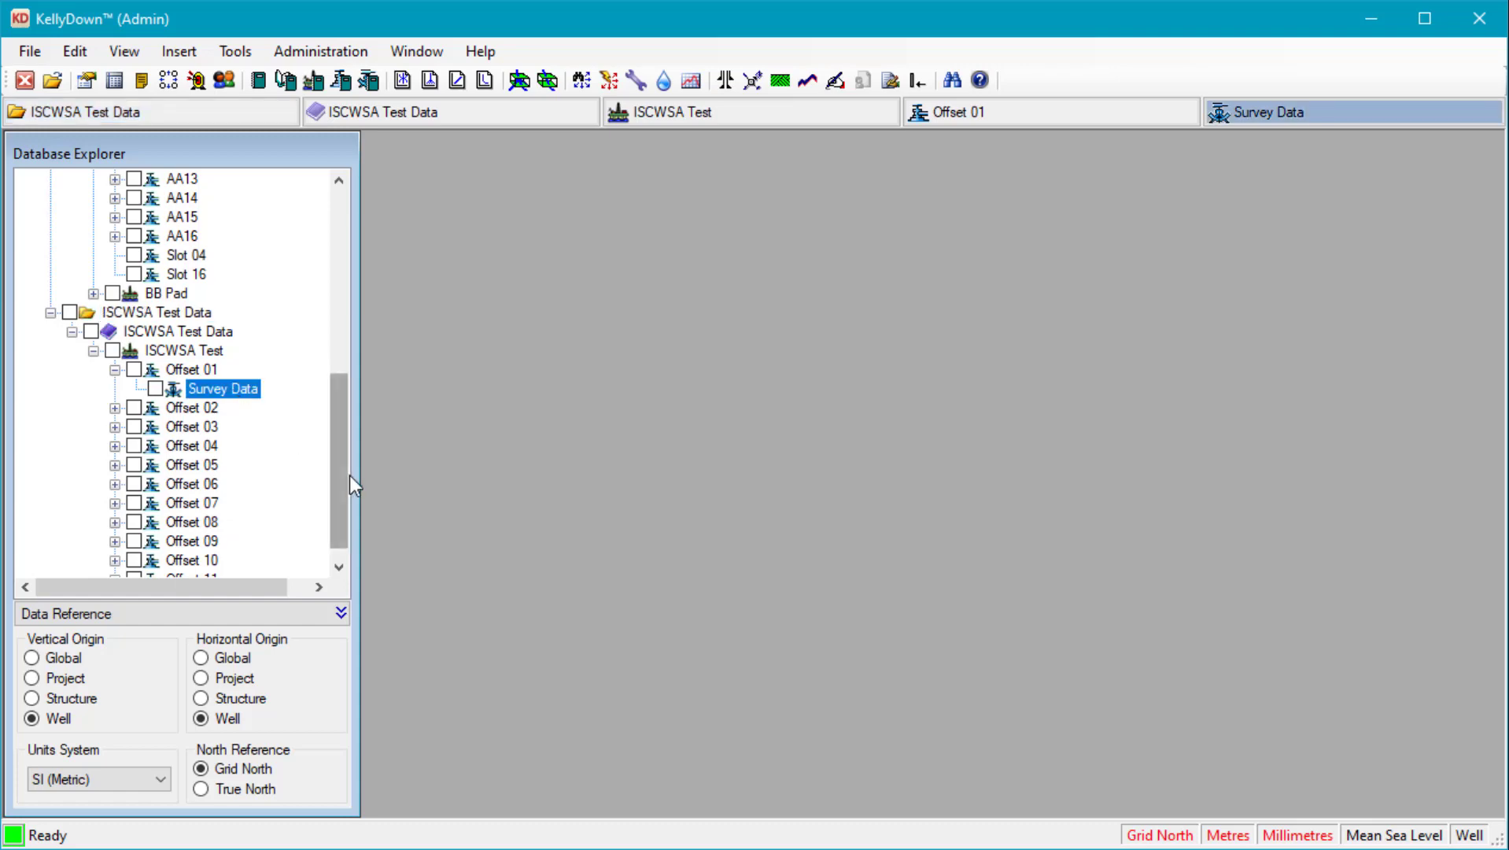
drag(344, 475, 323, 273)
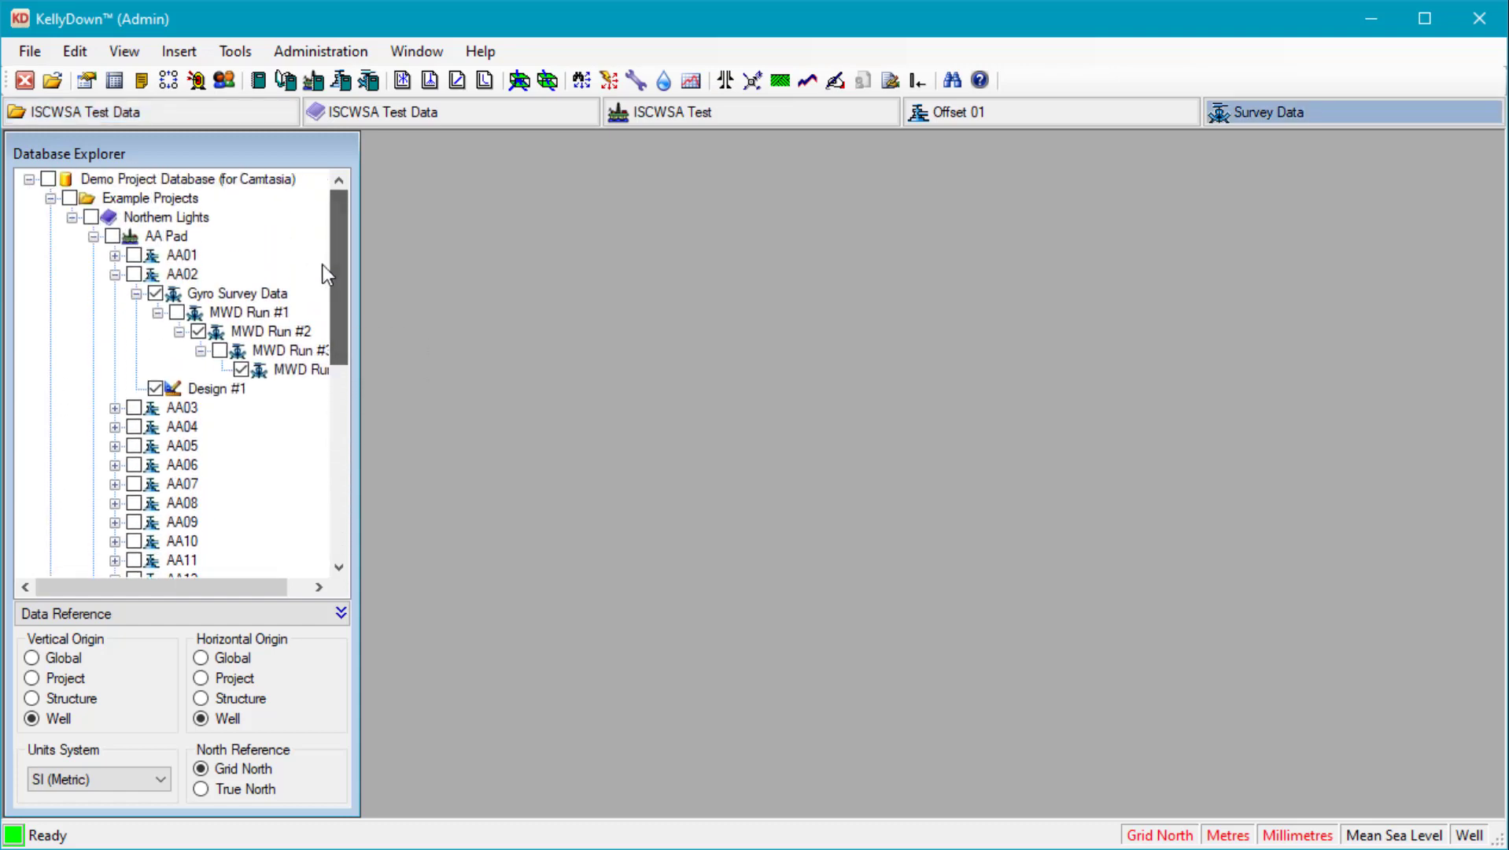
click(212, 294)
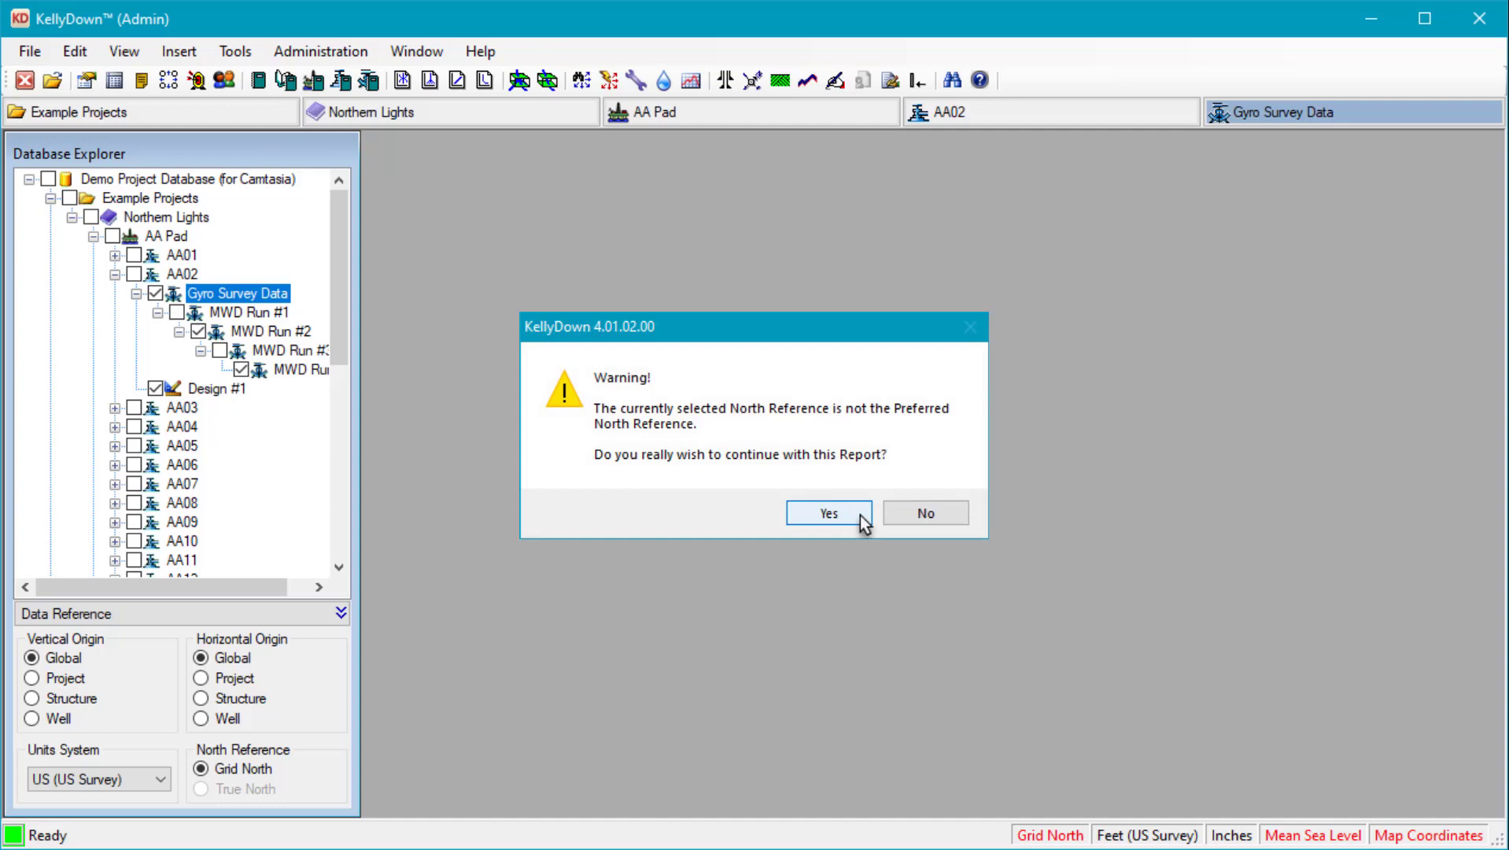
Continue with the report under the non-preferred north reference, and set the horizontal and vertical origins back to Well for the gyro survey
click(860, 516)
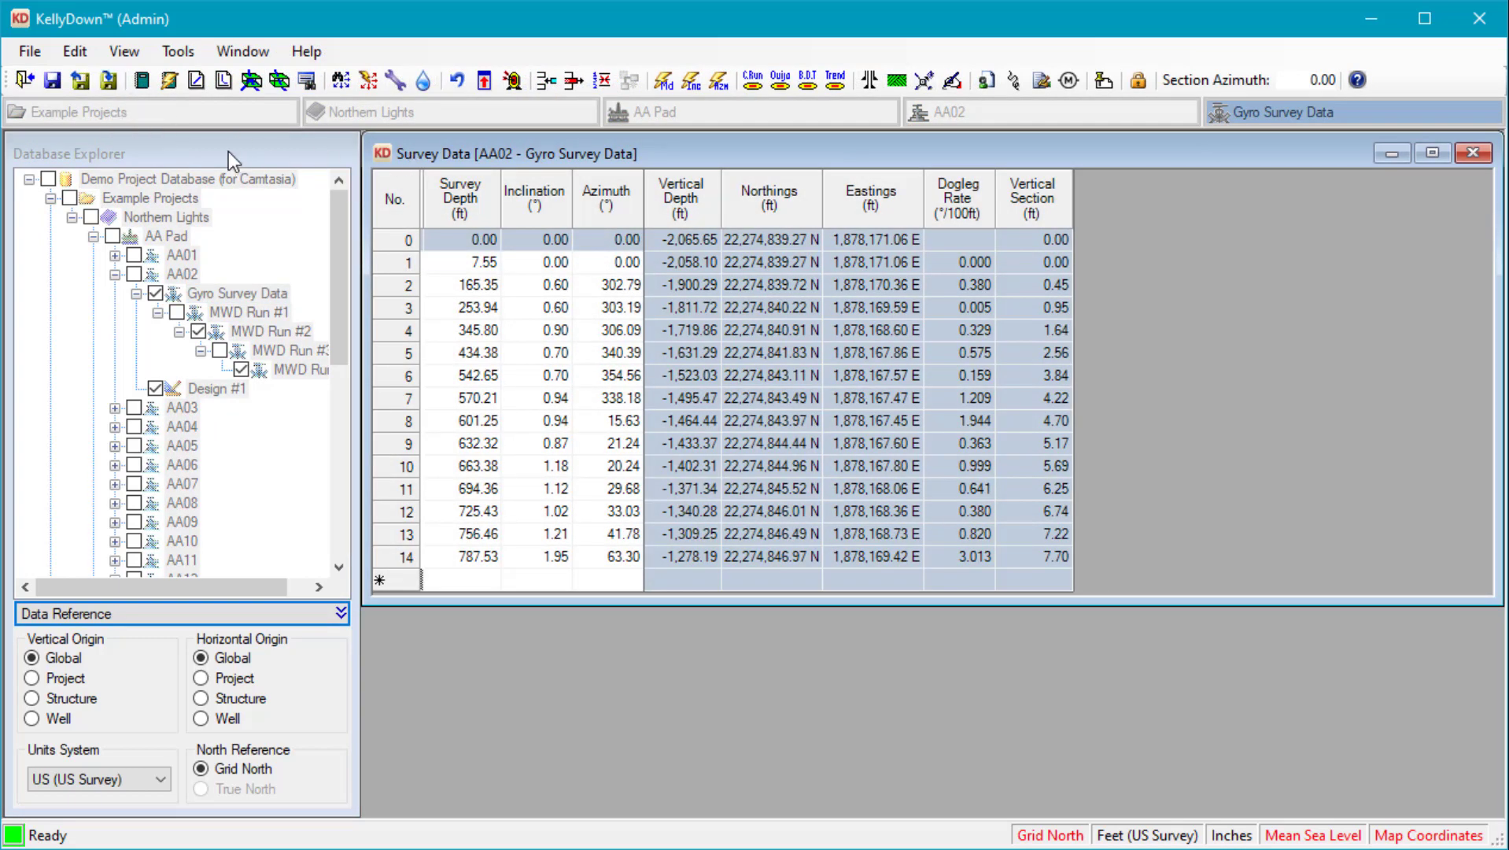
click(205, 718)
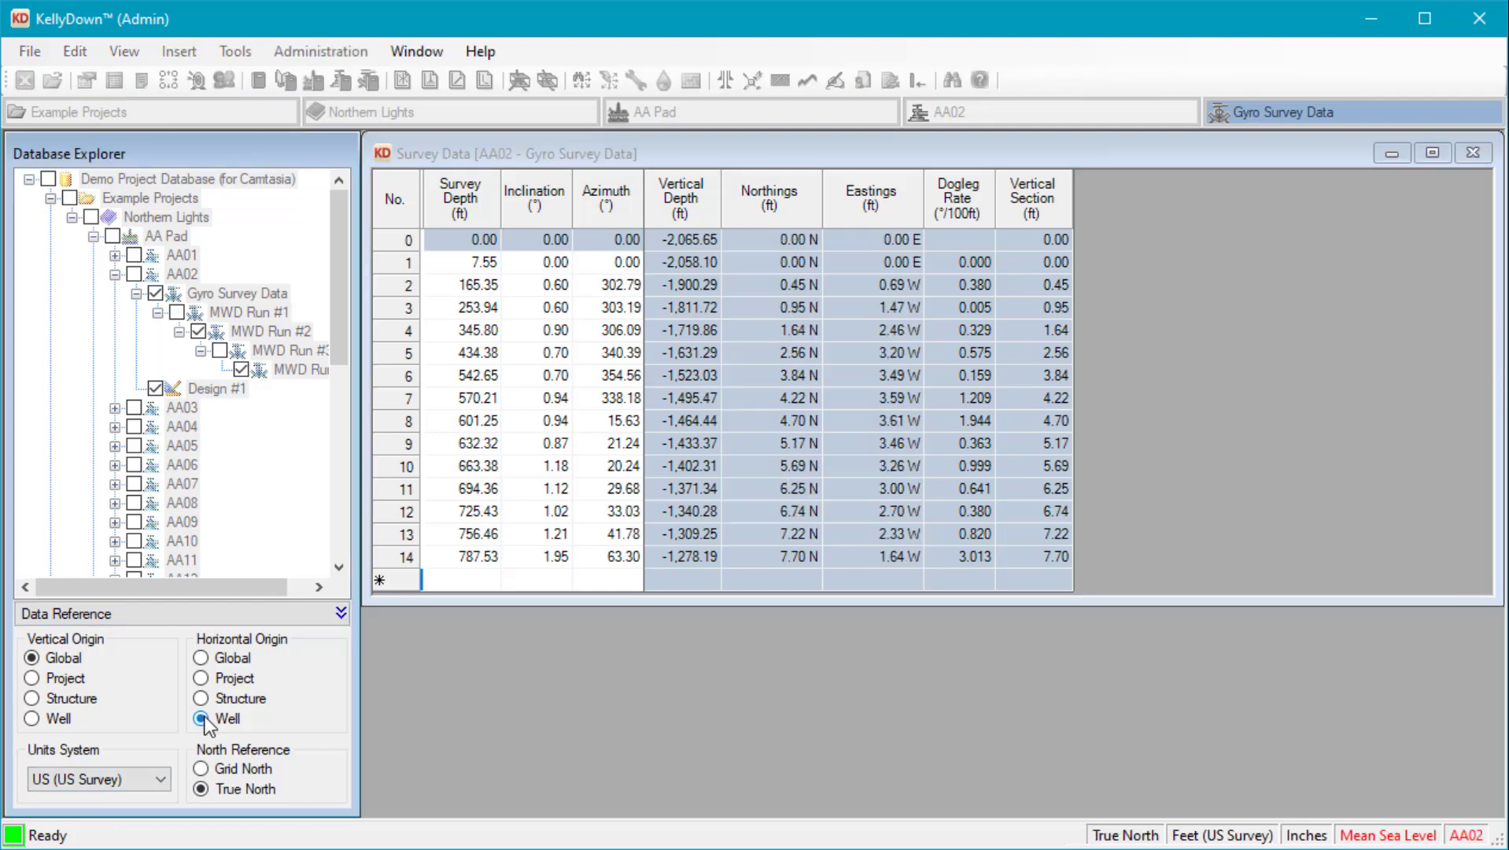
click(32, 718)
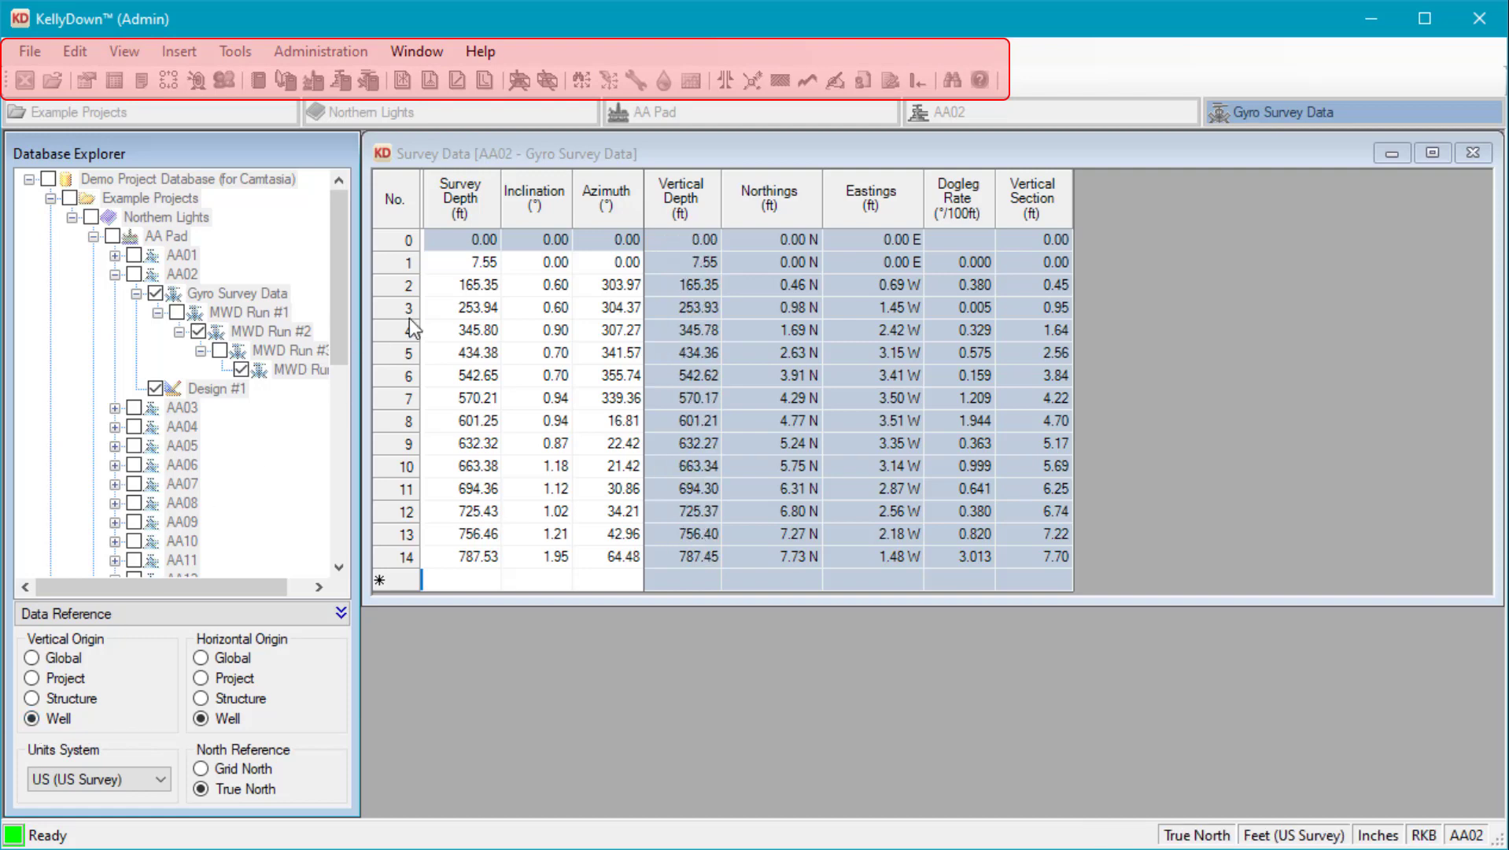
click(576, 154)
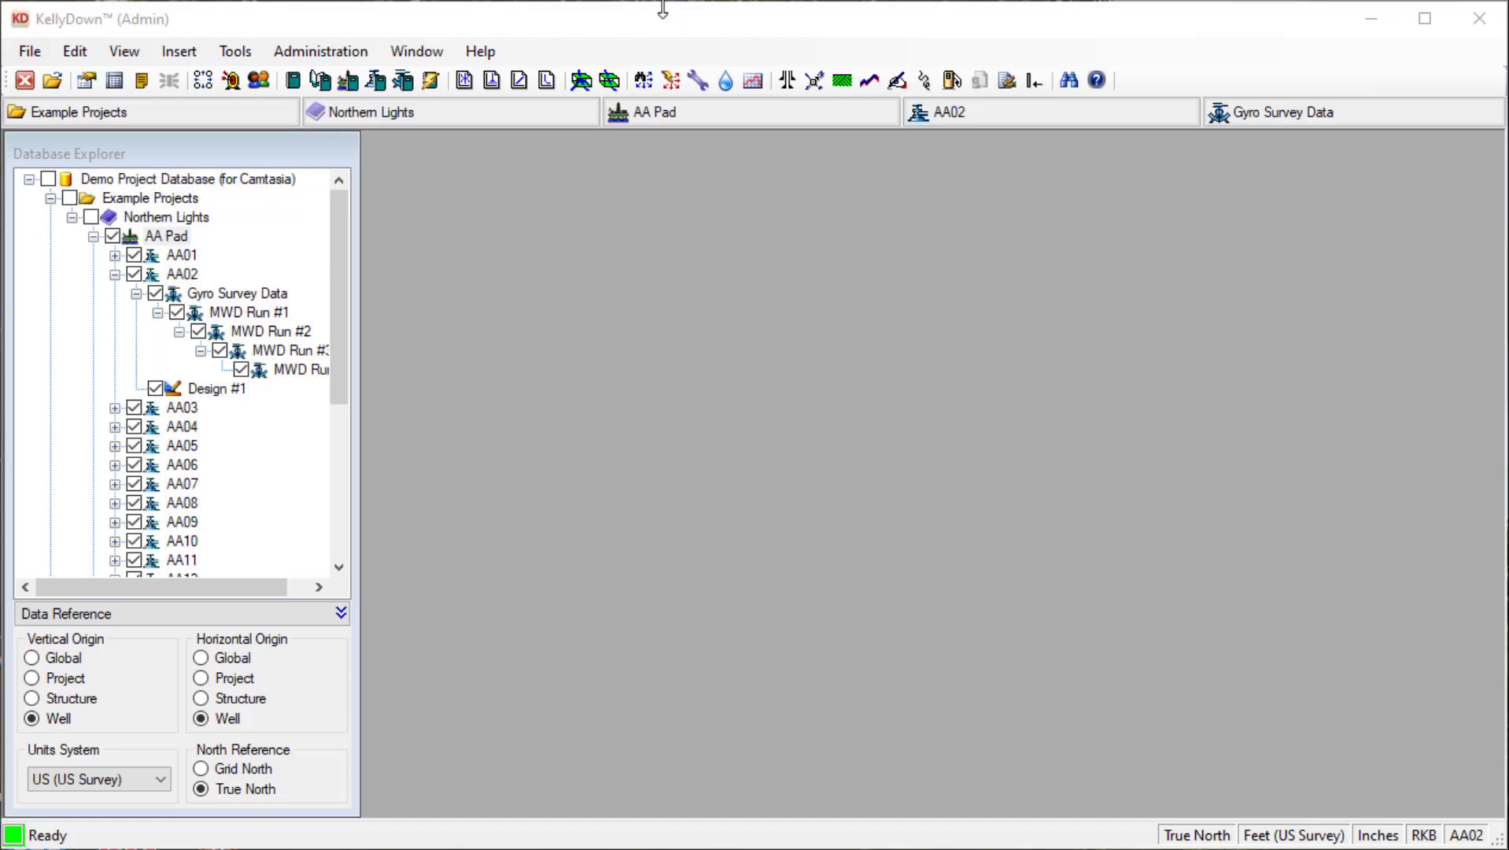
Compare the ways to reach AA Pad's structure properties: its context commands in the database tree and data selection bar, and the editing commands
right_click(174, 240)
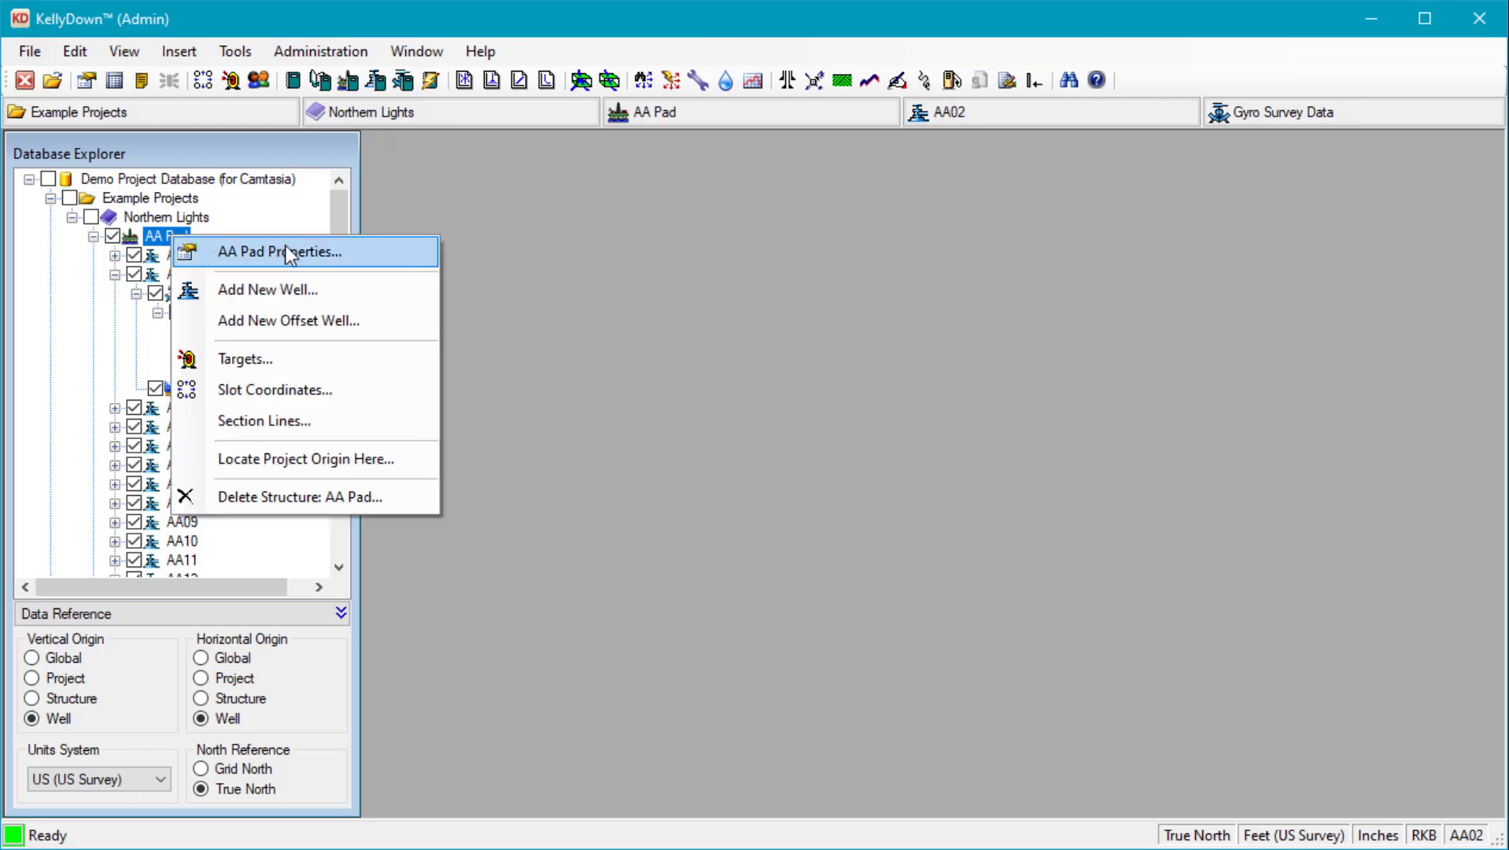
click(707, 111)
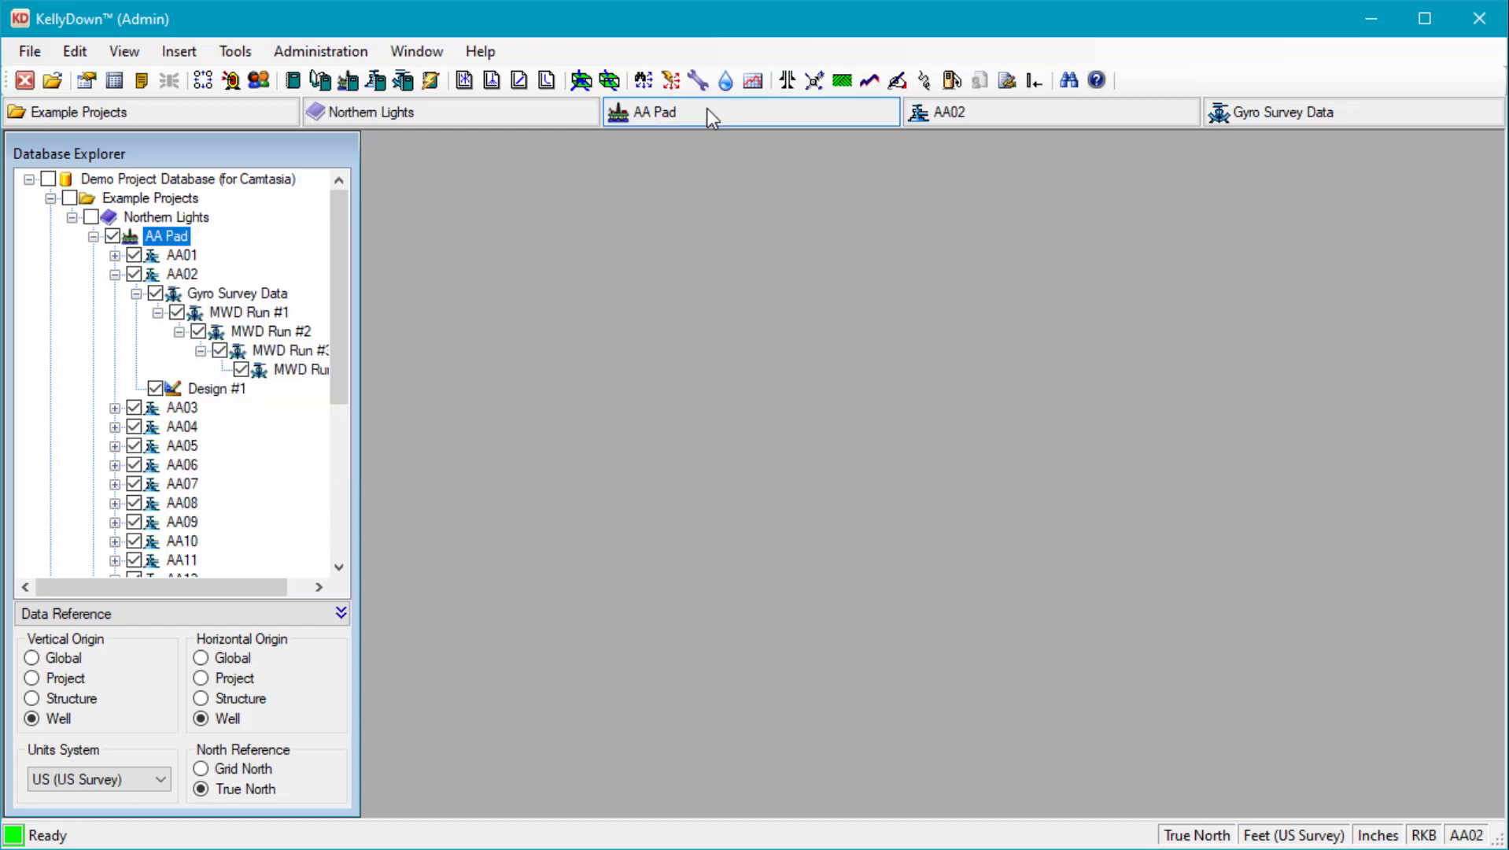
right_click(708, 109)
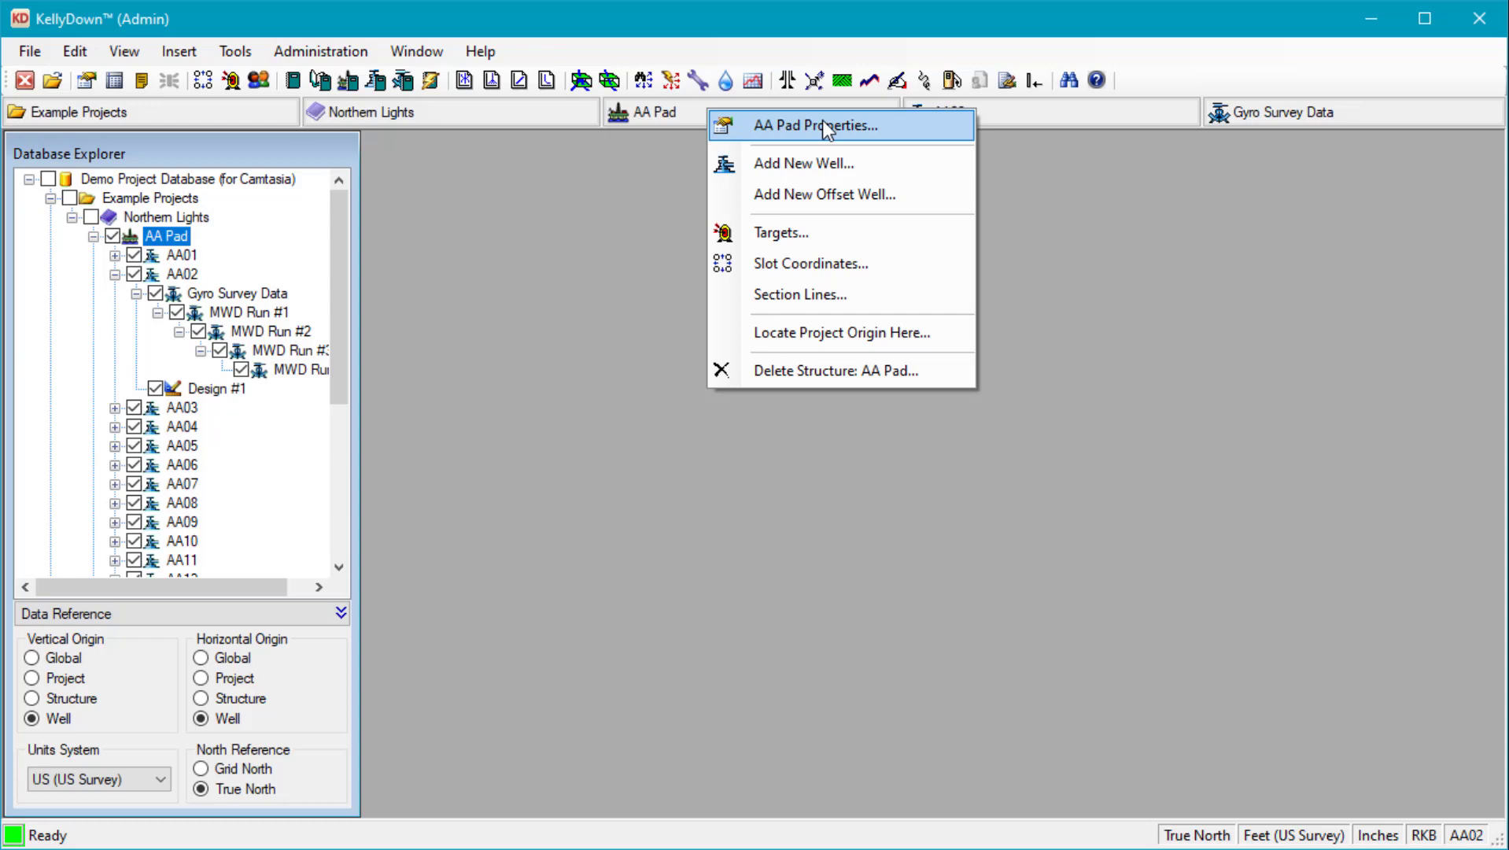
click(75, 53)
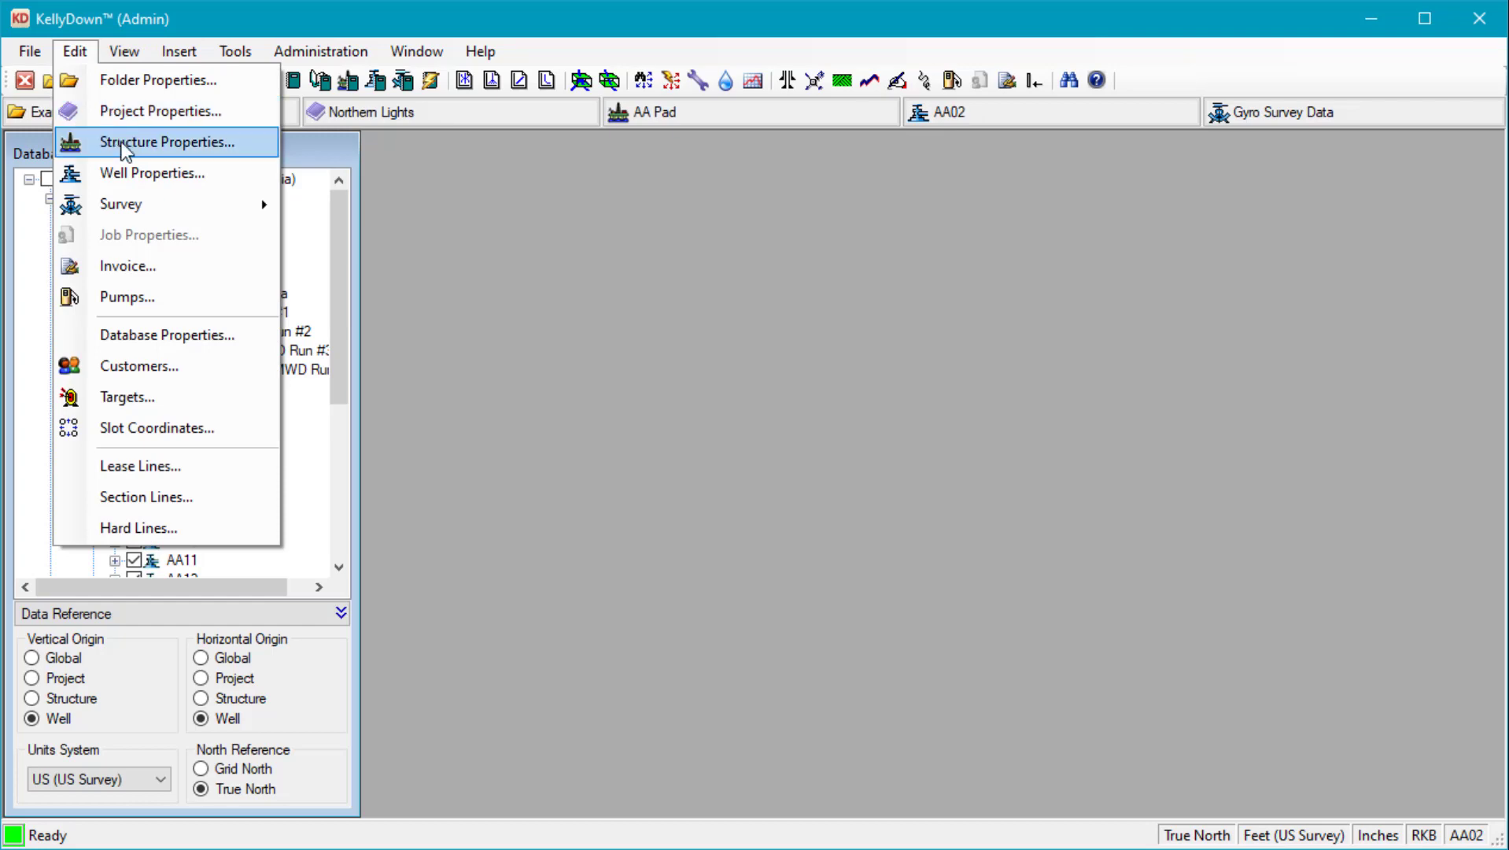
click(488, 195)
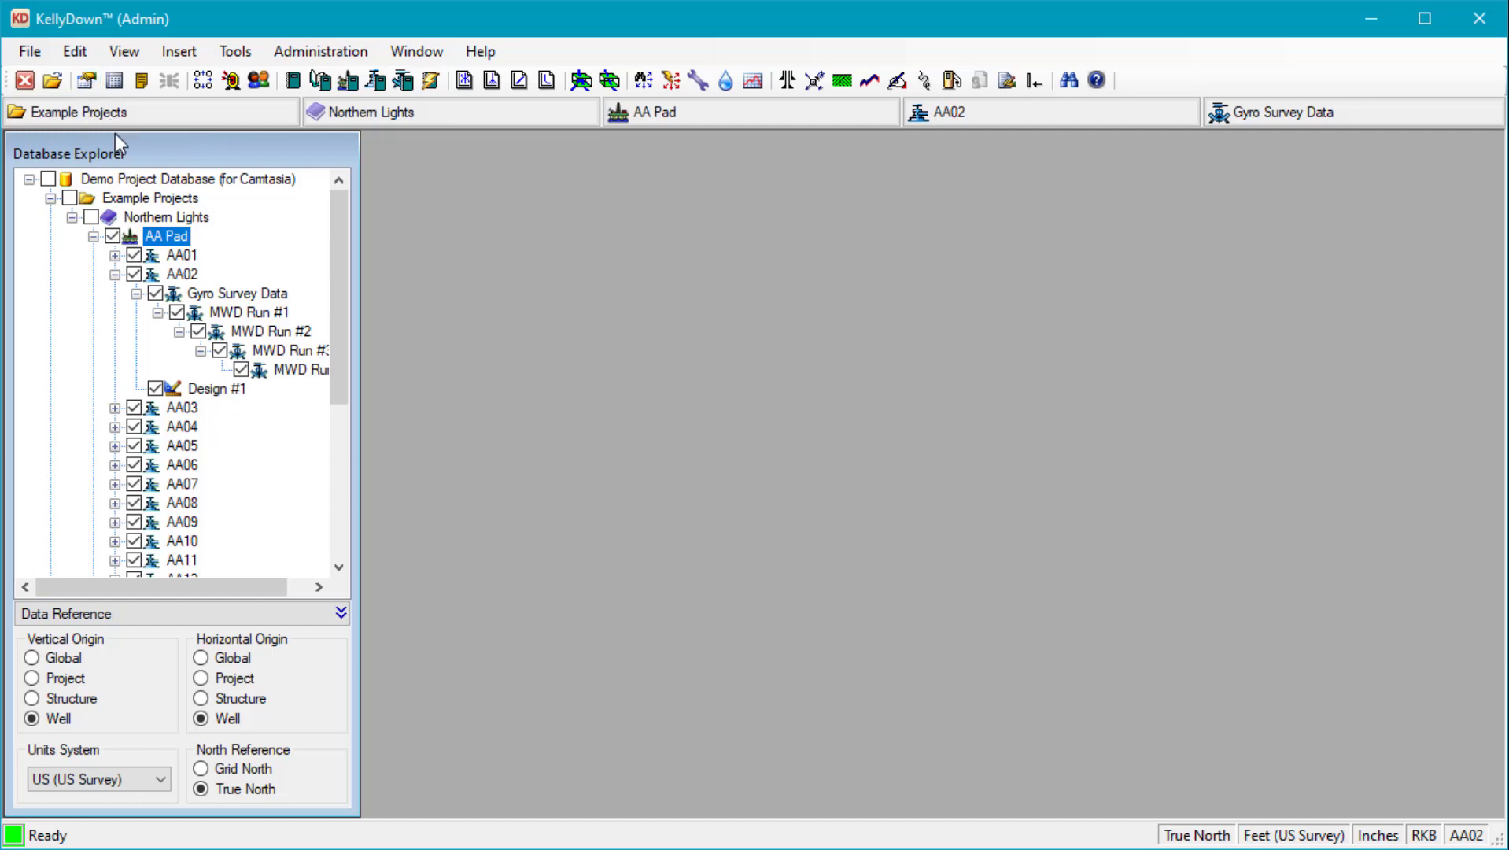
Open the Structure Properties of AA Pad and retype the Vertical Ref. Description as GROUND LEVEL
double_click(166, 242)
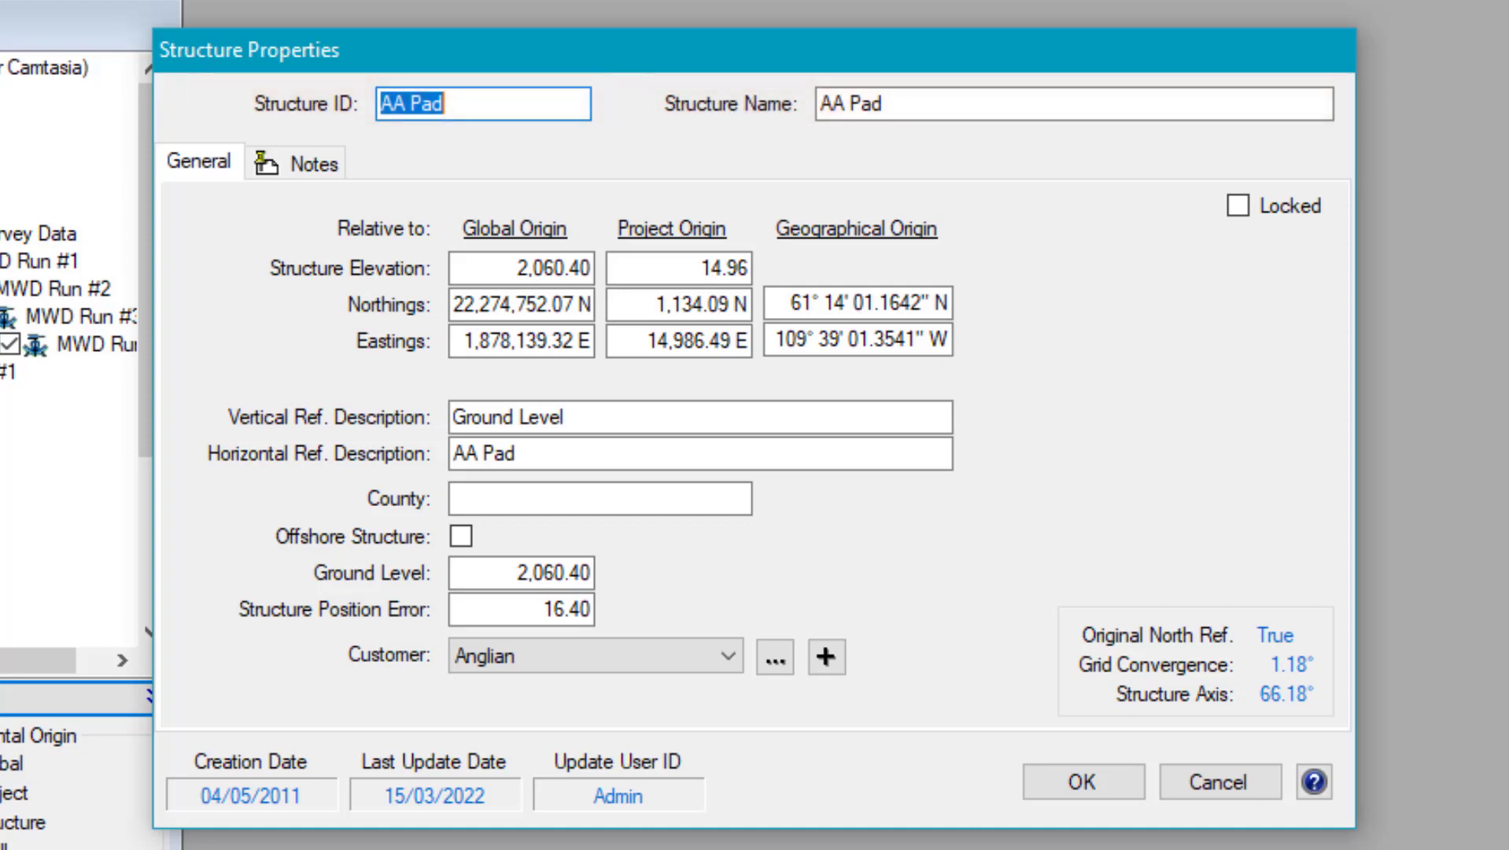
drag(581, 418, 401, 422)
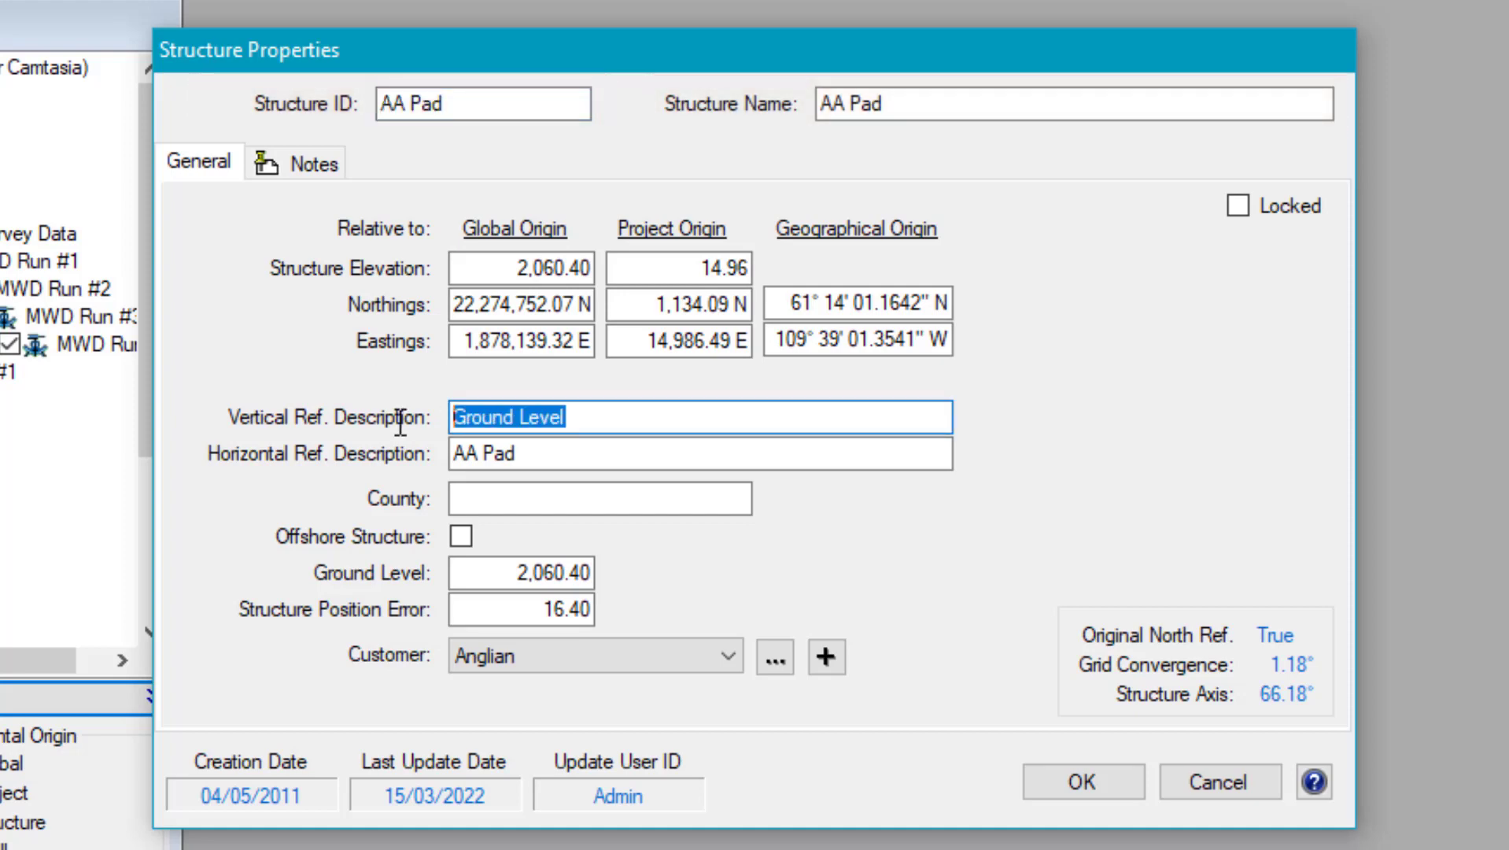
text(GROUN)
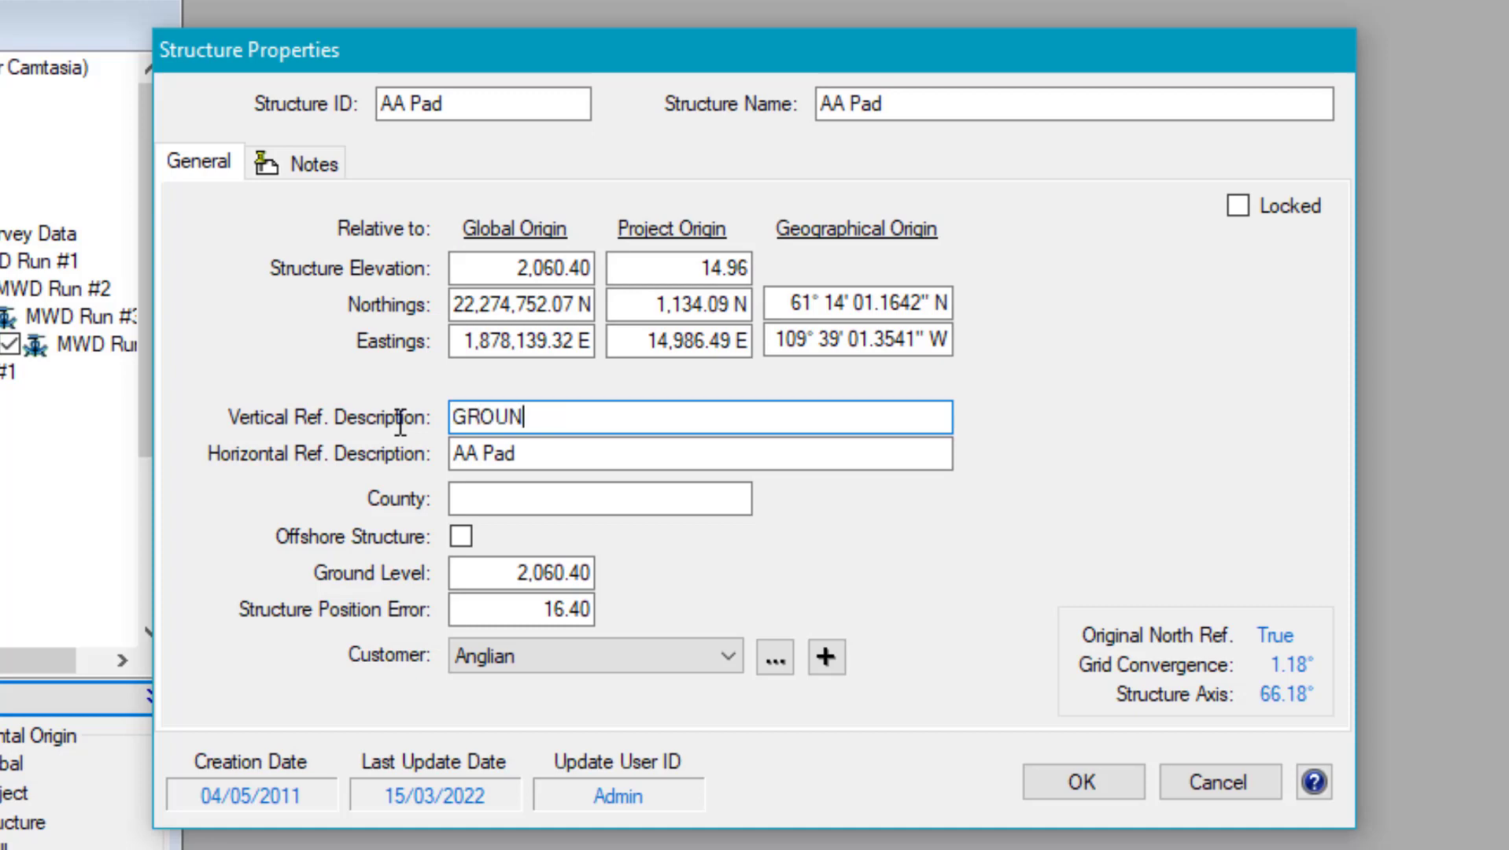
text(D LEVEL)
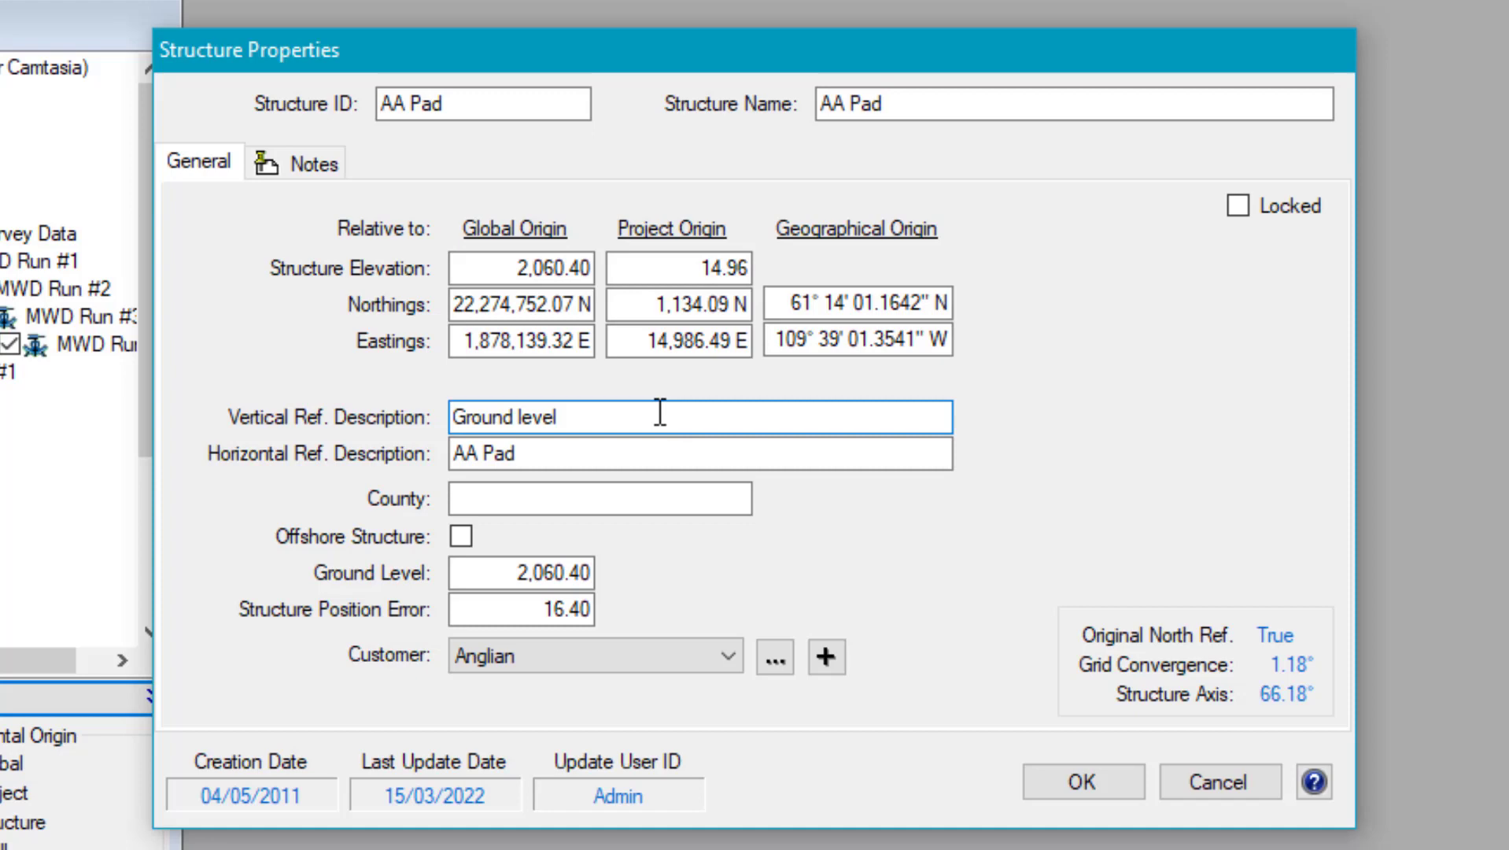
Convert the first sentence of AA Pad's notes to upper case, title case and finally sentence case
drag(325, 228, 159, 198)
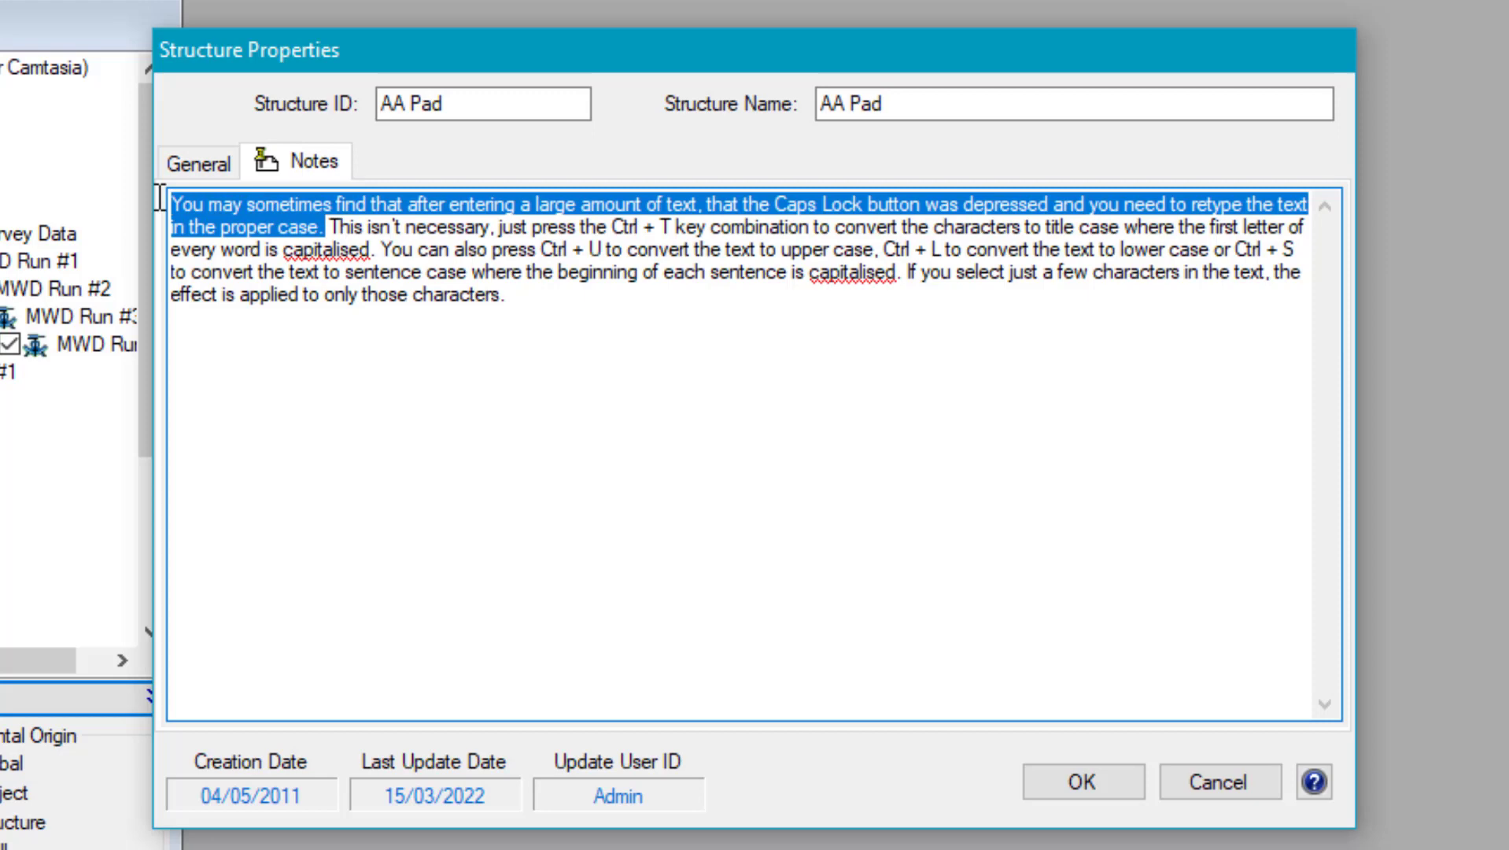
key(ctrl+u)
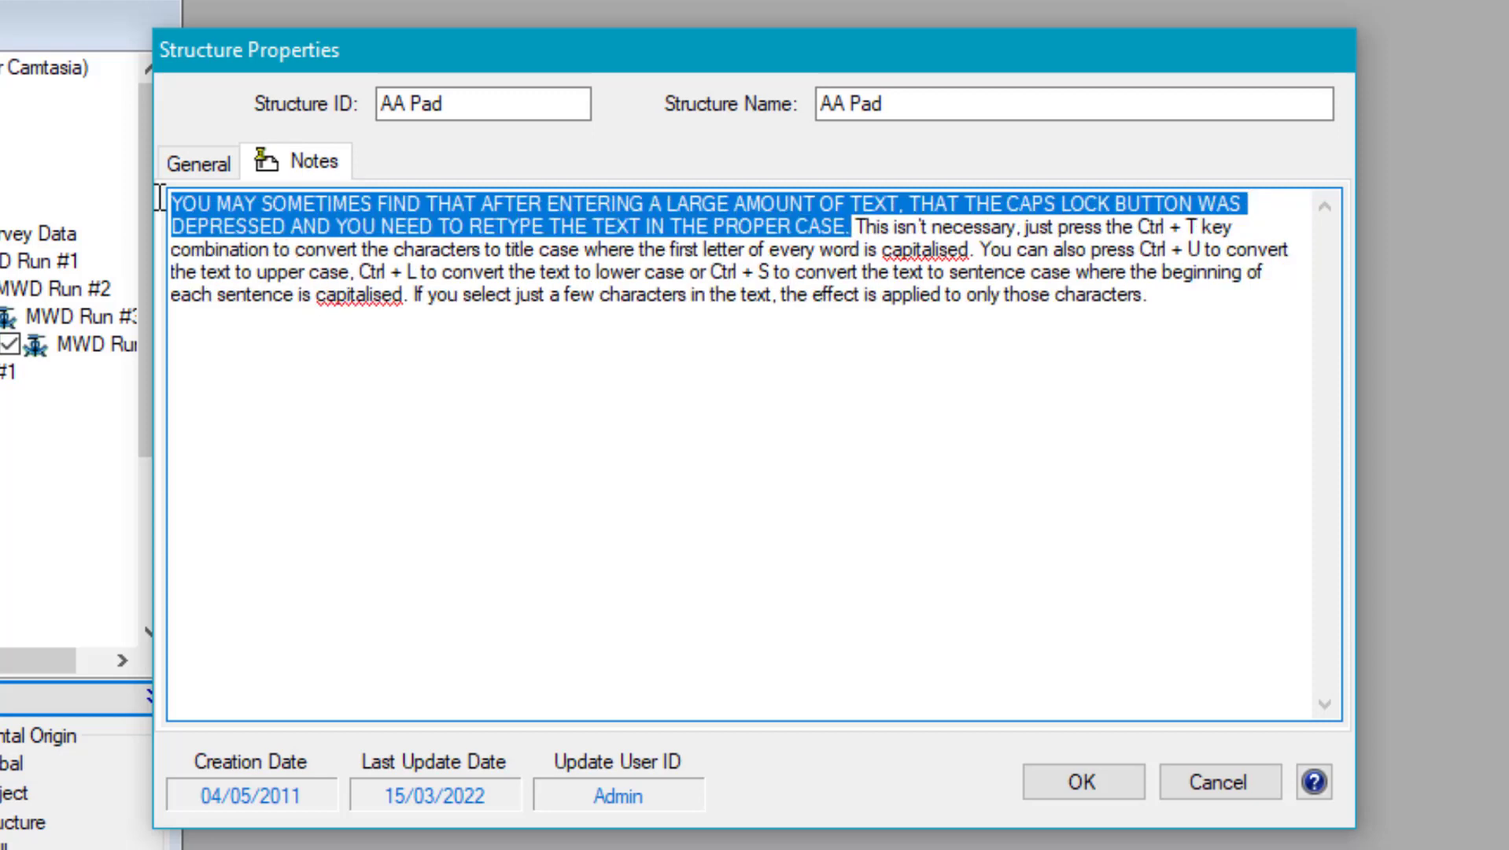
key(ctrl+t)
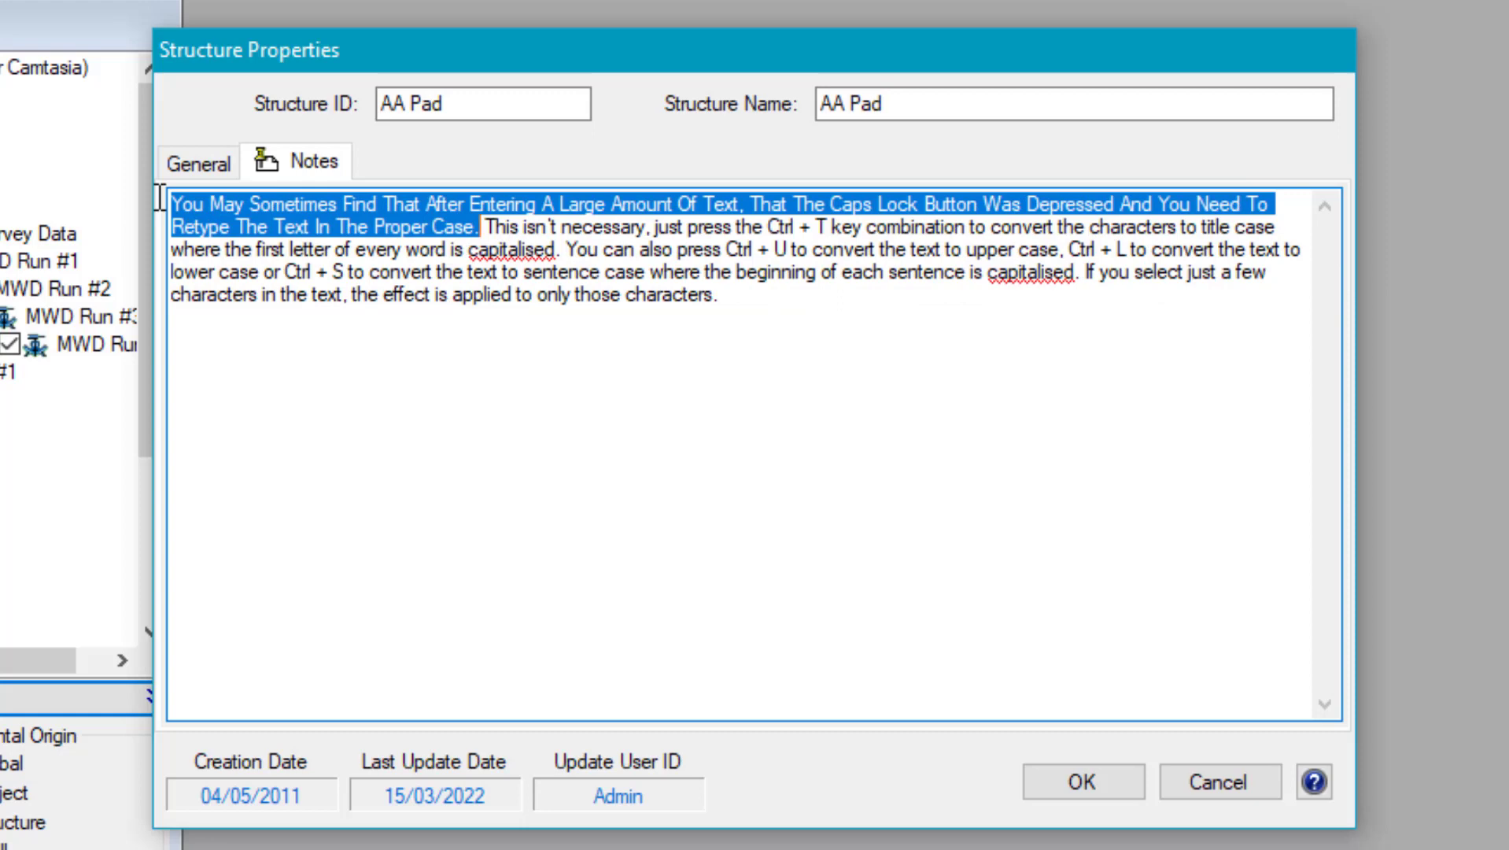
key(ctrl+s)
click(575, 288)
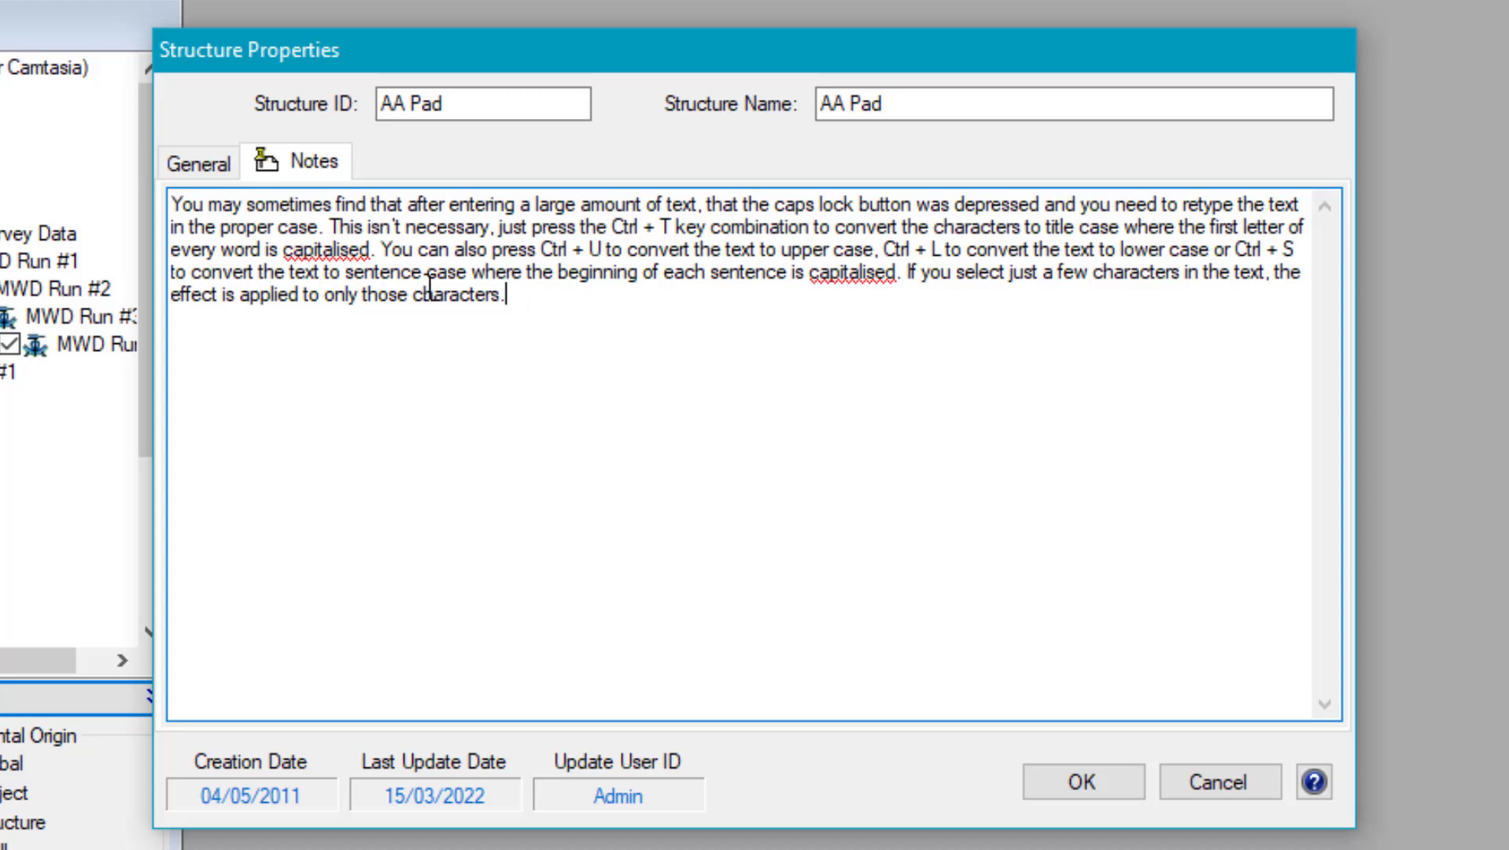
Add the flagged word "capitalised" in the notes to the spelling dictionary
double_click(332, 249)
right_click(331, 248)
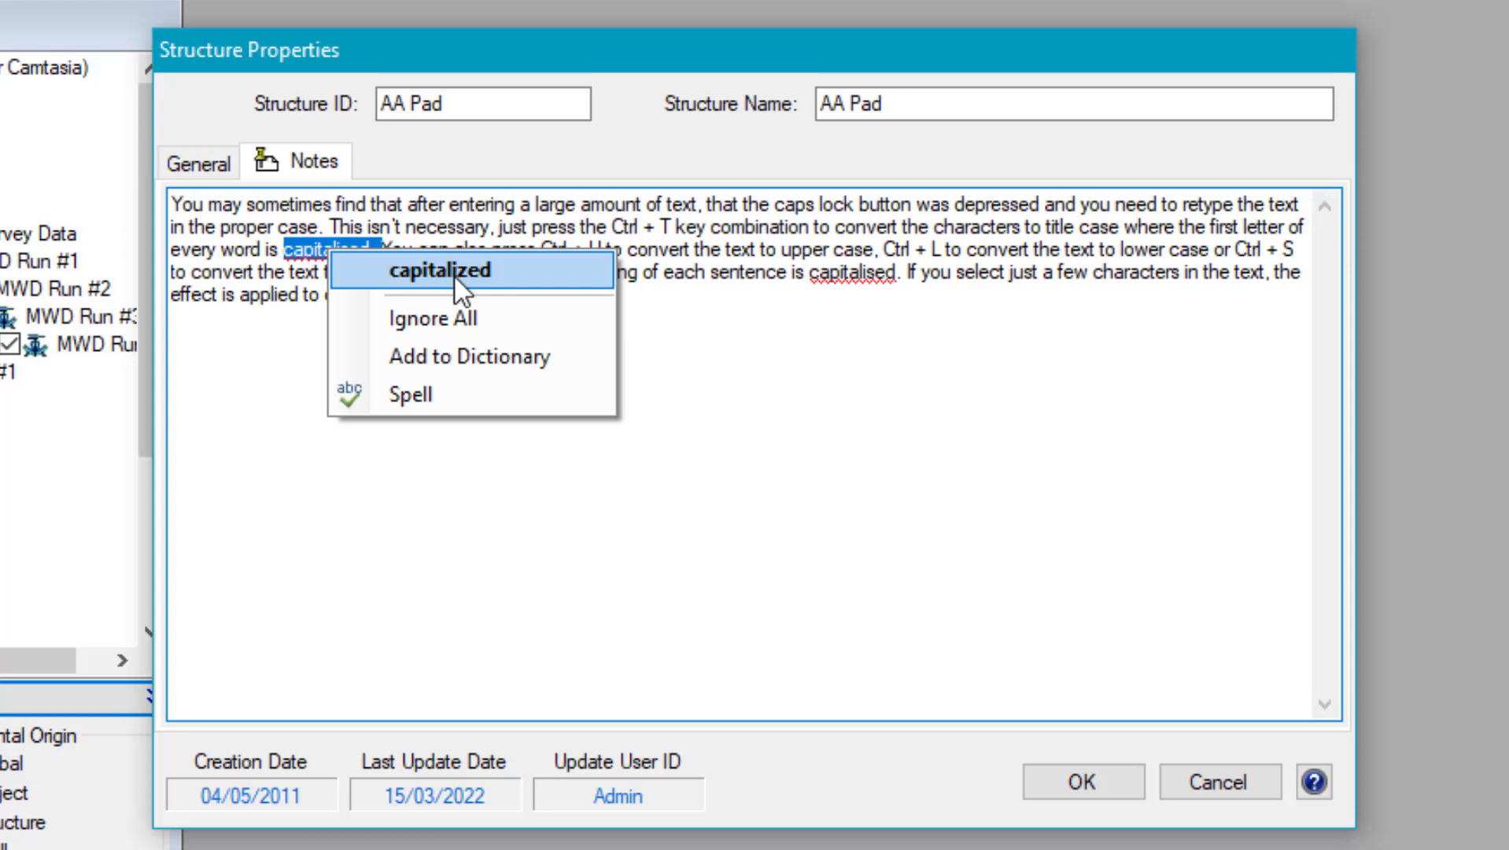
click(479, 357)
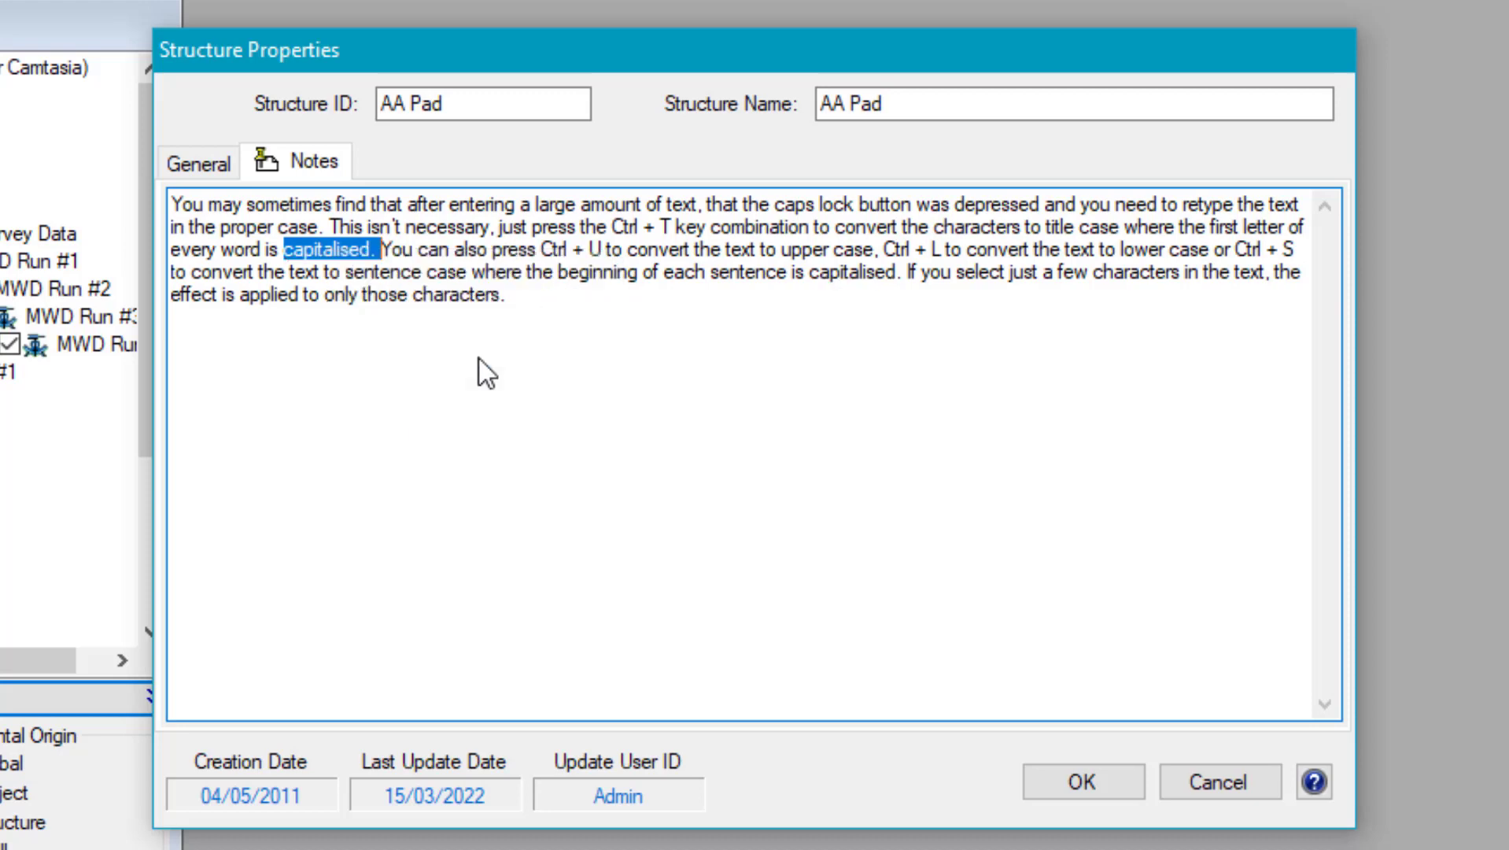
click(402, 265)
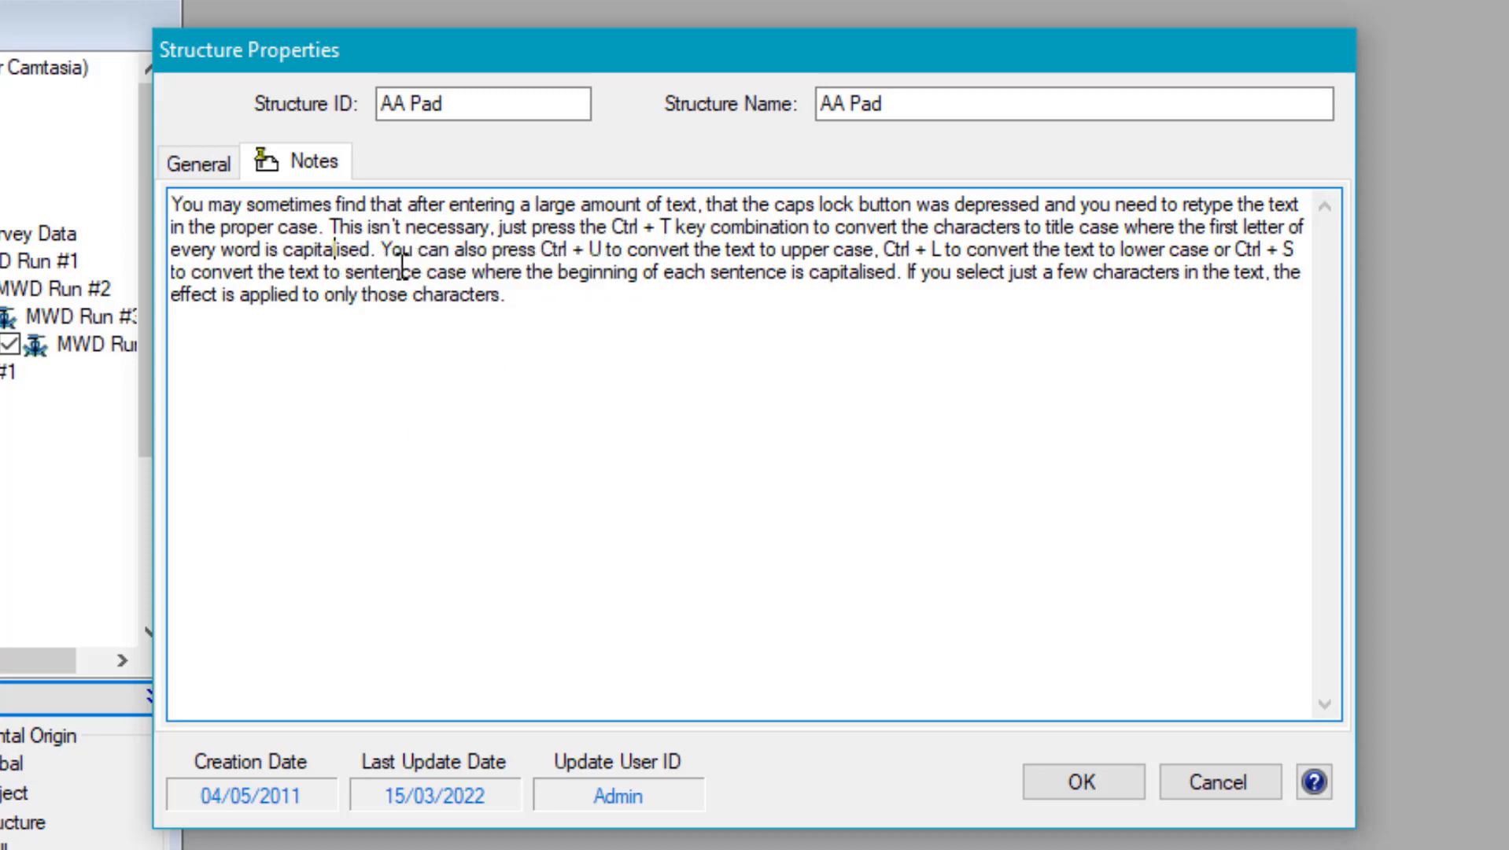
Misspell the first "capitalised" in the notes as "capitalixed", and use the spelling checker to change all occurrences to "capitalised"
click(350, 247)
key(BackSpace)
text(x)
right_click(321, 249)
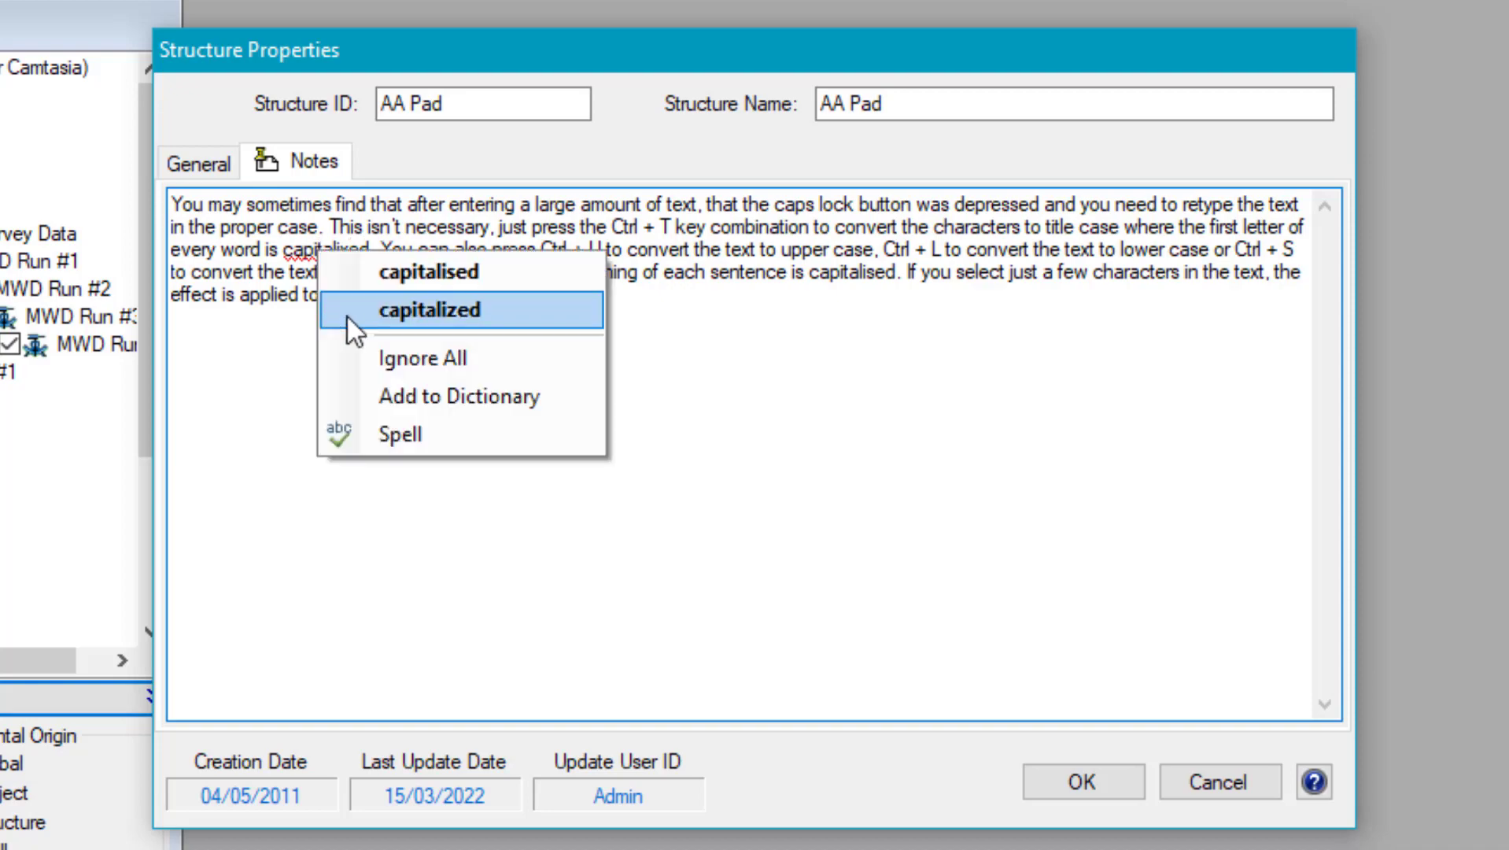
click(409, 438)
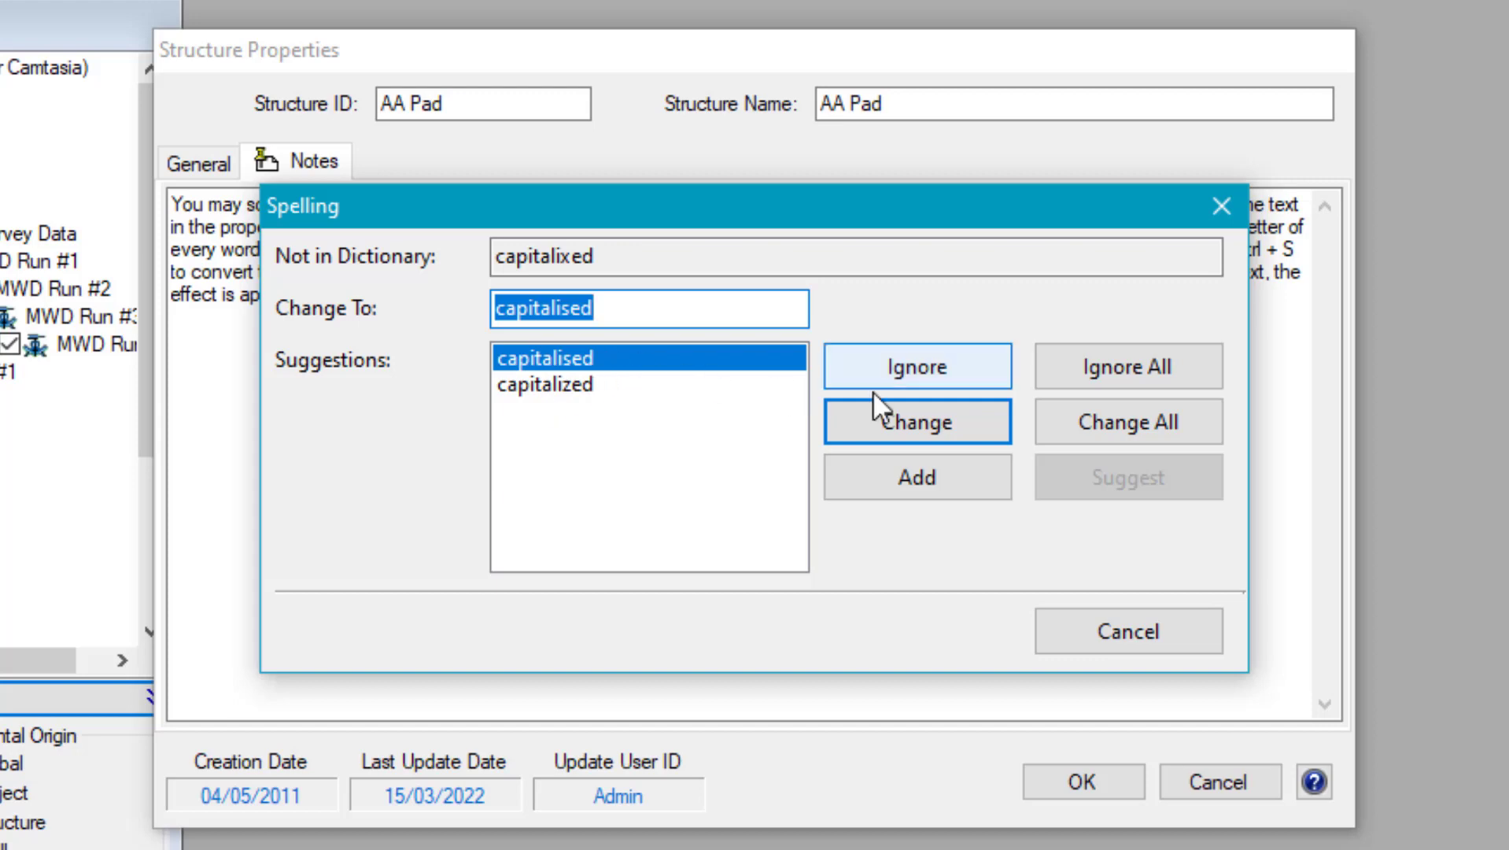
click(1164, 422)
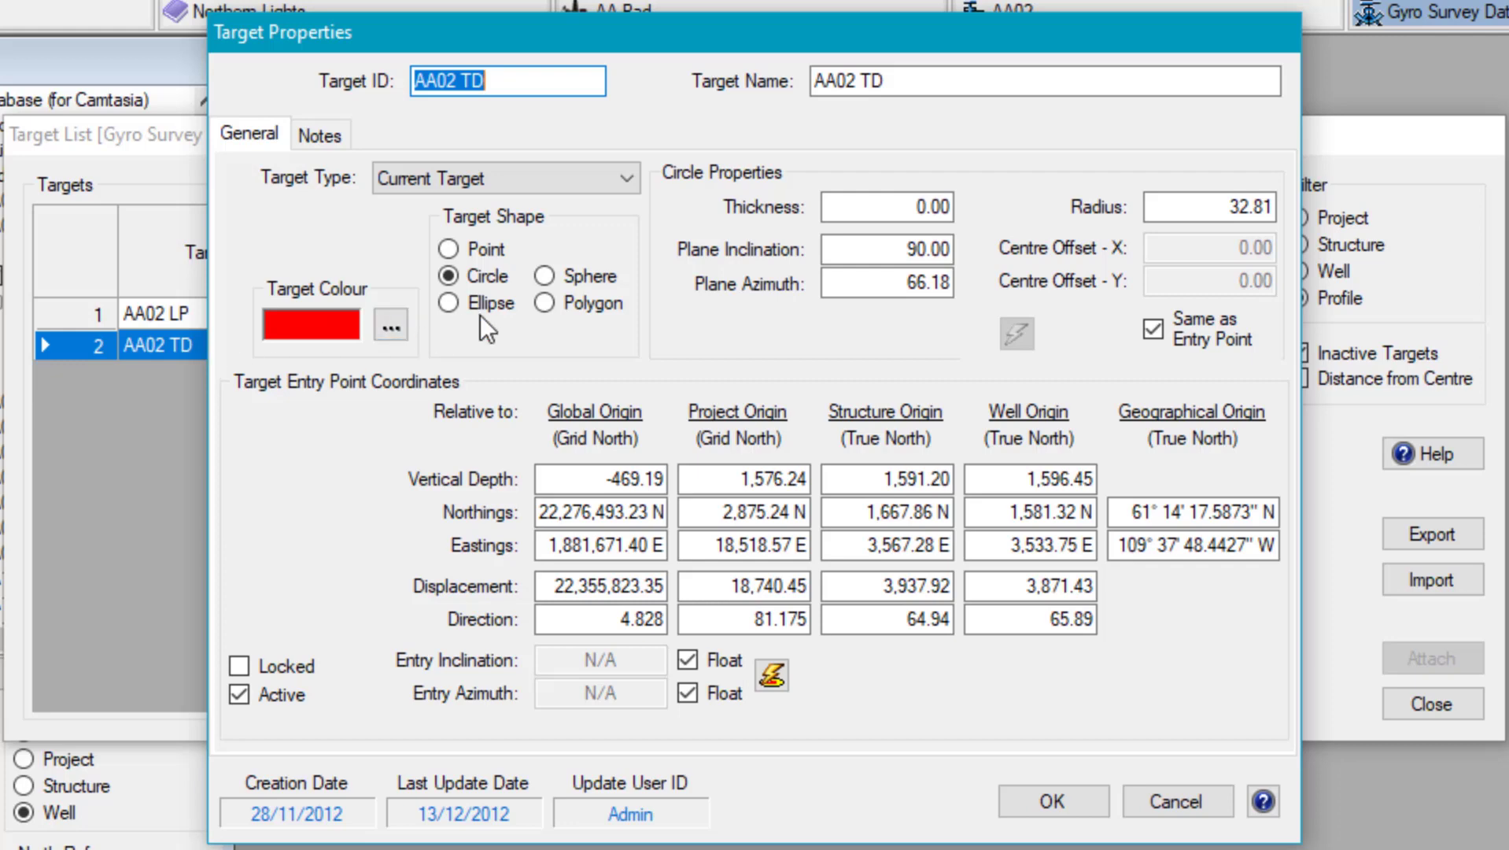
Try to set the Plane Inclination of target AA02 TD to the out-of-range value 200
drag(872, 244, 1078, 250)
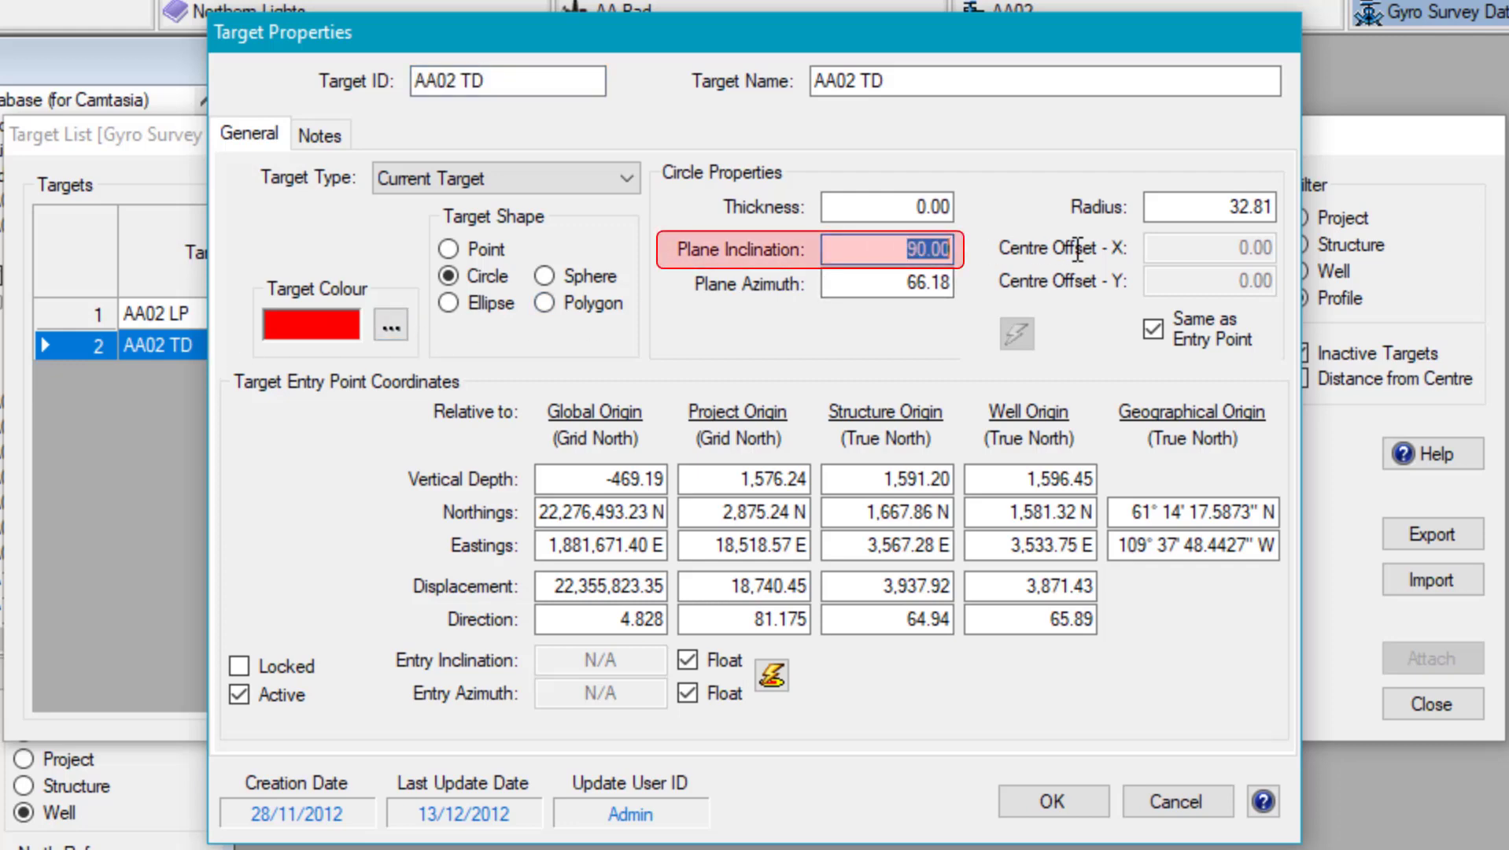
text(200)
key(Tab)
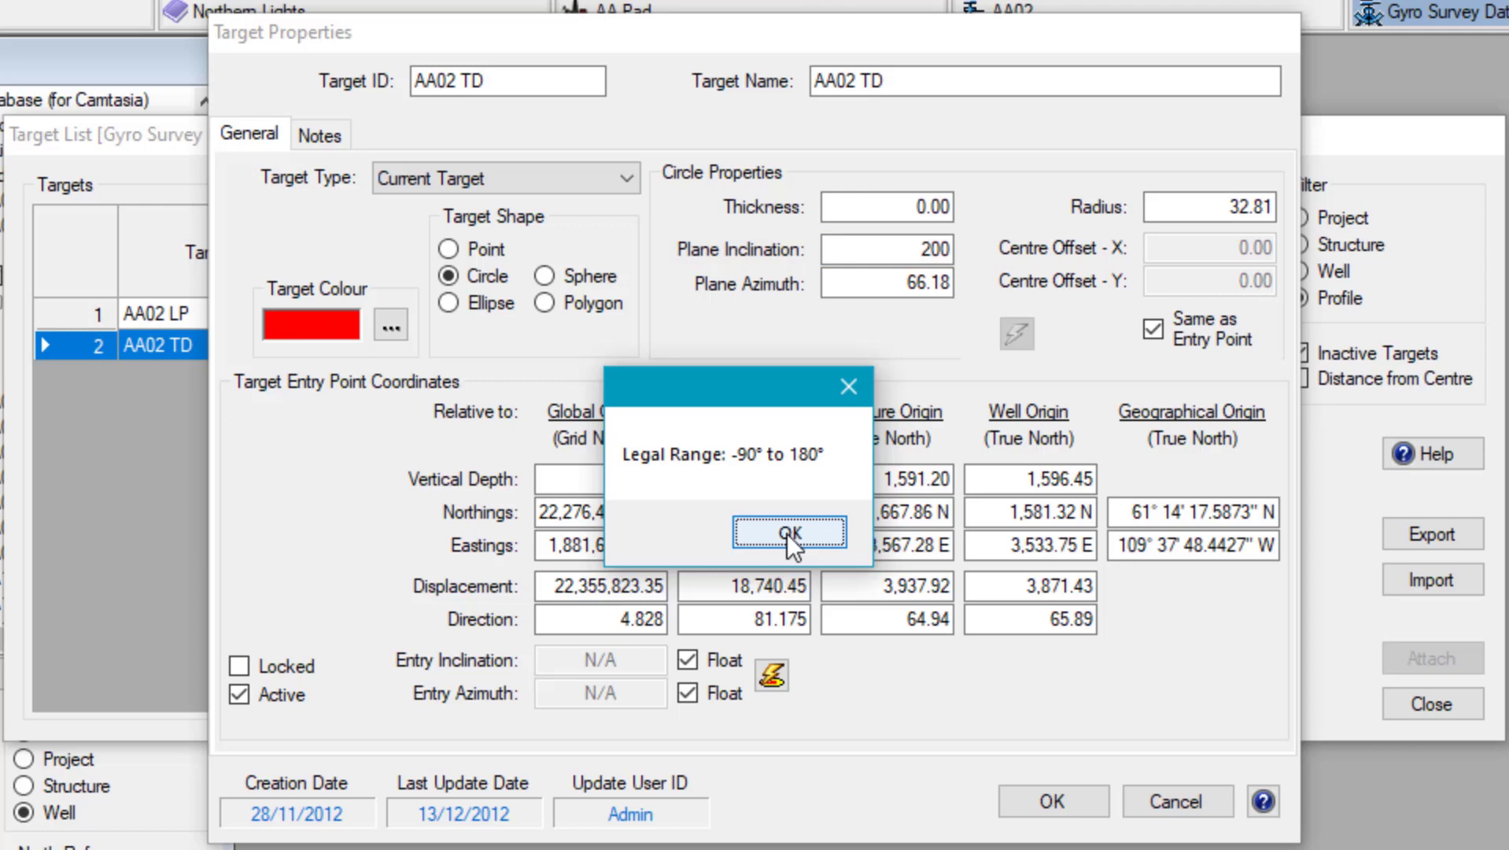
click(786, 533)
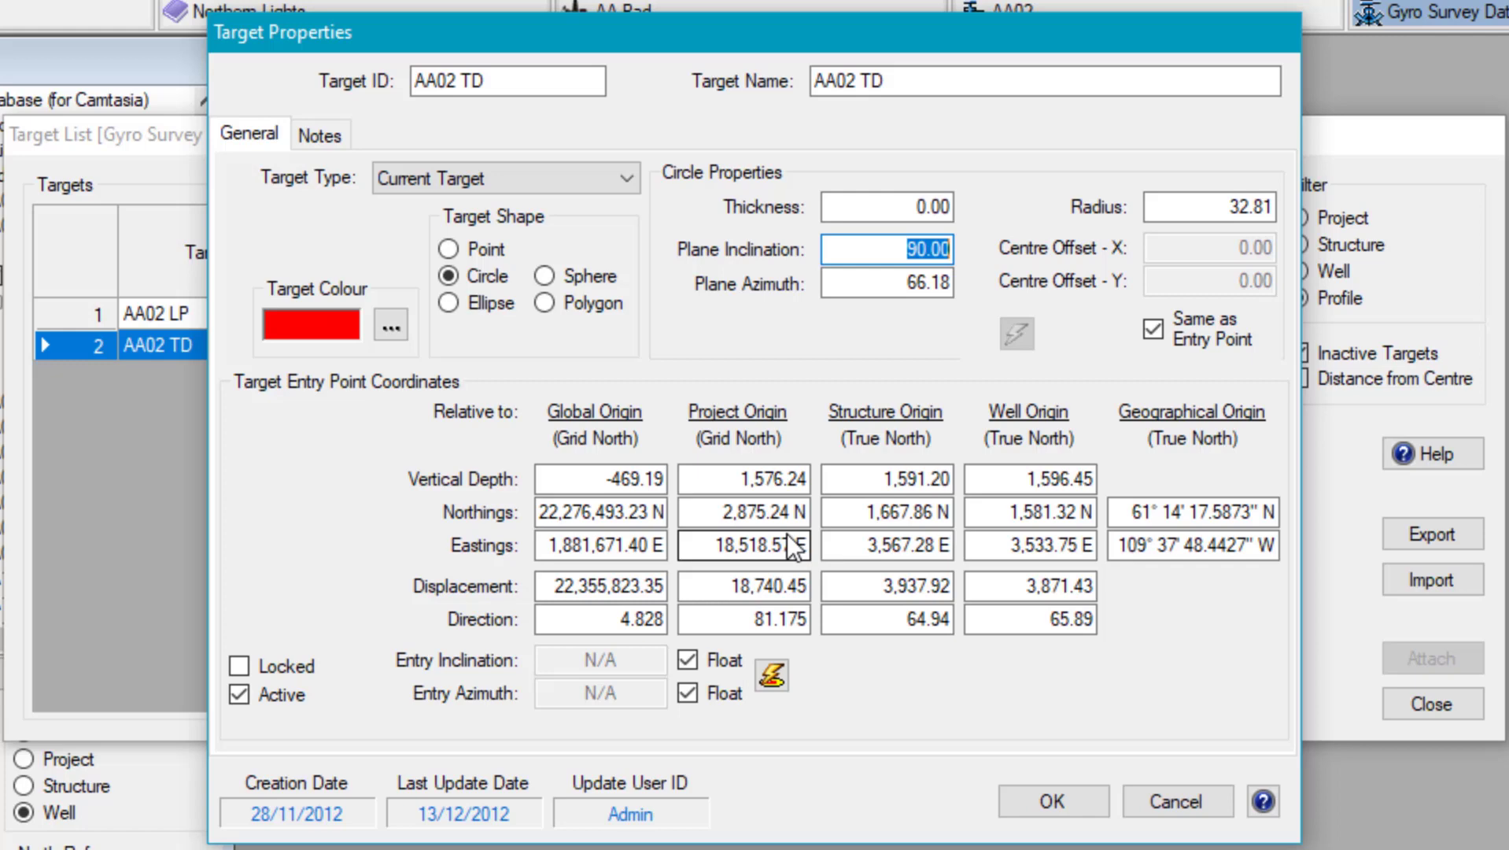
Set the target's Plane Azimuth to 67.8901234
key(Tab)
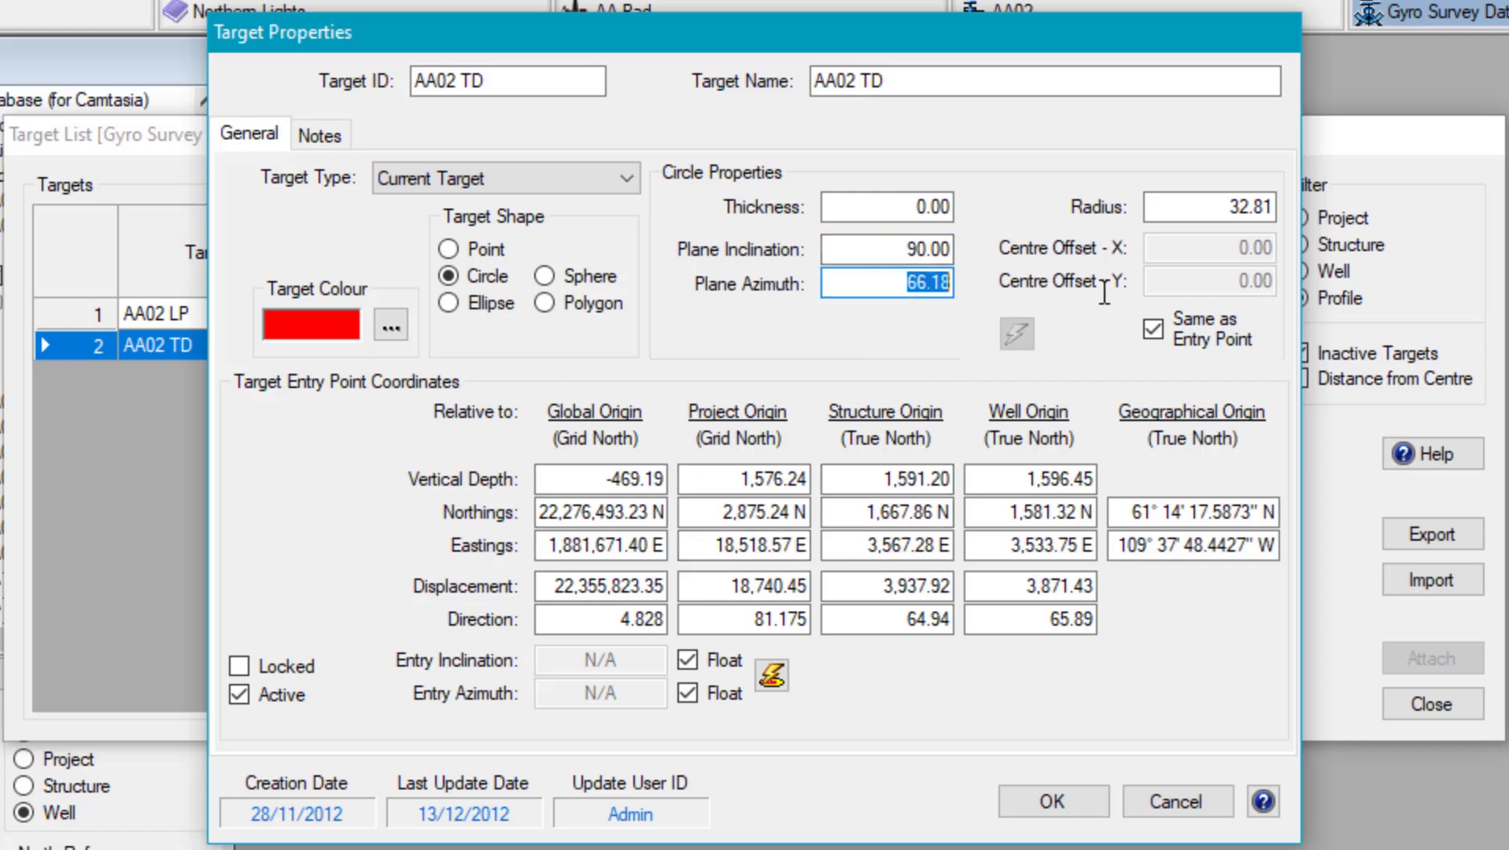
text(67.)
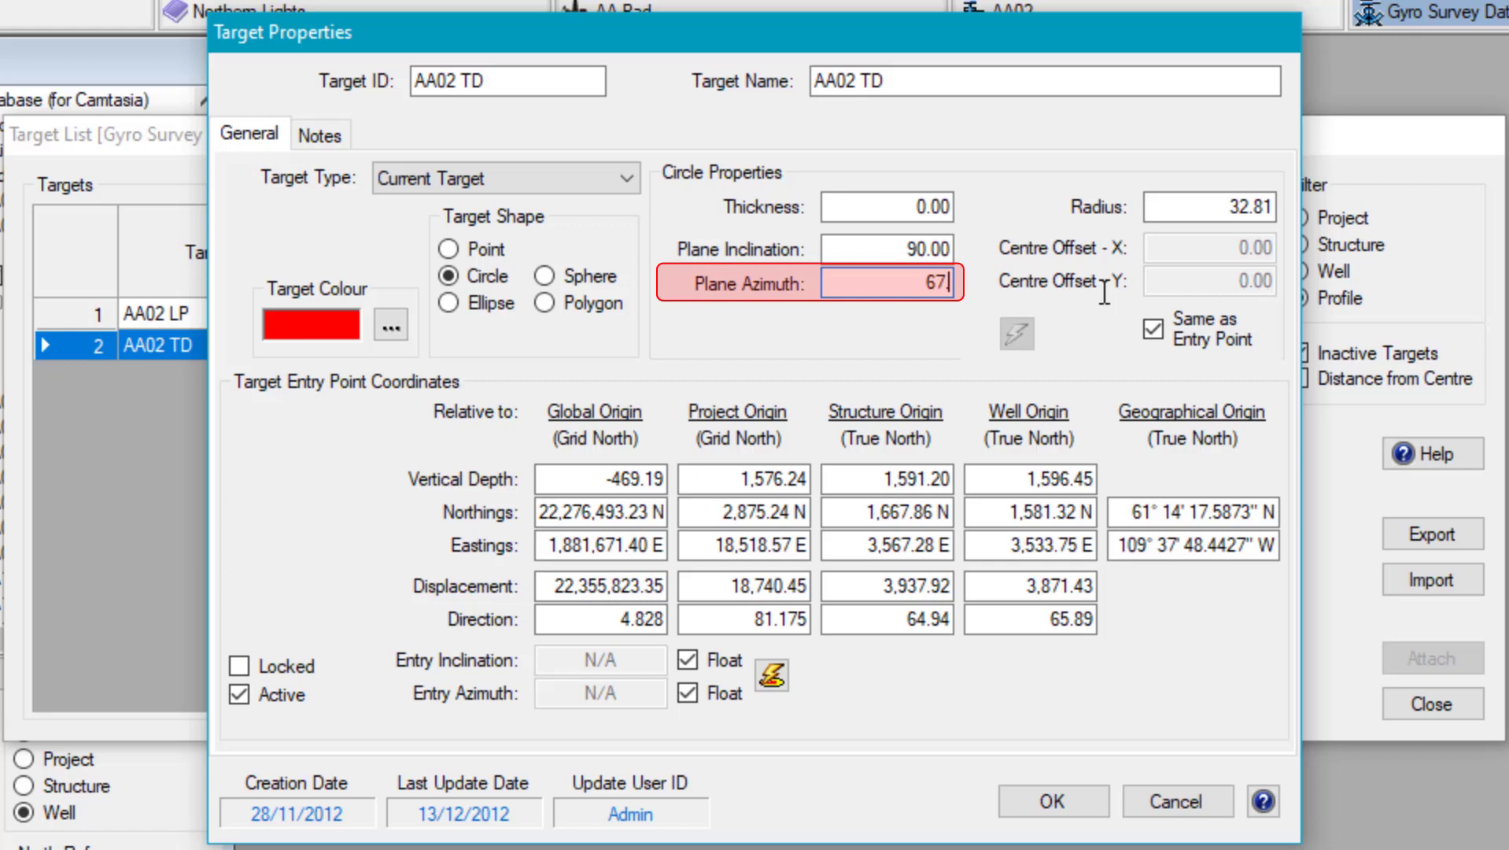
text(8901234)
Set the target entry point's Northings to 12345N and Eastings to 34567E relative to the Well Origin
click(1095, 512)
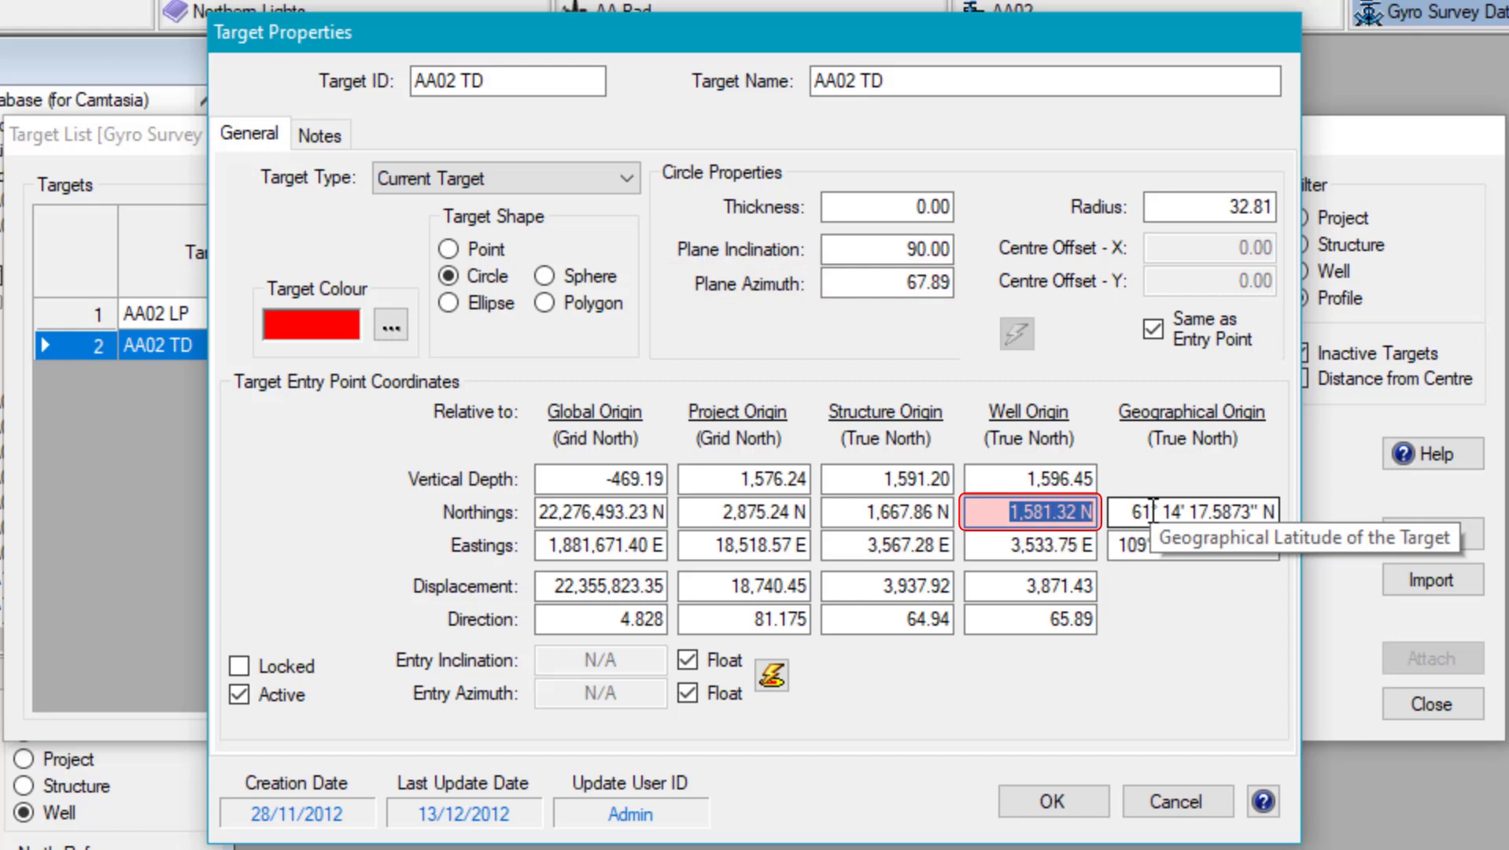
text(12345)
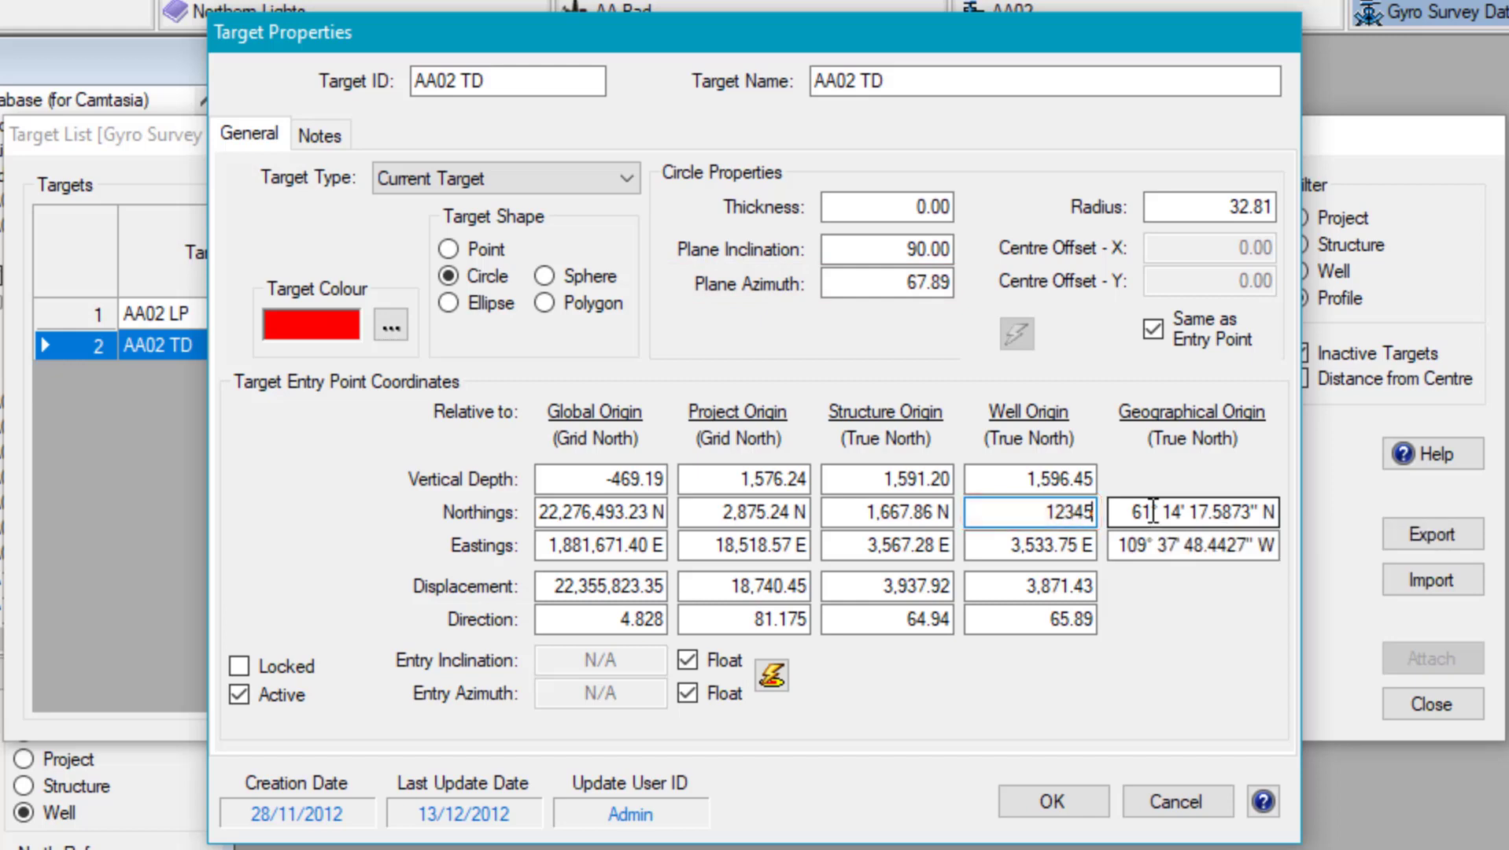
text(N)
key(Tab)
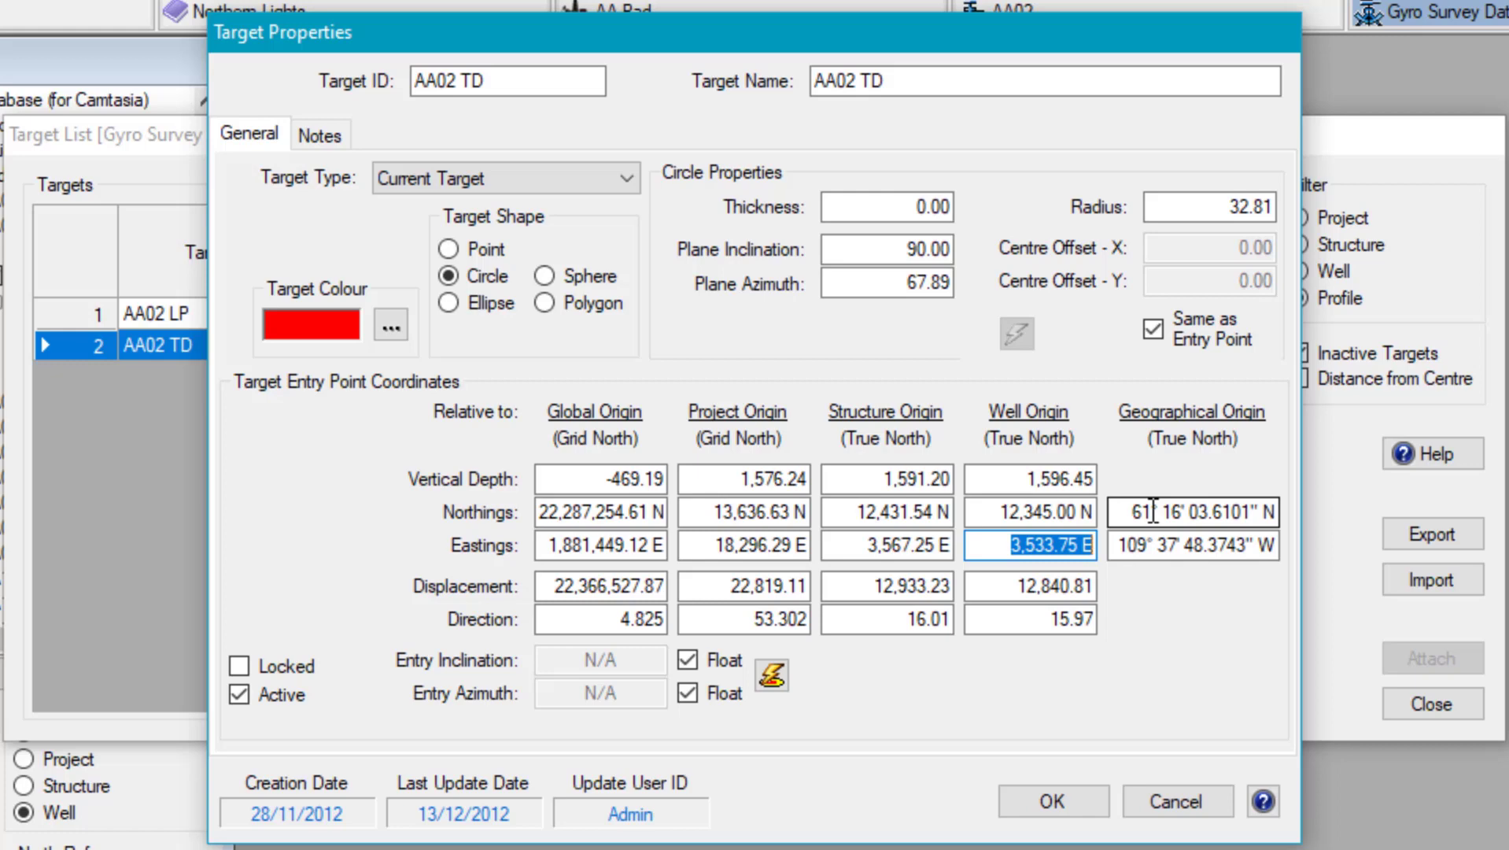
text(34567)
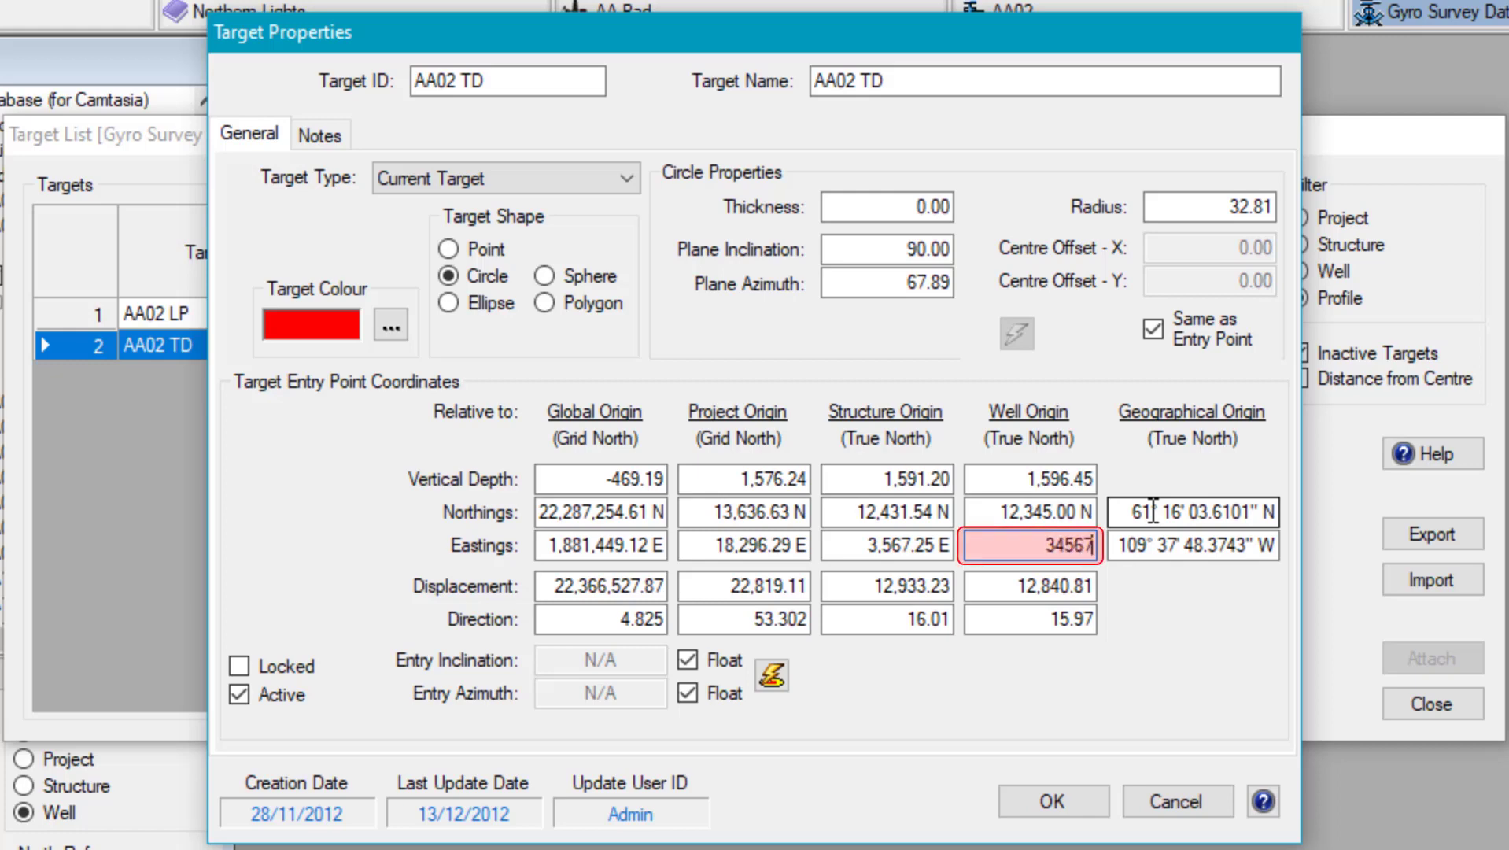
text(E)
key(Tab)
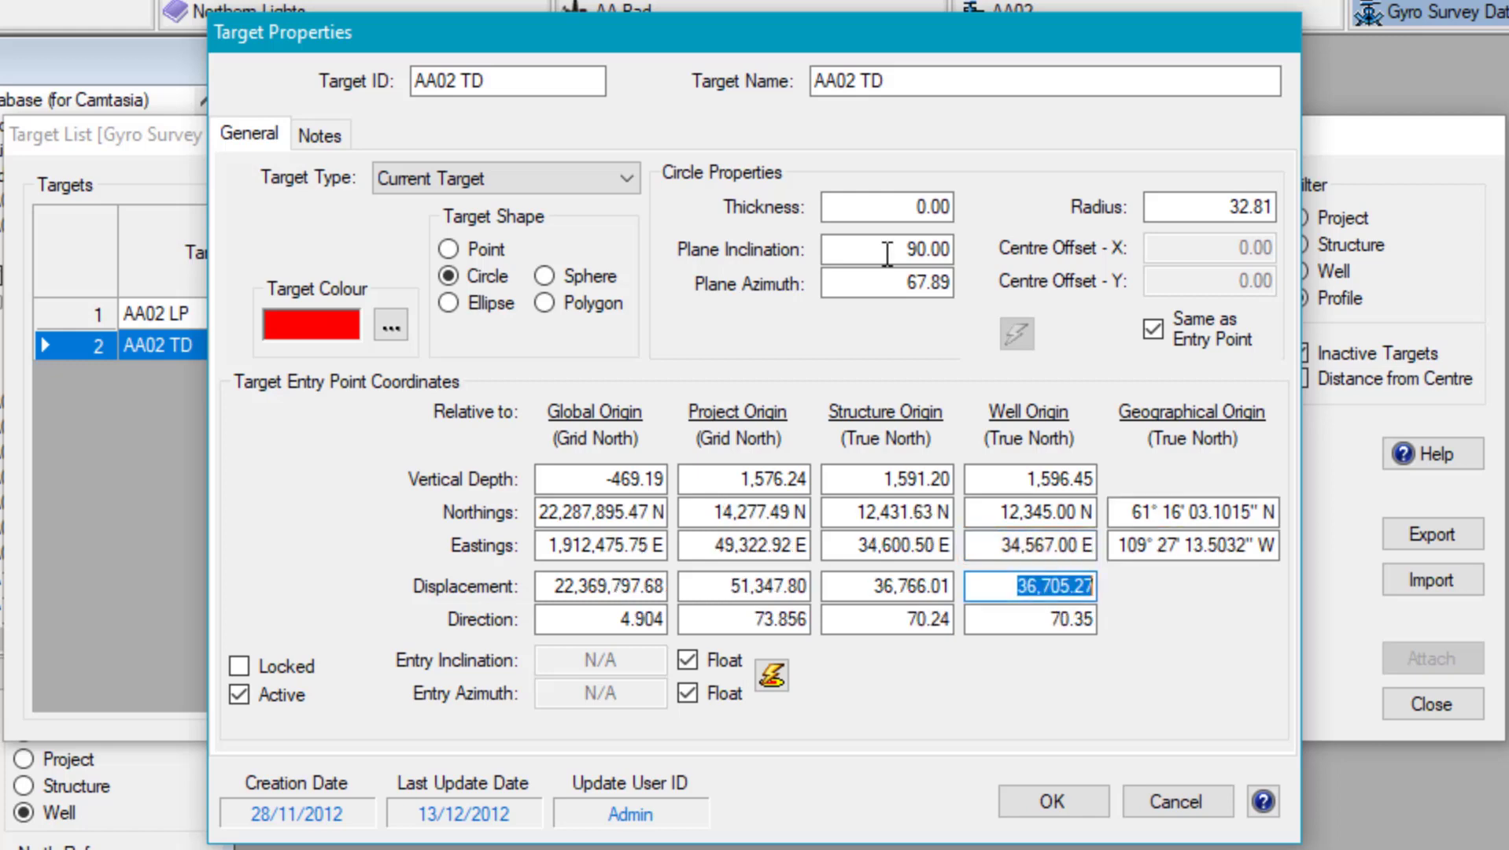
Set the target's Plane Inclination in degrees and minutes as 23 45
double_click(887, 252)
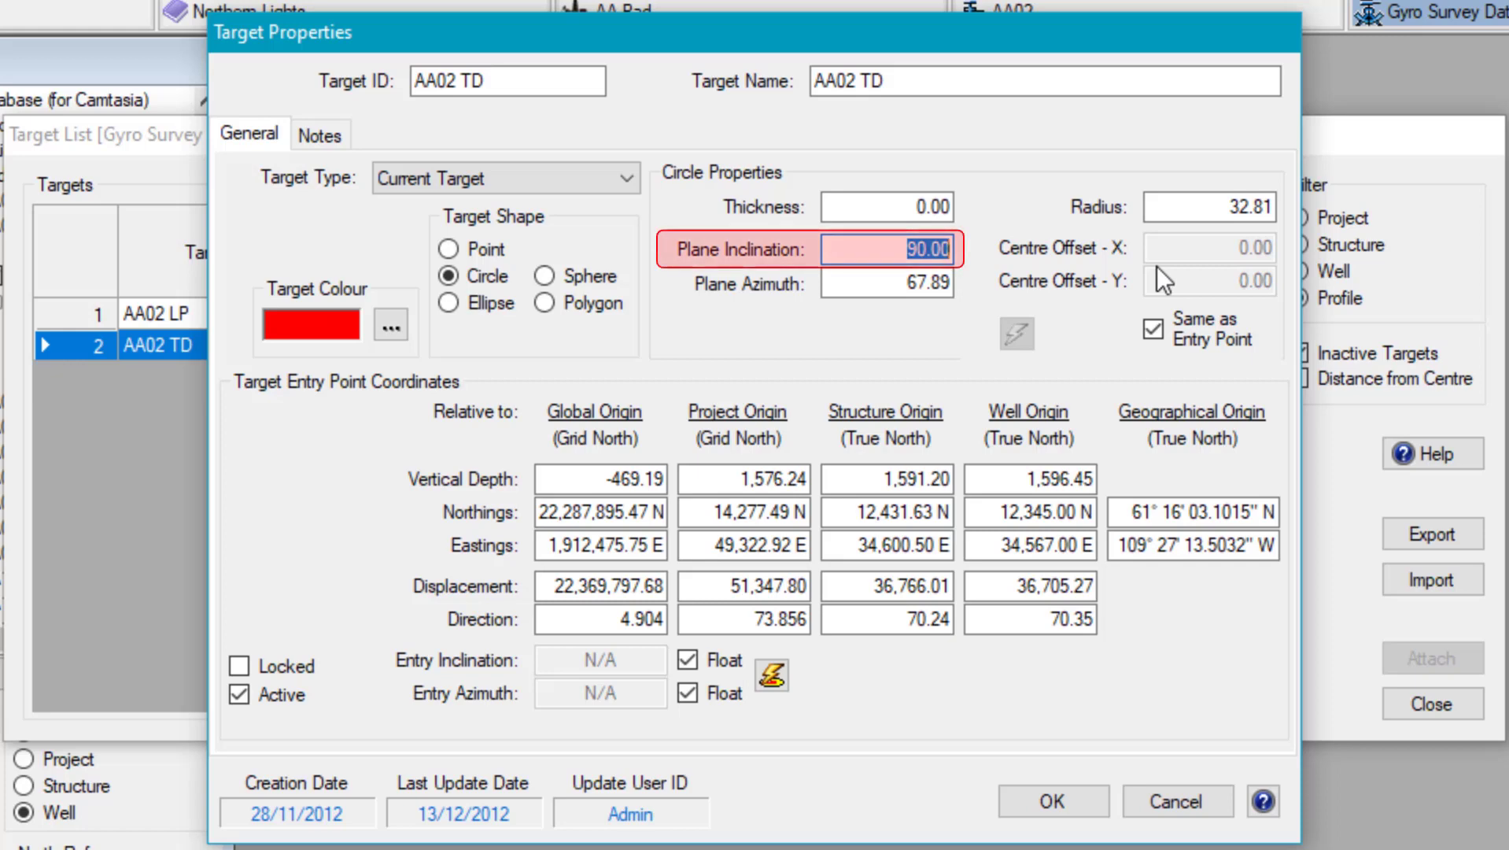
text(12.34)
key(ctrl+a)
text(23.45)
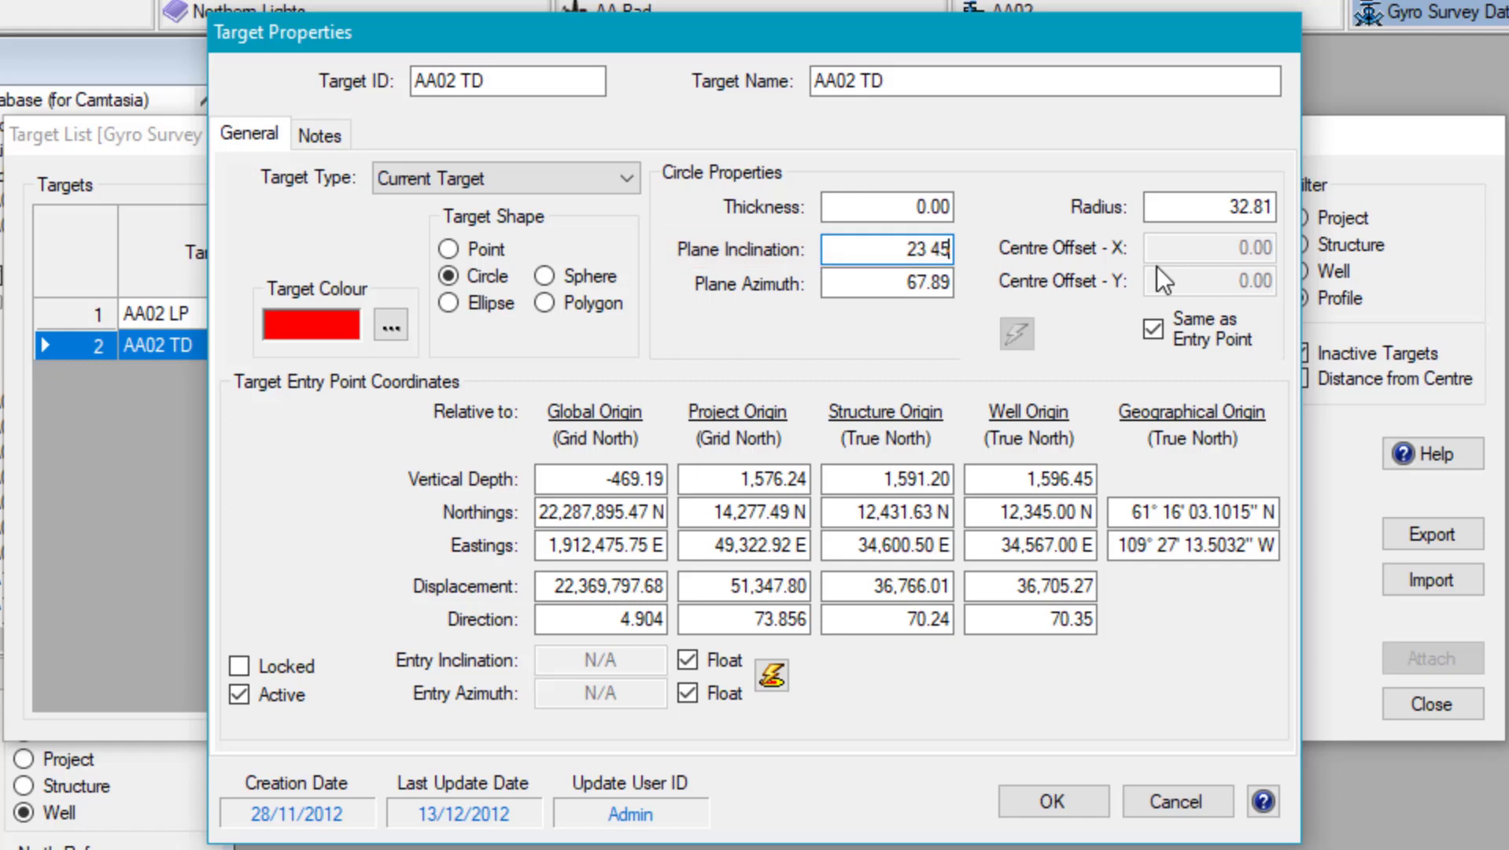
key(Tab)
Set the target's Plane Azimuth as the quadrant bearing N 45 W
text(67)
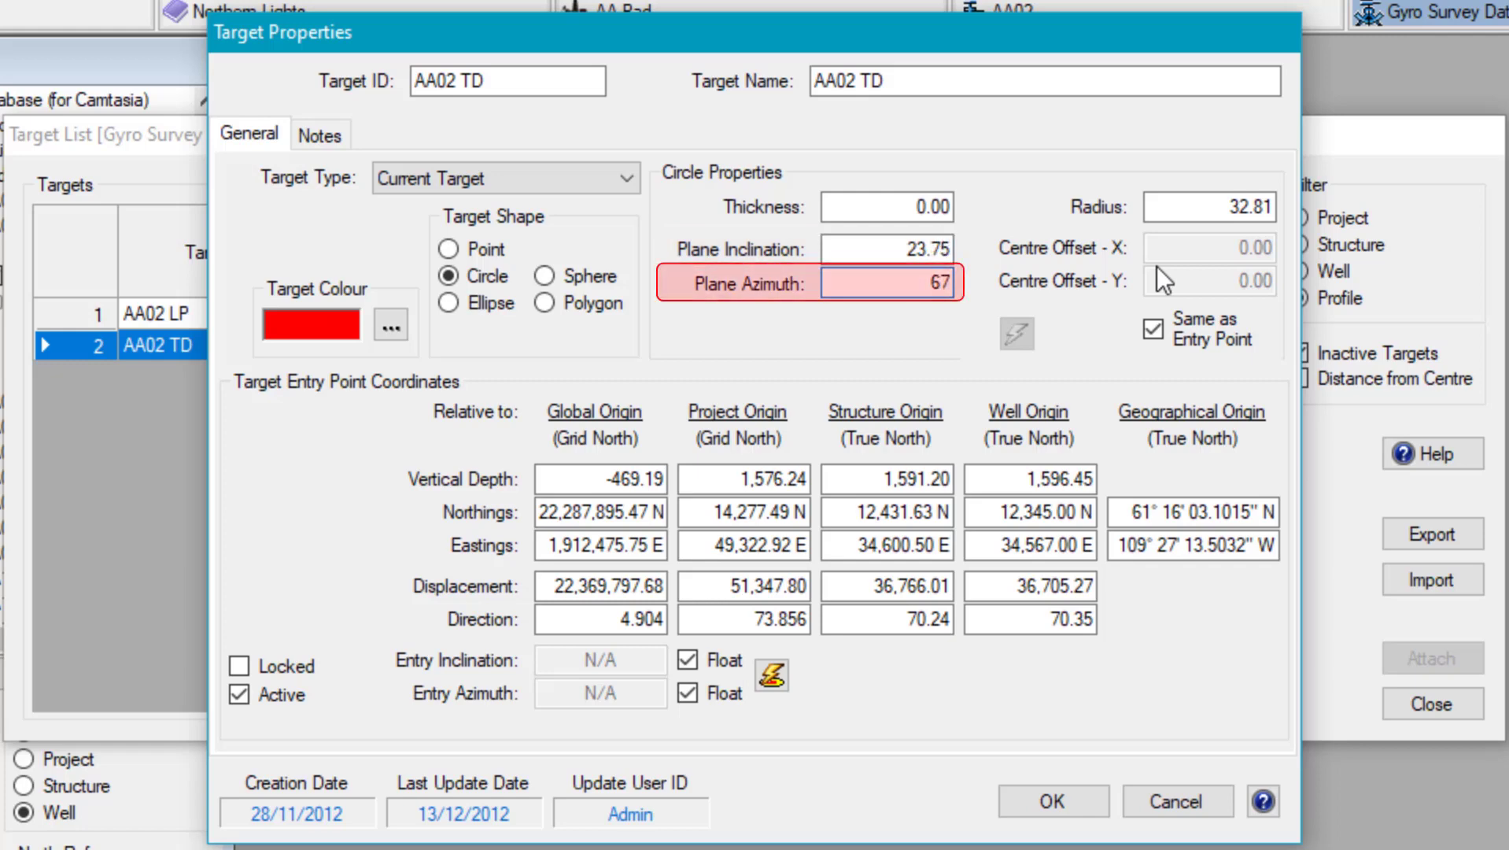
text(.56)
key(Tab)
key(shift+Tab)
text(N 45 W)
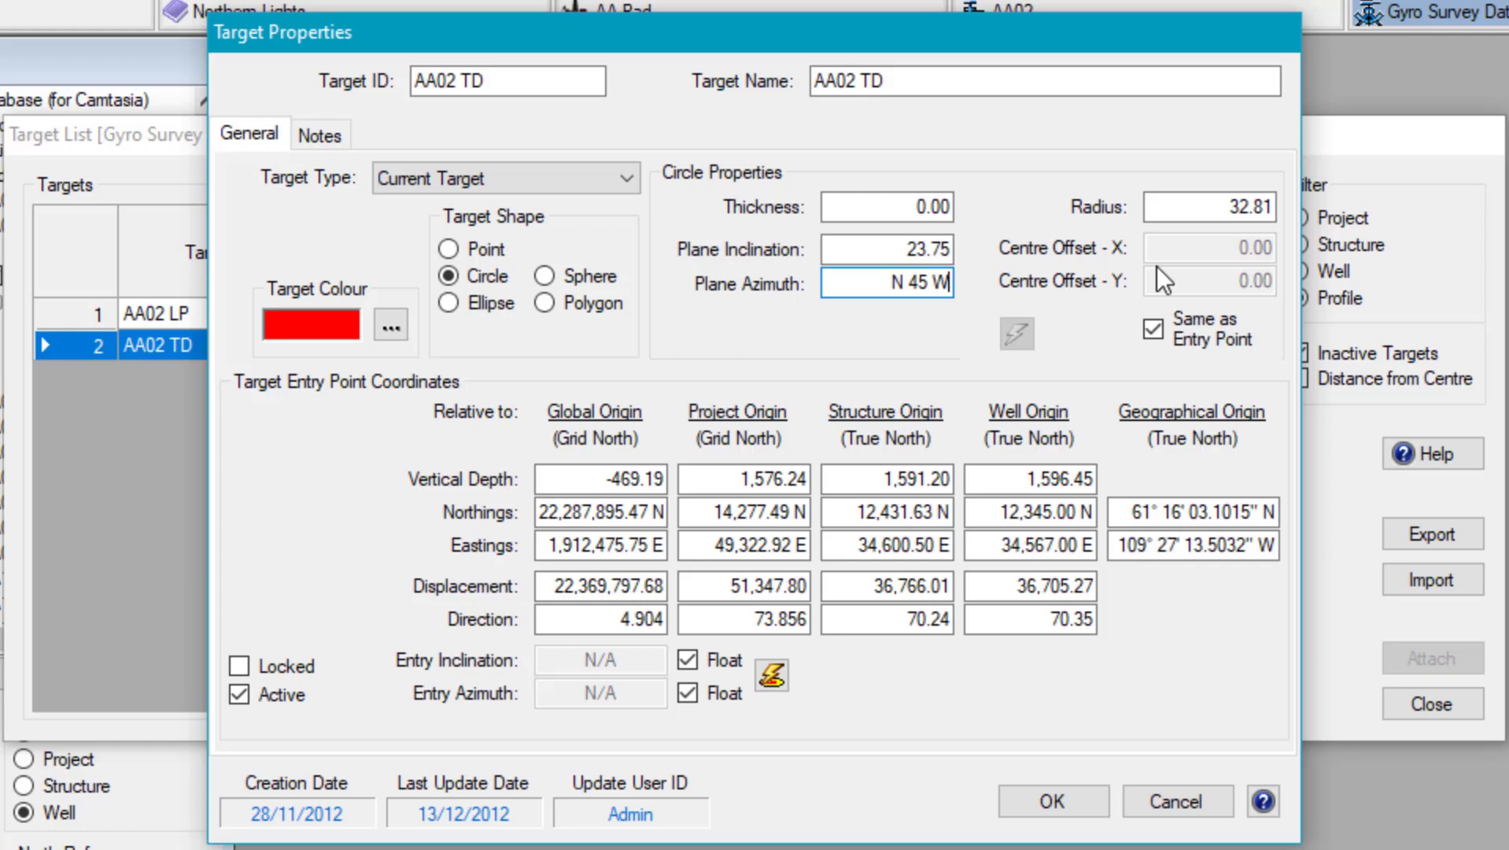
key(Tab)
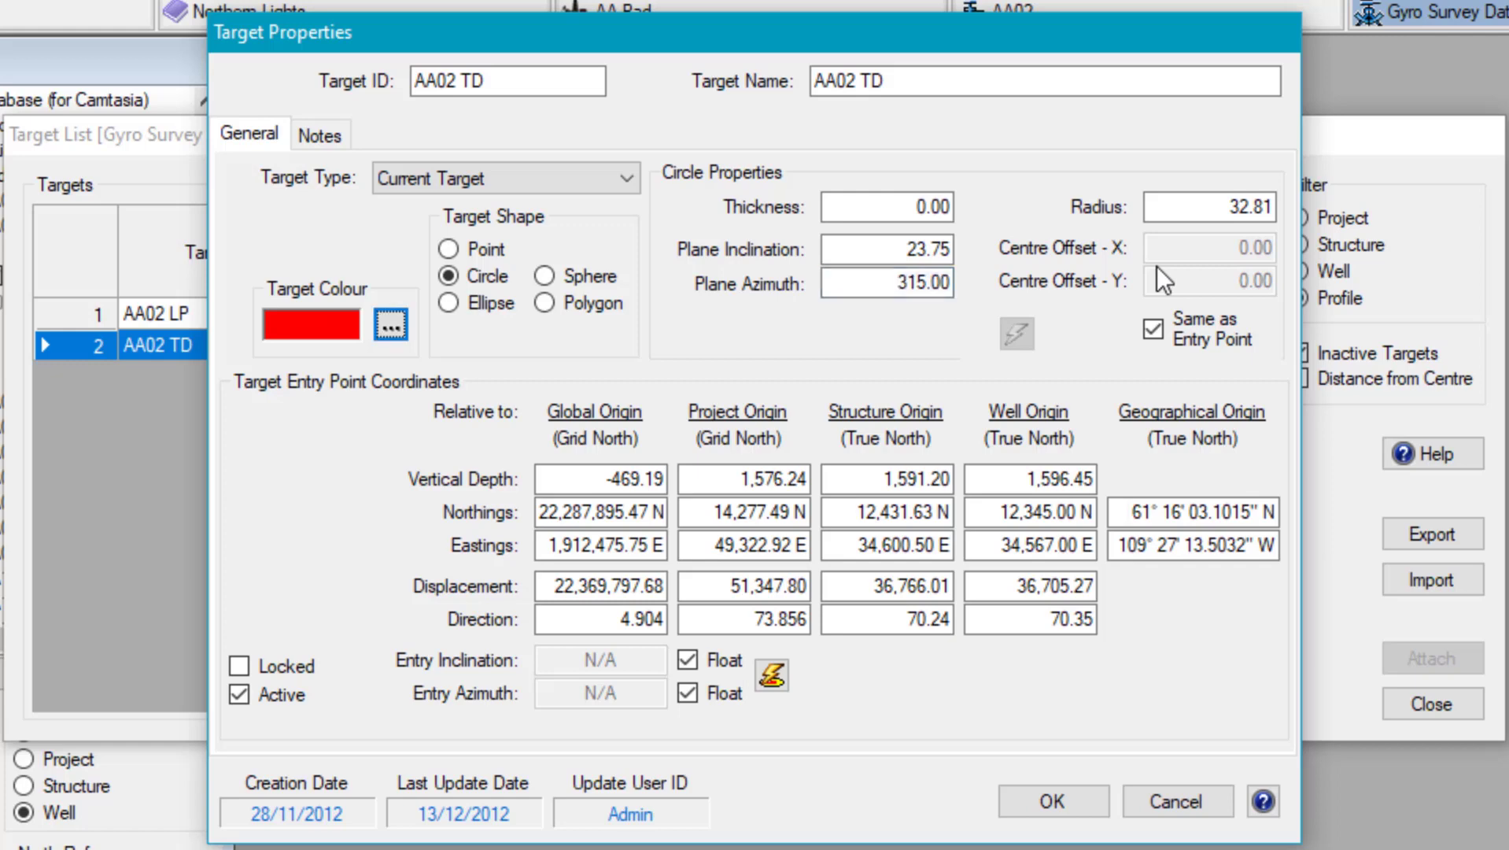
Set the target entry point's geographical latitude in degrees, minutes and seconds as 61 45 30 N
drag(1126, 511, 1301, 504)
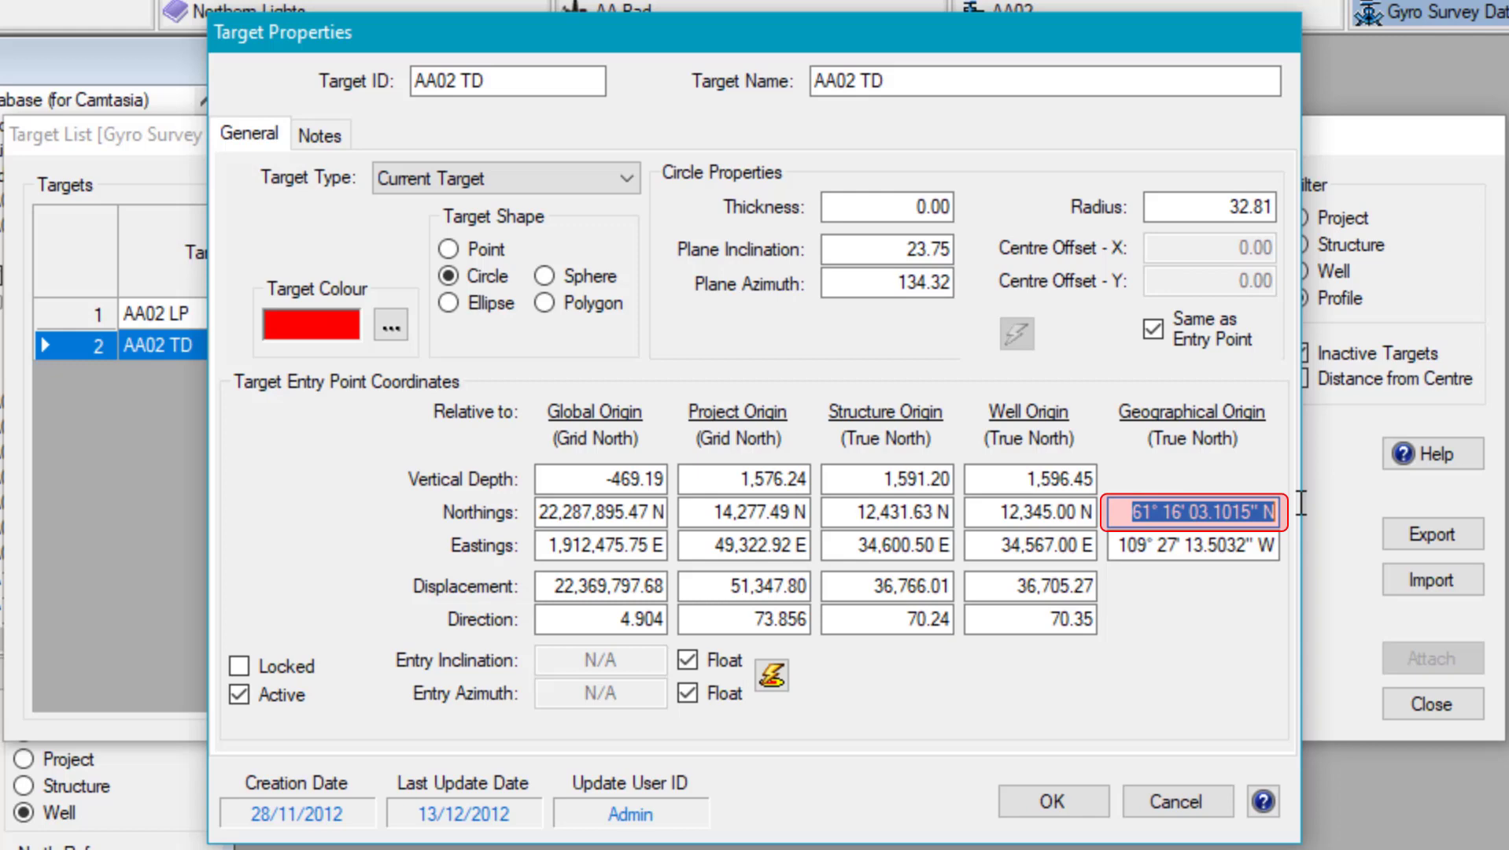
text(6)
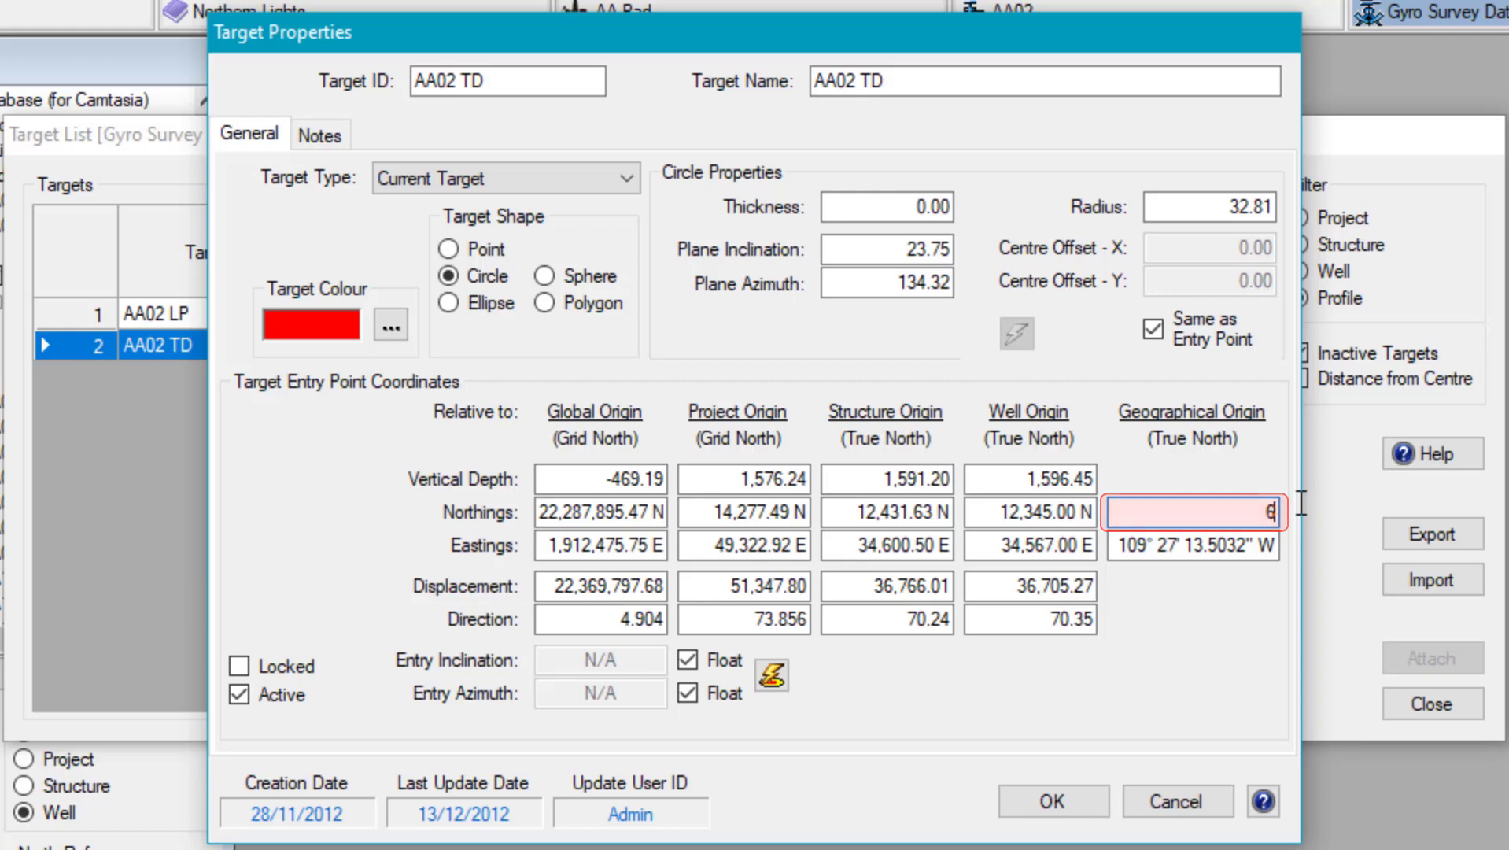
text(1 45)
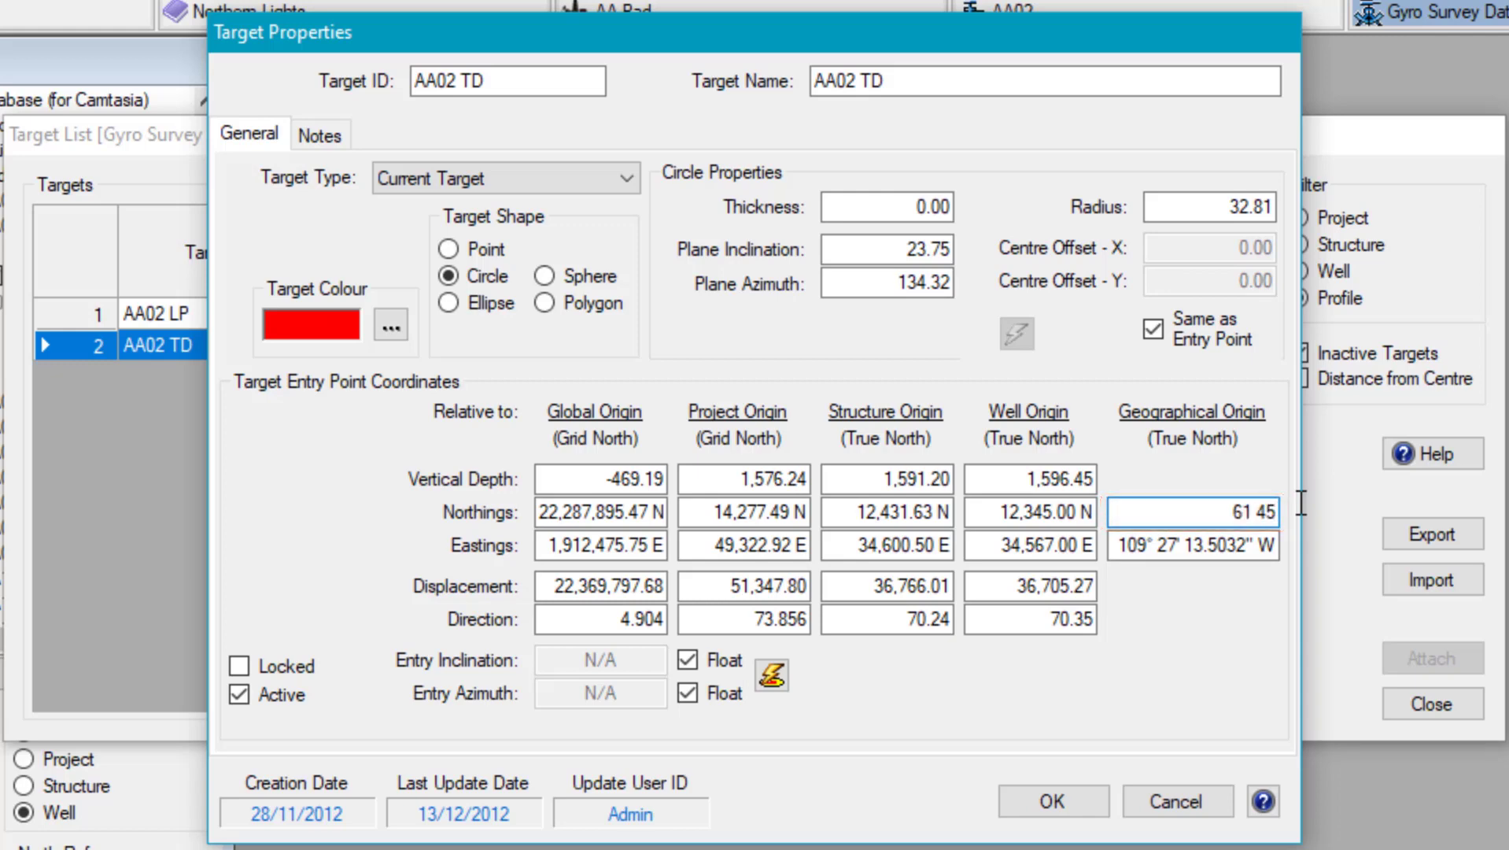
text( 30 N)
key(Tab)
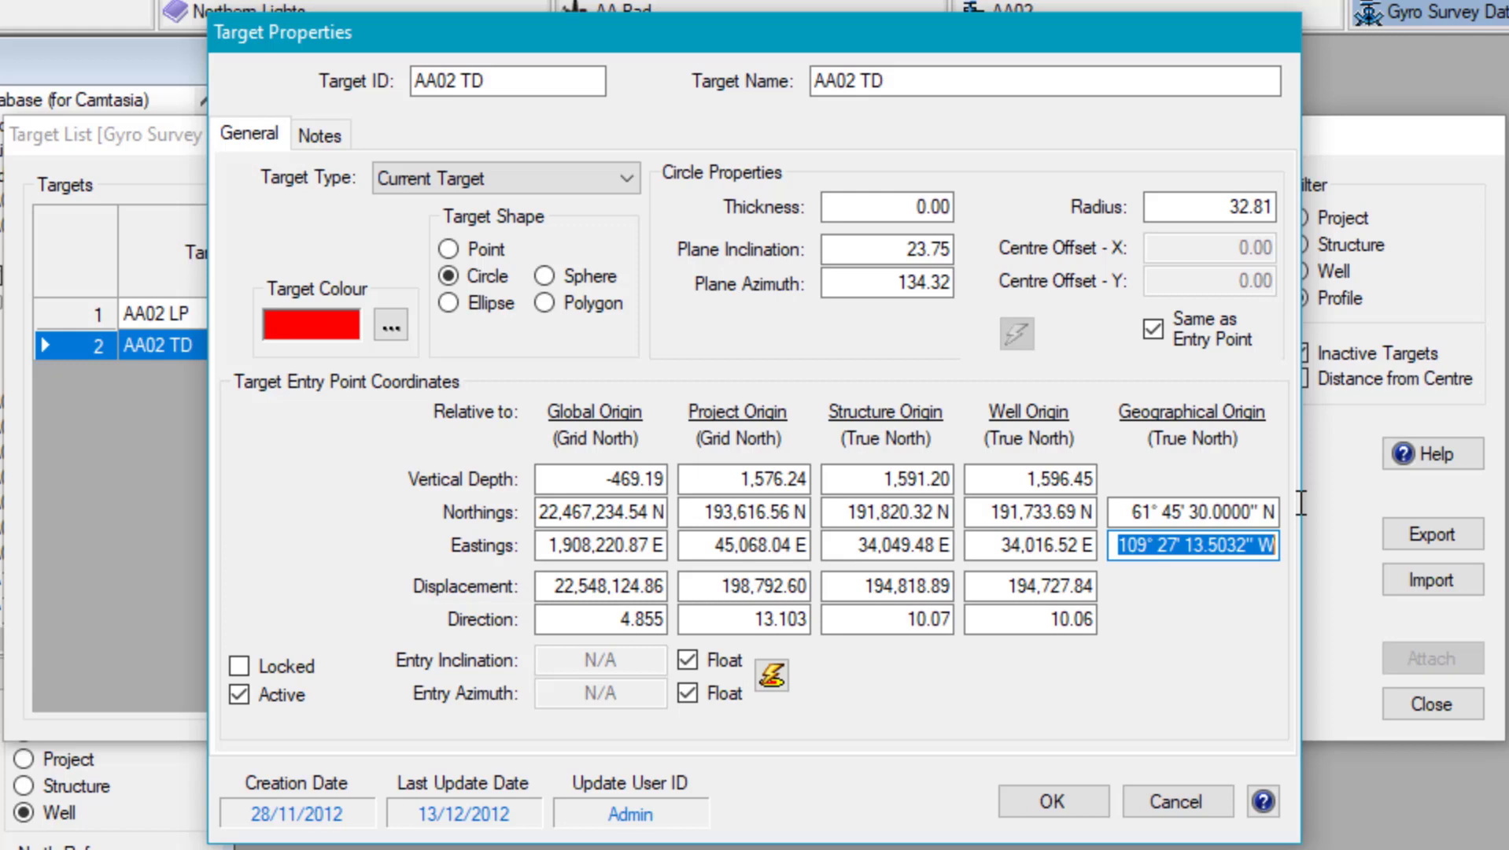
Set the target's Vertical Depth relative to the Structure Origin in metres as 1000M
click(913, 478)
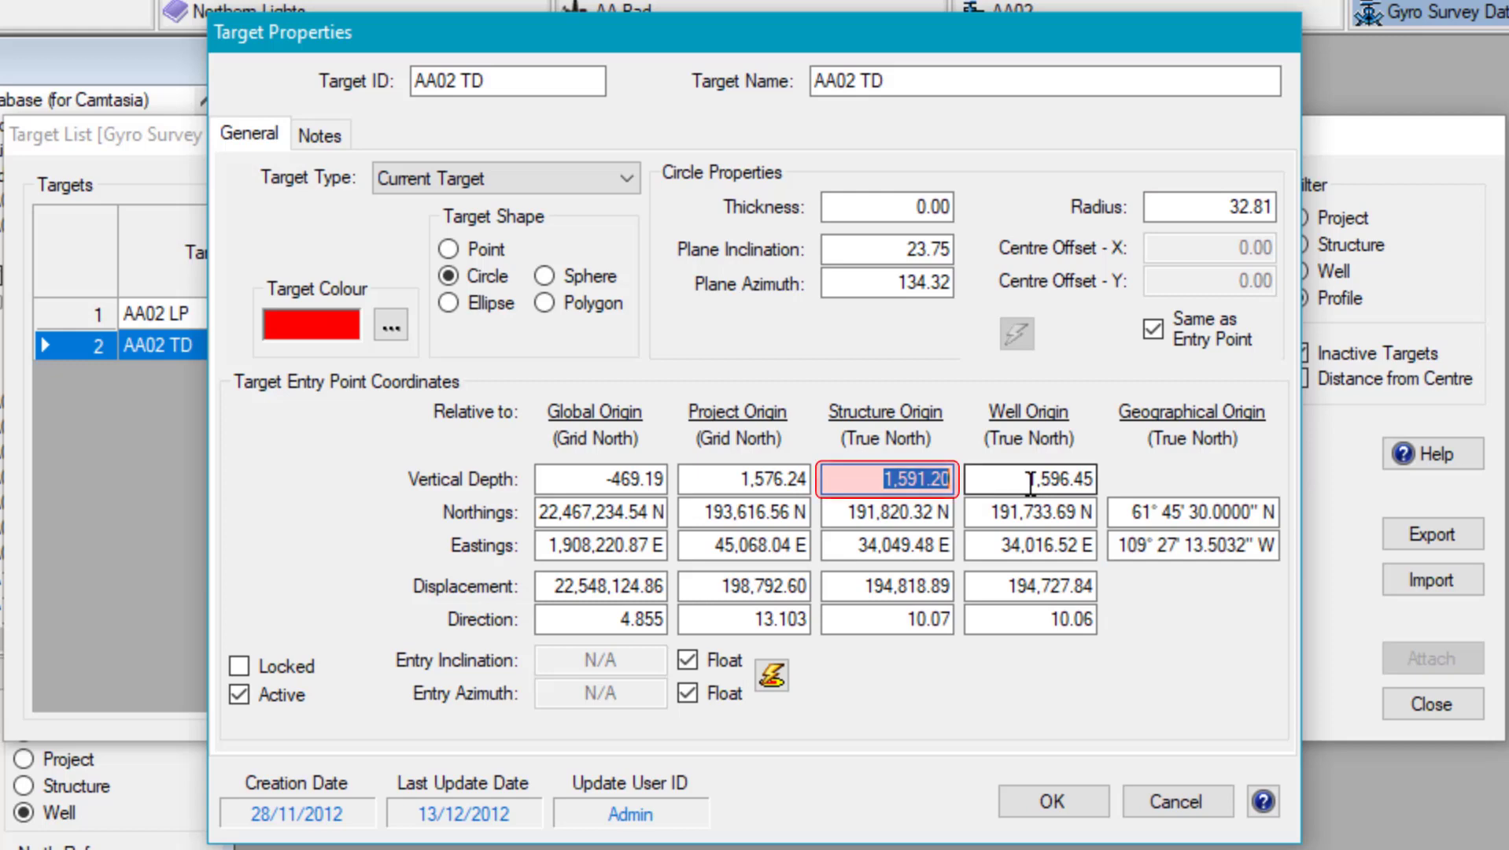
text(1)
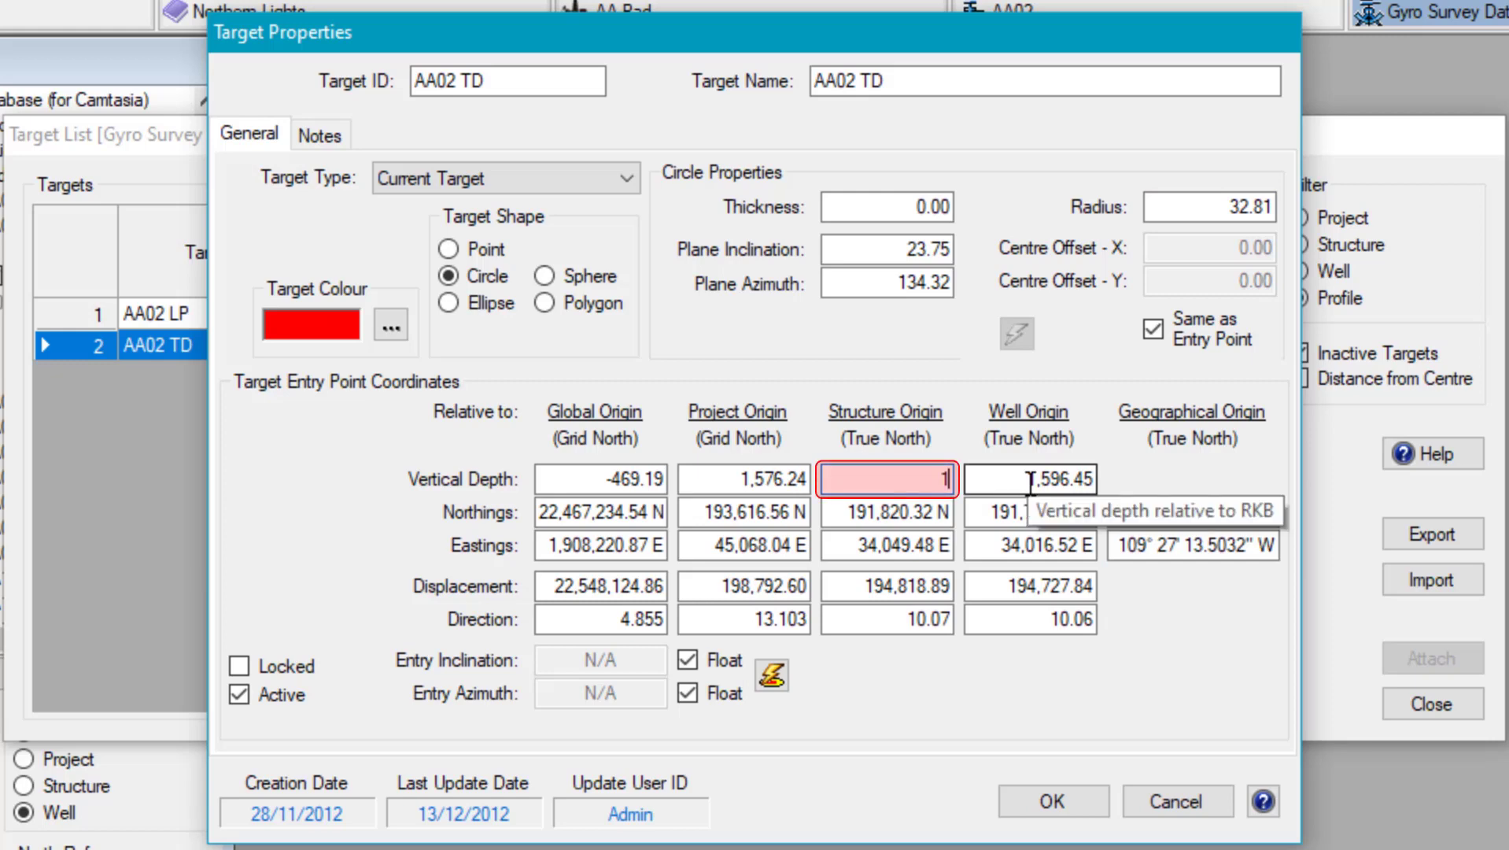
text(000M)
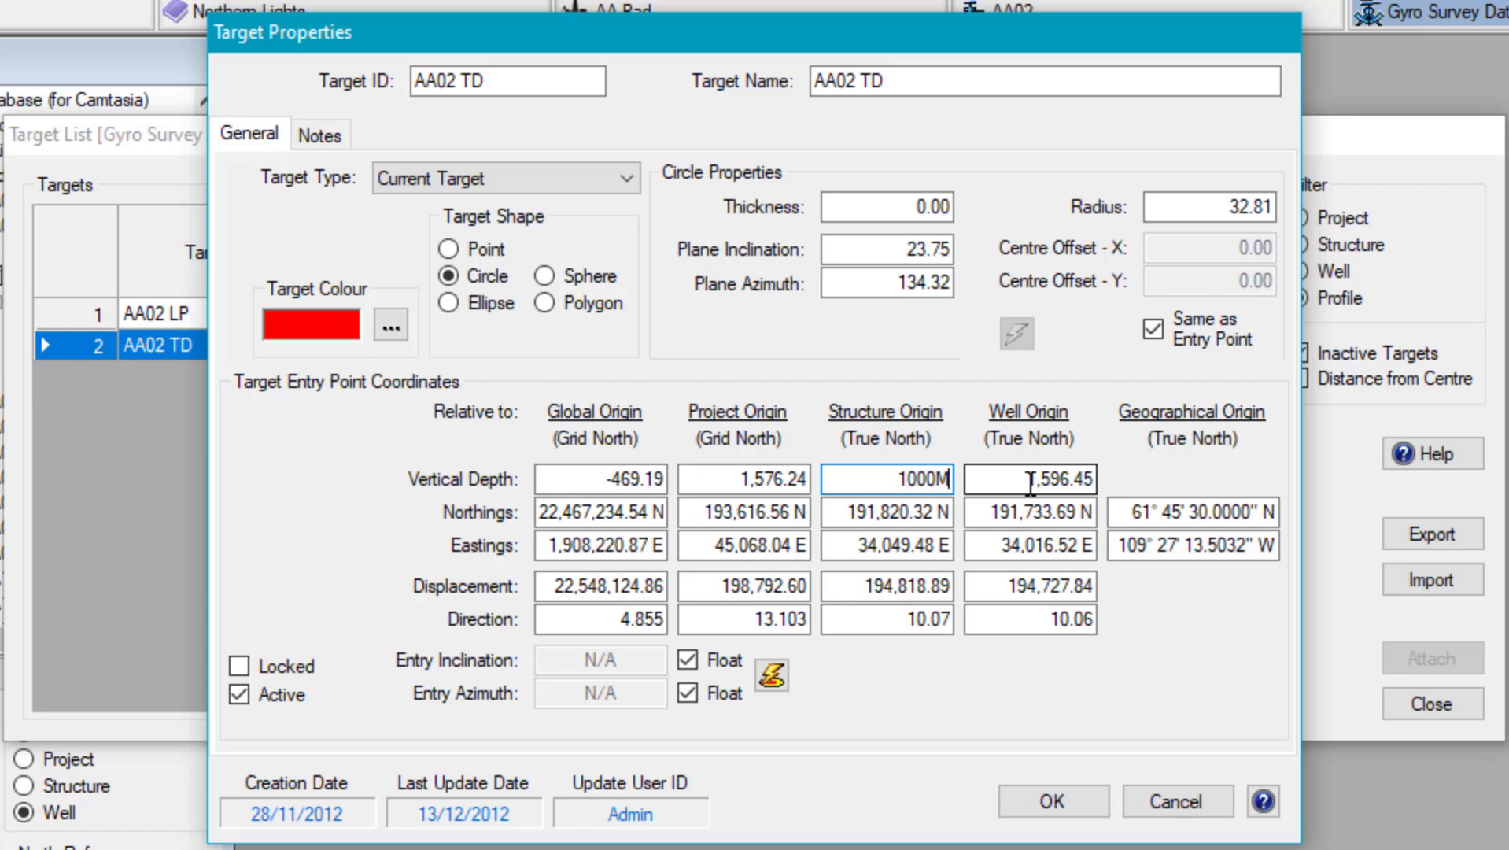
key(Tab)
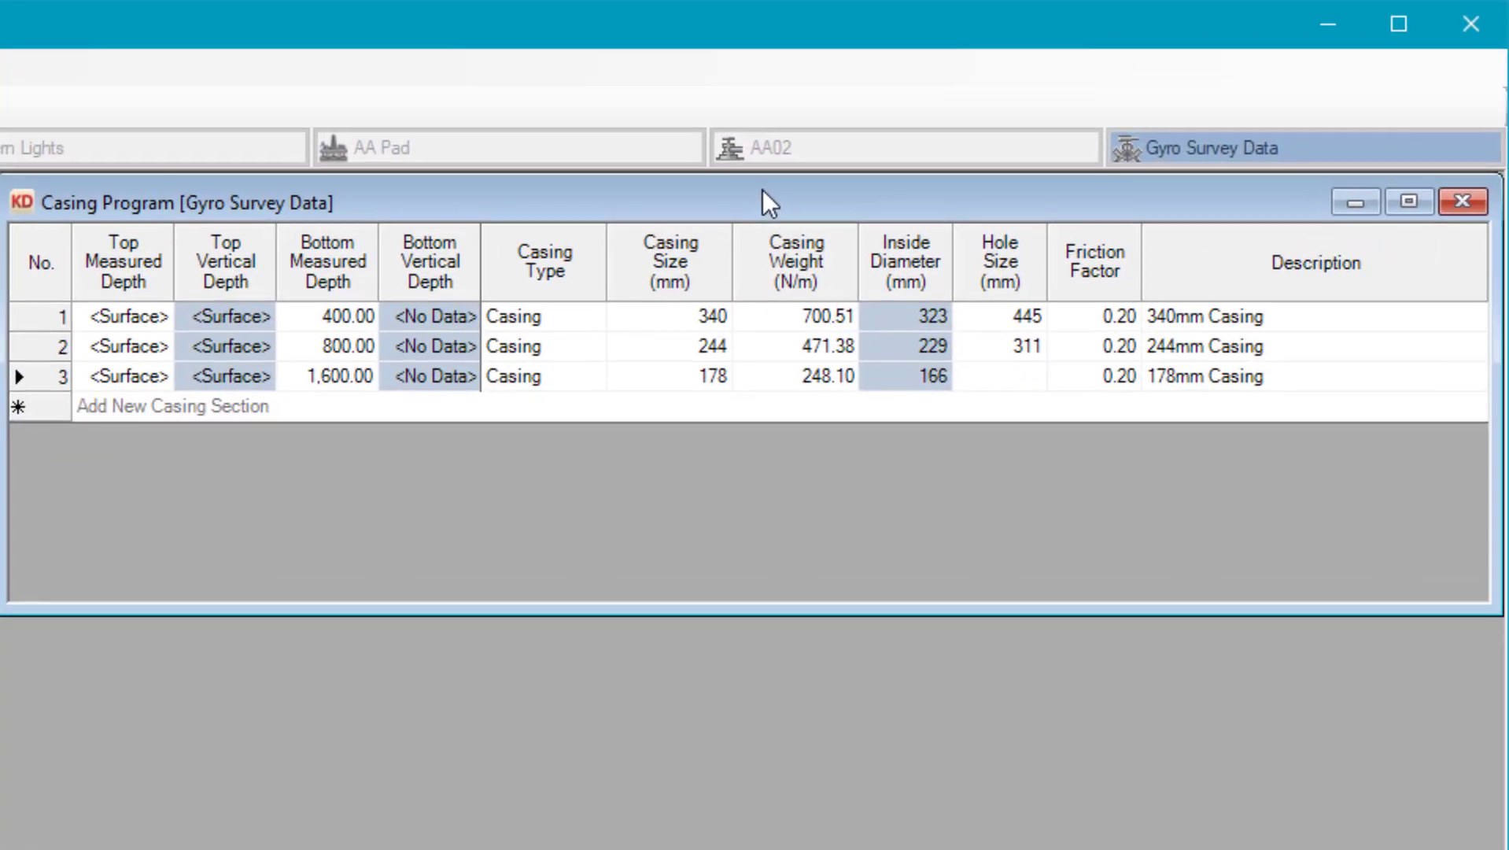
In the Casing Program, set the Hole Size of the 178mm Casing section in inches as 10"
click(1000, 368)
text(10")
key(Tab)
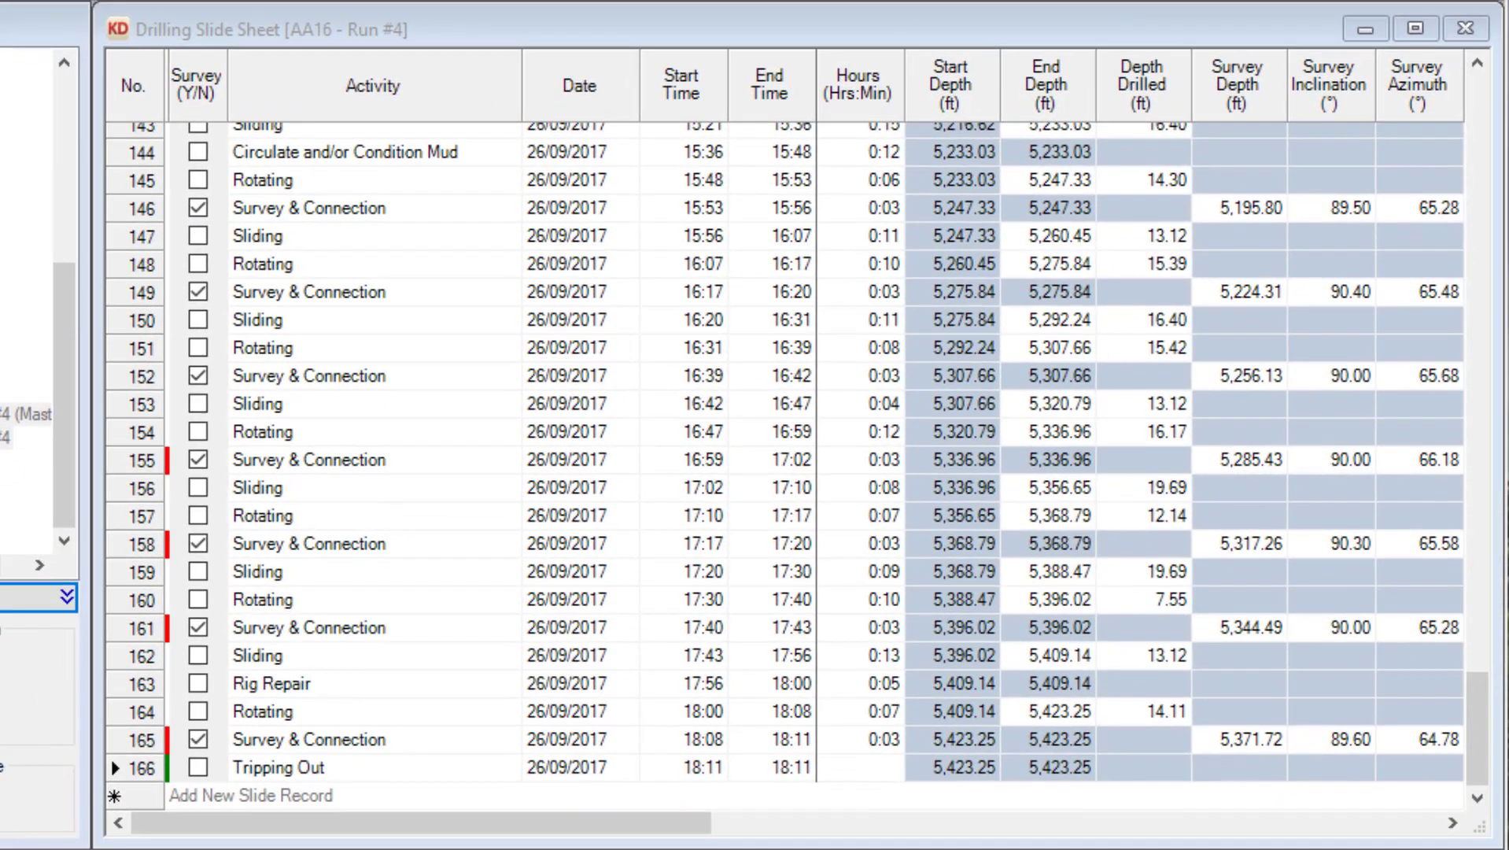
In the Drilling Slide Sheet, set the Hours of the Tripping Out record in row 166 to 4:30 and its End Time to 930
click(883, 767)
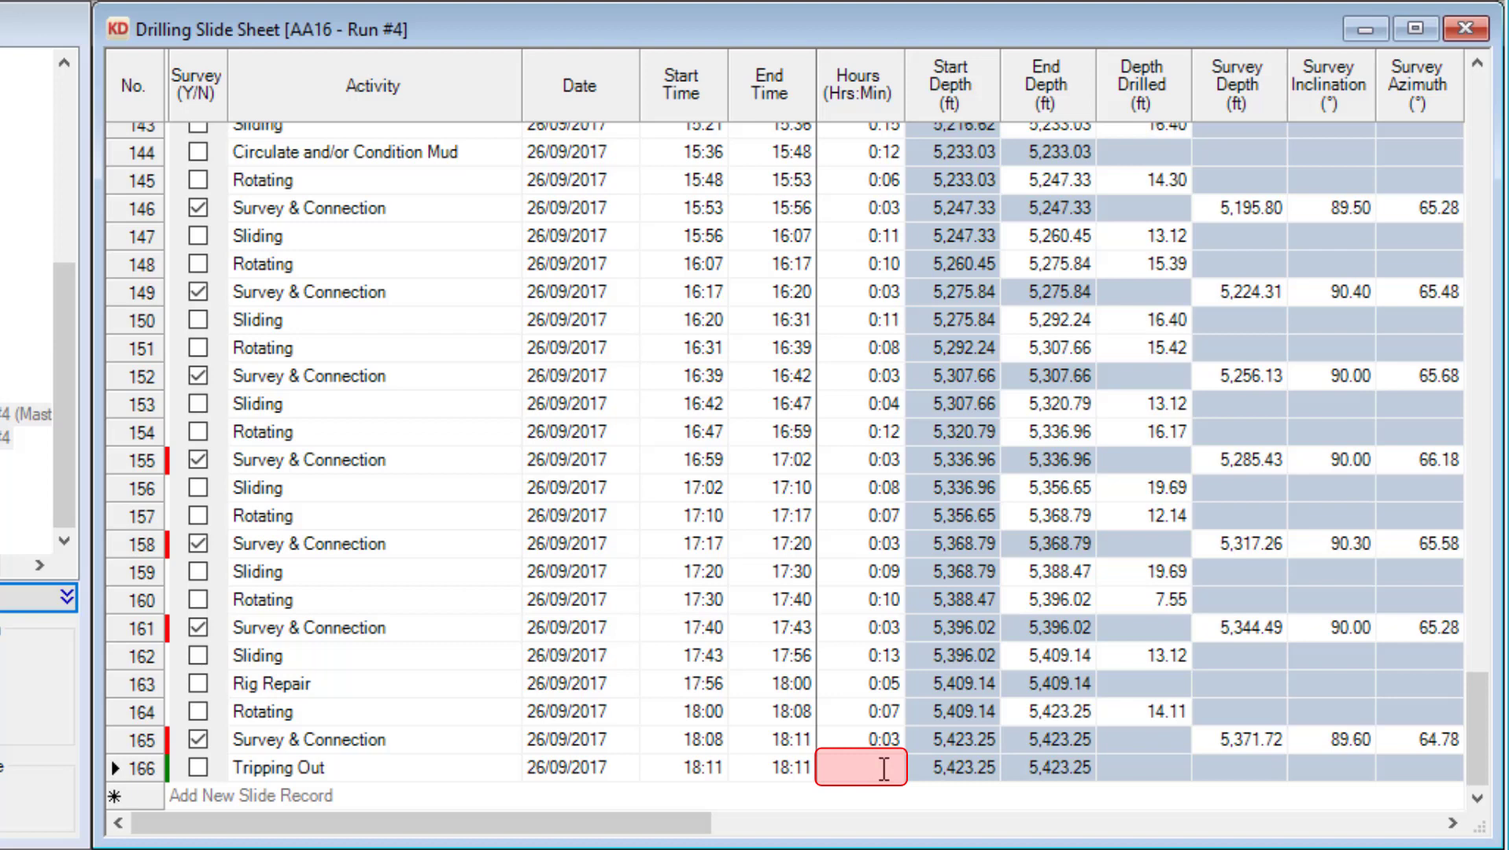
text(4:30)
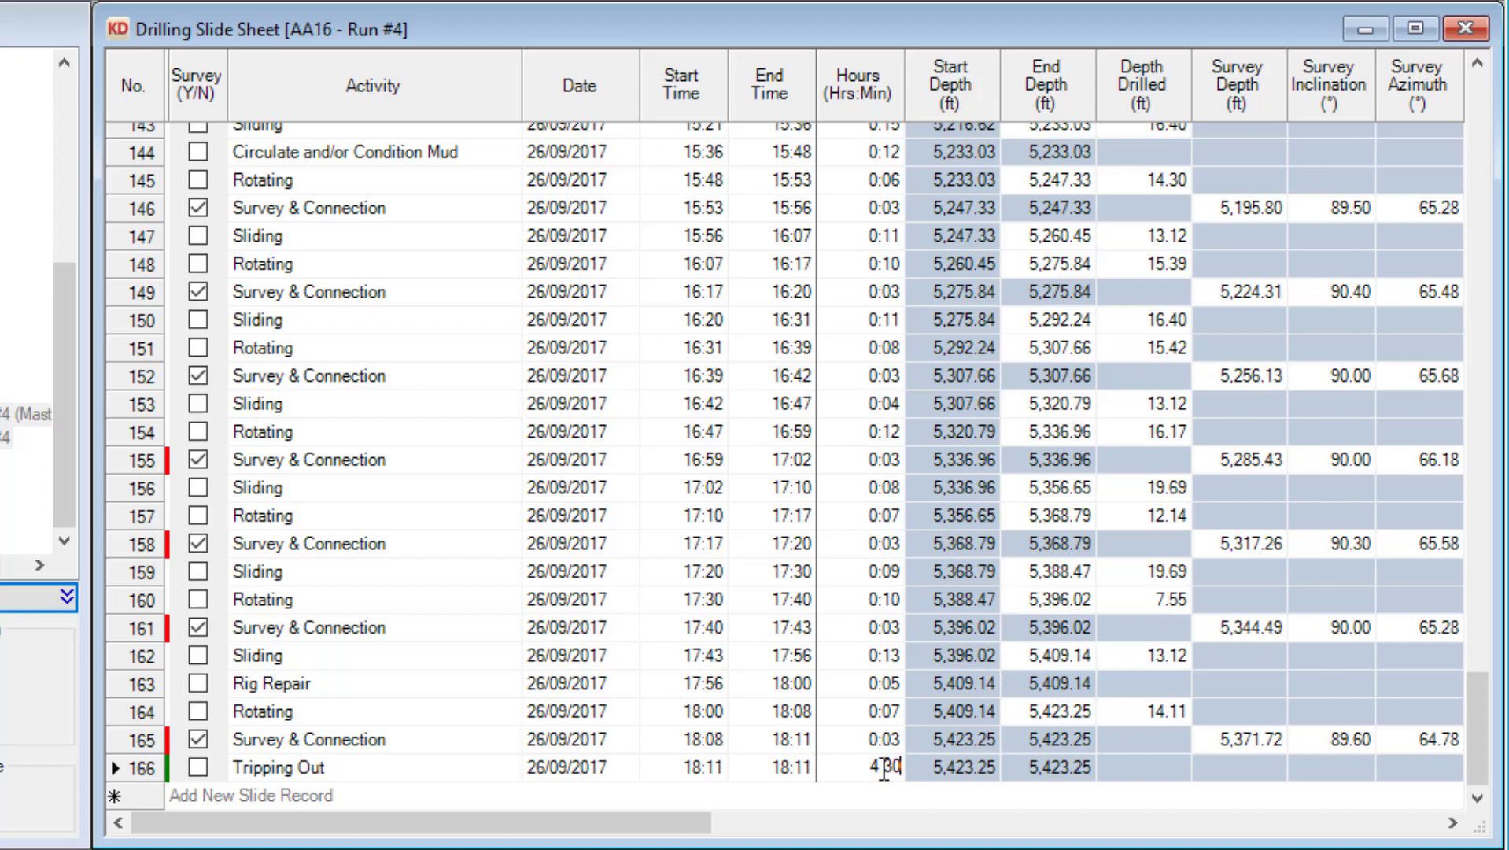
key(Tab)
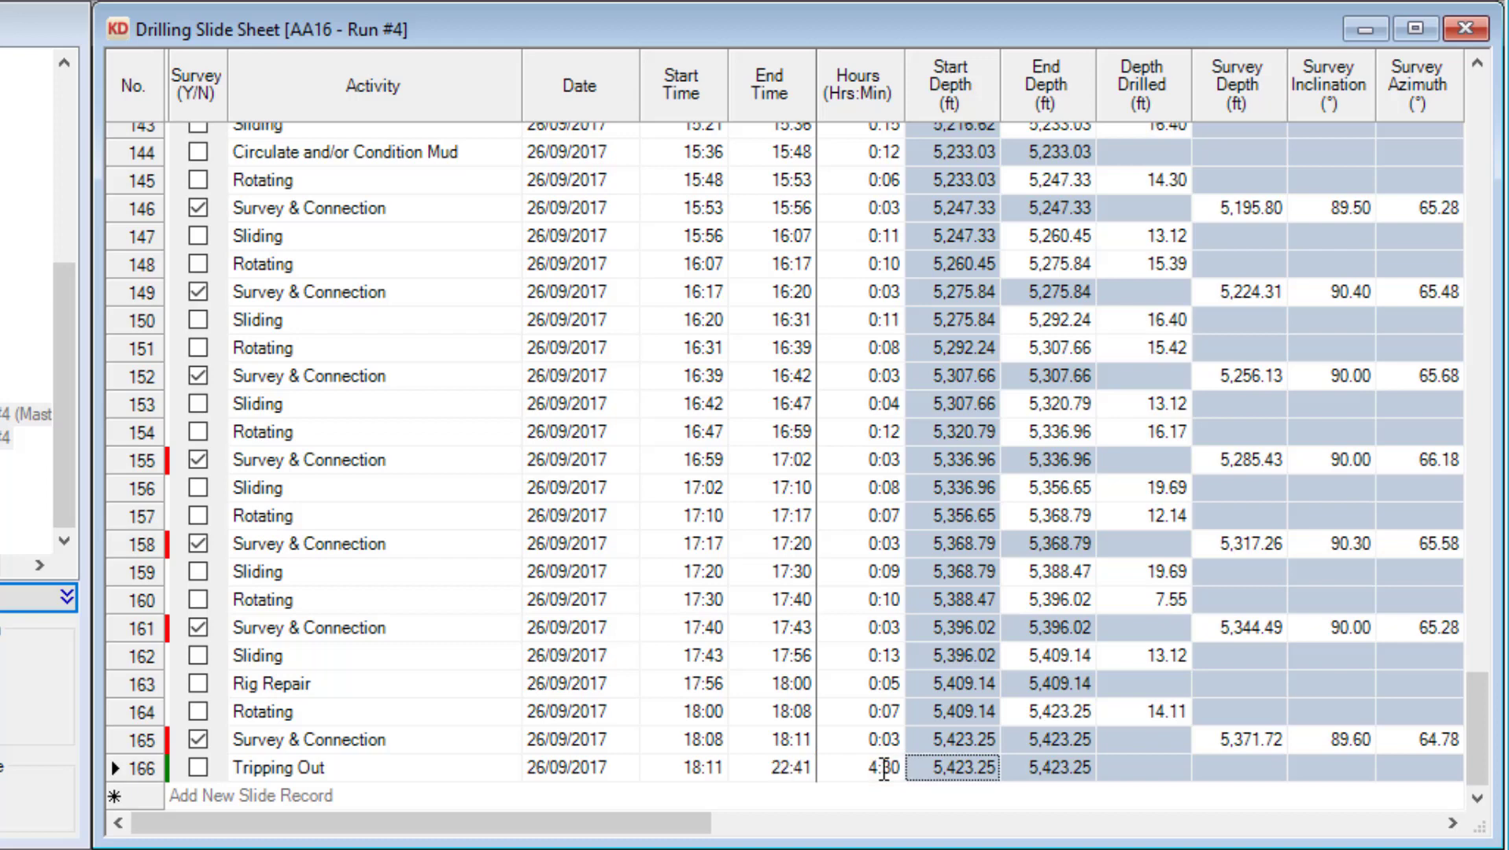
key(shift+Tab)
key(shift+Tab)
text(9)
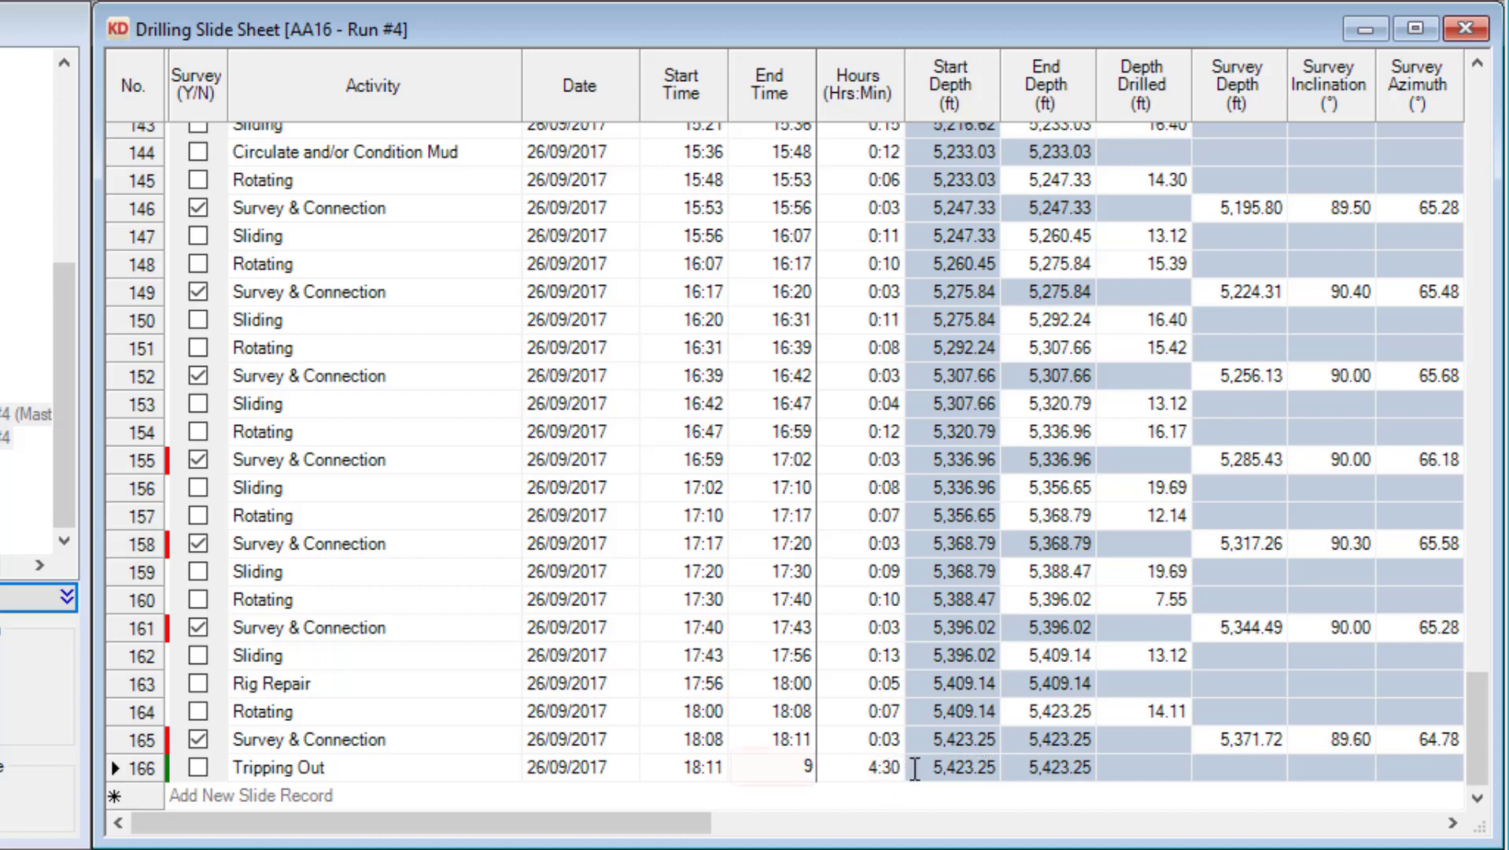
text(30)
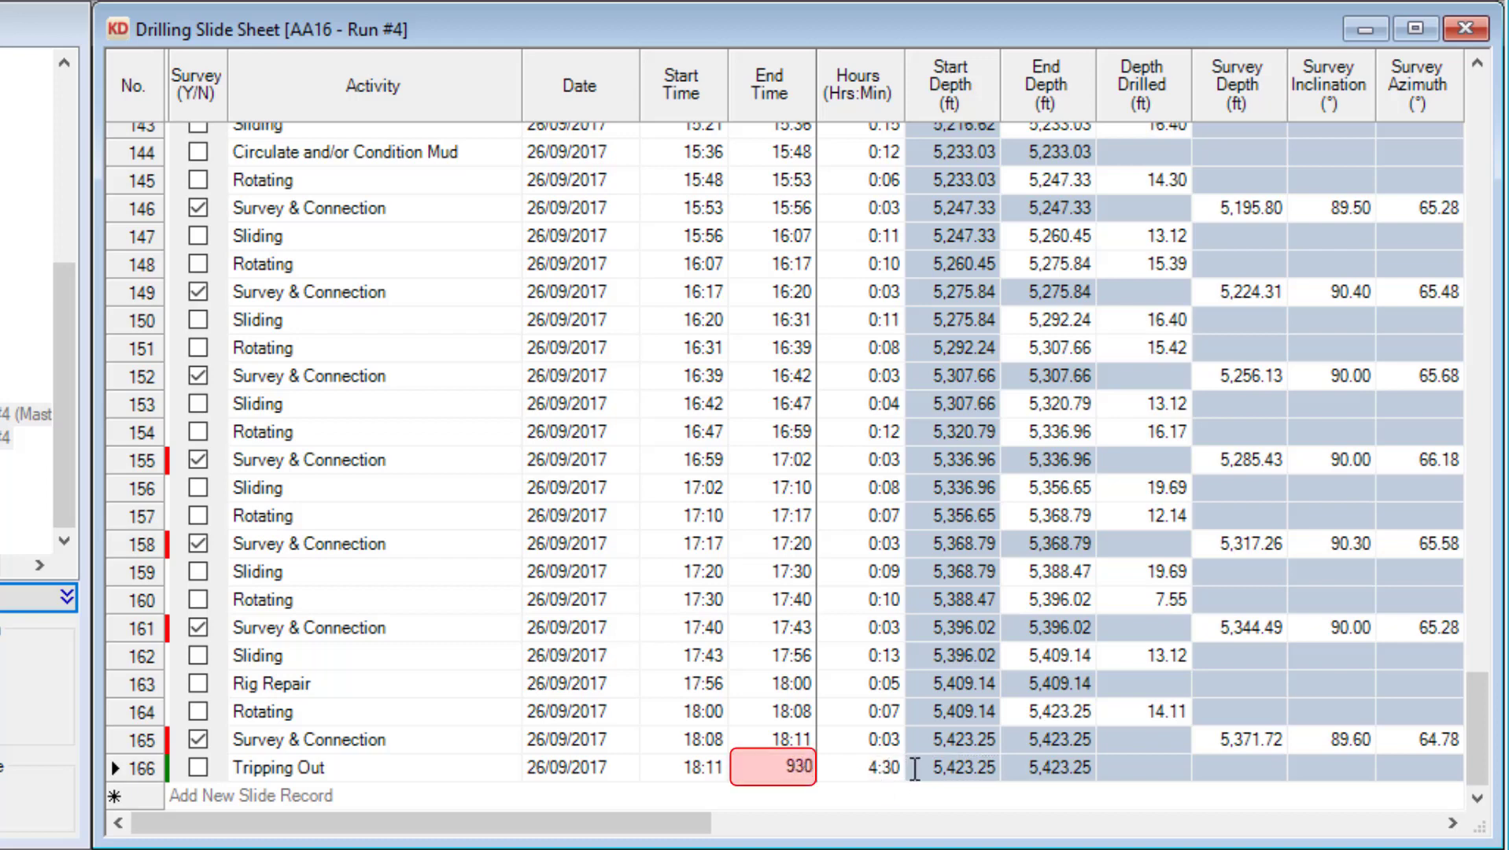
key(Tab)
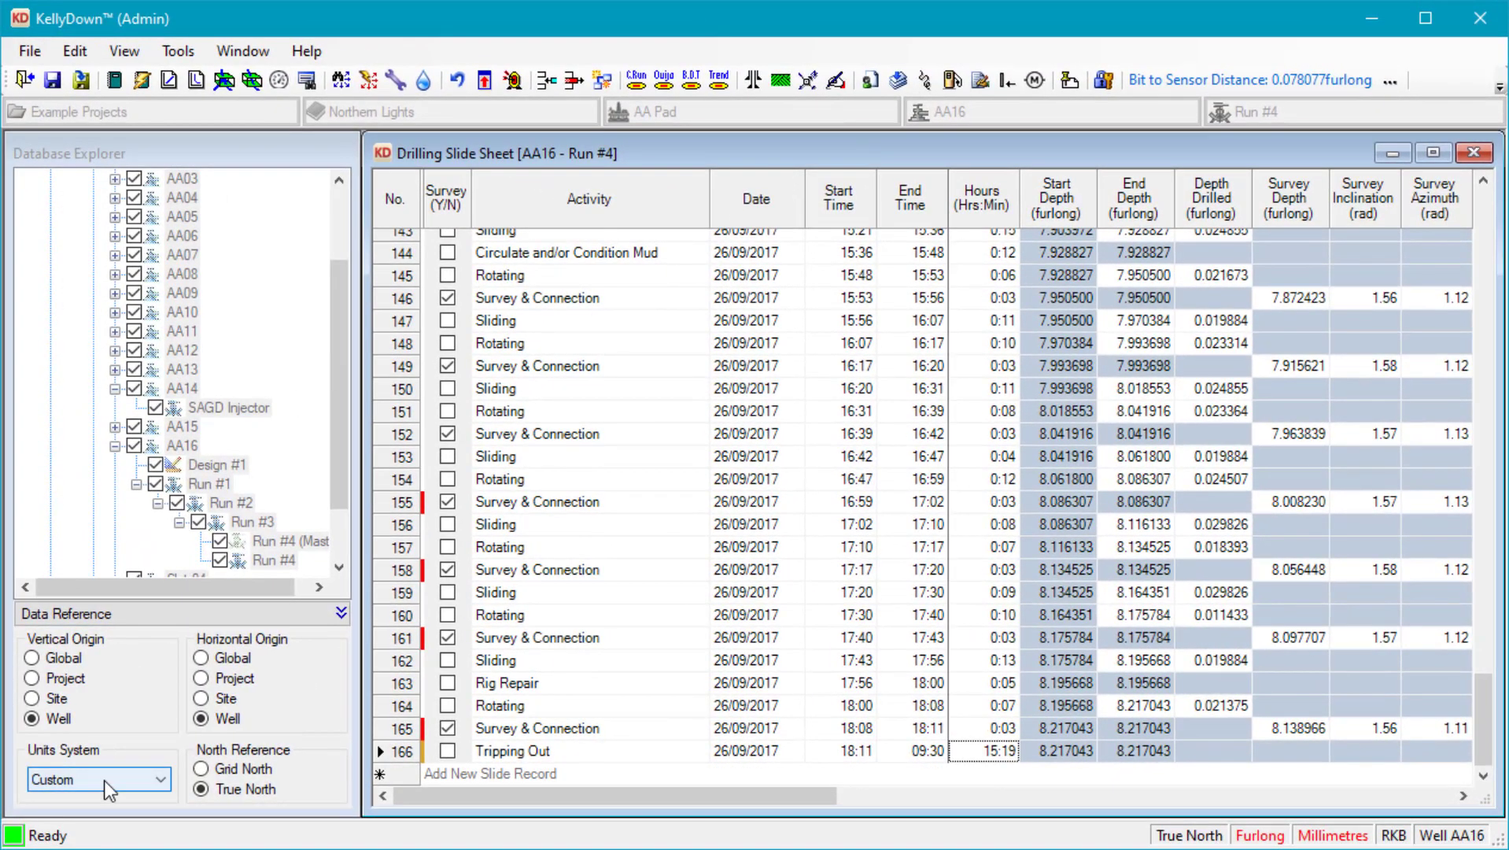
Change the Units System to SI (Metric)
click(104, 779)
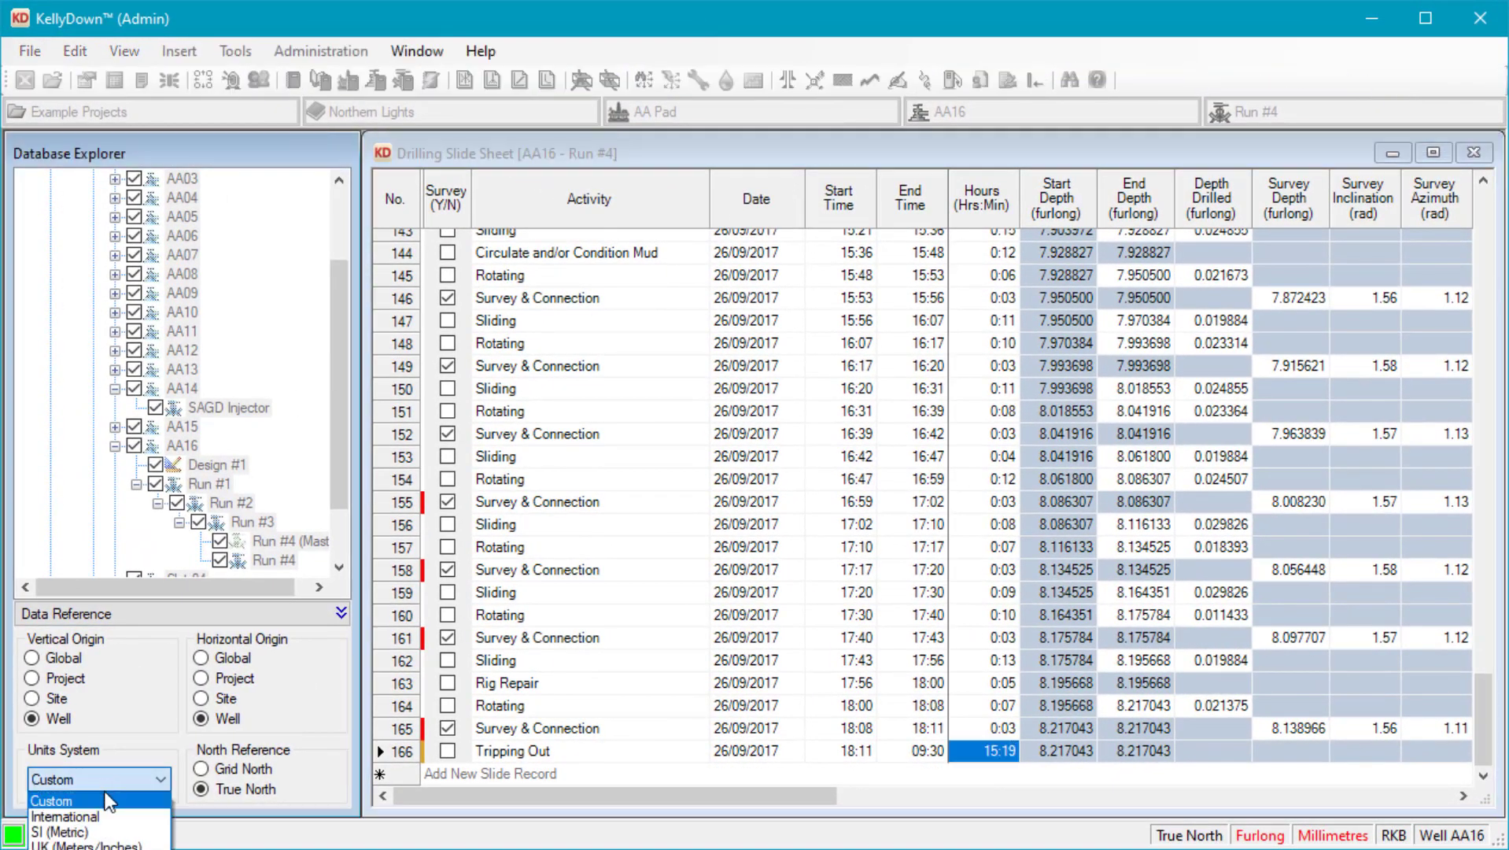
click(104, 832)
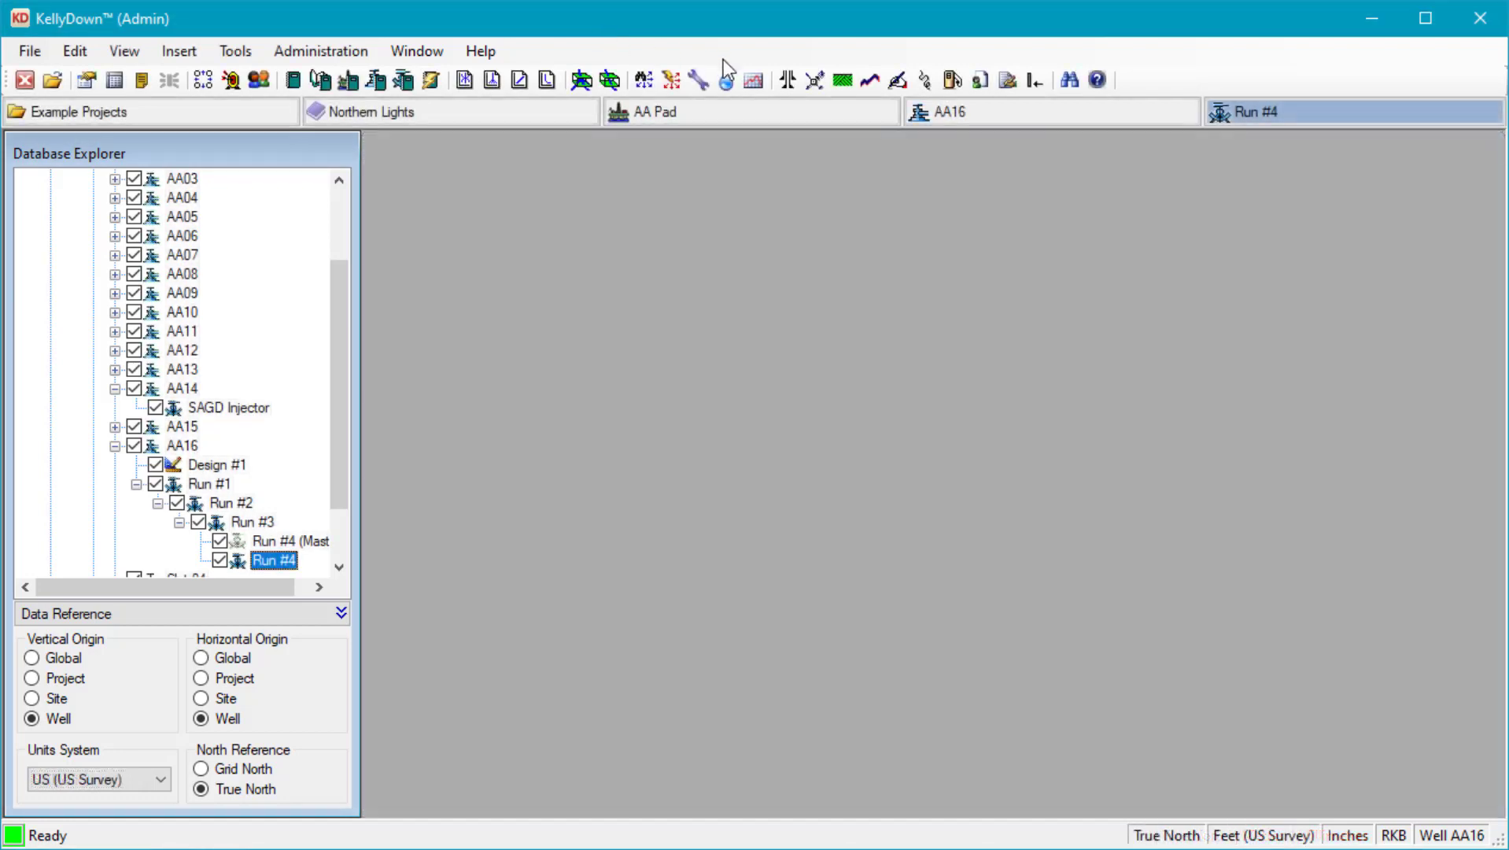
Open the Well Properties of AA16 and go to the Well Name field
click(995, 112)
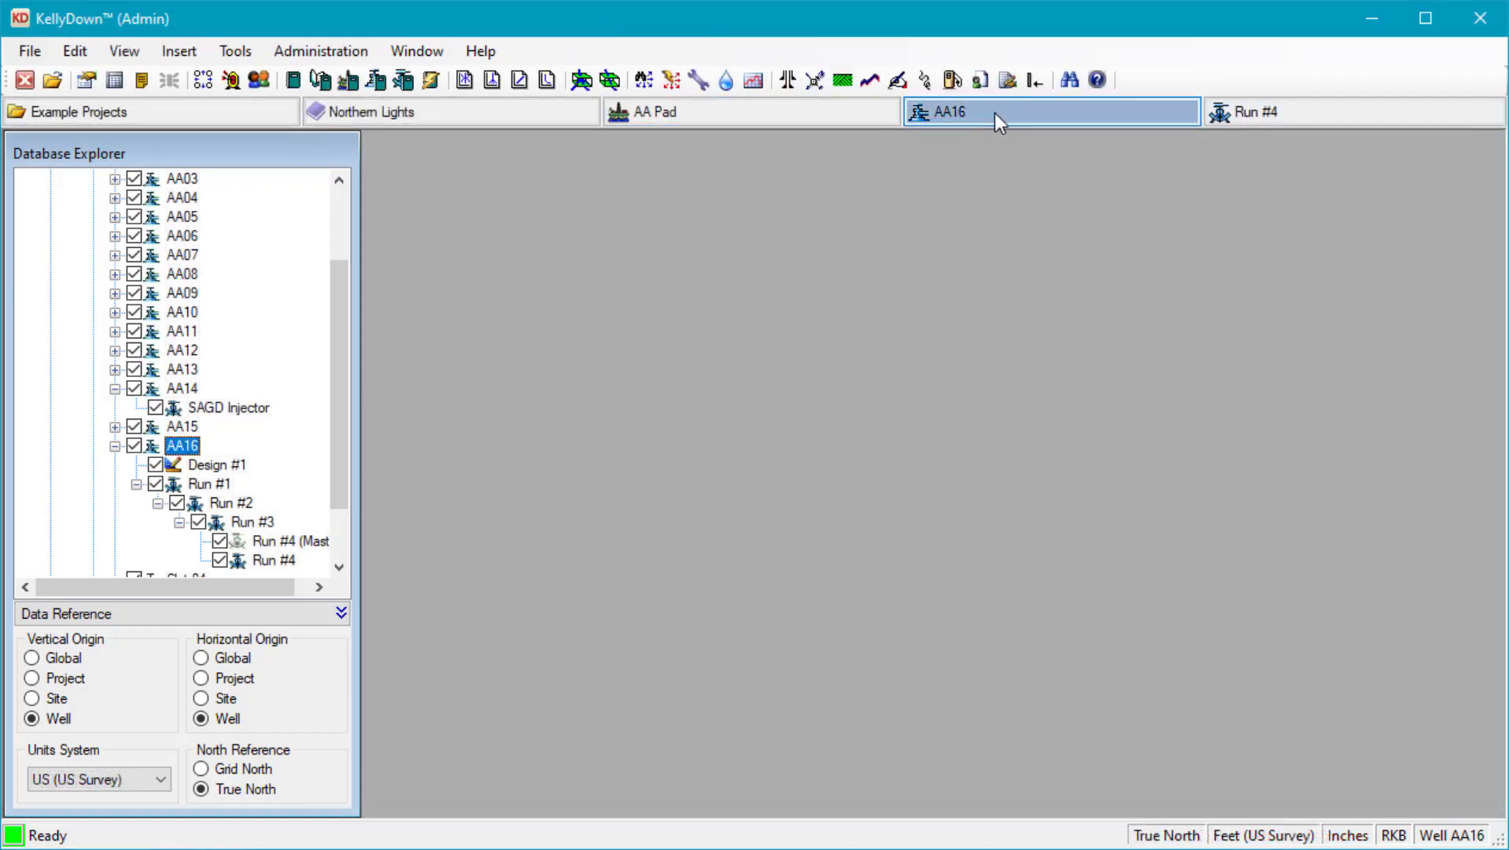
right_click(995, 112)
click(1090, 126)
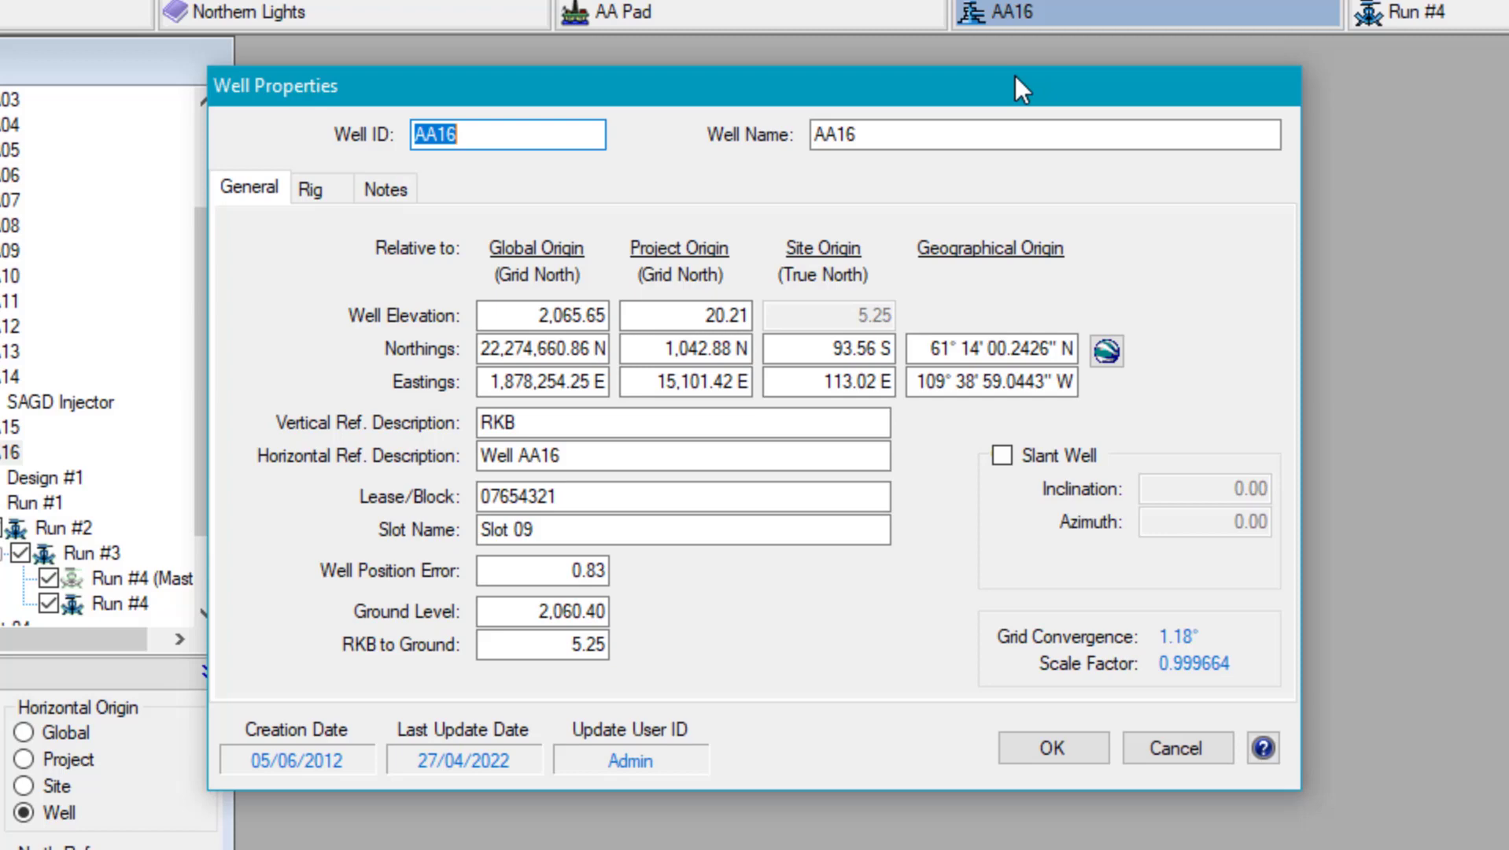
click(815, 135)
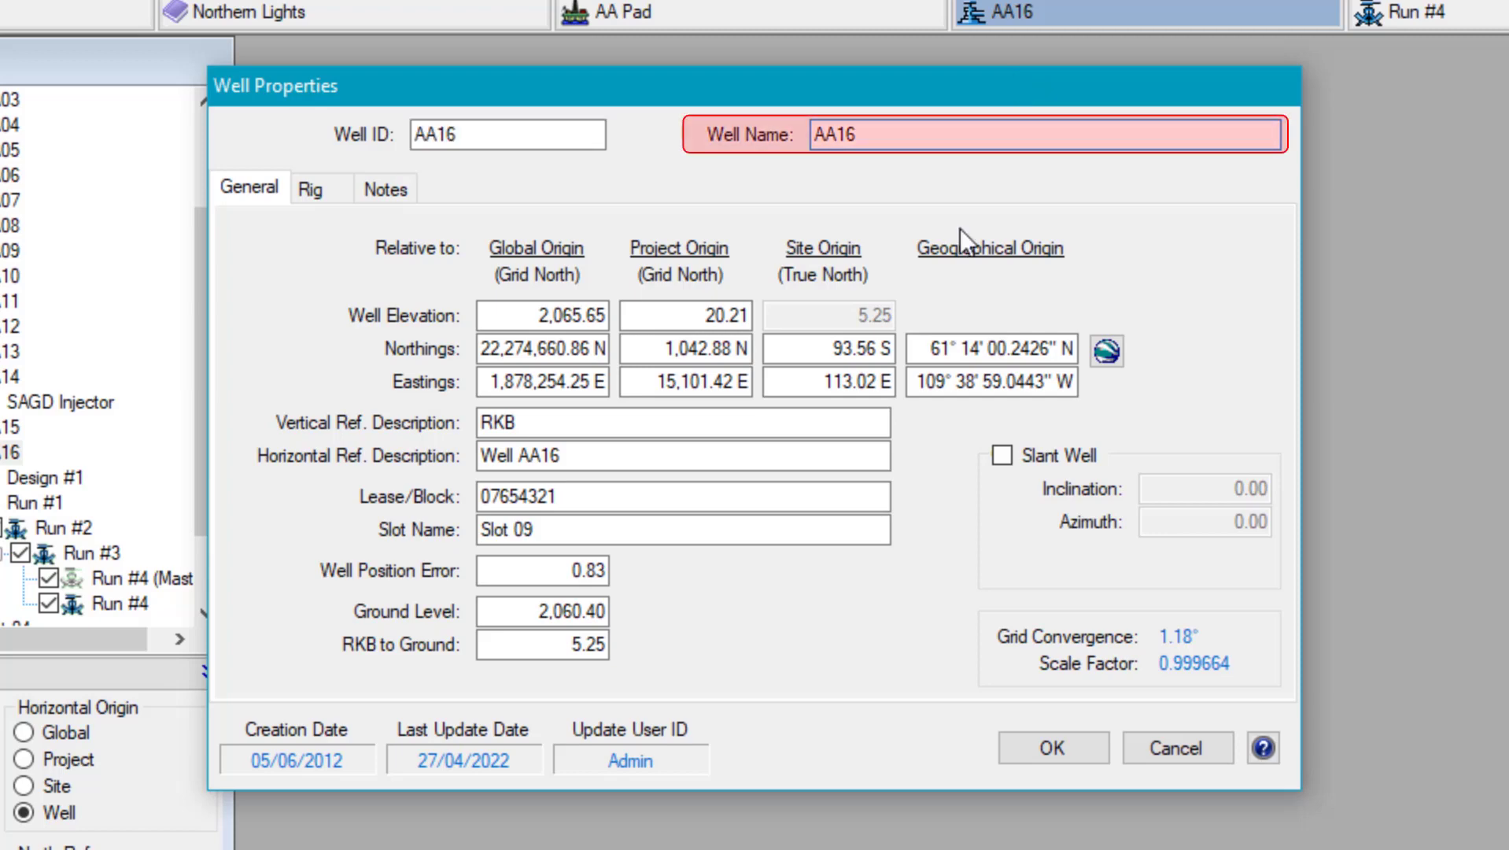
Set the Well Name of well AA16 to "Northern Lights AA16"
text(Norther)
text(n Light)
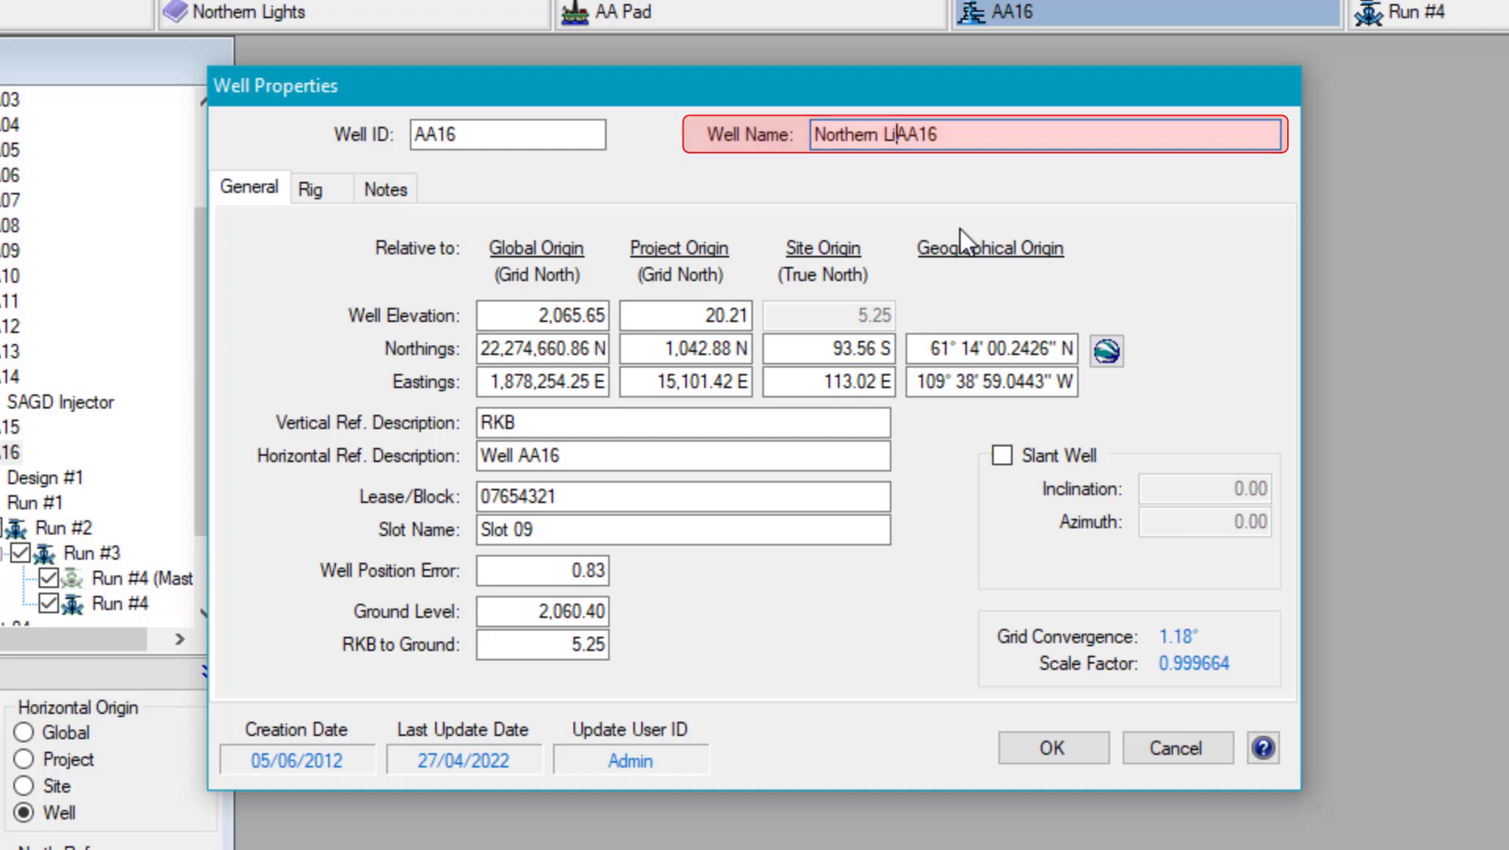
text(s)
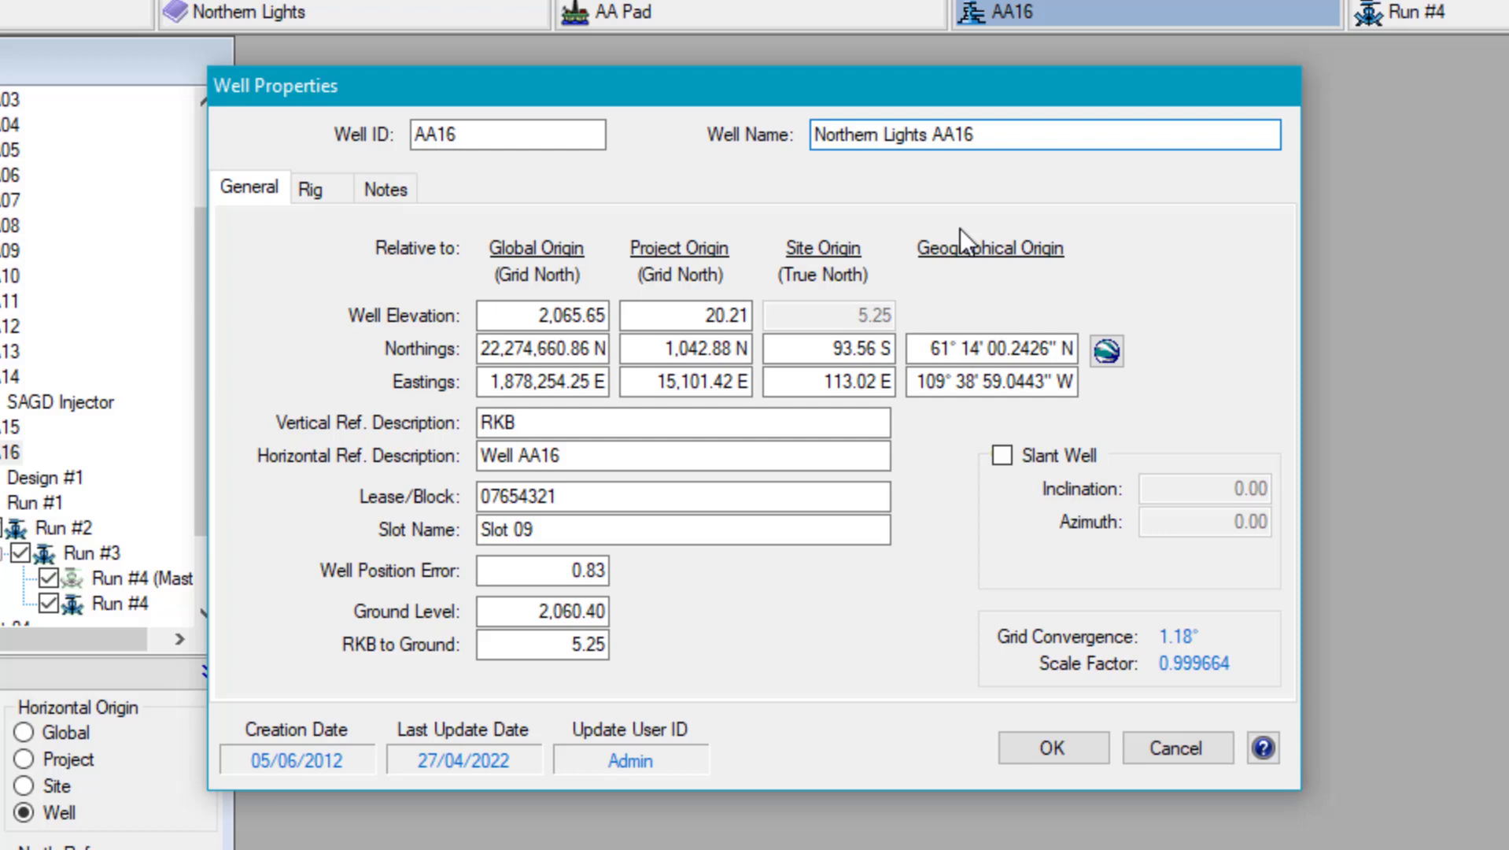
Try to accept the Well Properties of AA16 with an empty Well Name
key(ctrl+a)
key(BackSpace)
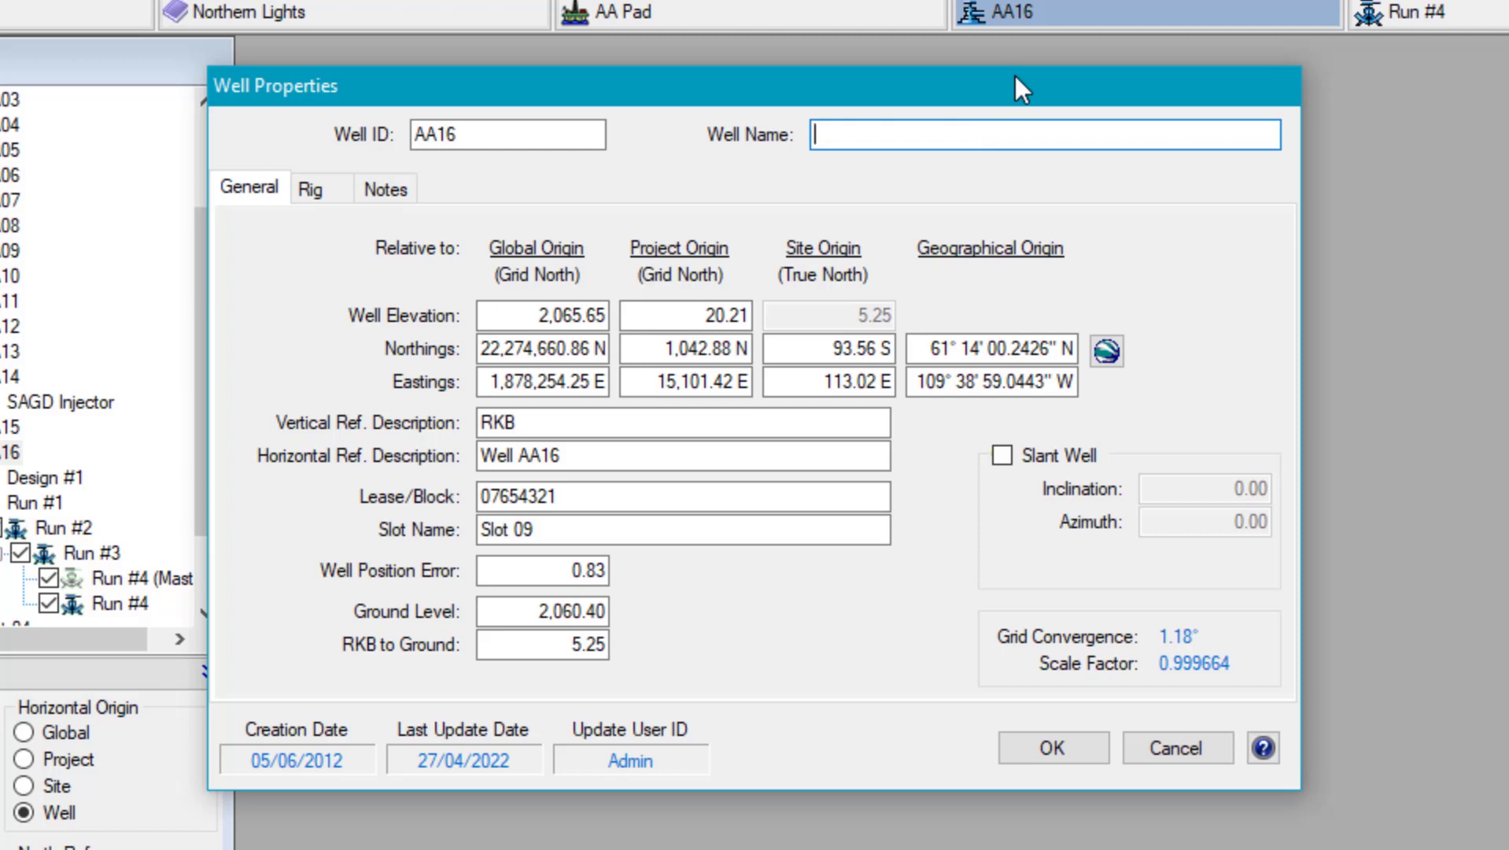
key(Return)
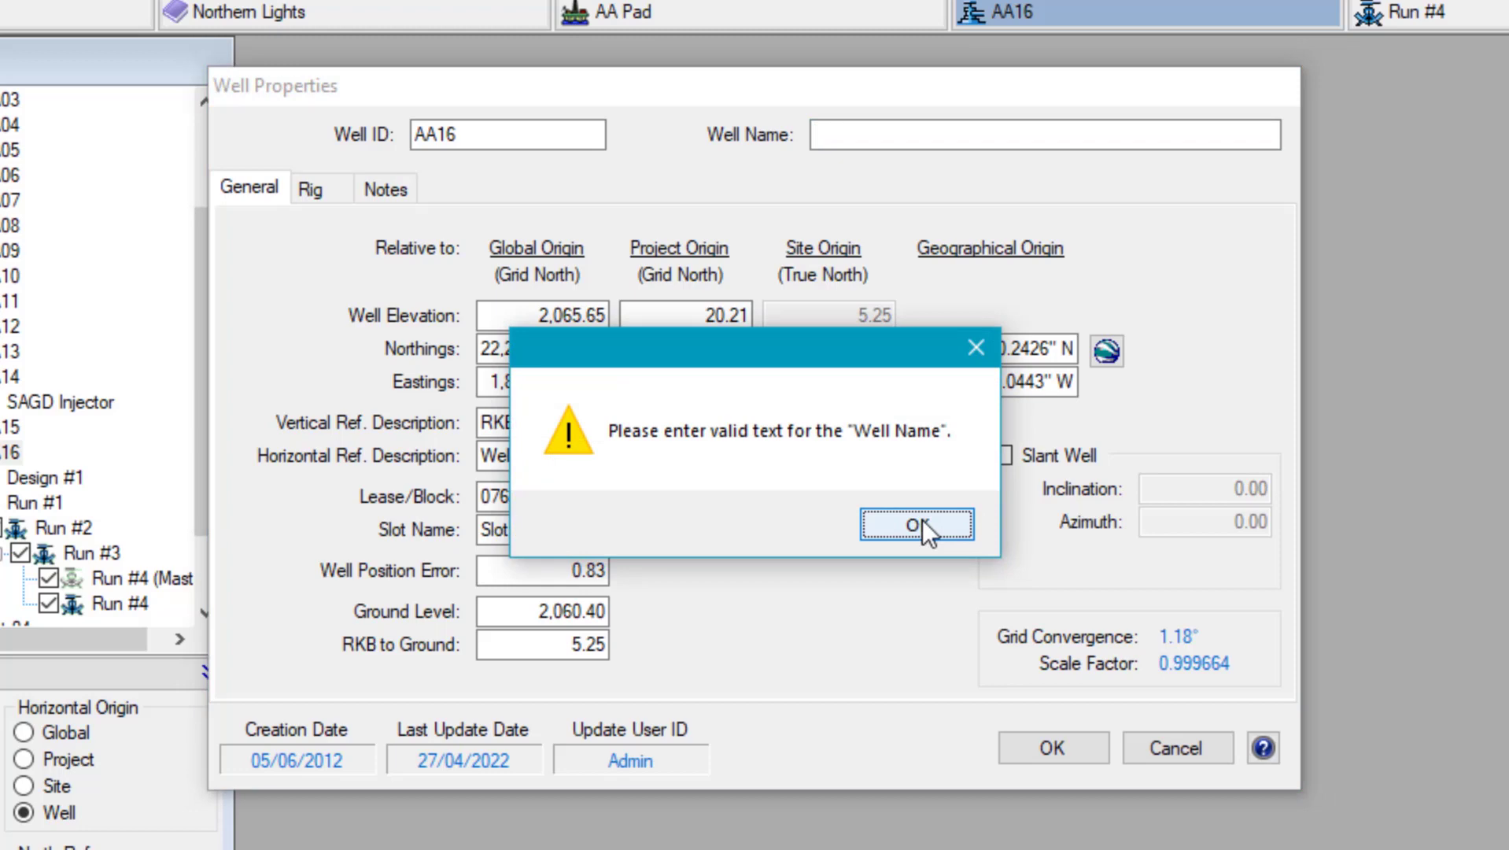
click(922, 518)
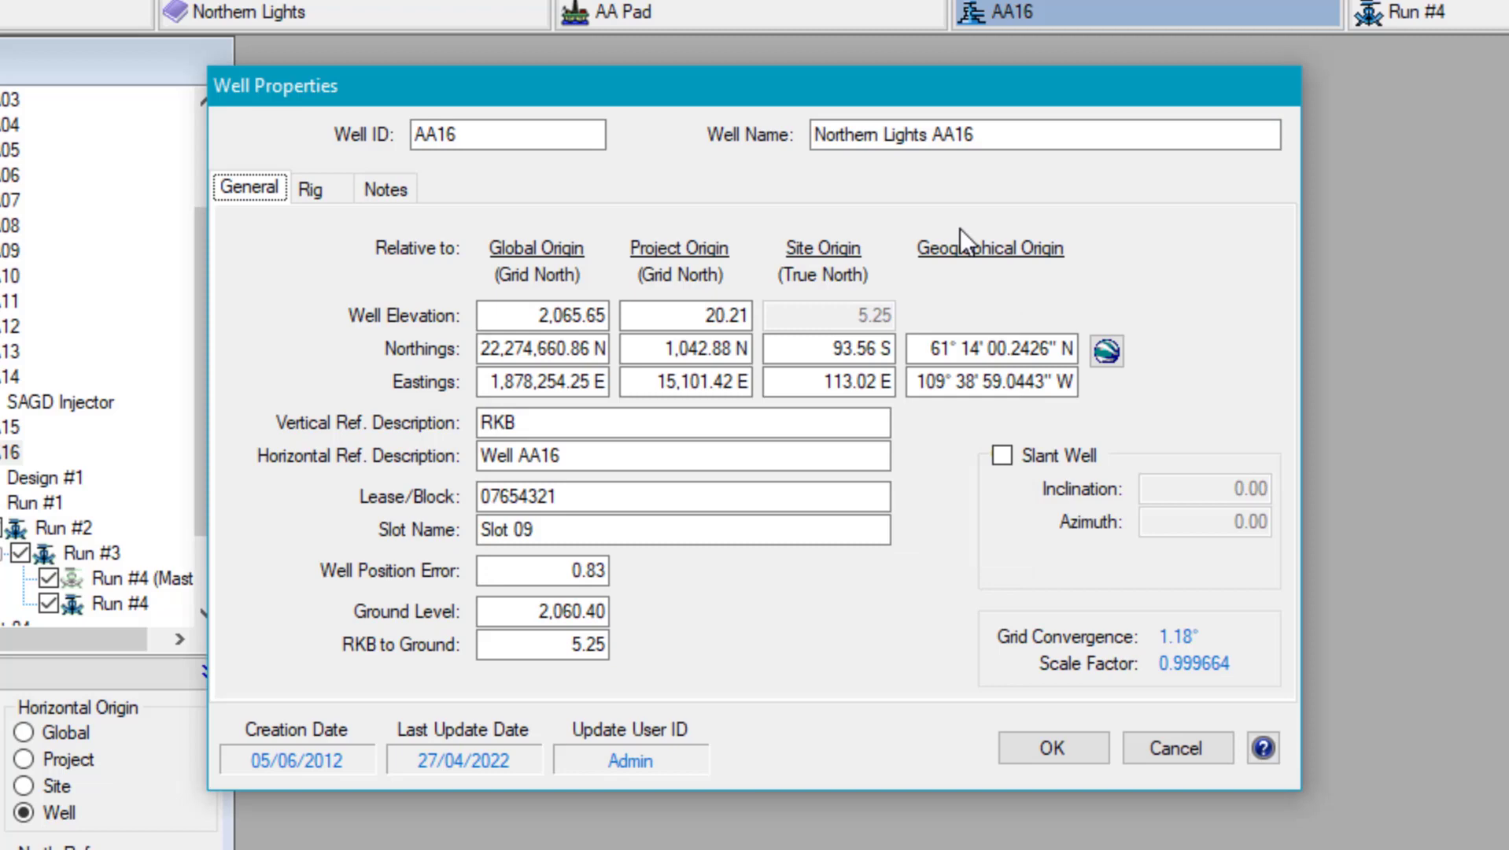
Review the rig data, notes, and creation and update details of well AA16, and accept its properties
click(312, 192)
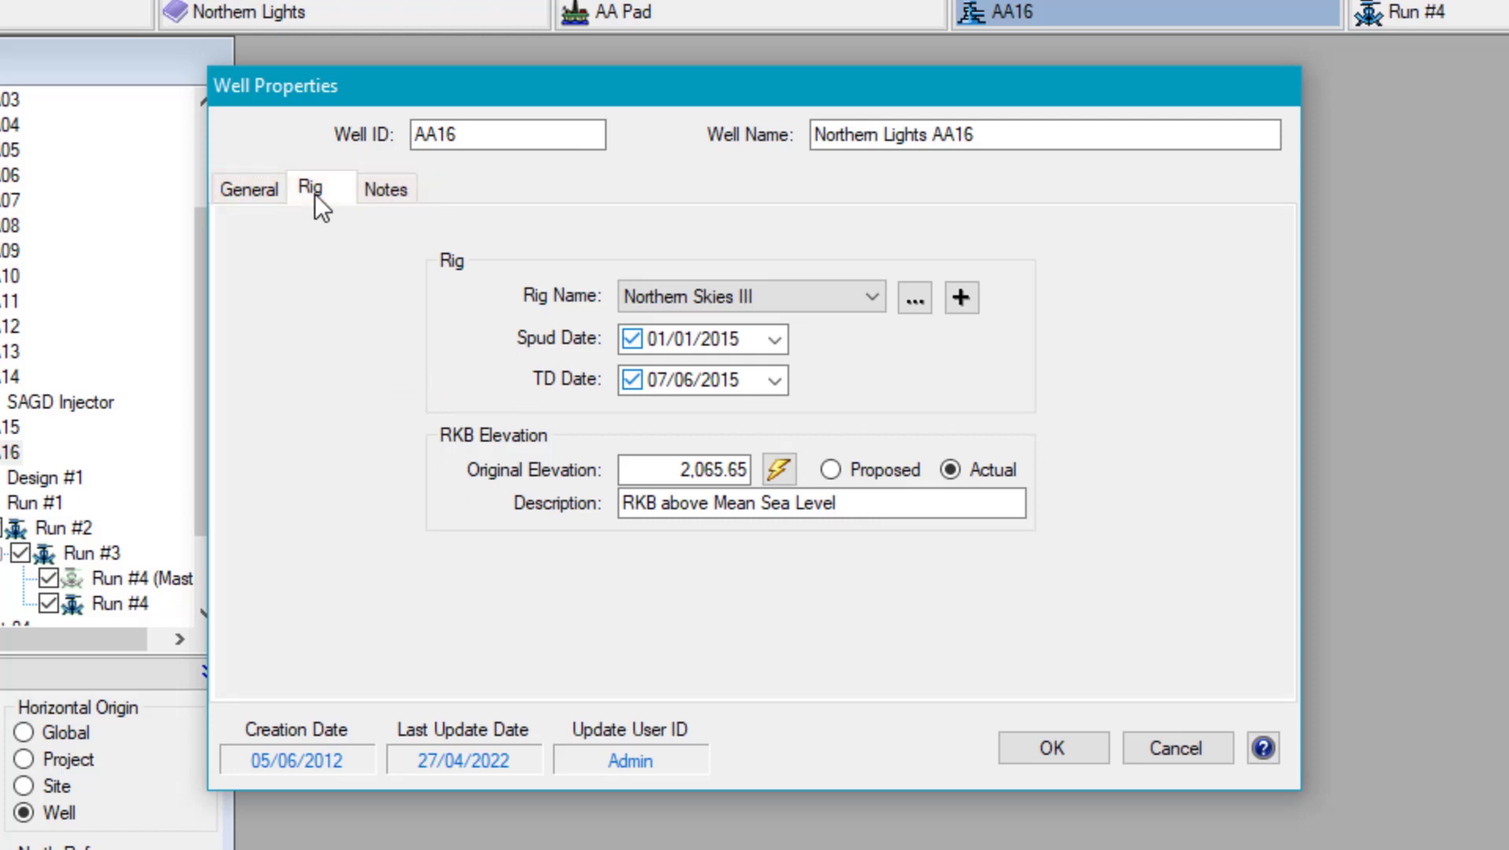
click(396, 190)
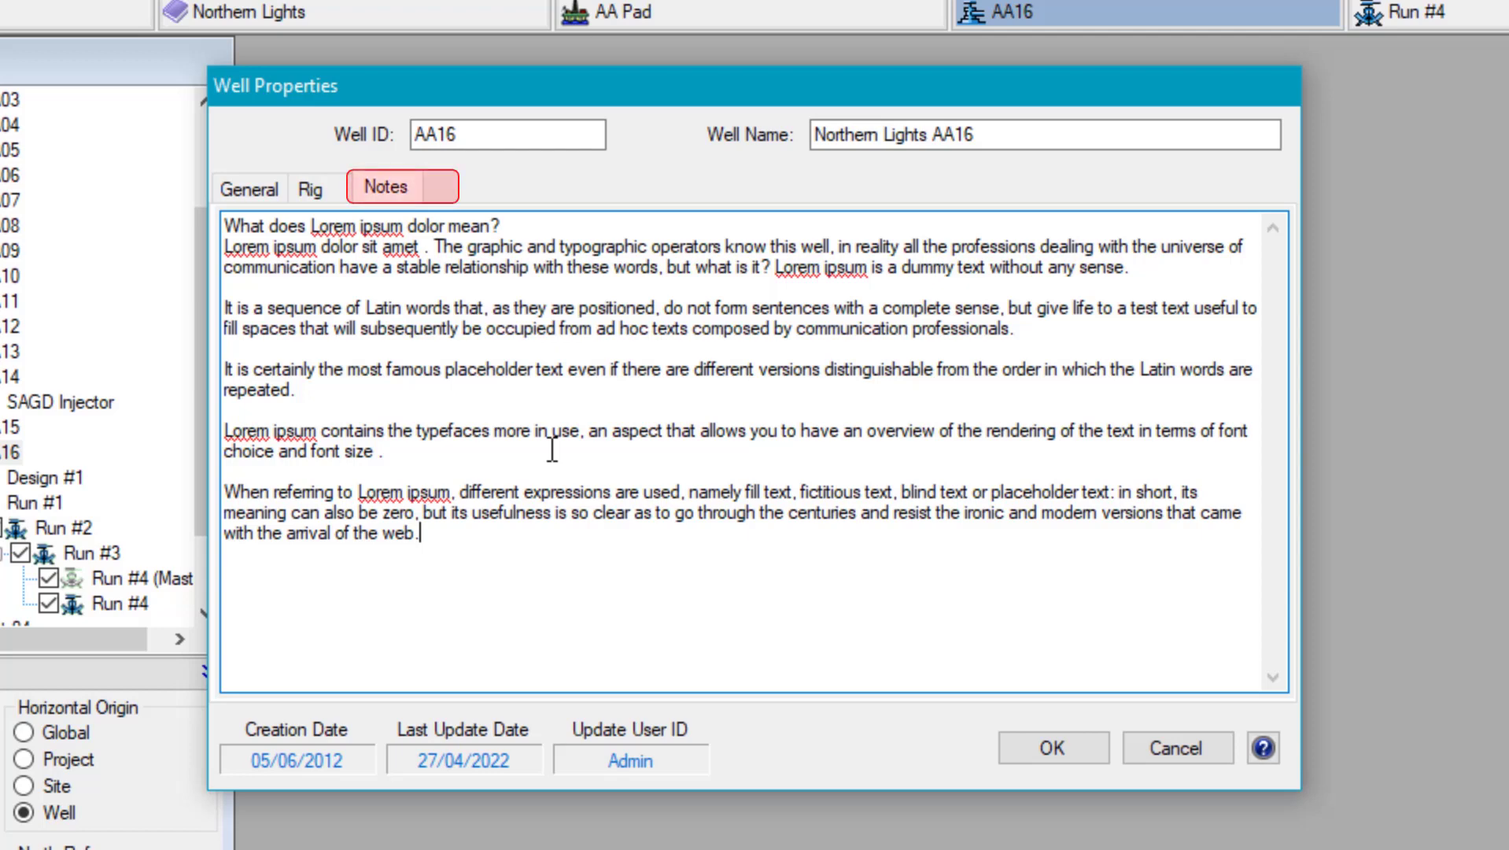
click(248, 188)
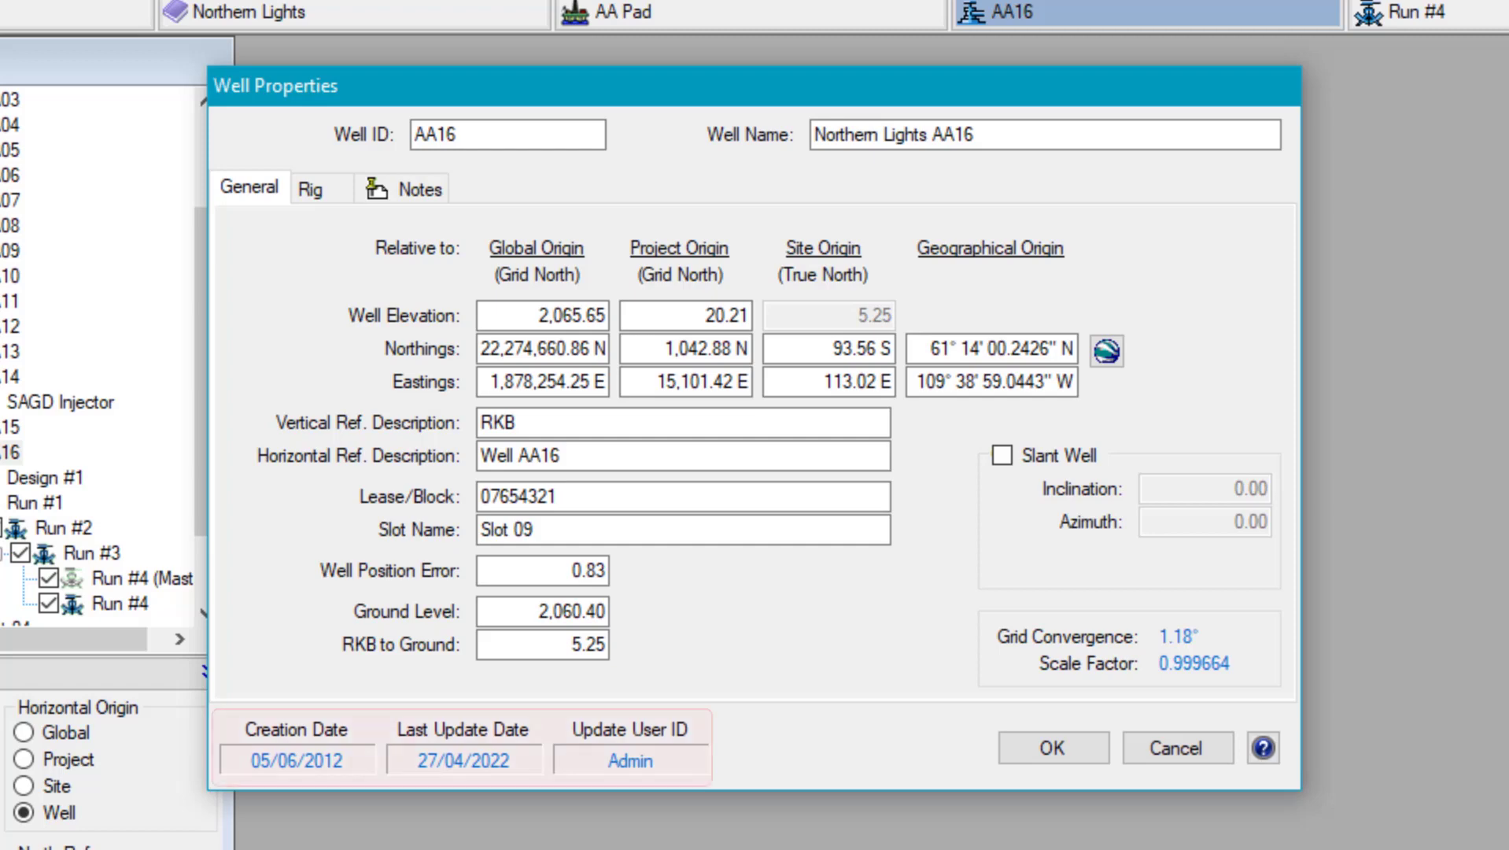
mouse_move(305, 763)
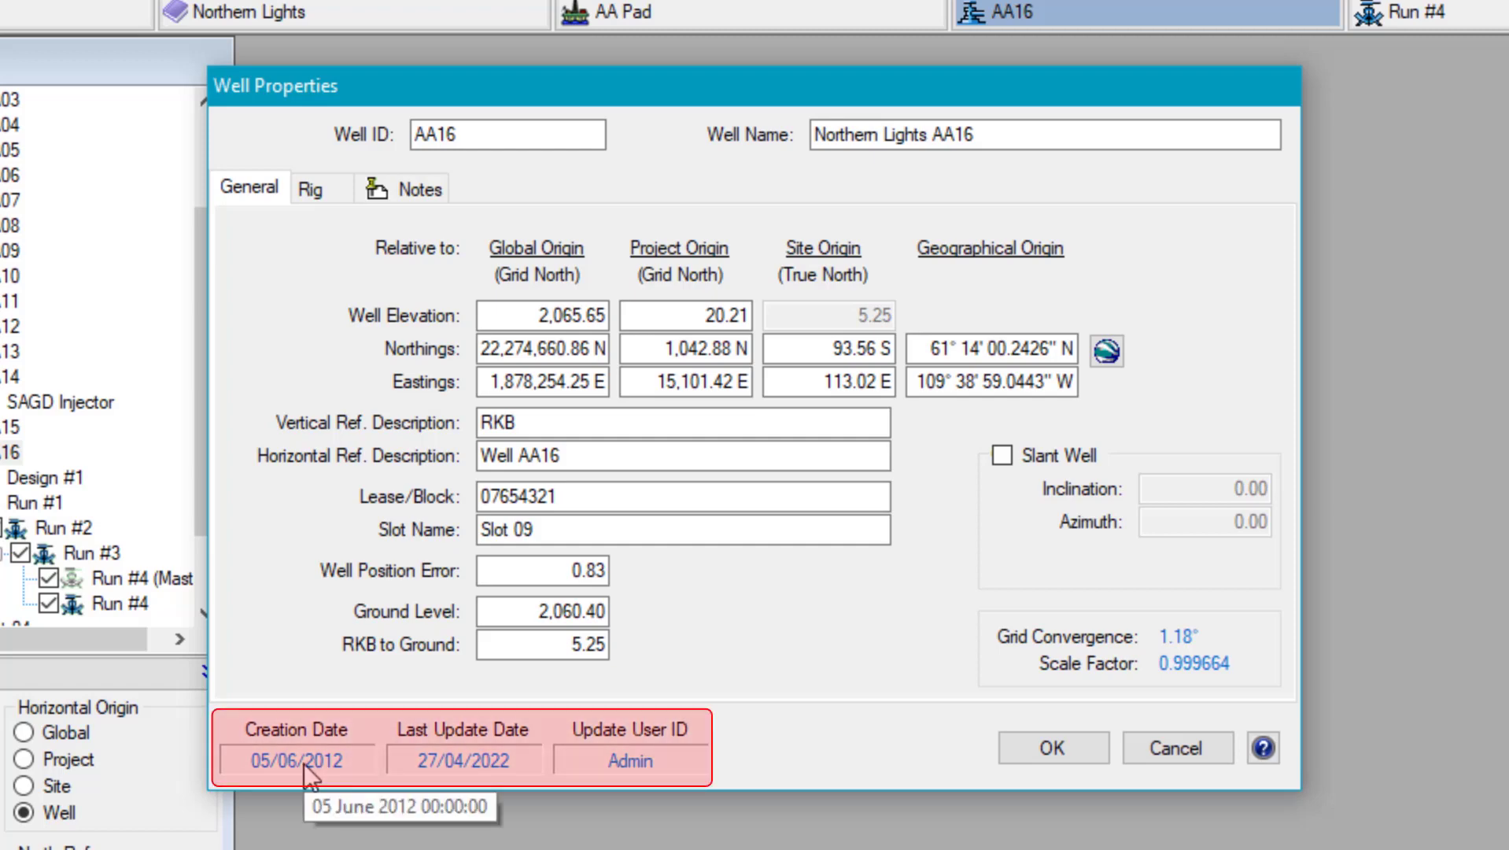
mouse_move(466, 765)
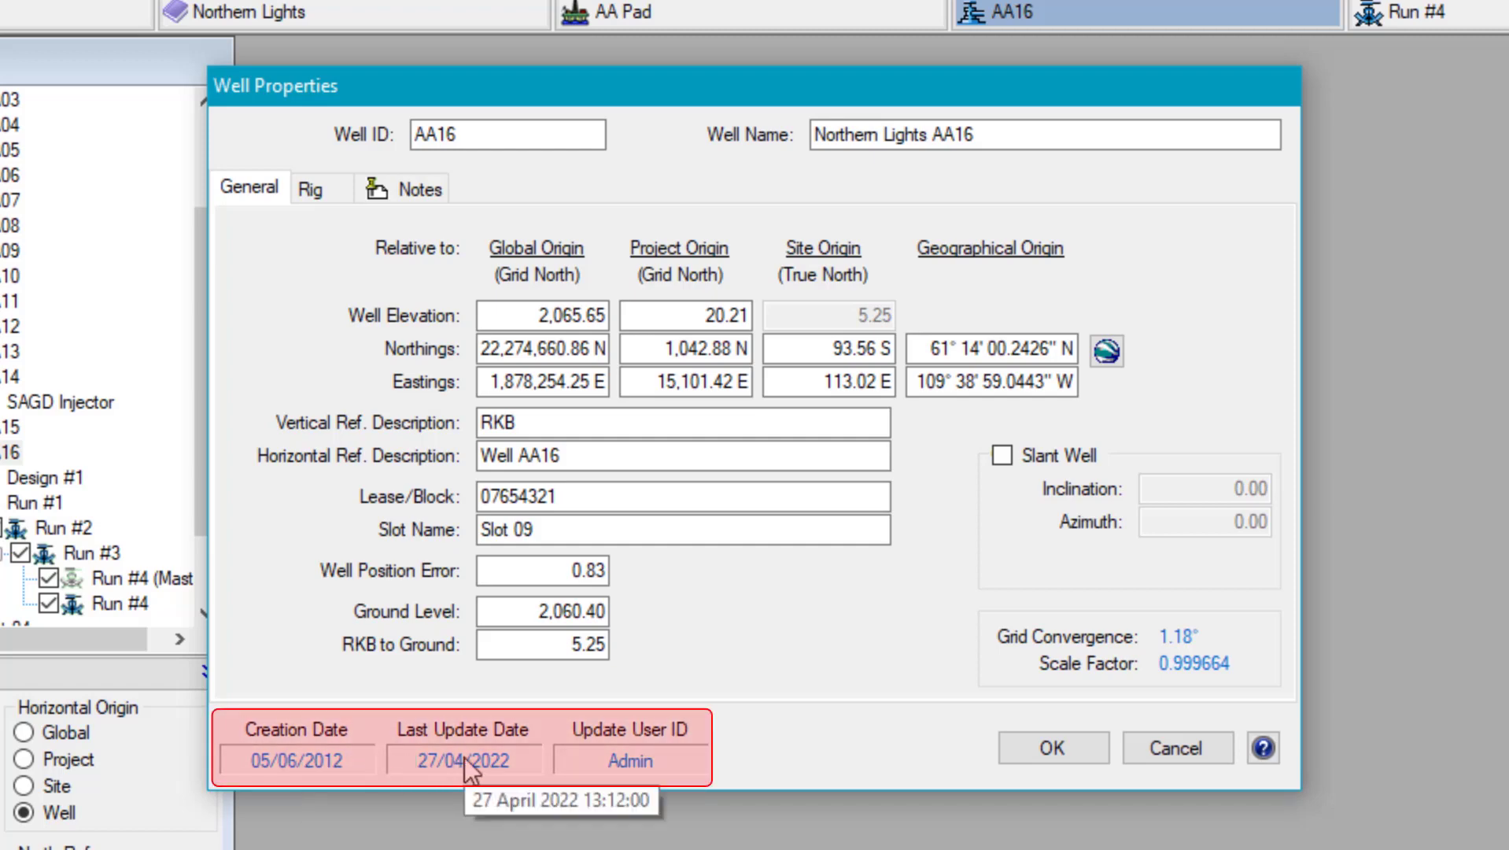
mouse_move(662, 763)
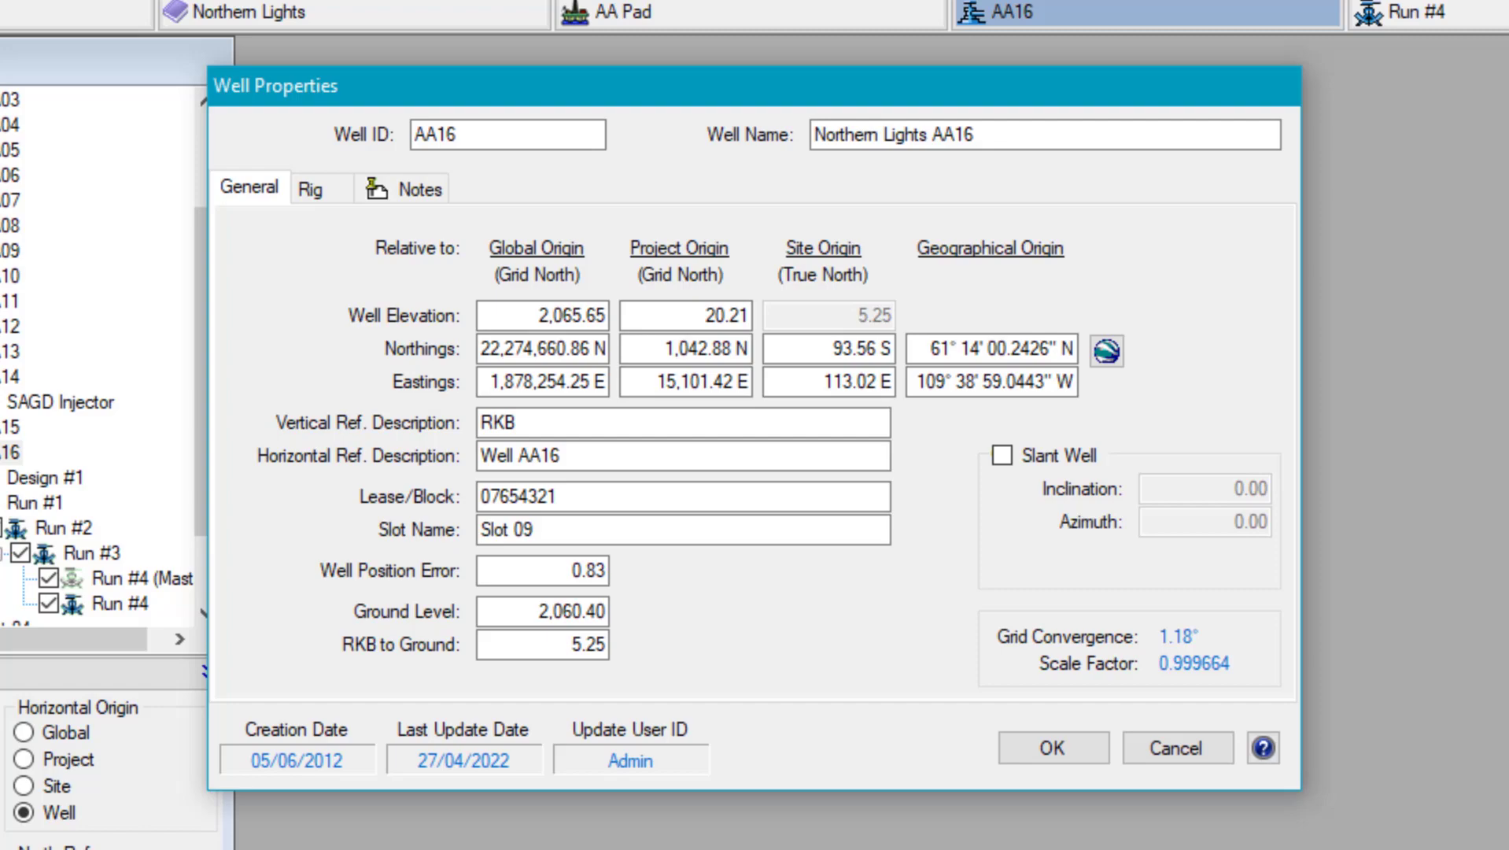
click(1066, 752)
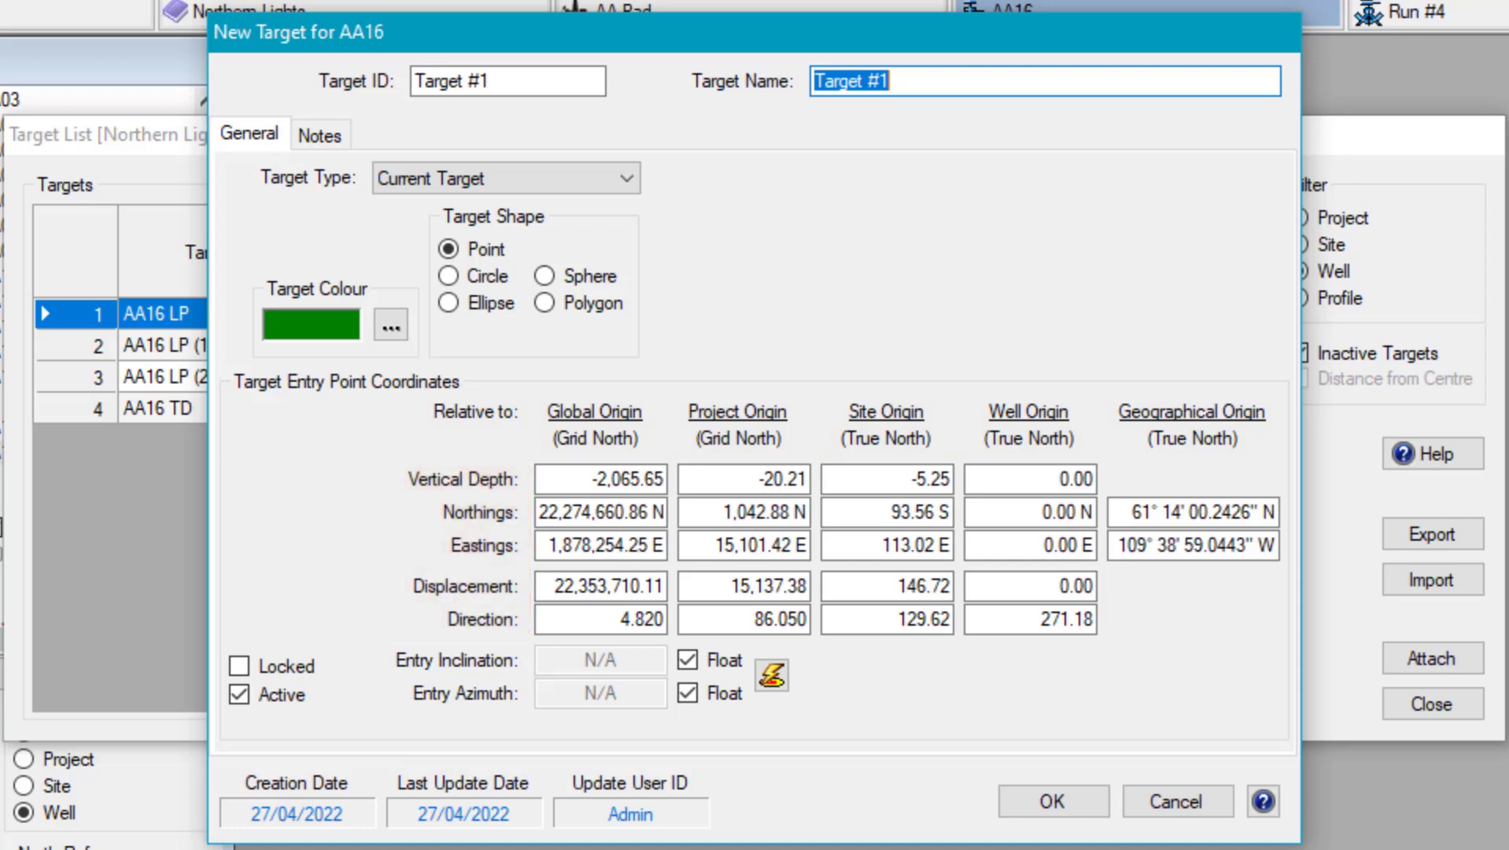
Set the new target's Vertical Depth to 1234.56 relative to Global Origin, and its Northings to 1,000 and Eastings to 2,000.00 E relative to Well Origin
click(913, 511)
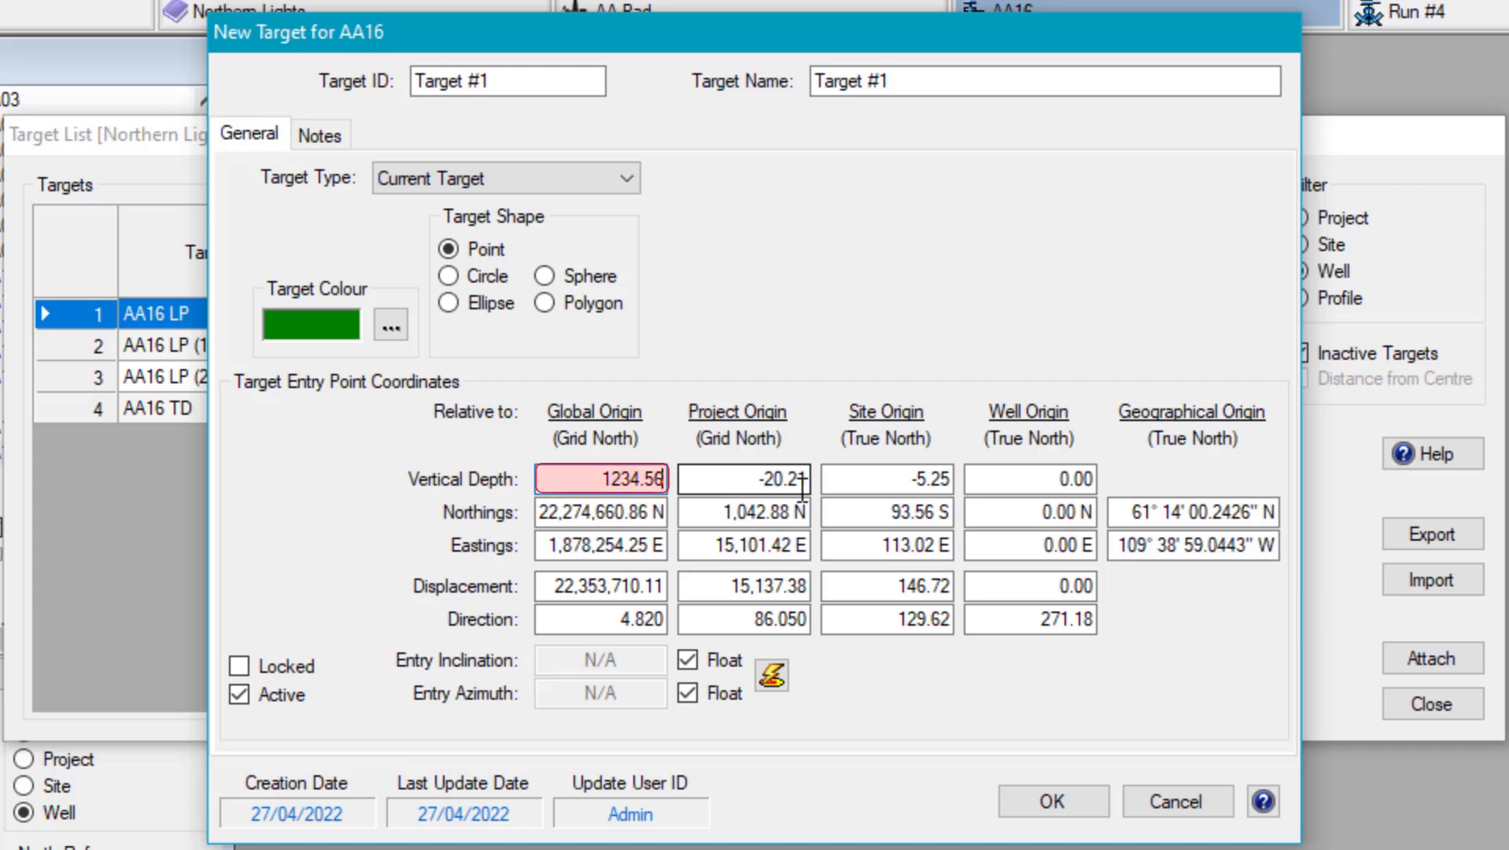
key(Tab)
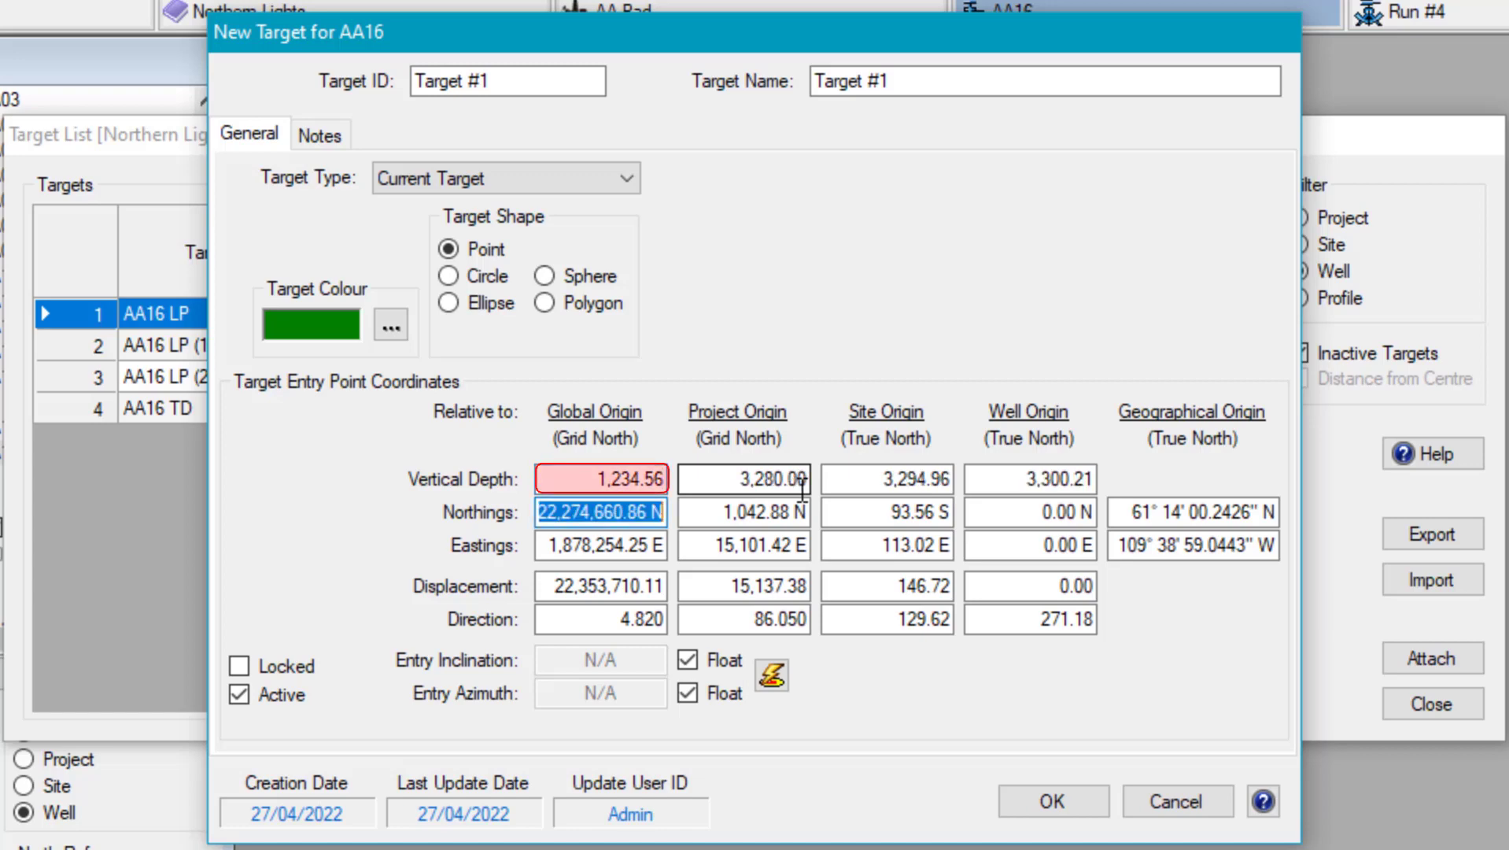
click(1036, 512)
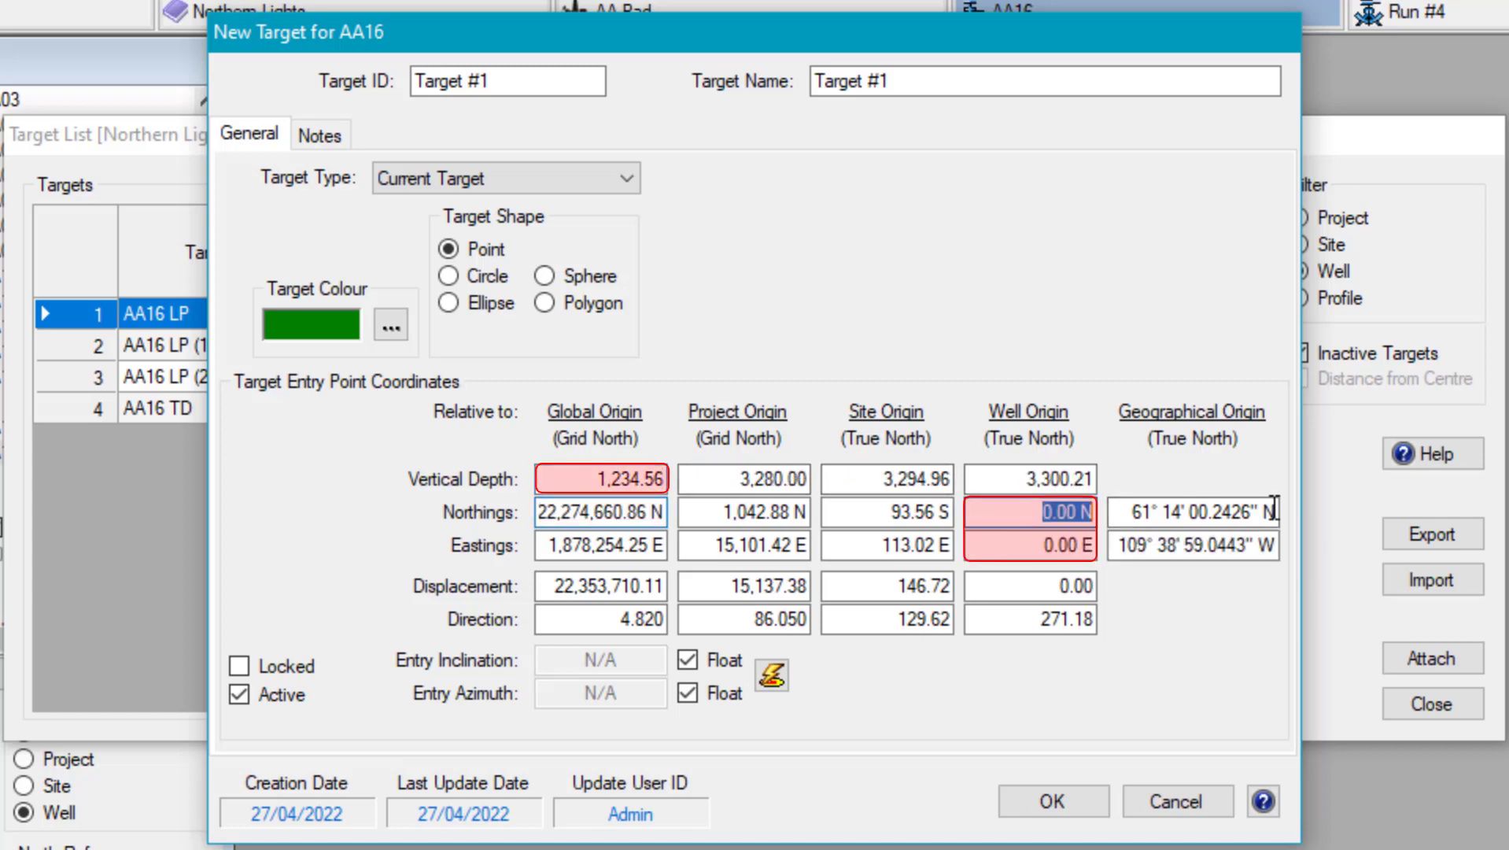
text(1)
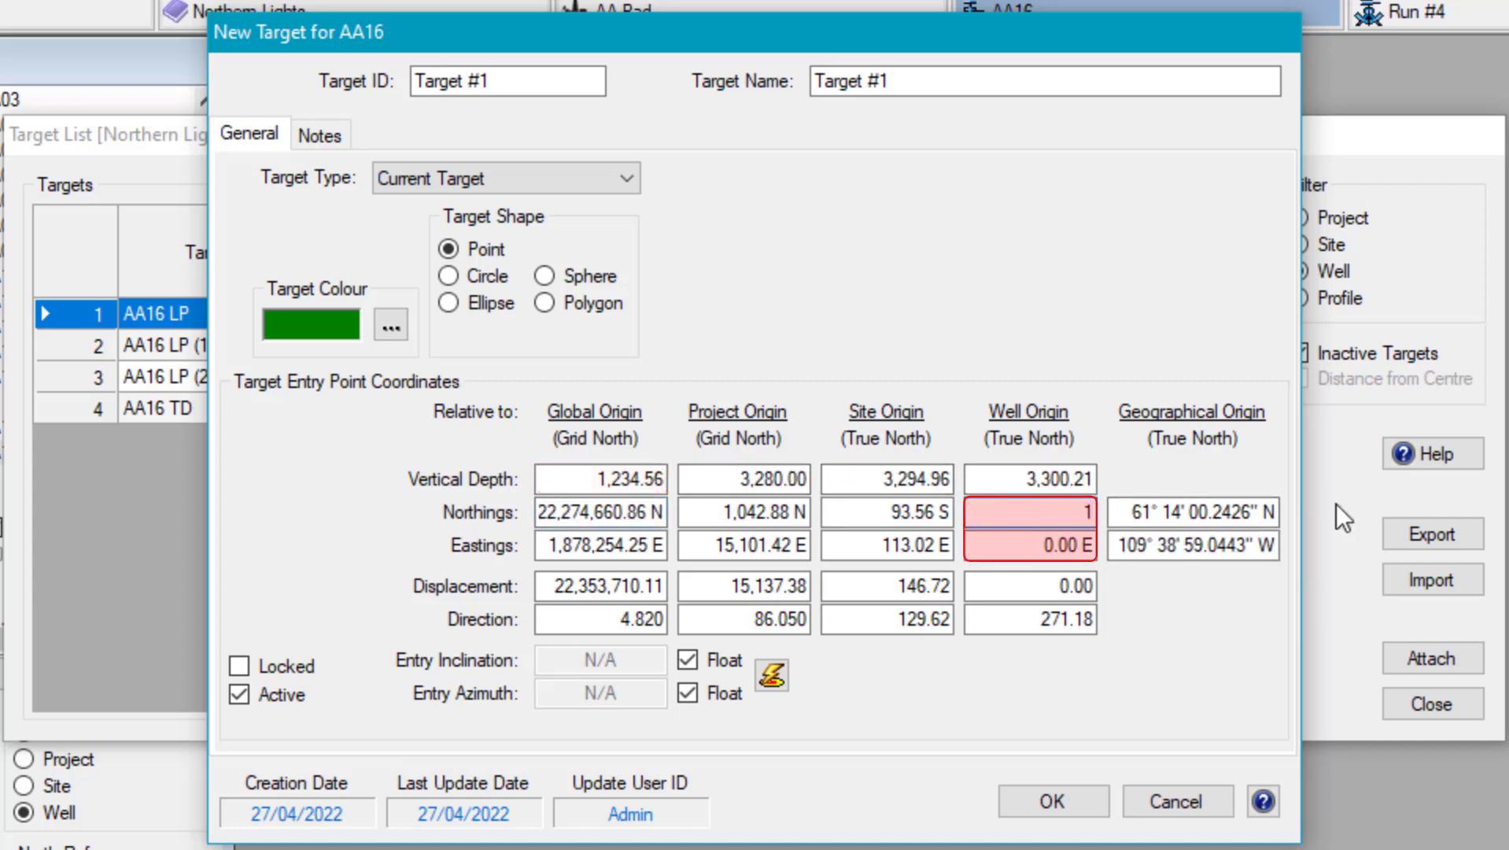
text(,000)
key(Tab)
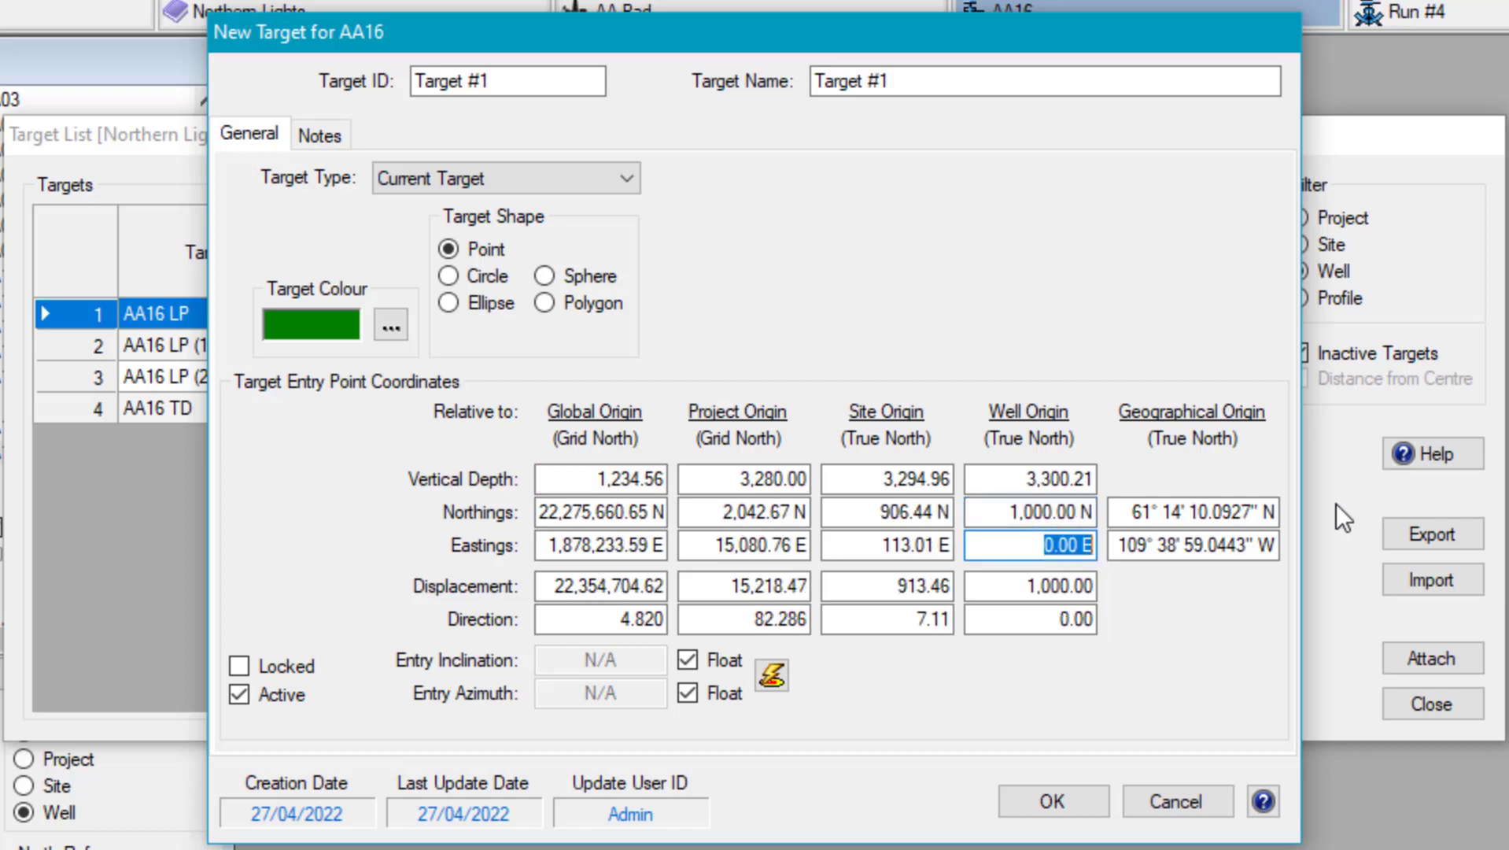
text(2,000.00 )
text(E)
key(Tab)
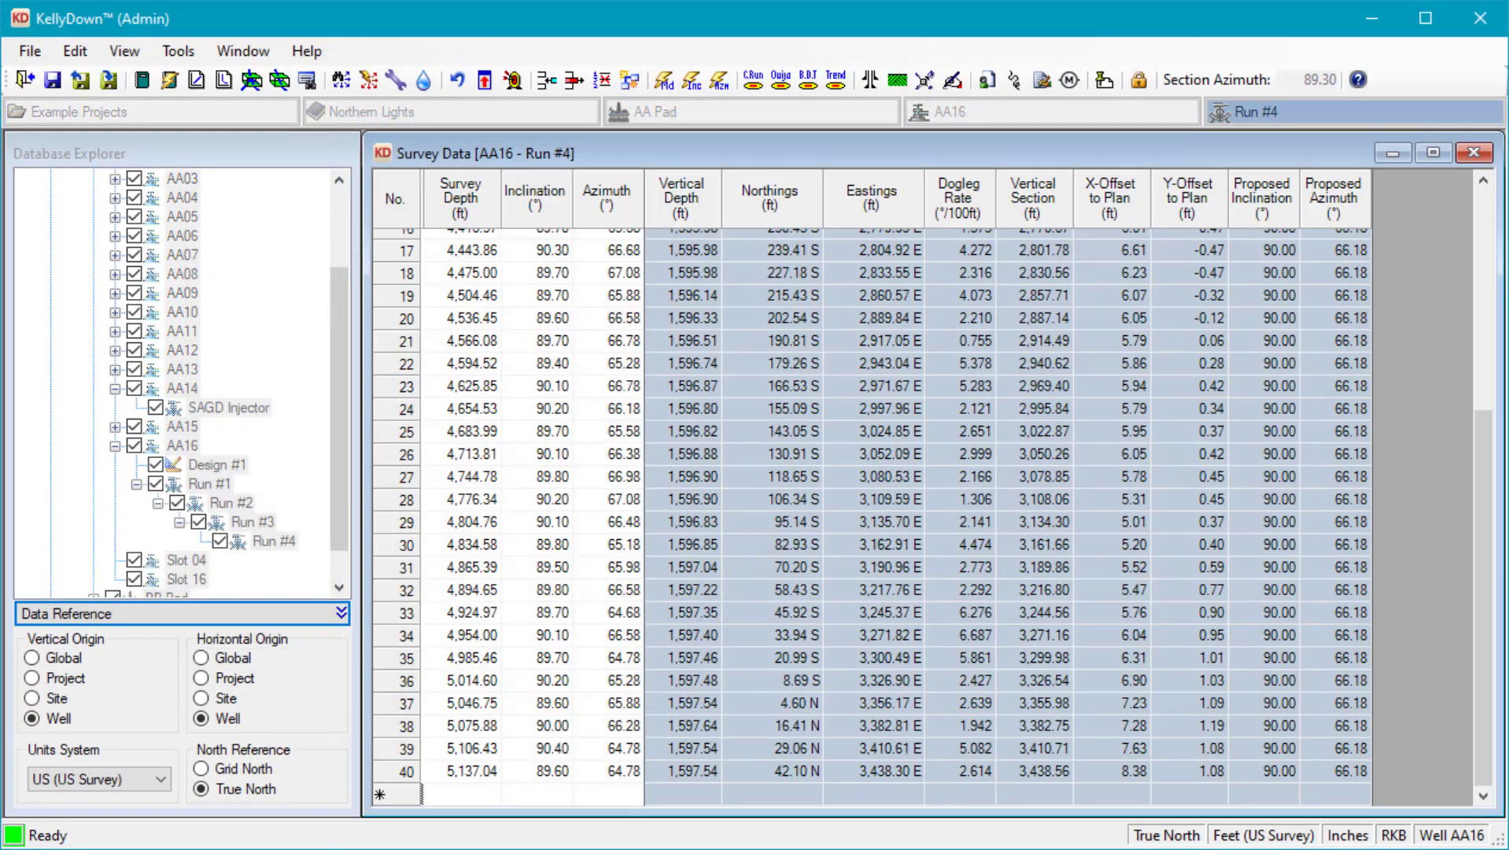
Minimize and restore the Survey Data window of Run #4 twice, reactivating it the second time from the list of open windows
click(605, 769)
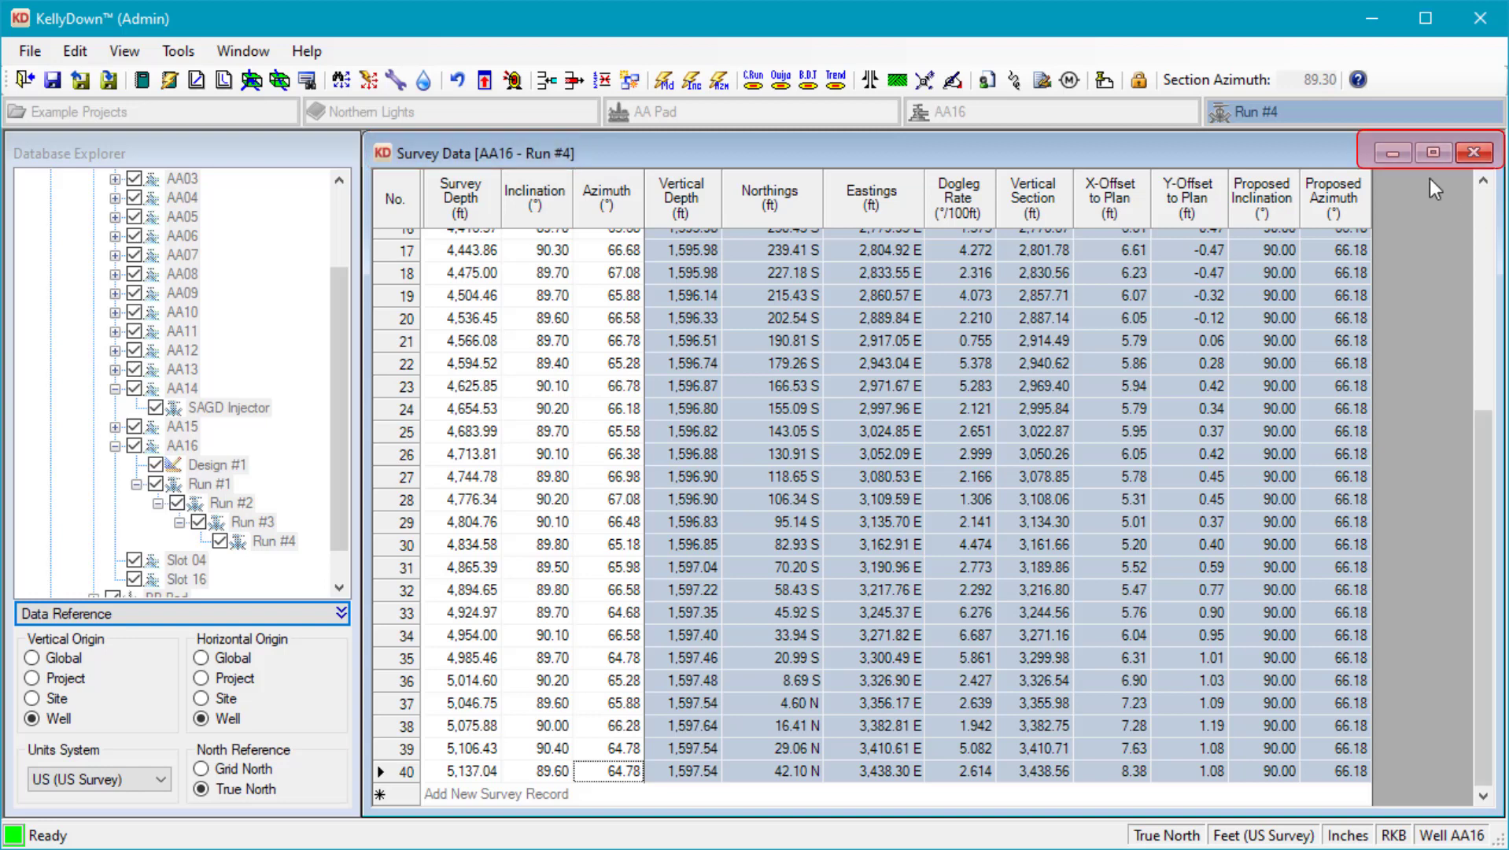
click(1398, 154)
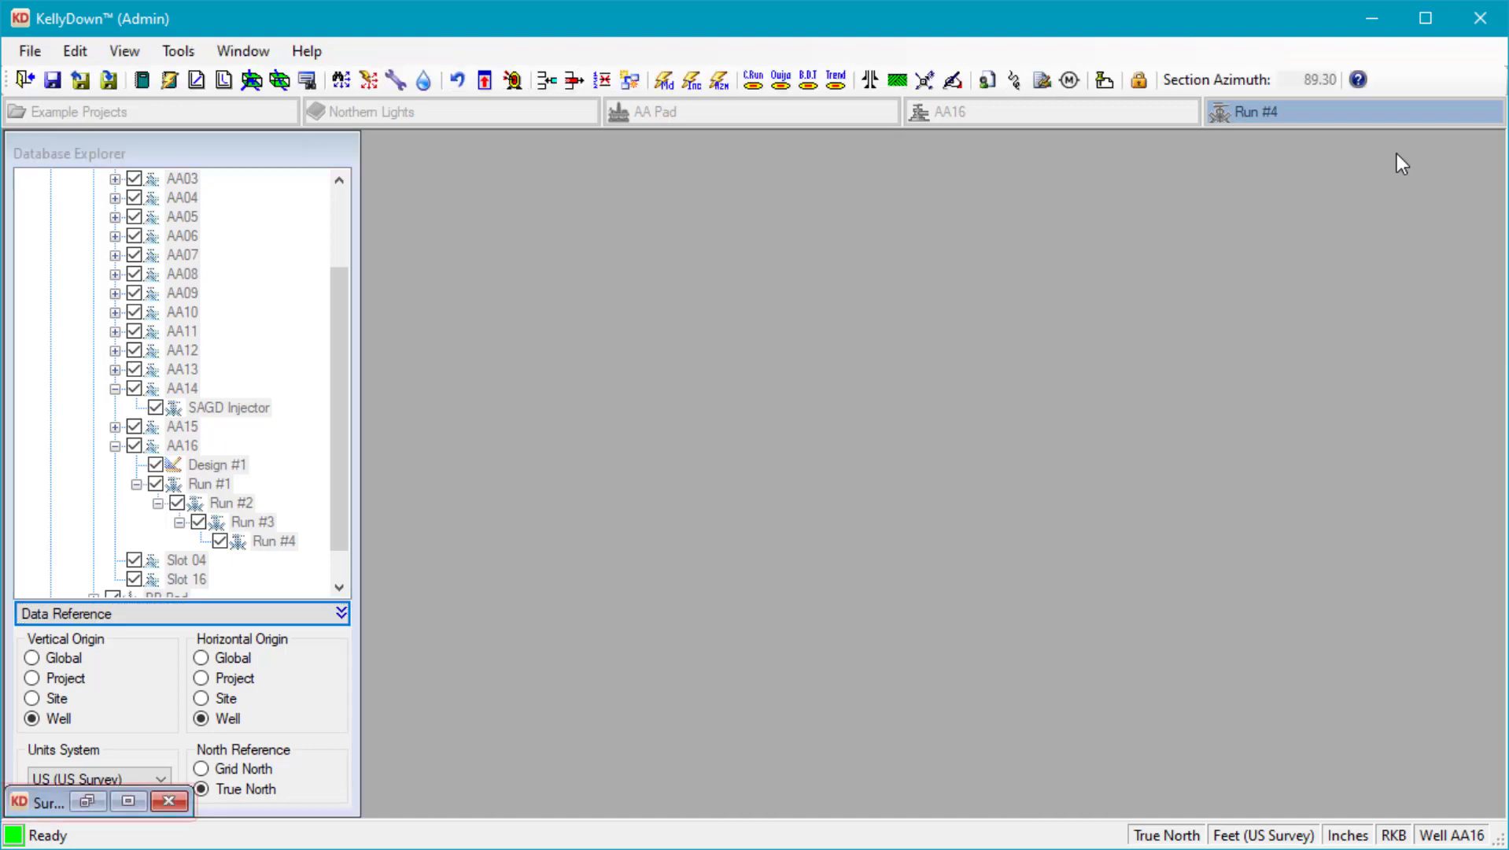
click(87, 801)
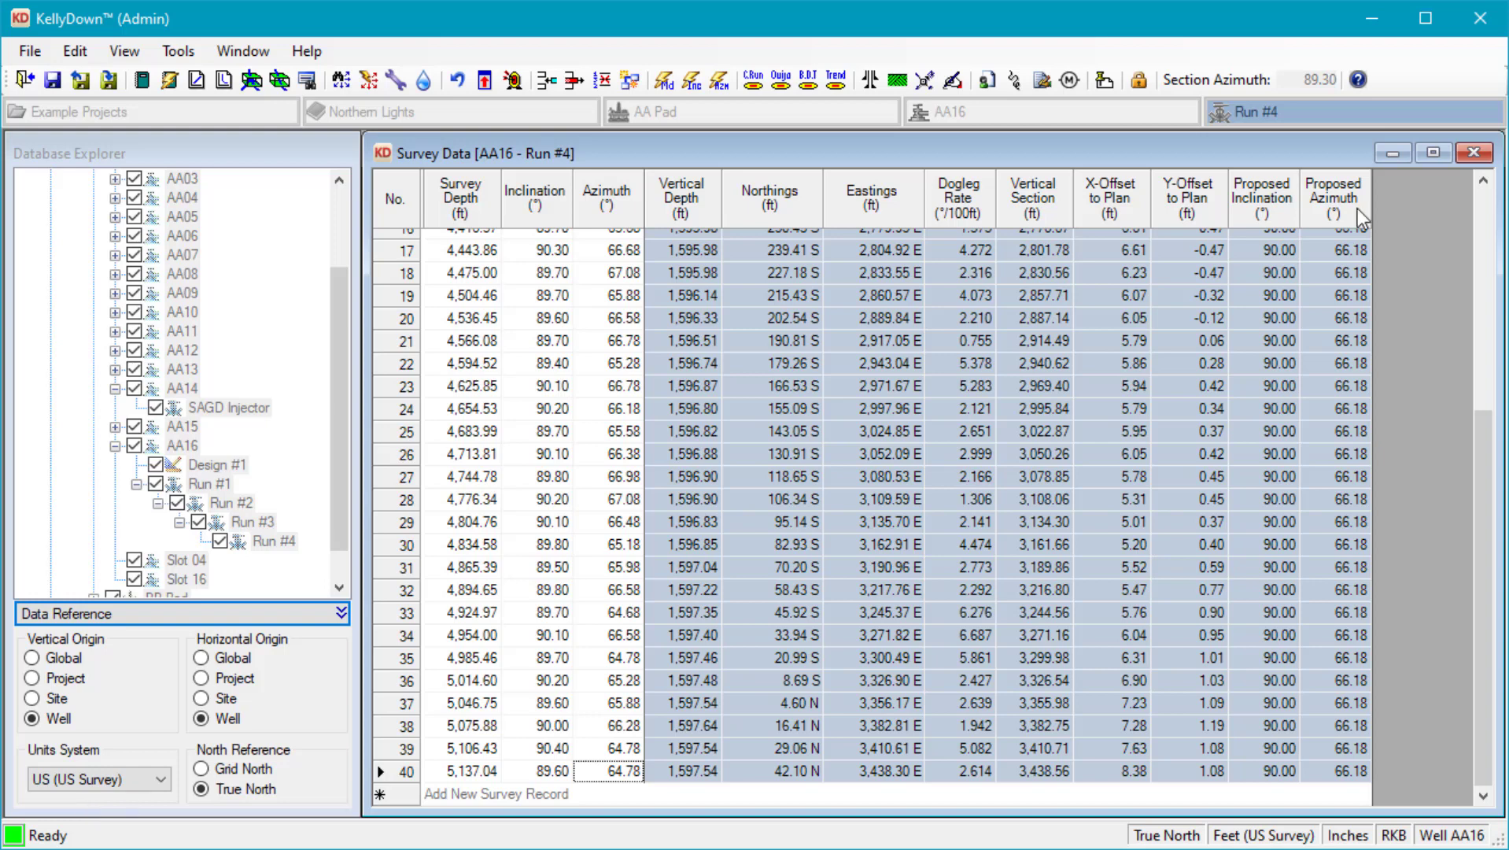
click(1407, 154)
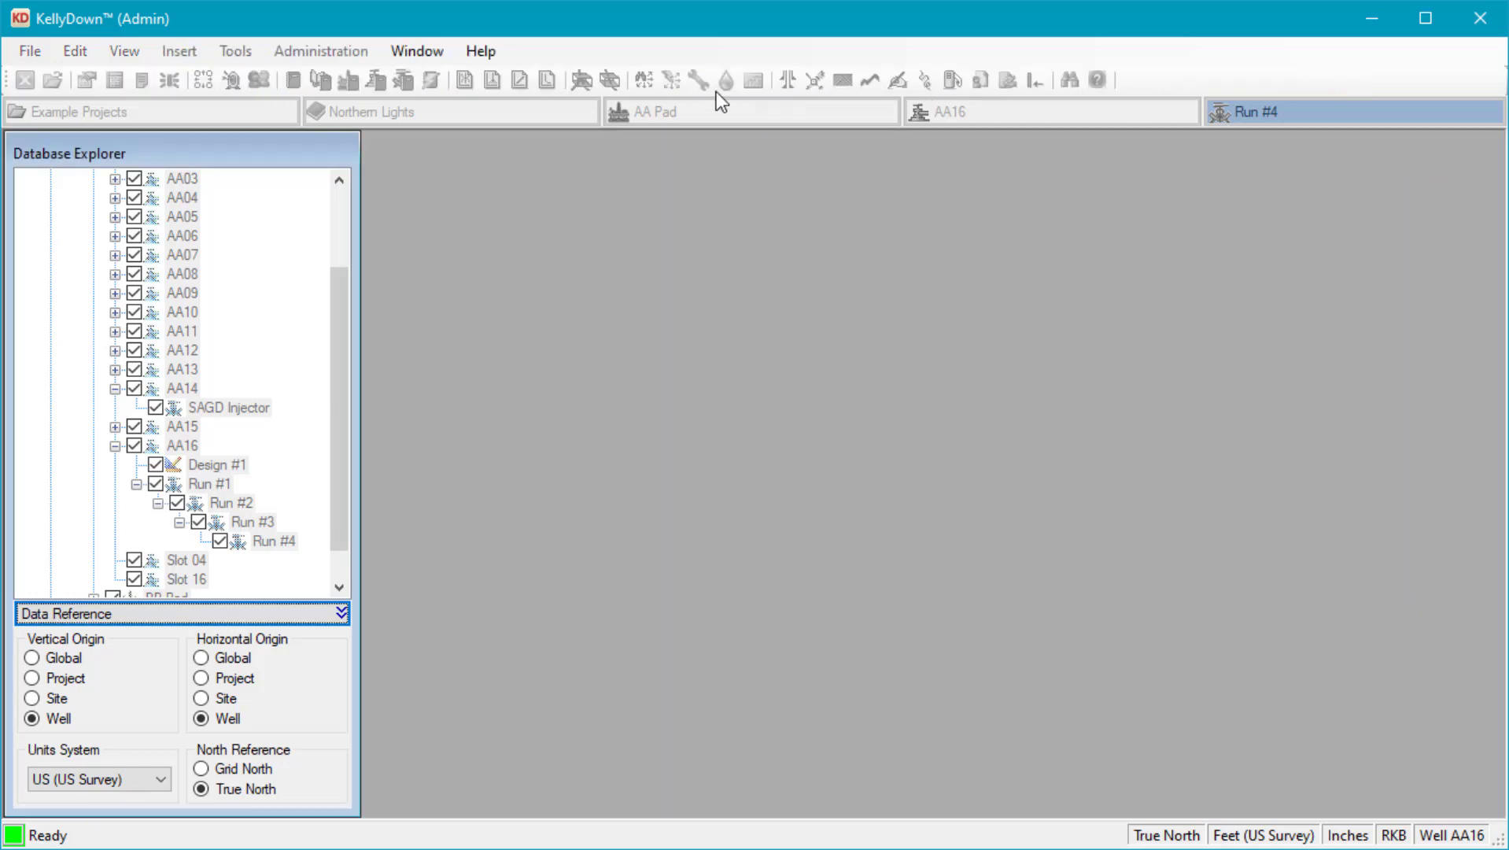
click(429, 51)
click(470, 306)
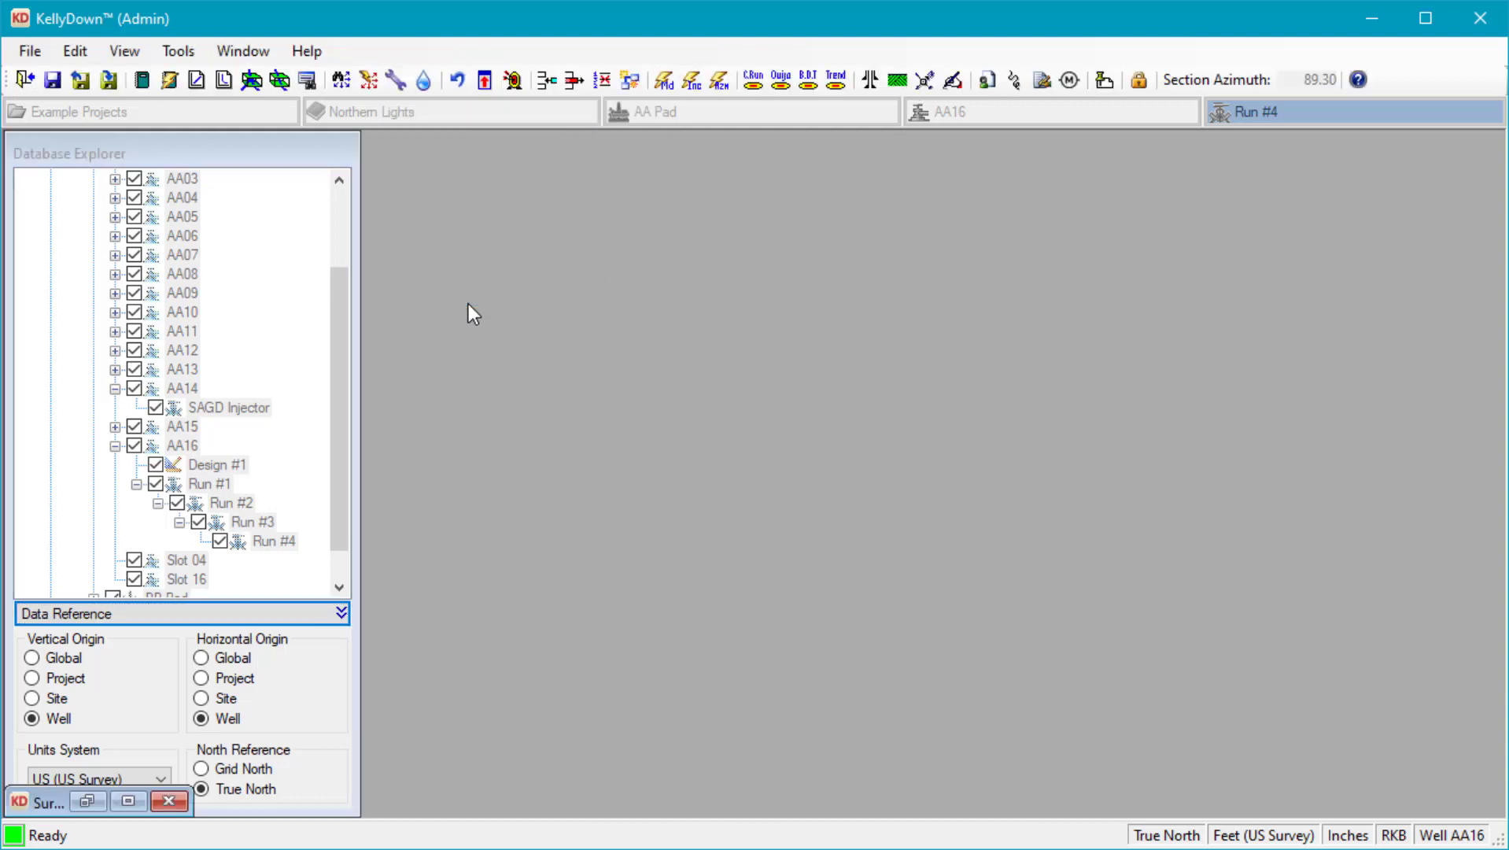
click(87, 801)
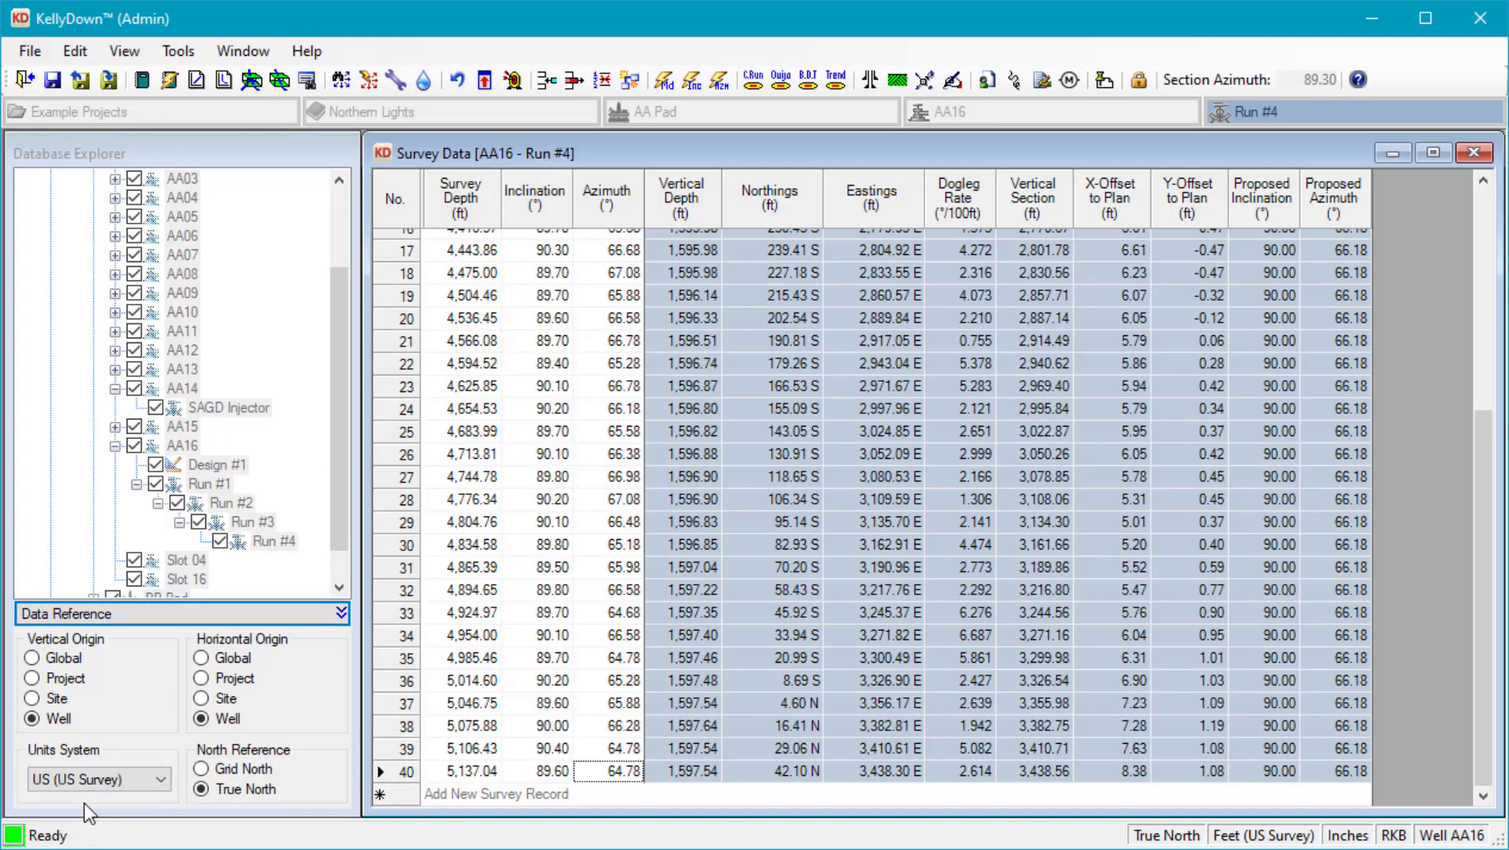
Maximize and restore the Survey Data window of Run #4, and apply Dock-Full to it
click(1430, 153)
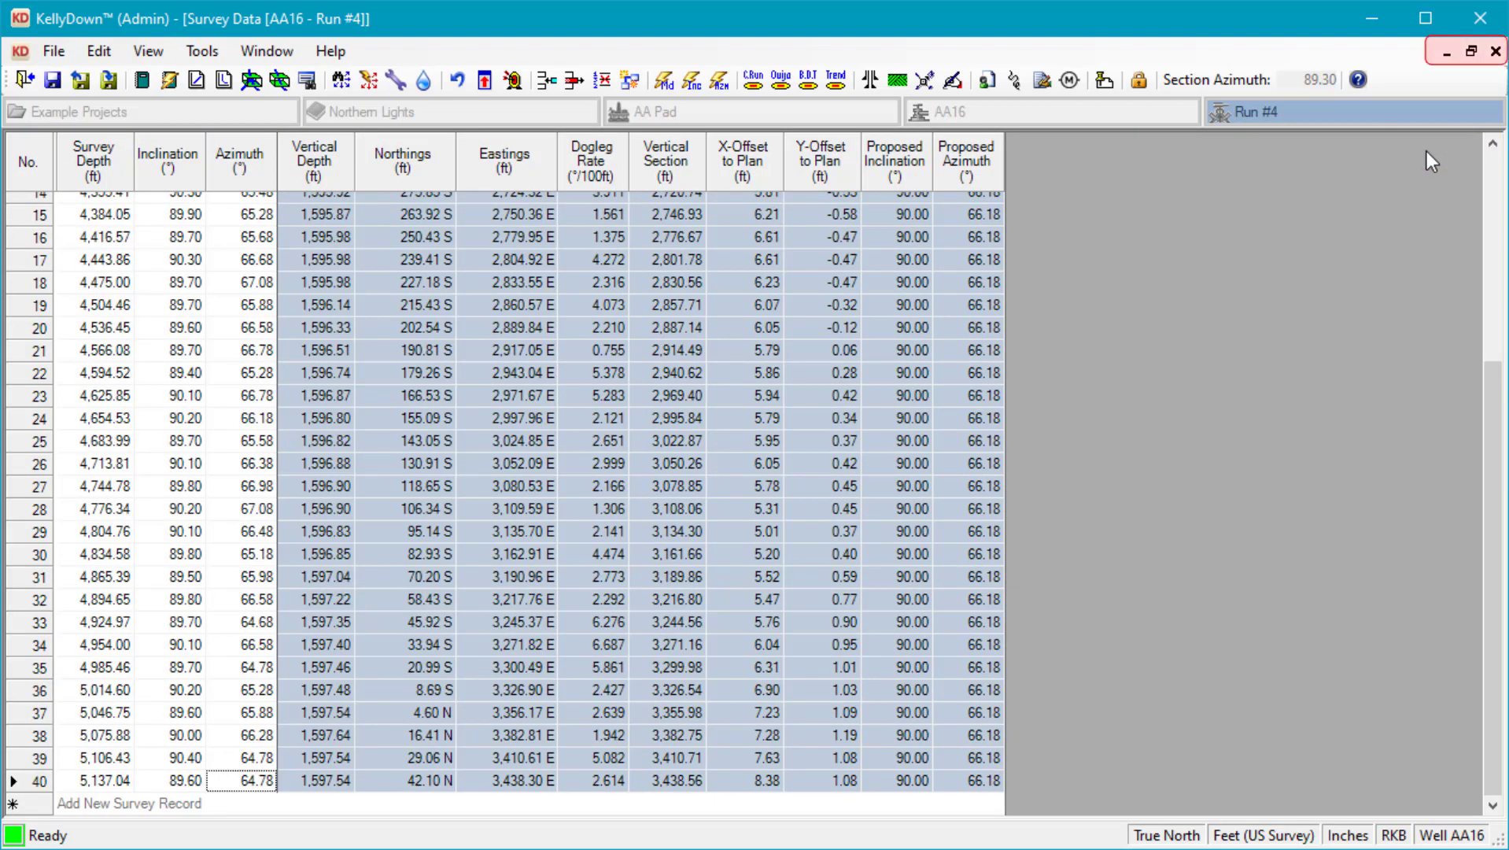
click(1469, 59)
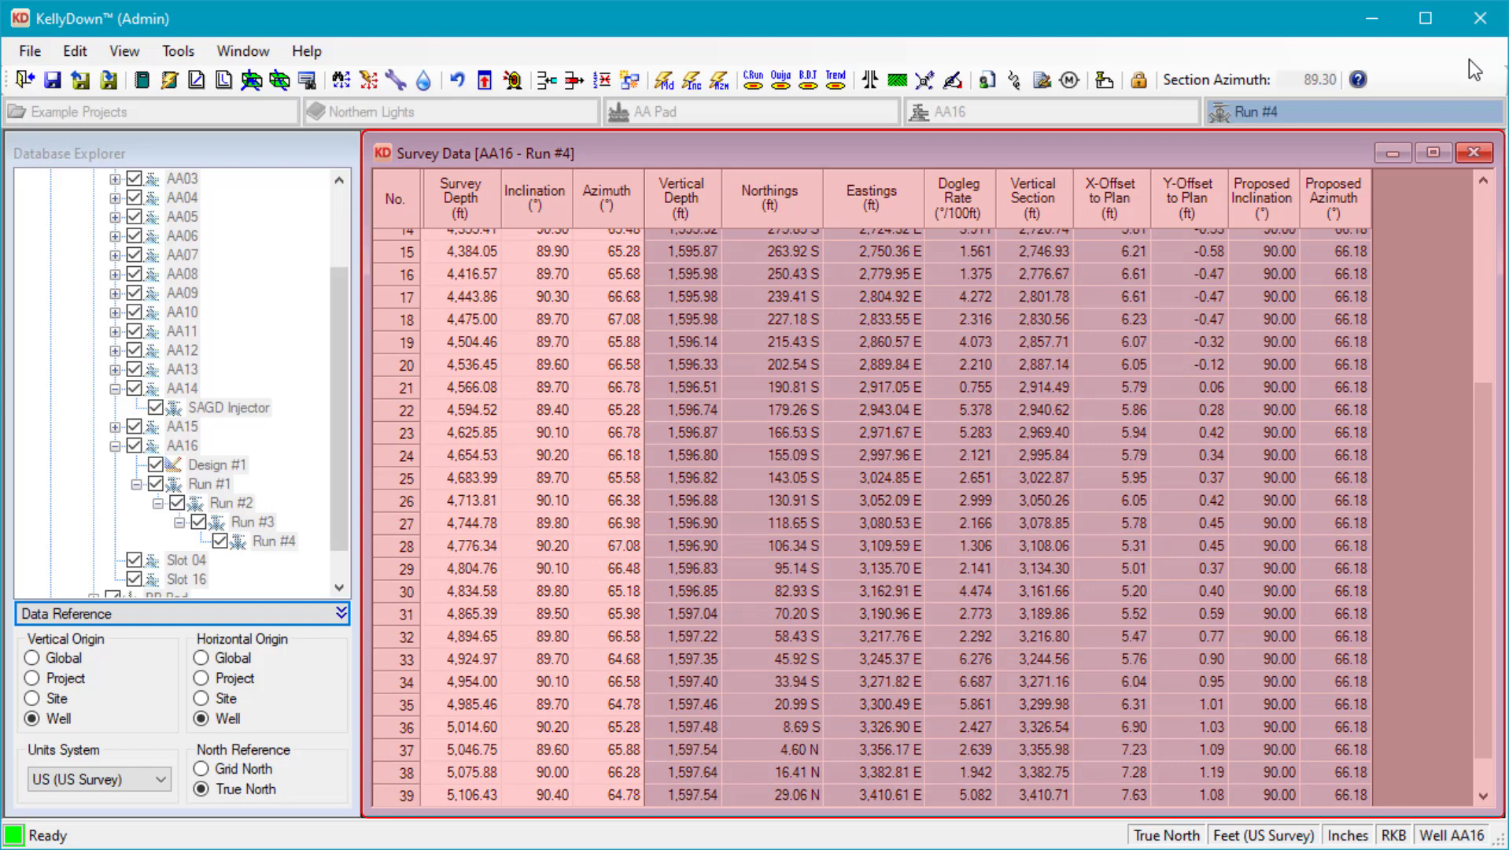
click(240, 50)
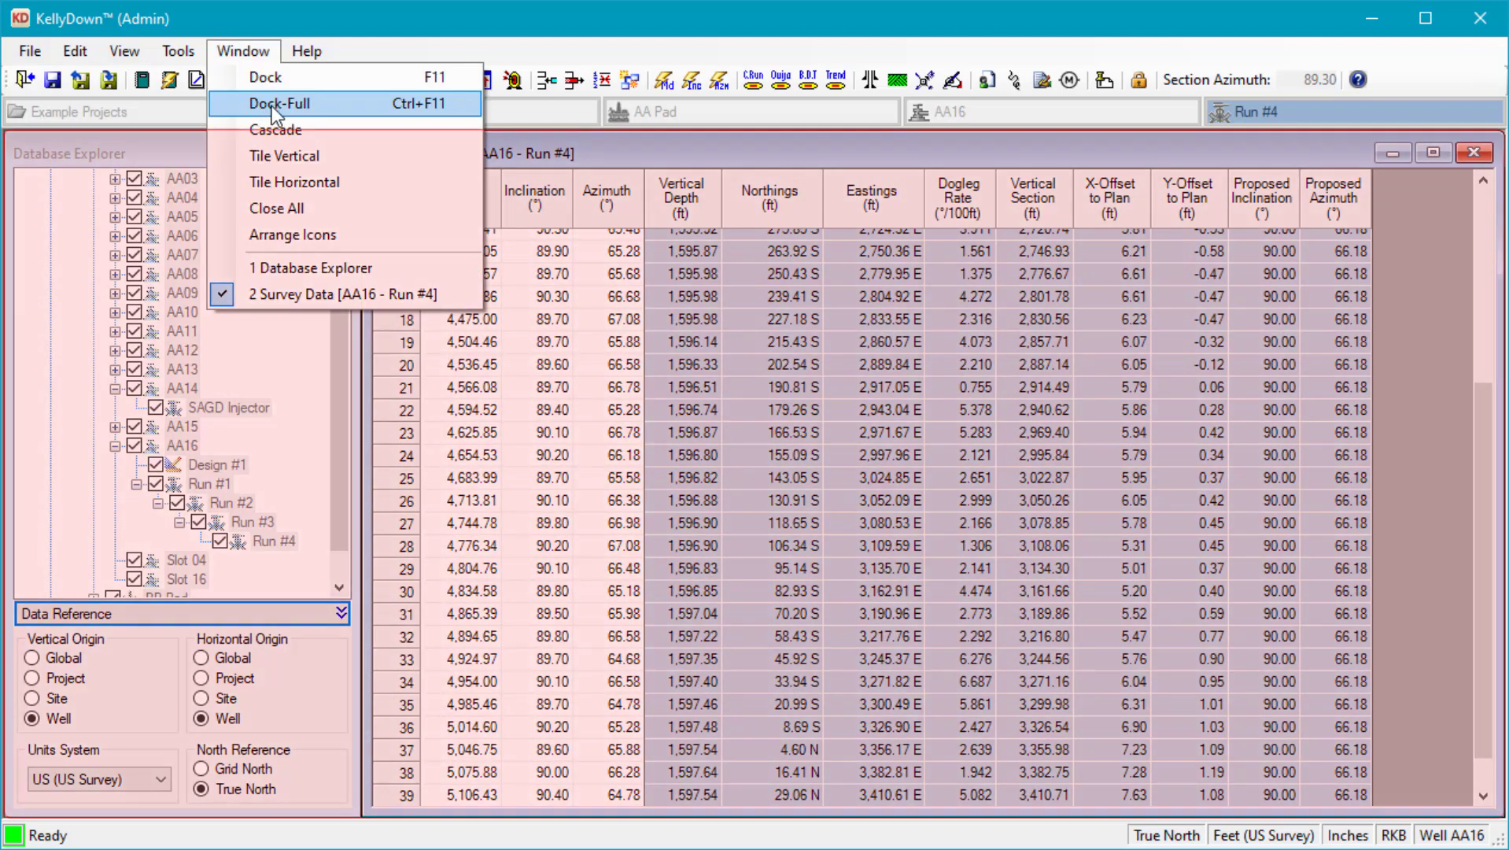
click(272, 103)
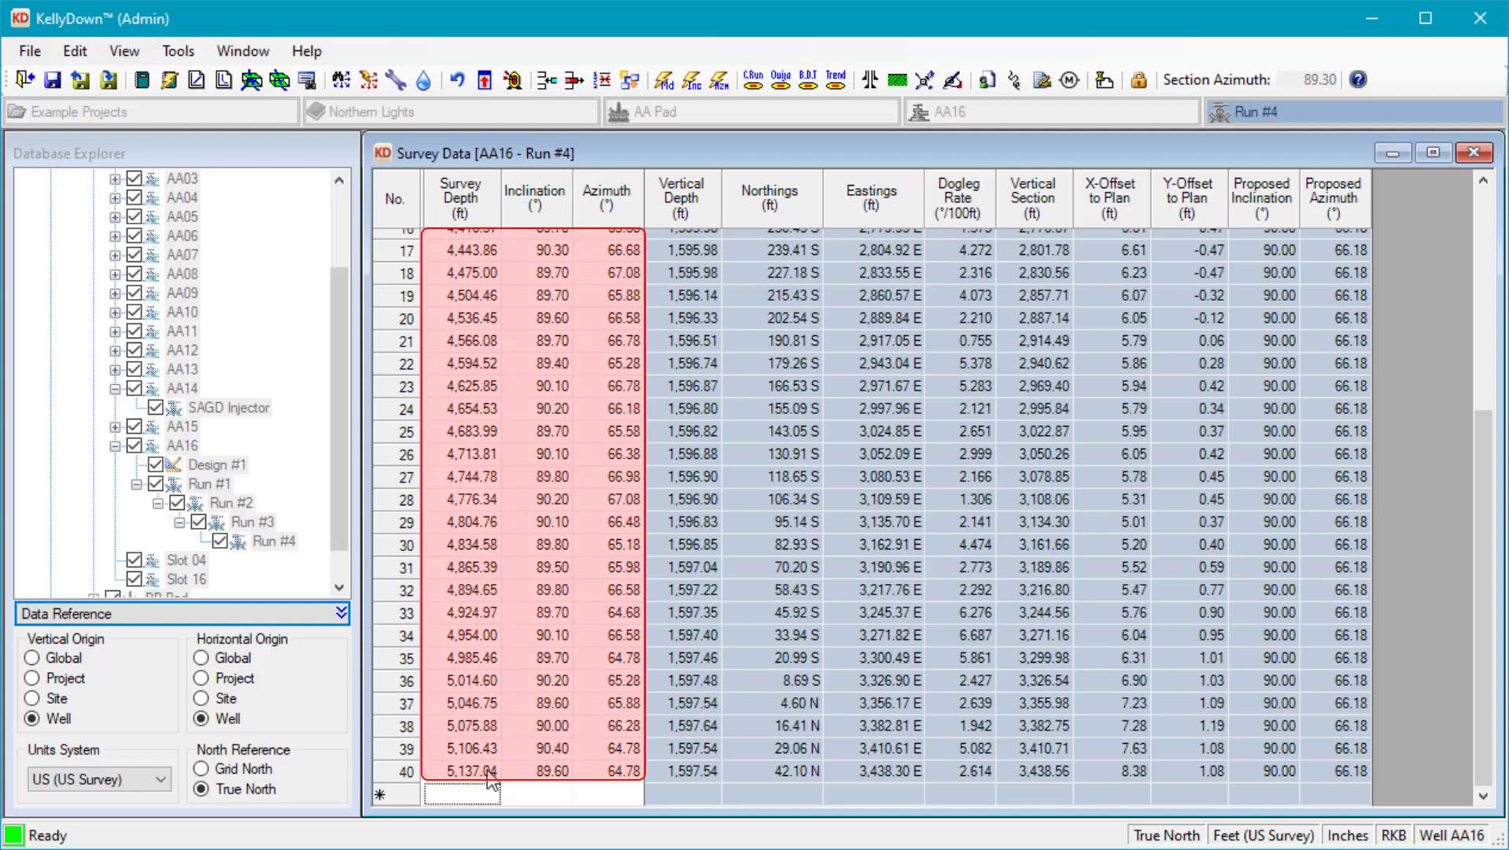
Add survey record 41 to Run #4 with Survey Depth 5,165.09 ft, Inclination 90.3° and Azimuth 65.78°
text(5165)
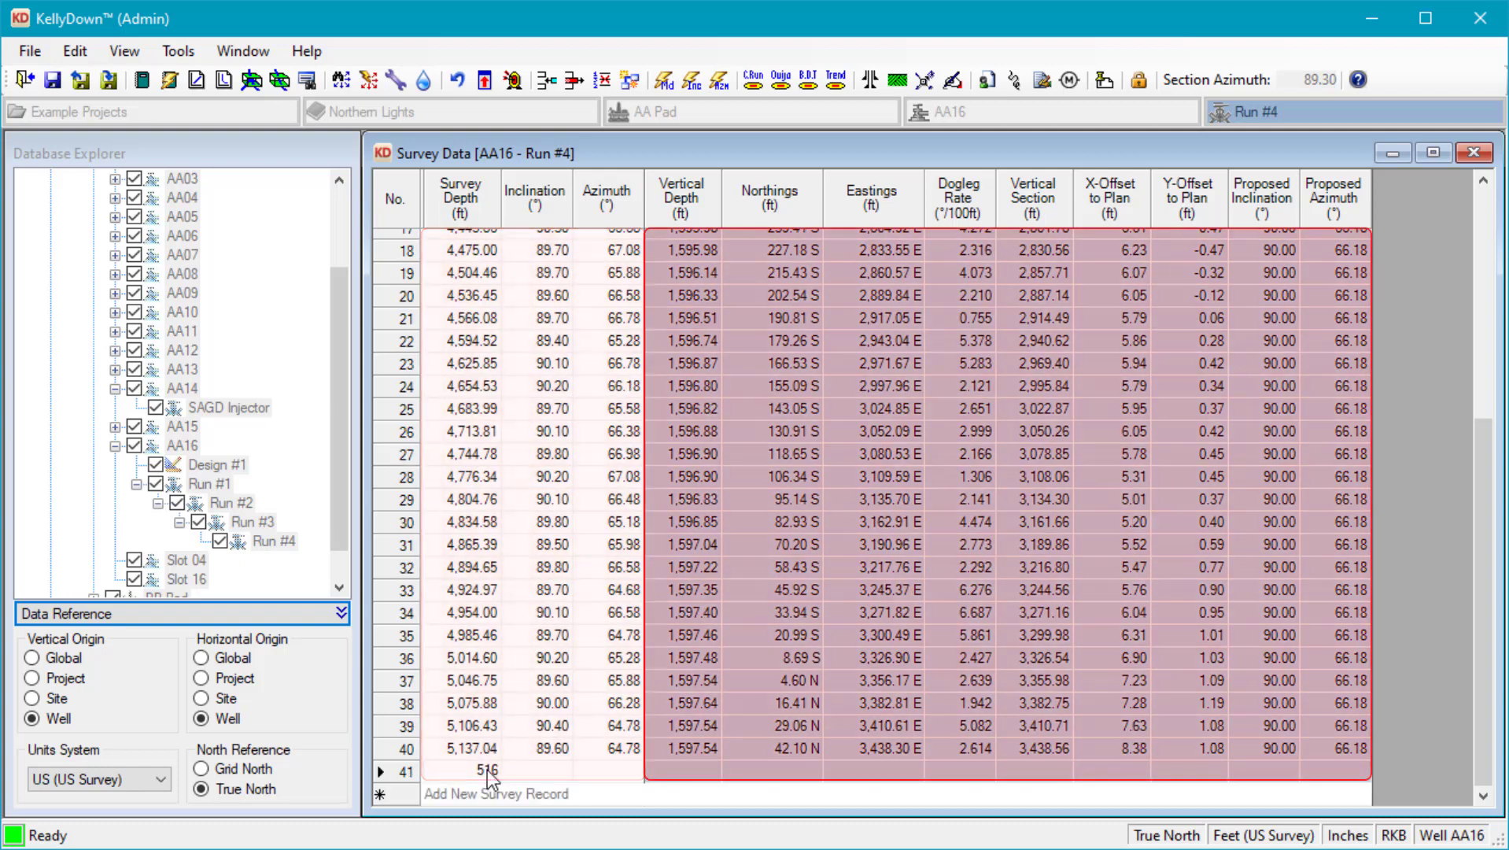
key(Tab)
text(90.3)
key(Tab)
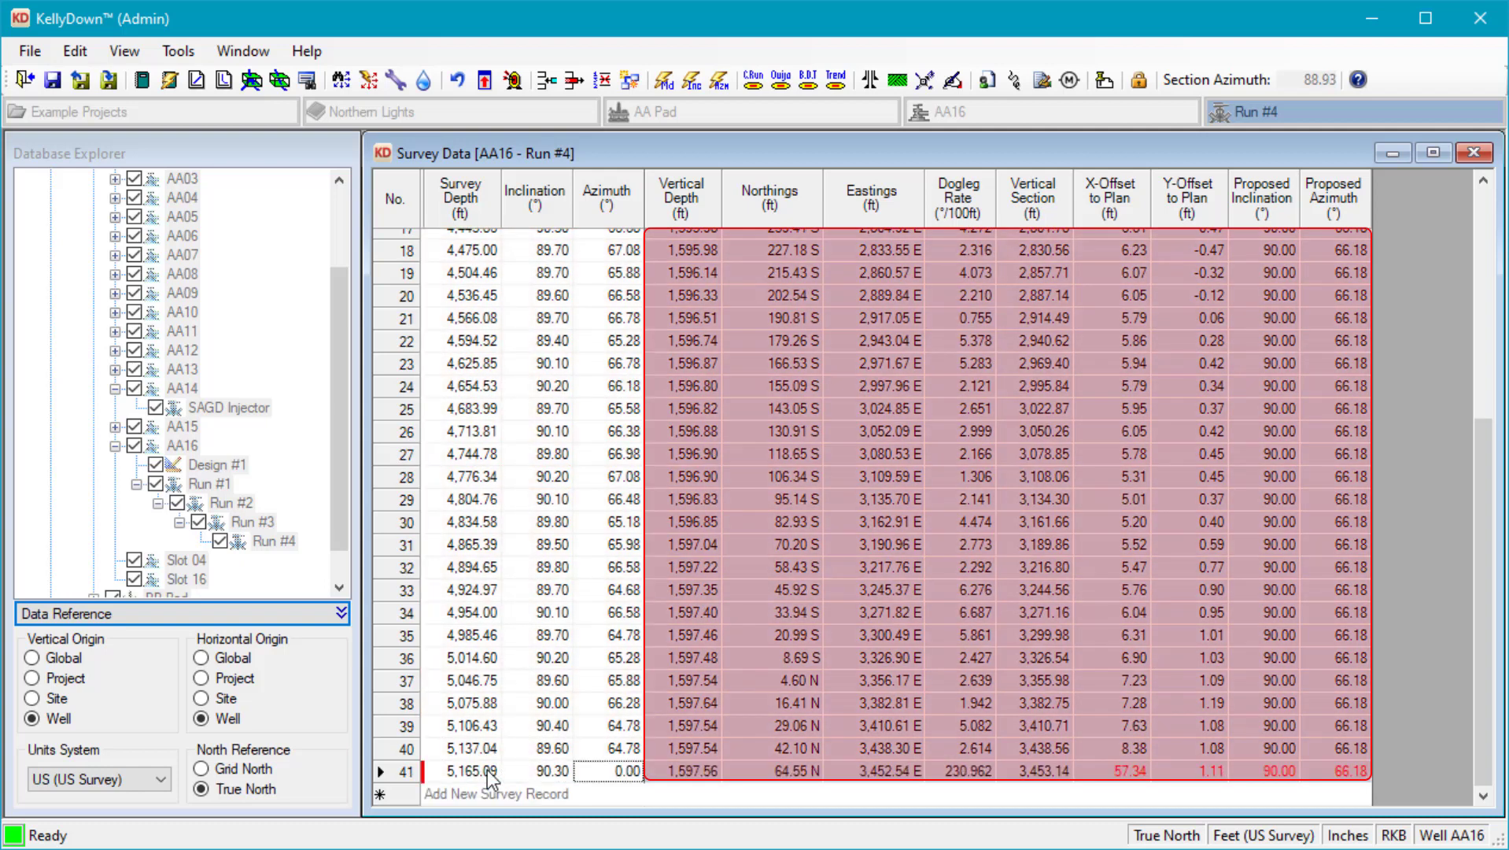
text(65.78)
key(Tab)
key(Tab)
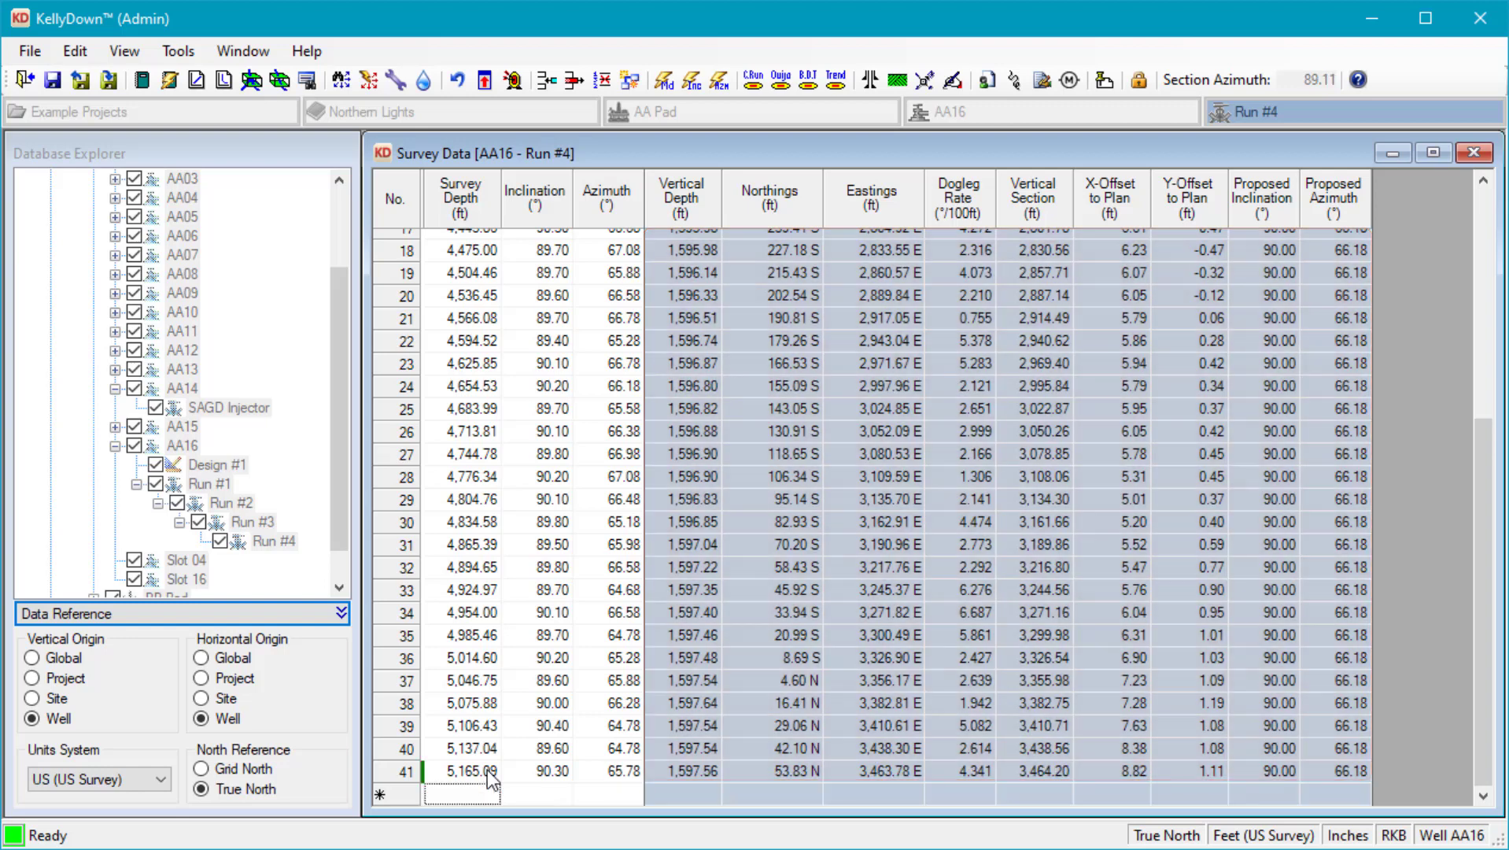
Add survey record 42 to Run #4 with Survey Depth 5,195.8 ft, Inclination 89.5° and Azimuth 65.28°
text(5,19)
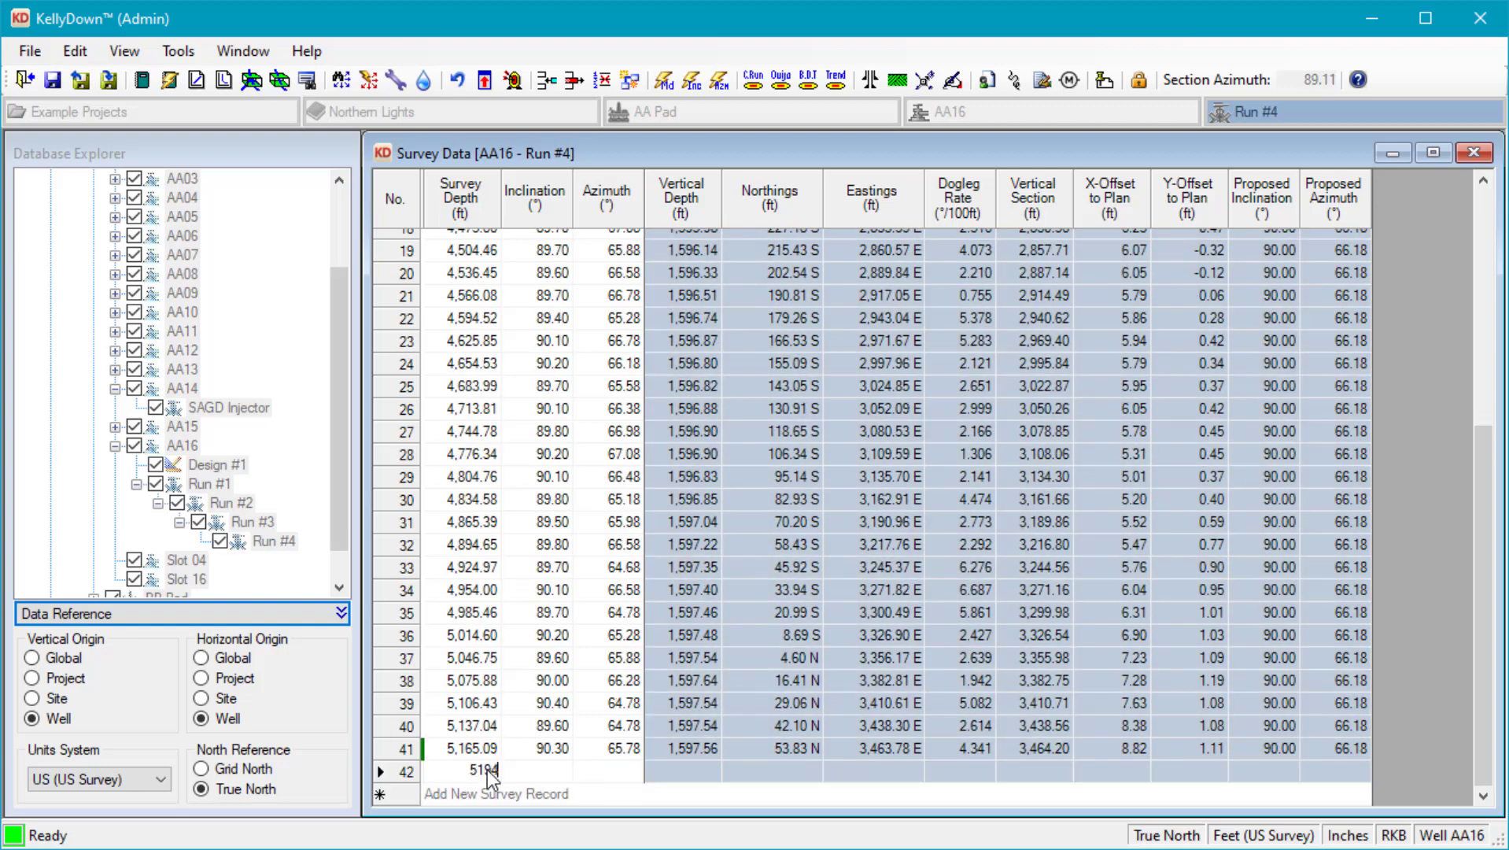
text(5.8)
key(Tab)
text(89.5)
key(Tab)
text(65.28)
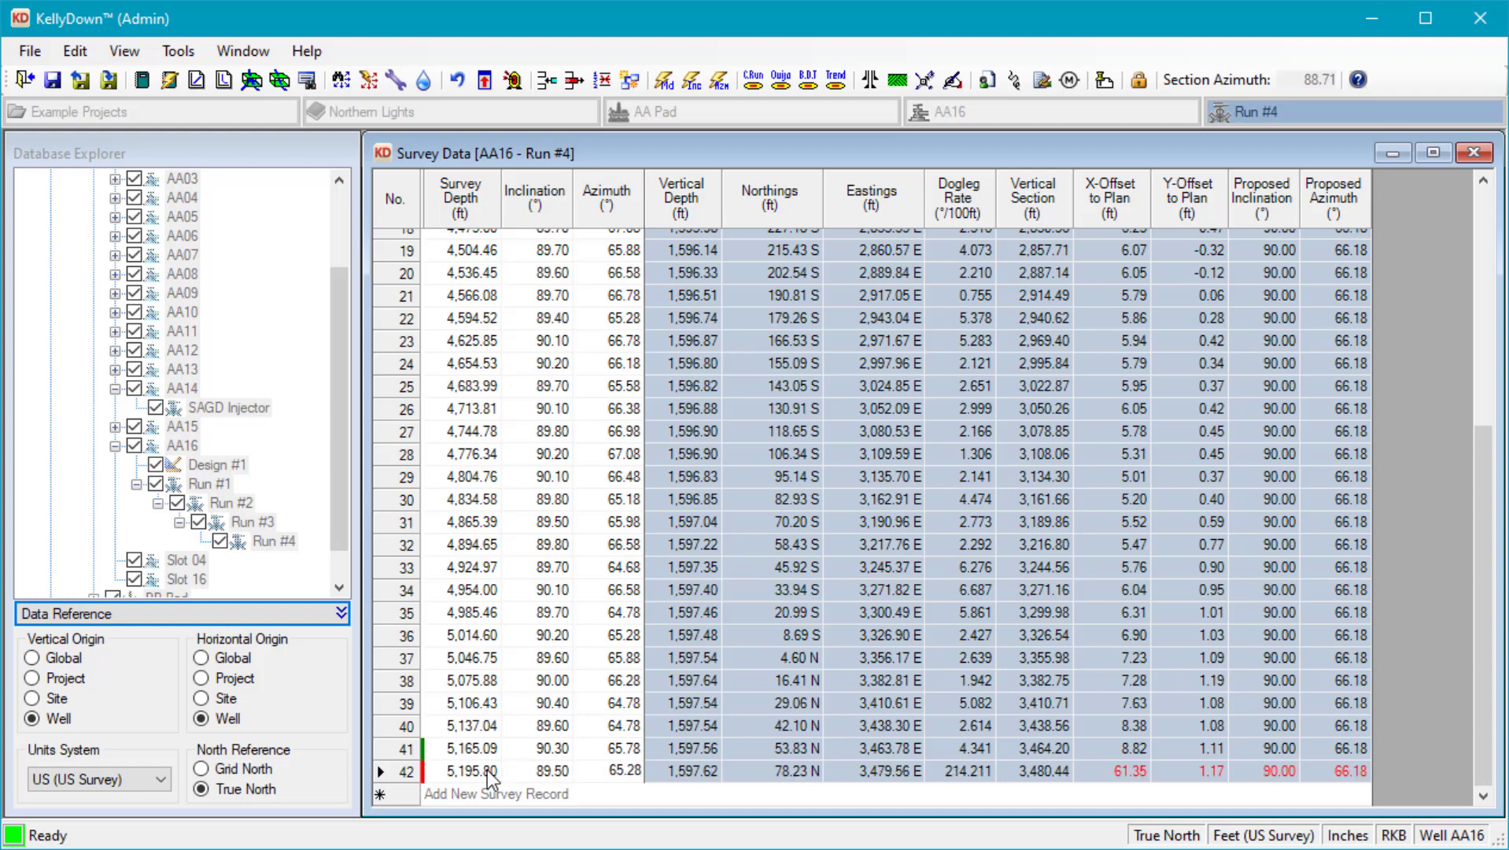
key(Tab)
Add survey record 43 to Run #4 with Survey Depth 5,224.31 ft, Inclination 90.4° and Azimuth 65.48°
text(5224.31)
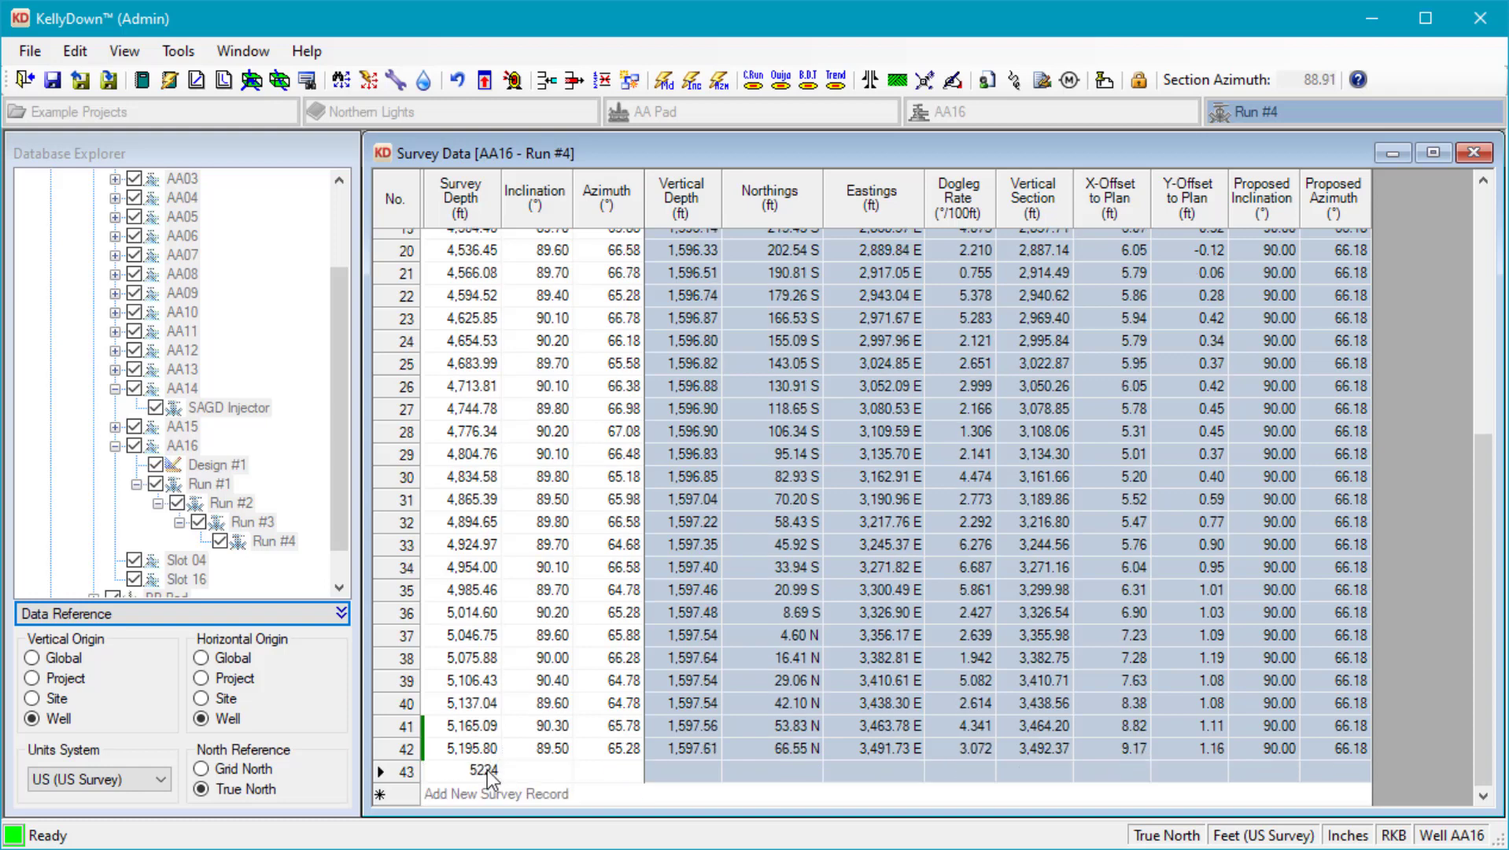
key(Tab)
text(90.4)
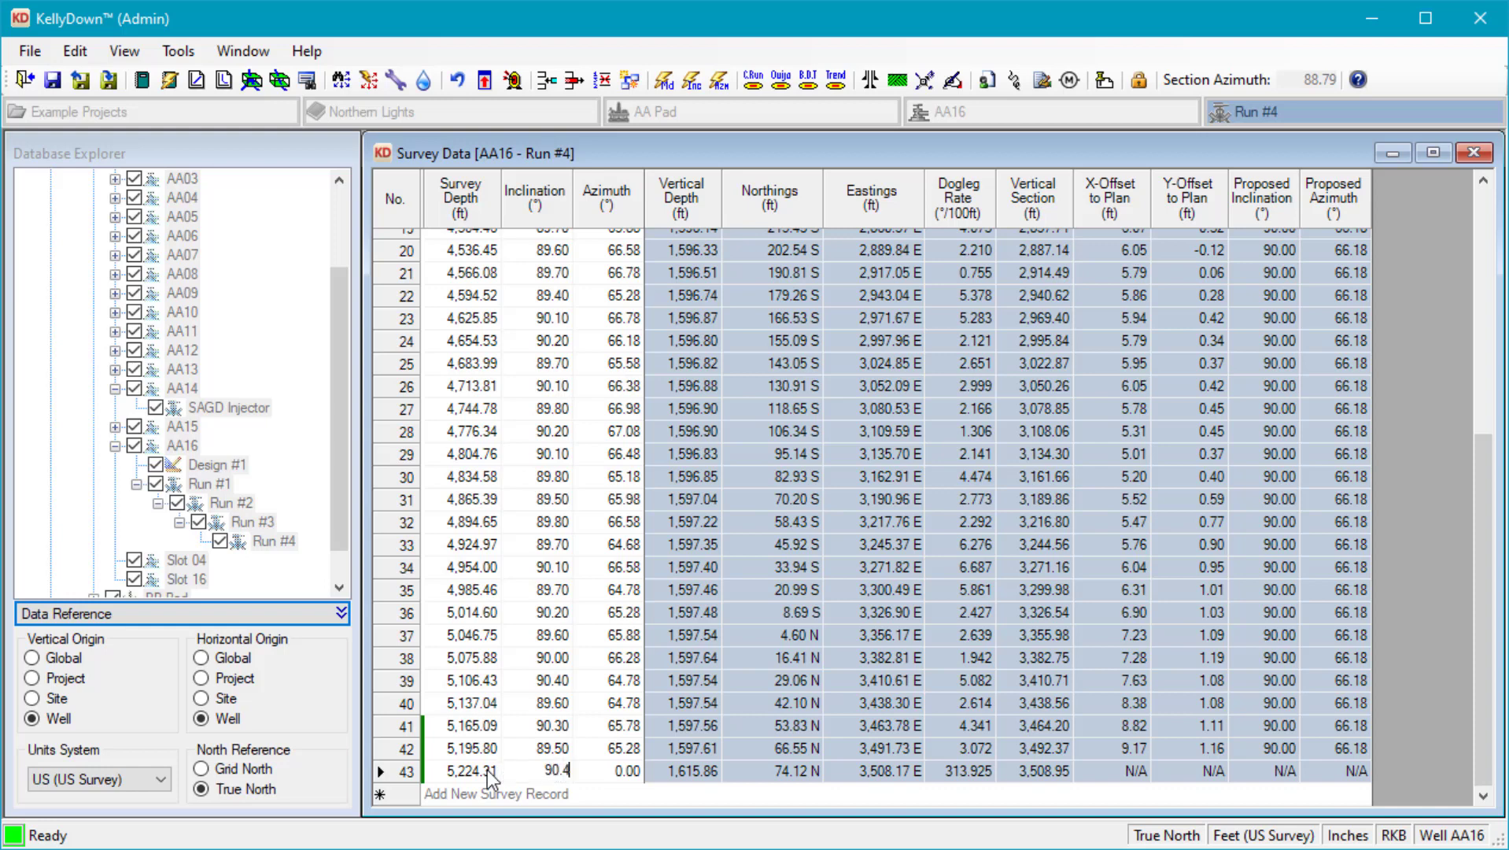
key(Tab)
text(65.48)
key(Tab)
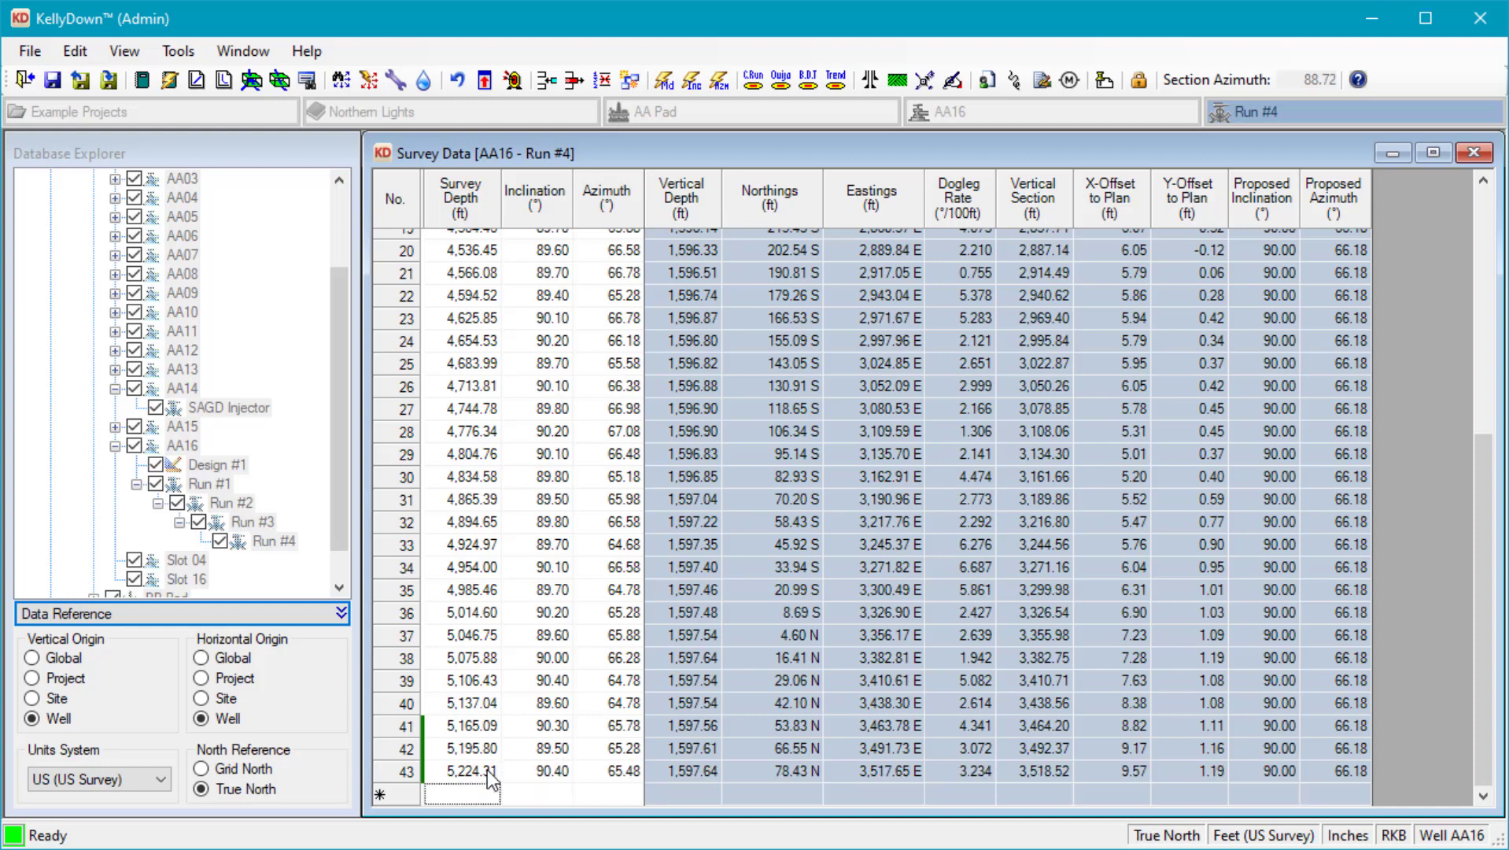
Add survey record 44 to Run #4 with Survey Depth 5,256.13 ft, Inclination 90° and Azimuth 66.18°
text(5256.13)
key(Tab)
text(90)
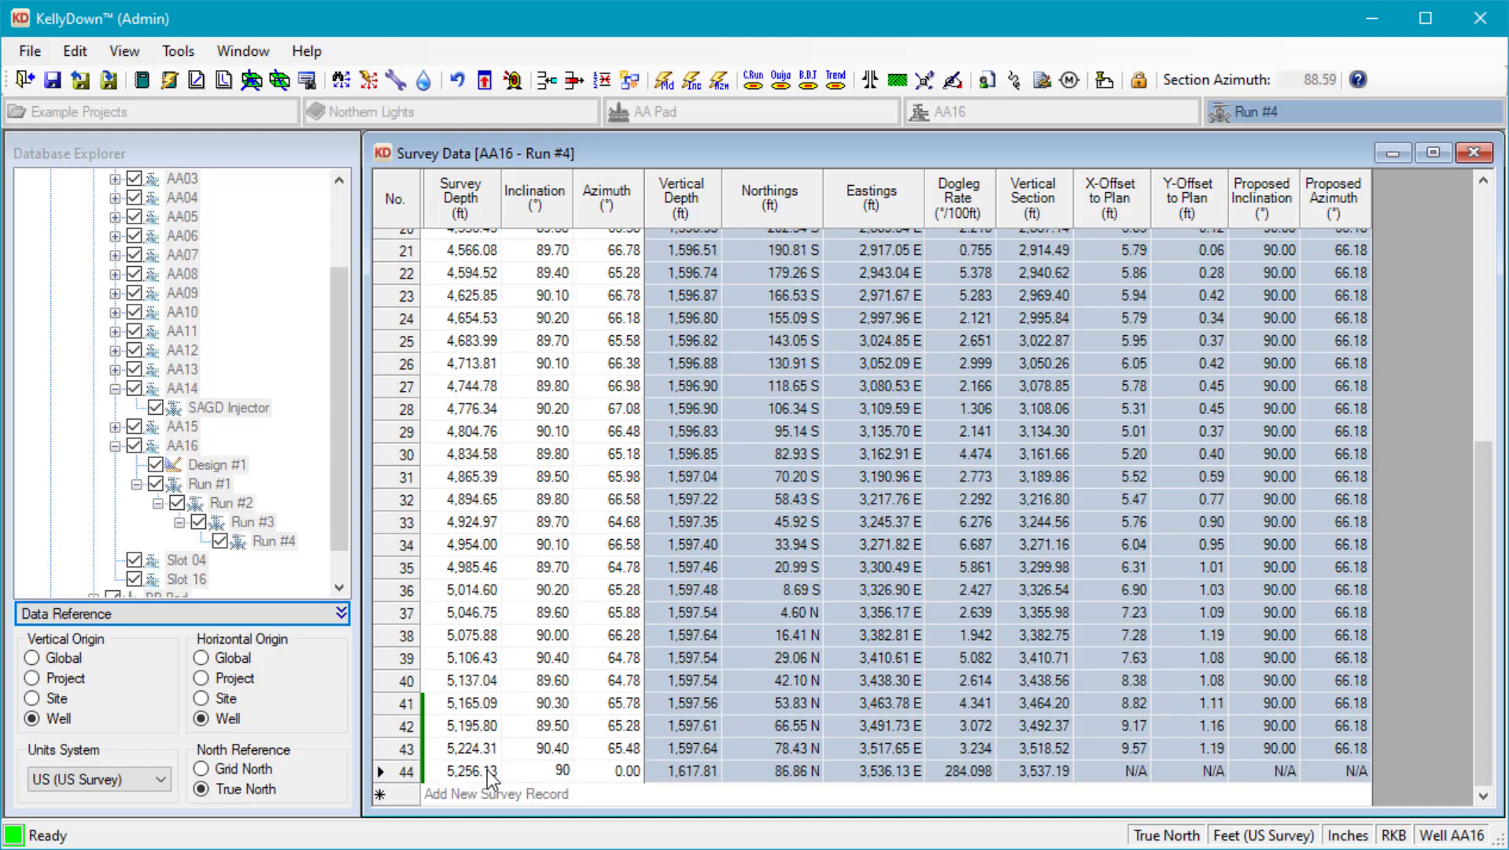
key(Tab)
text(66.18)
key(Tab)
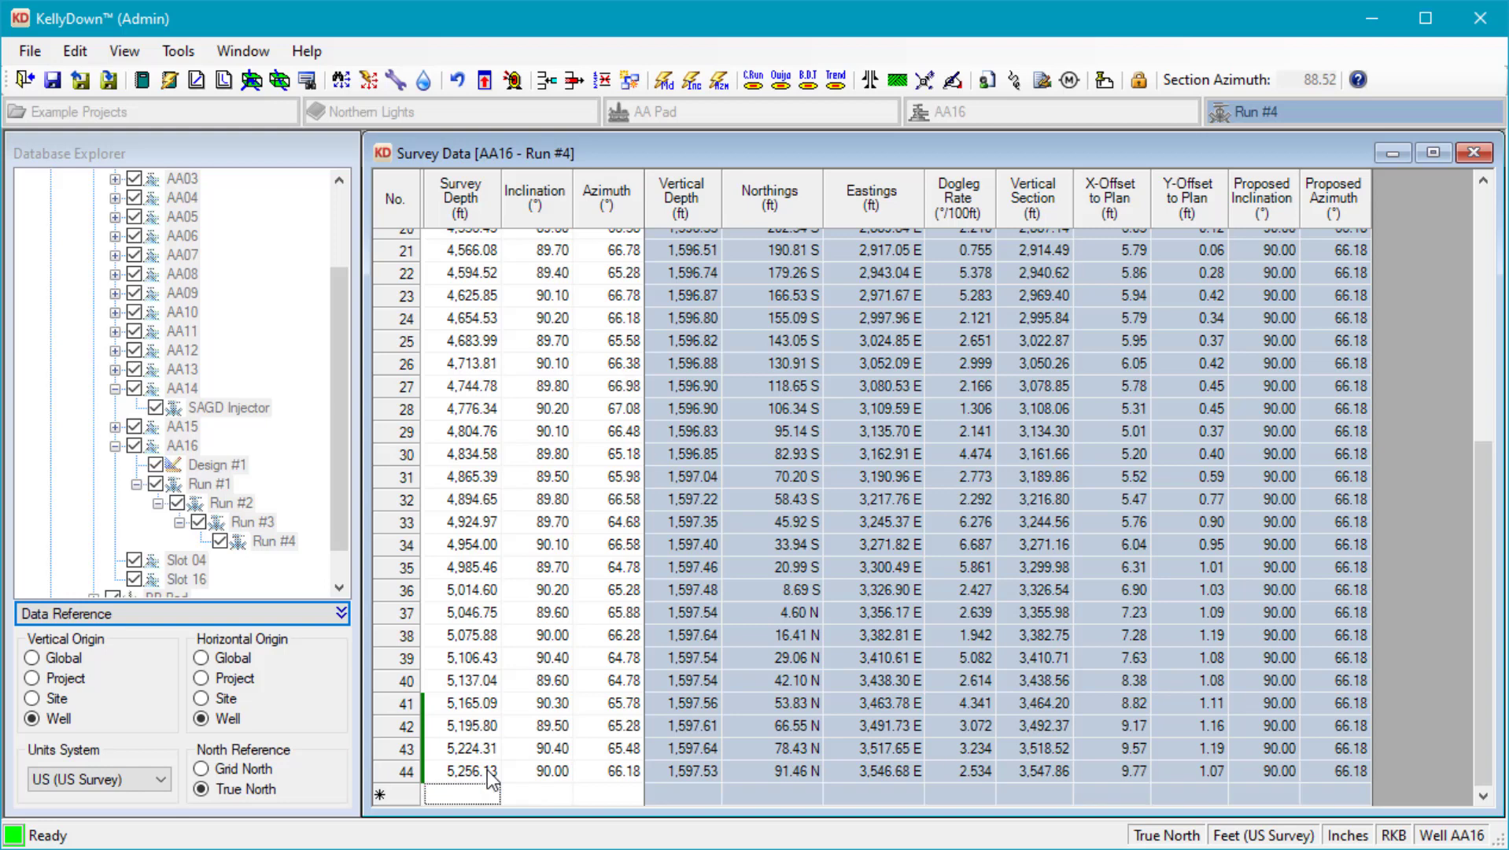
Add survey record 45 to Run #4 with Survey Depth 5,285 ft, Inclination 90.5° and Azimuth 66.68°
text(5285)
key(Tab)
text(90.5)
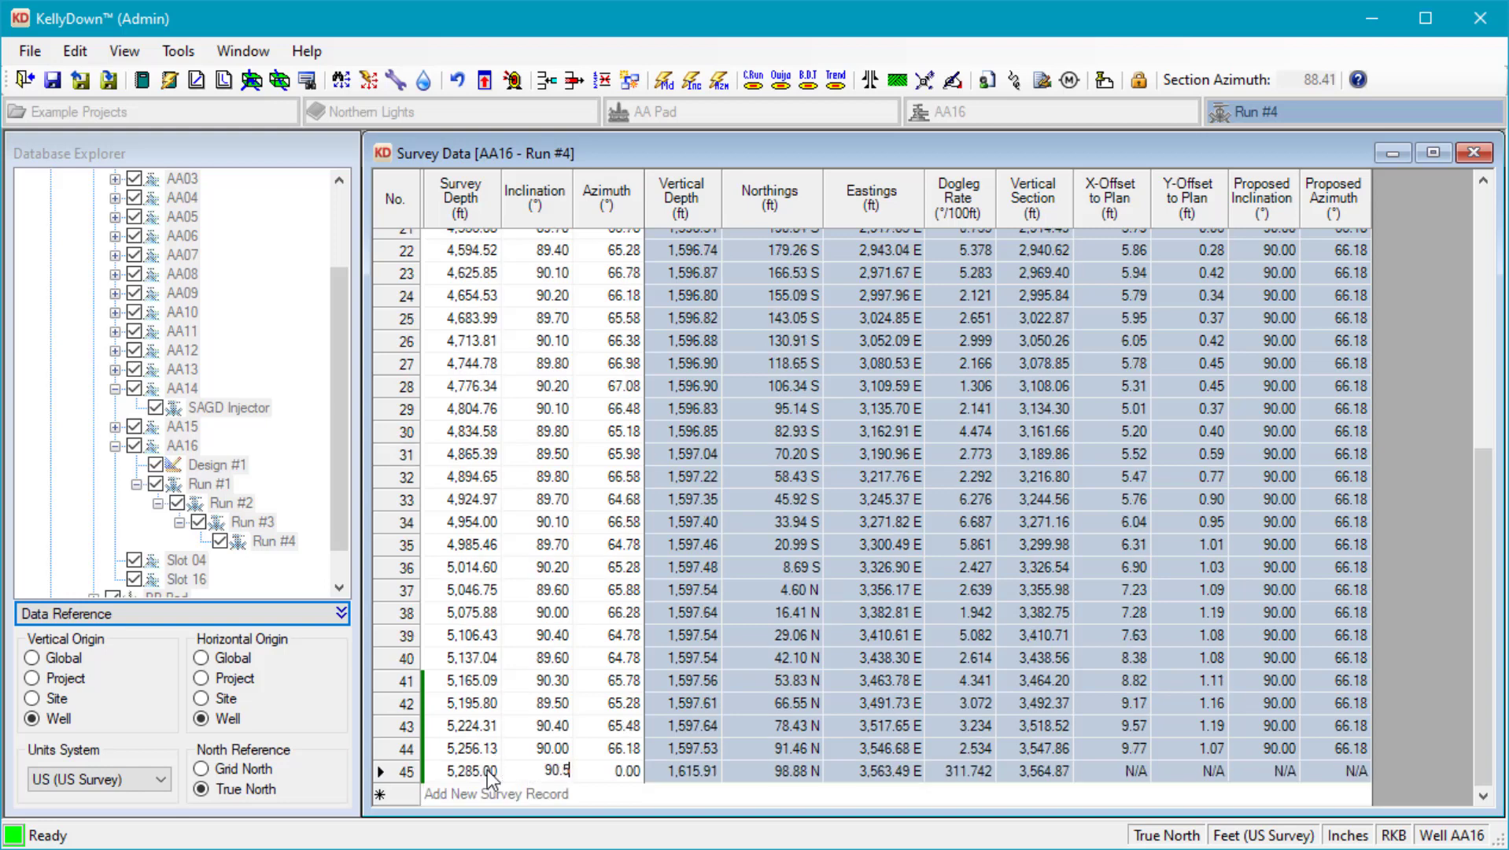
key(Tab)
text(66.18)
key(Tab)
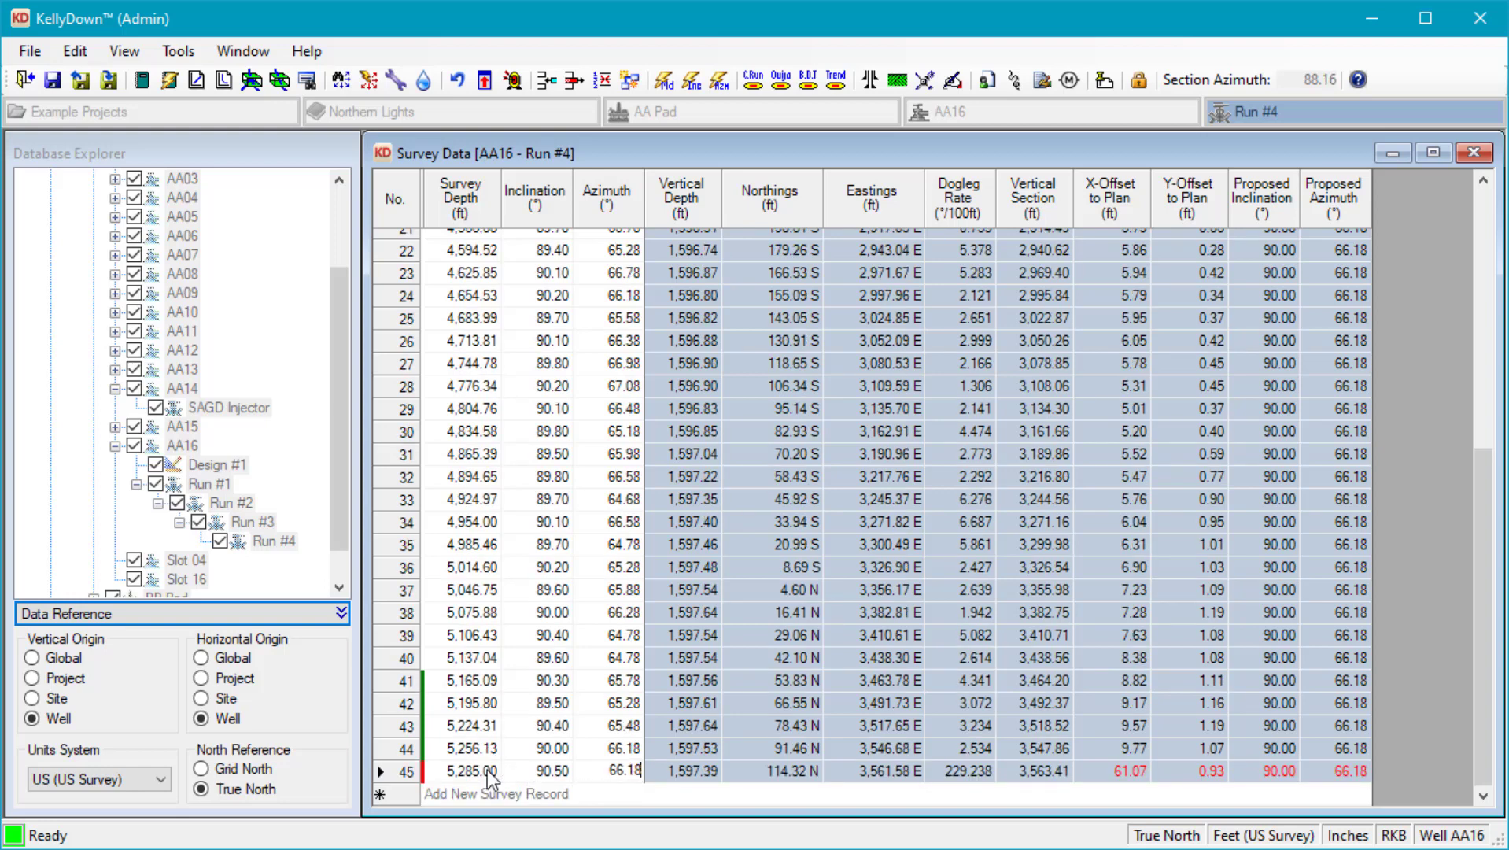
key(BackSpace)
key(BackSpace)
key(BackSpace)
key(BackSpace)
key(BackSpace)
text(66.68)
key(Tab)
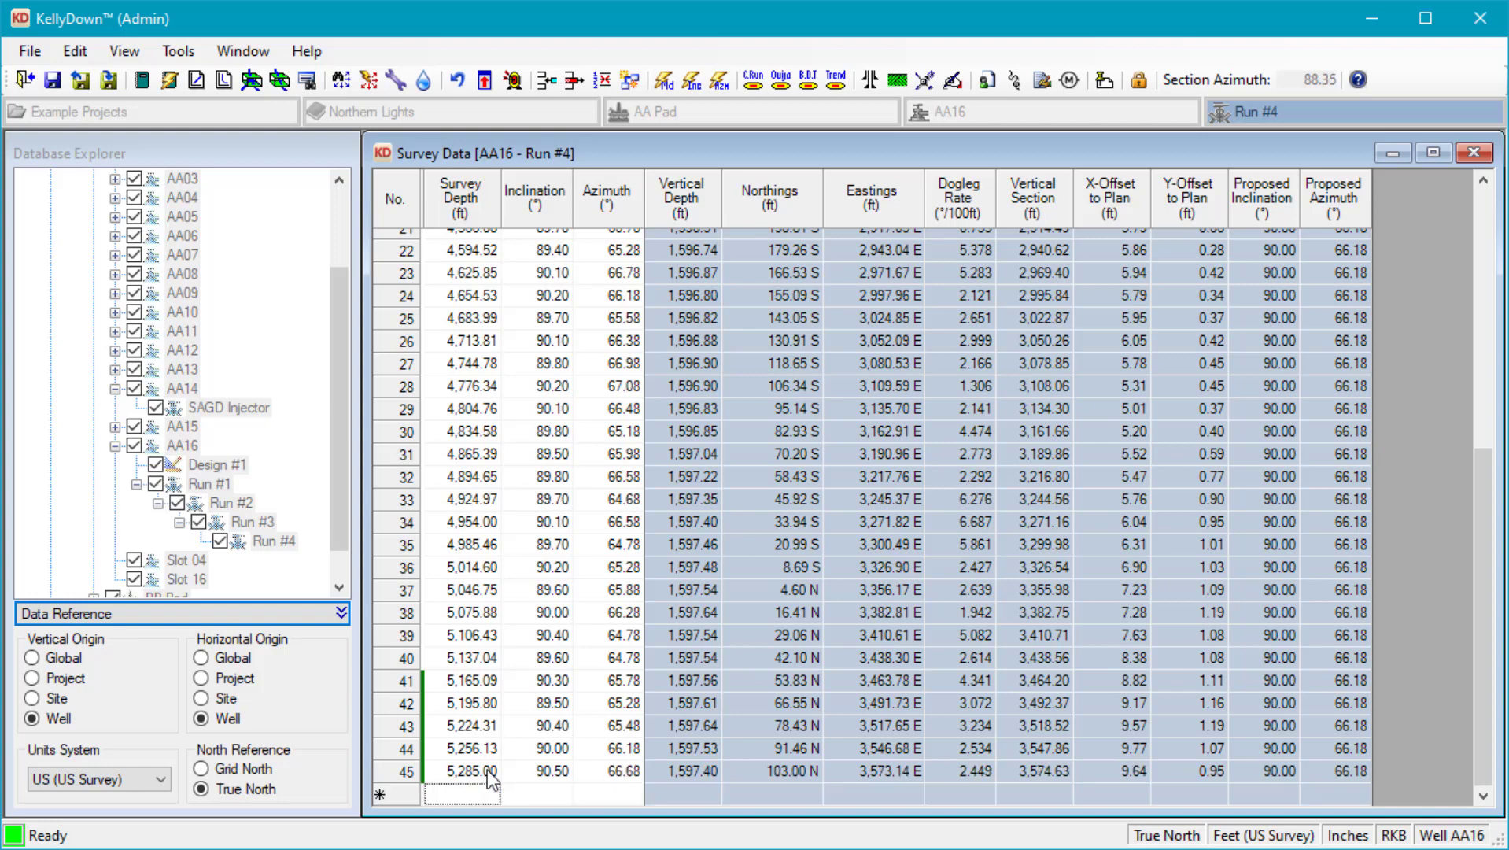
Add survey record 46 to Run #4 with Survey Depth 5,317 ft, Inclination 90.3° and Azimuth 65.28°
text(5317)
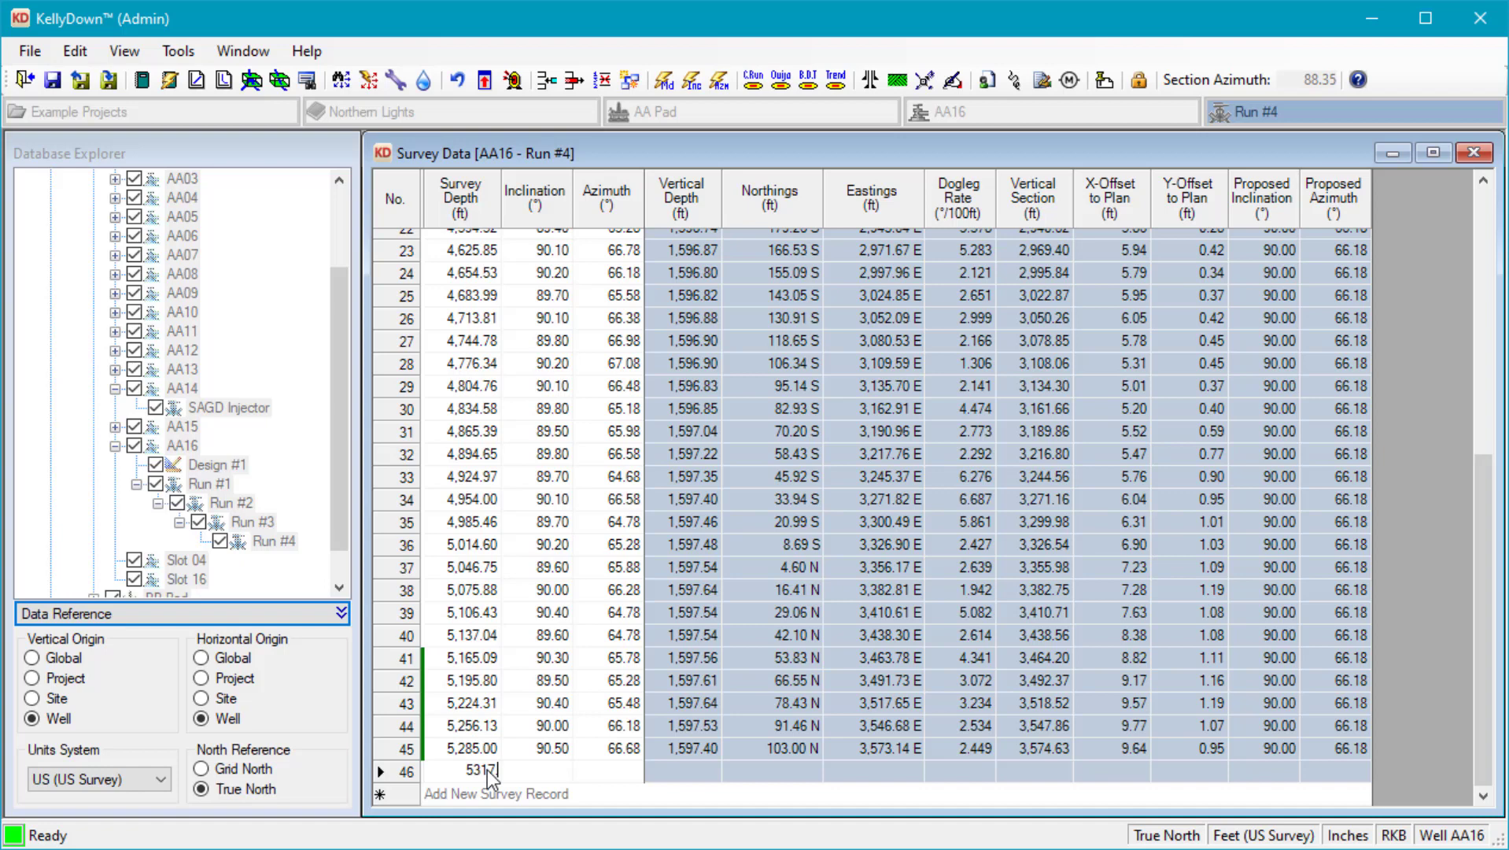
key(Tab)
text(90.3)
key(Tab)
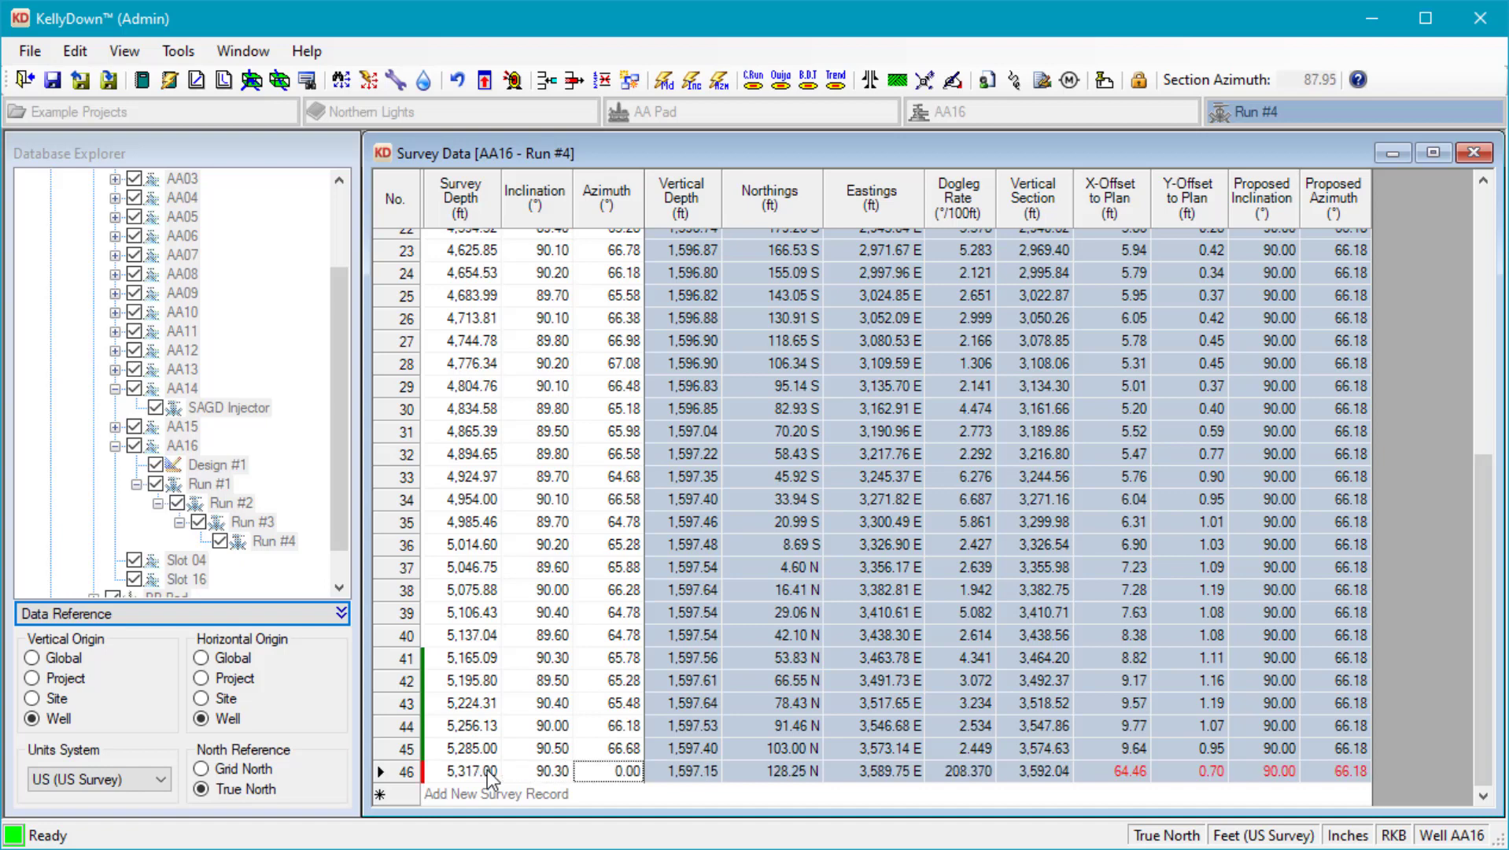
text(65.28)
key(Tab)
Add survey record 47 to Run #4 with Survey Depth 5,344.49 ft, Inclination 90.1° and Azimuth 65.34°
text(5344.49)
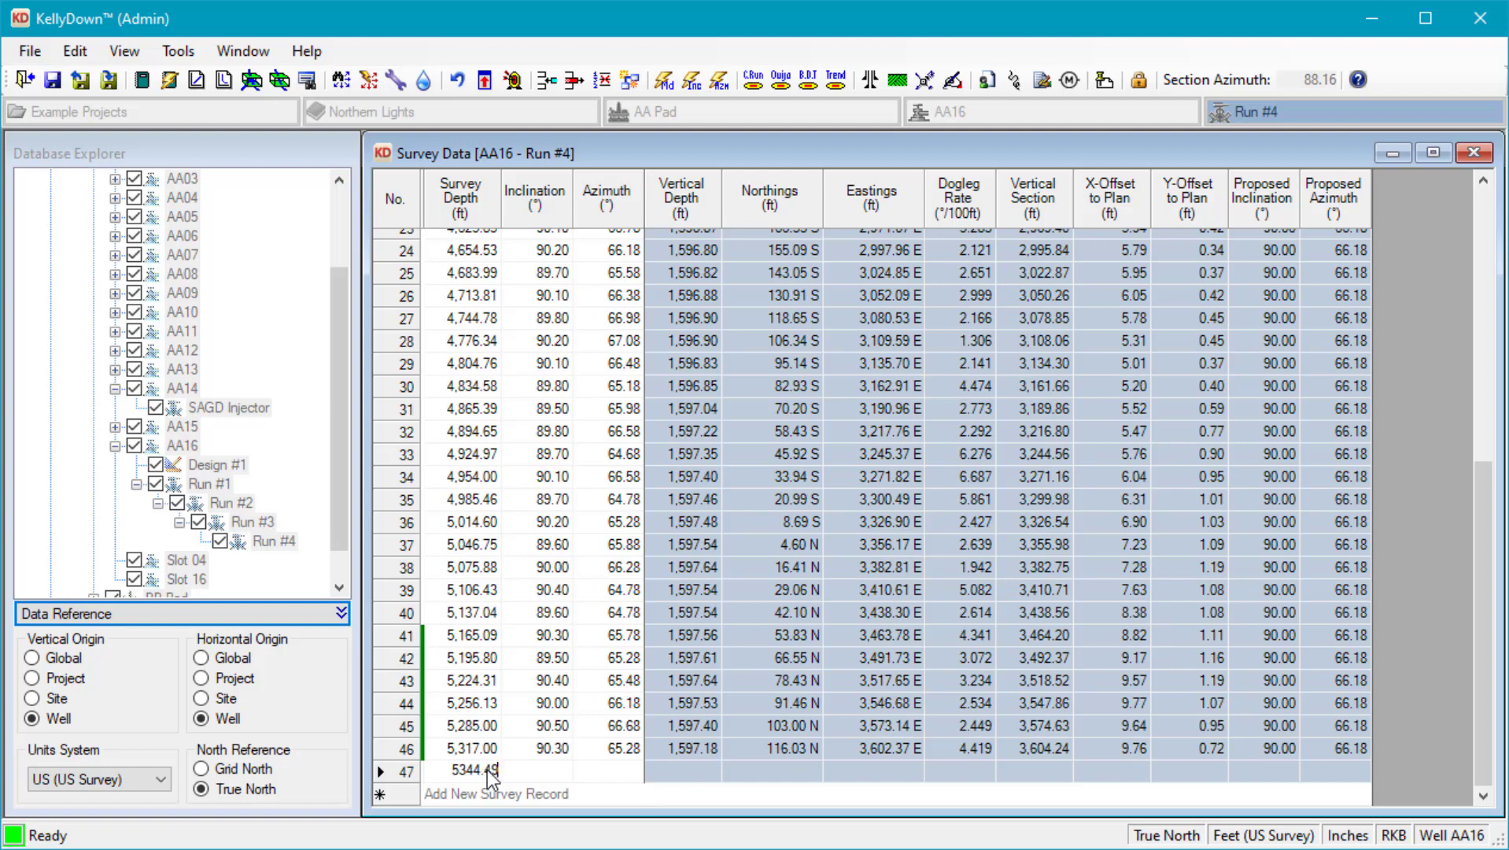
key(Tab)
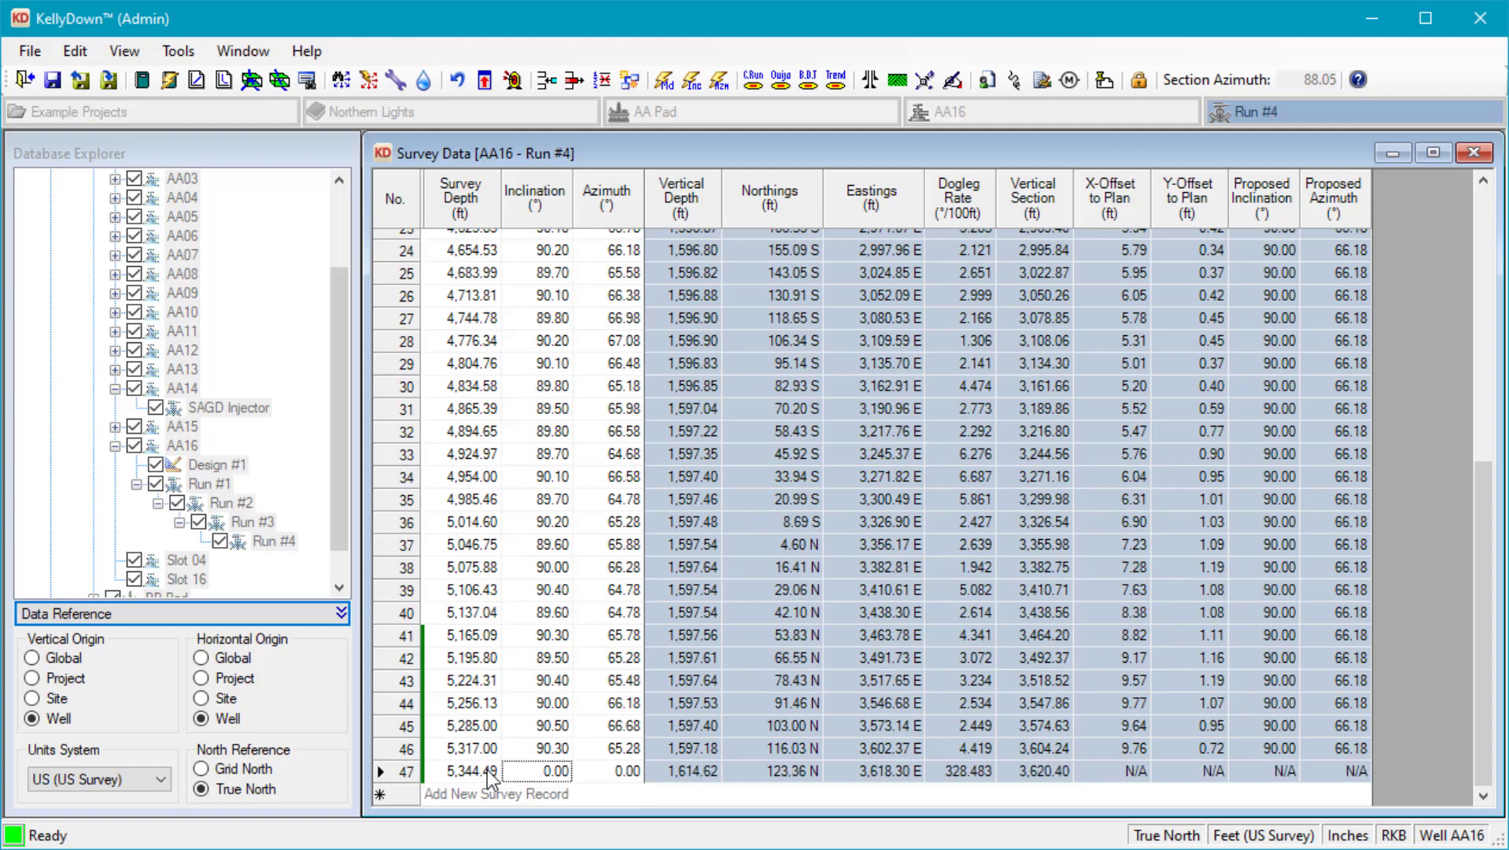
text(90.1)
key(Tab)
text(65.34)
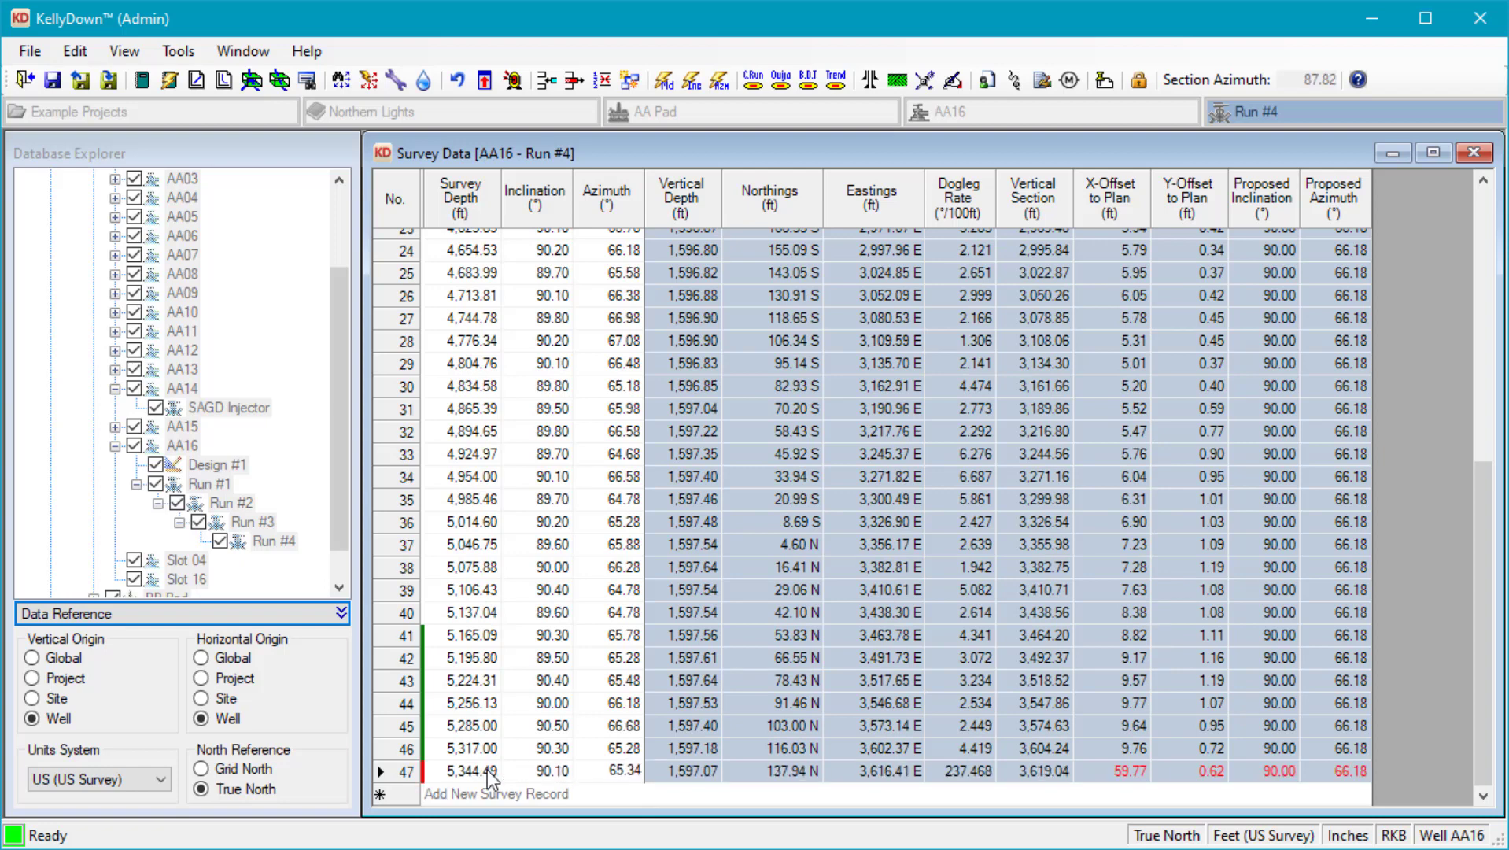
key(Tab)
Add survey record 48 to Run #4 with Survey Depth 5,371.72 ft, Inclination 89.6° and Azimuth 64.78°
text(5,371.72)
key(Tab)
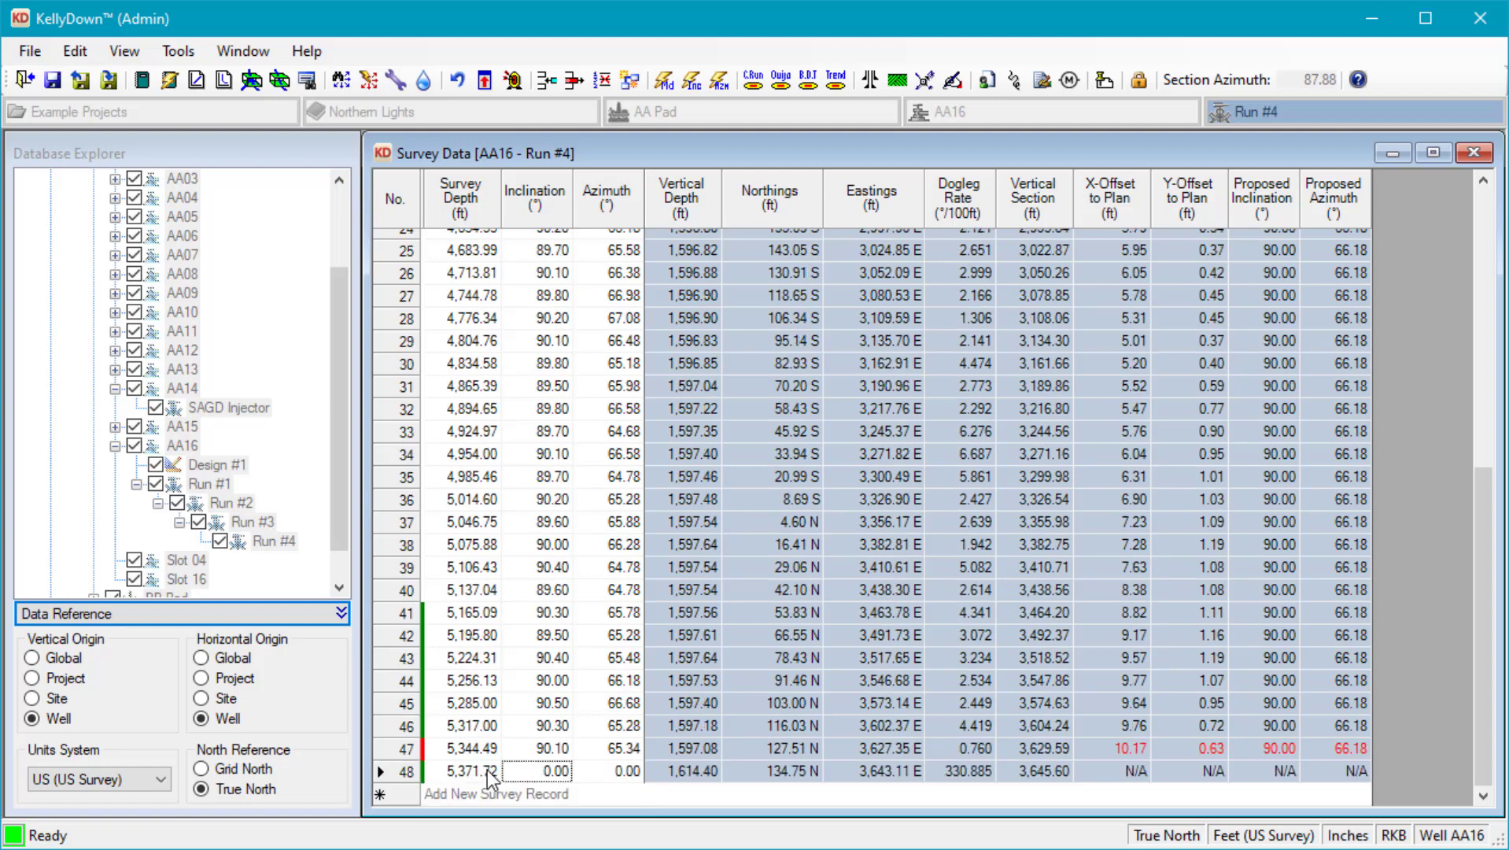
text(89.6)
key(Tab)
text(64.78)
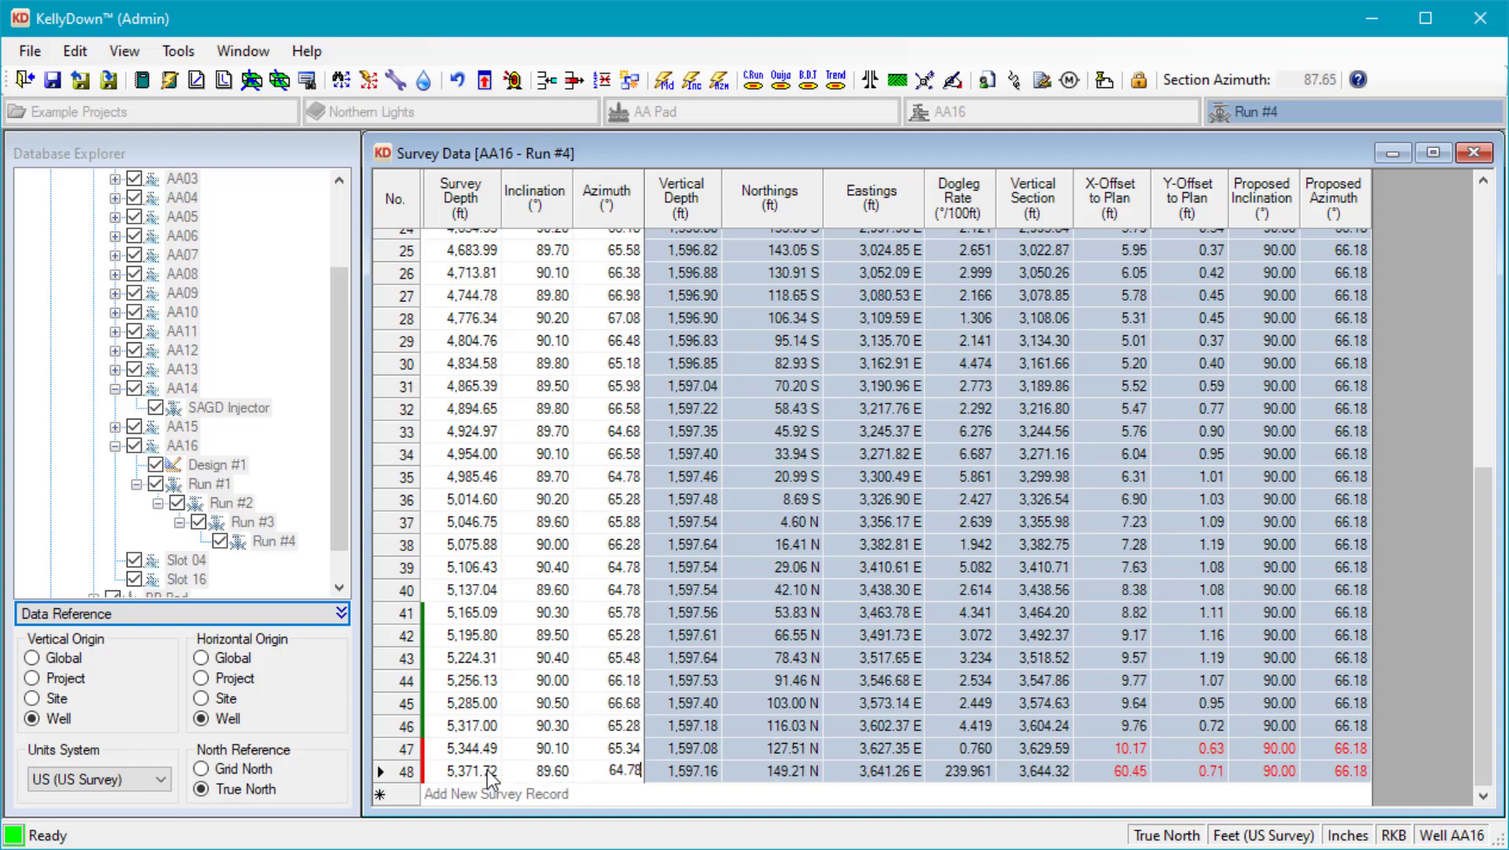
key(Tab)
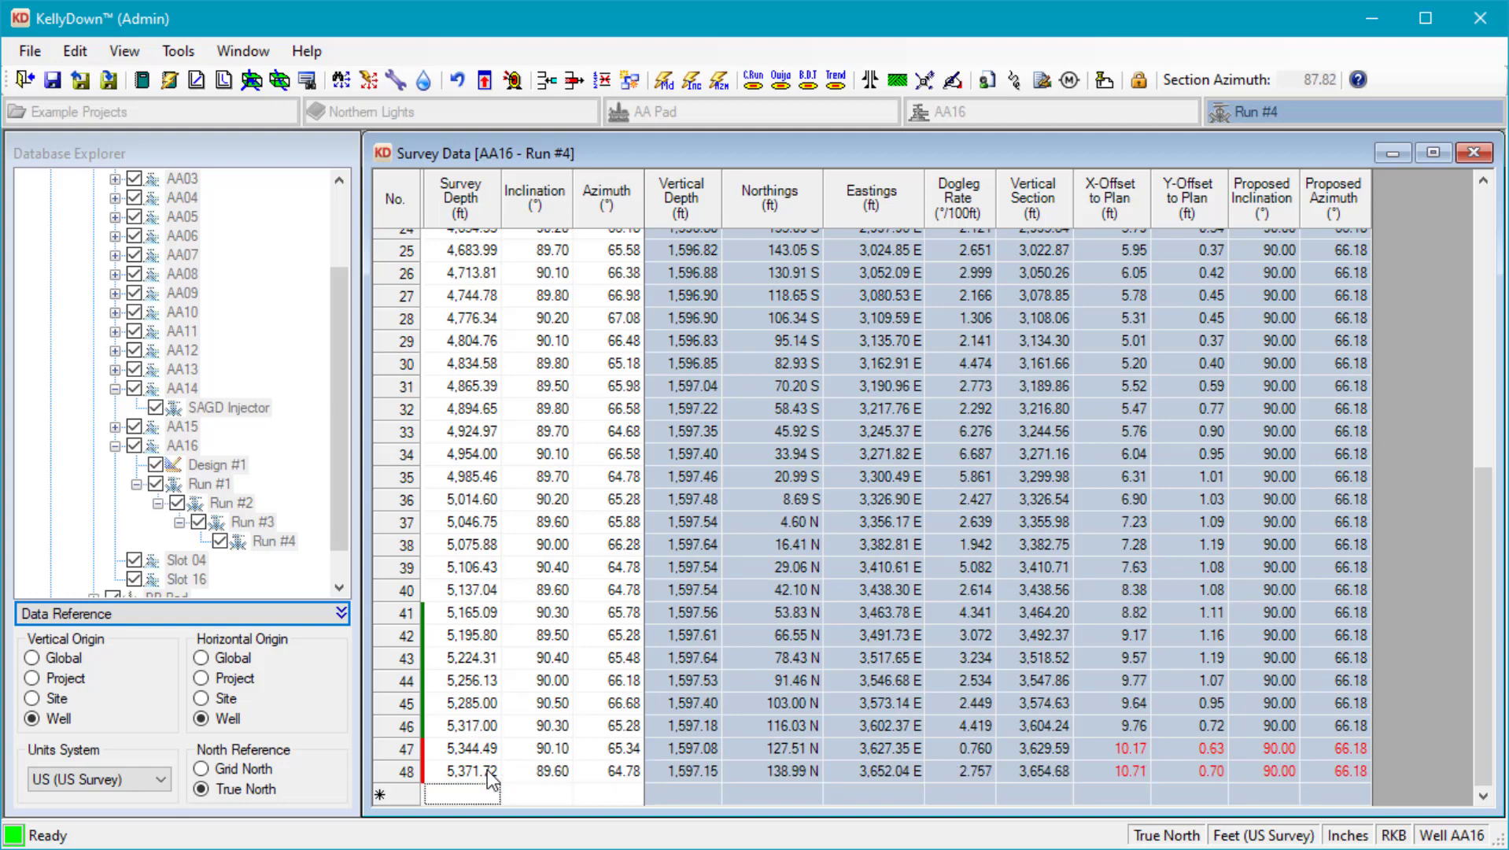
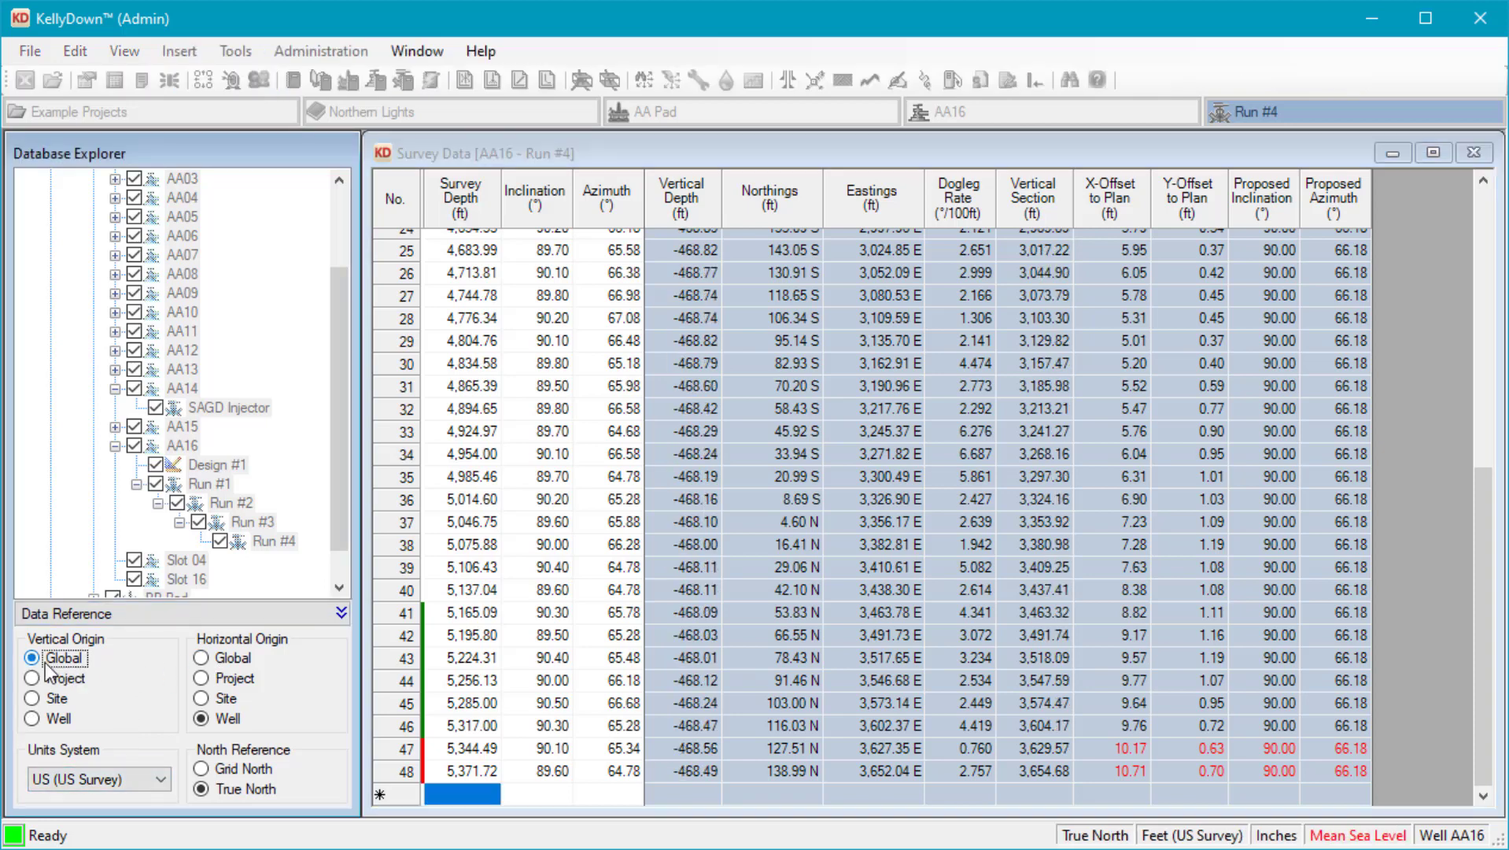
Set the data reference's Horizontal Origin to Global and its Units System to SI (Metric)
click(227, 661)
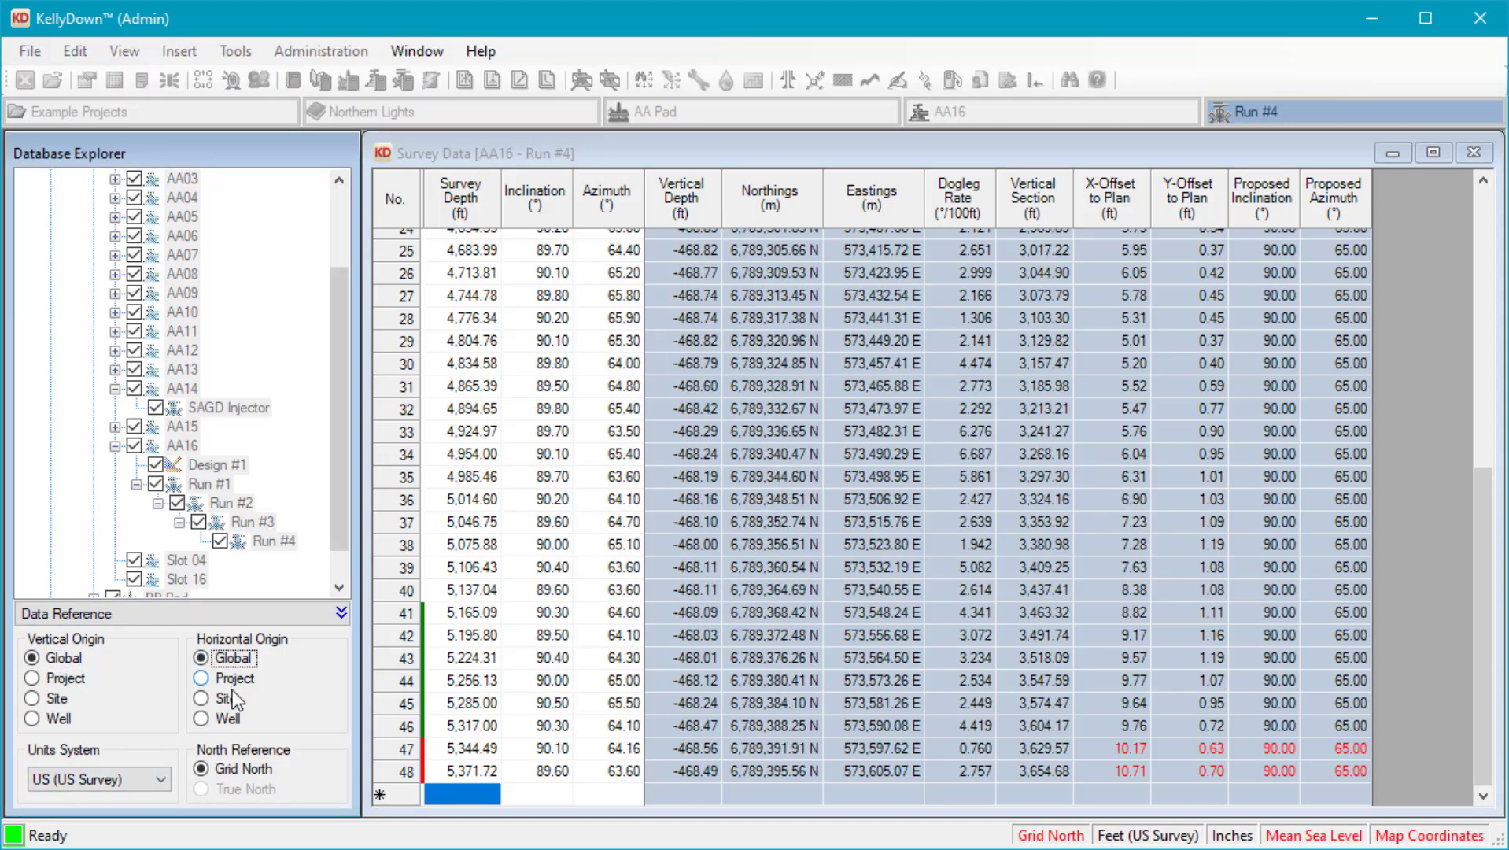
click(135, 779)
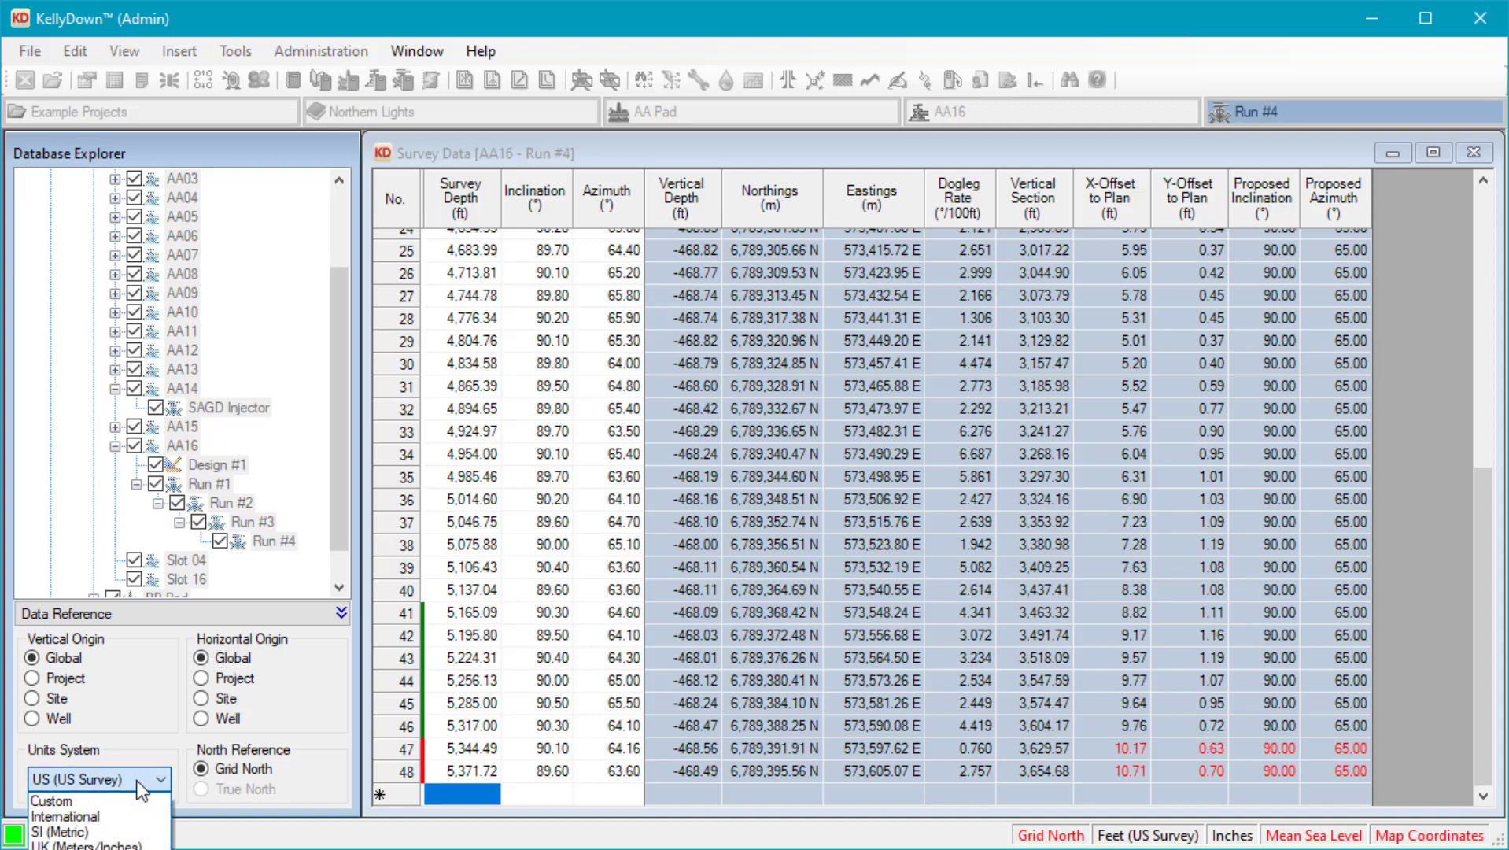
click(92, 832)
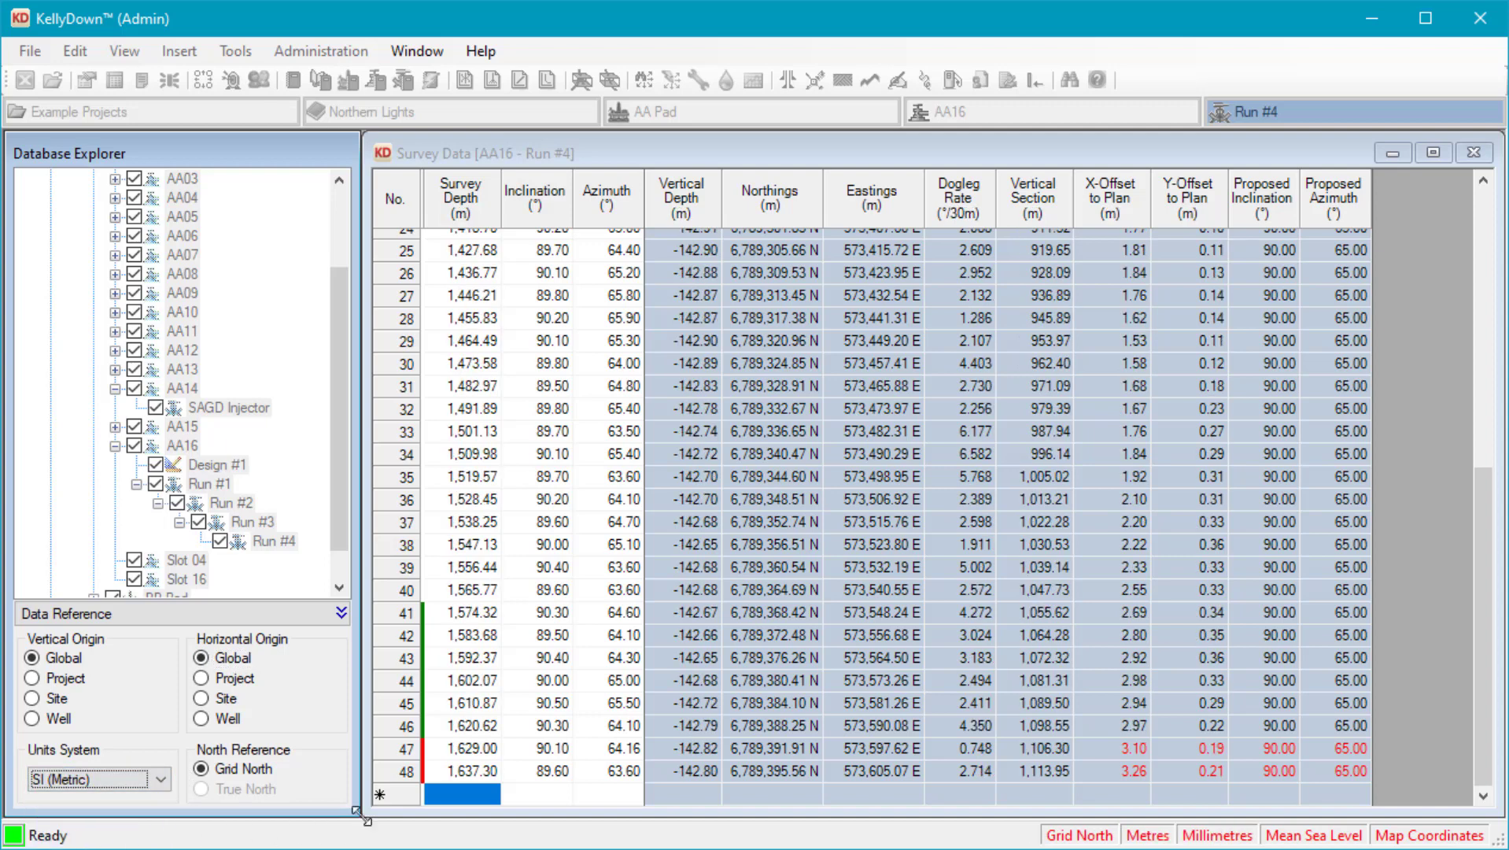
Add survey record 49 to Run #4 with Survey Depth 1,645.8 m, Inclination 89.5° and Azimuth 64.05°
click(471, 790)
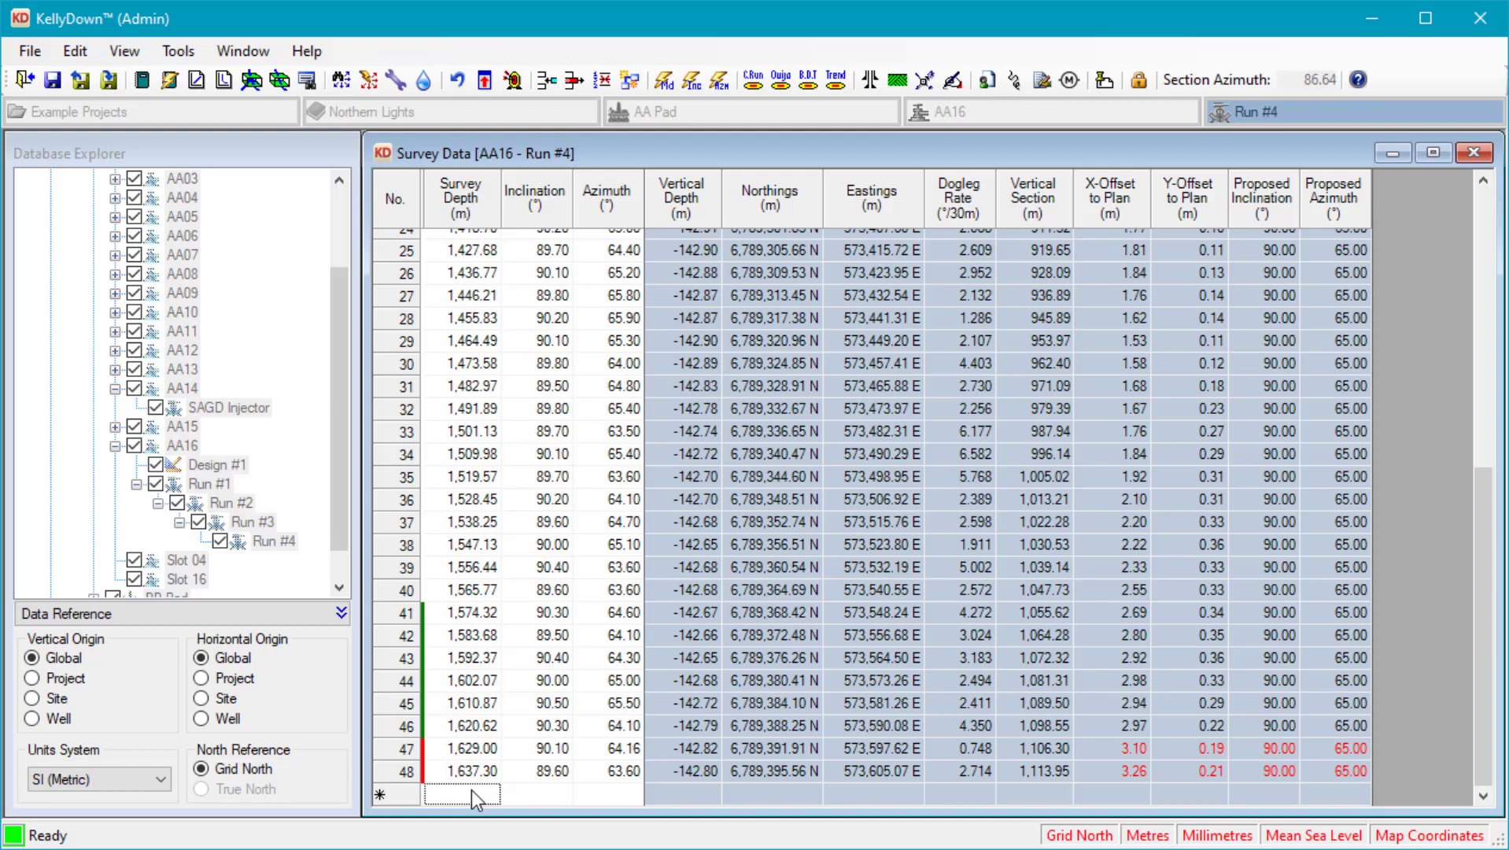
text(1,645.)
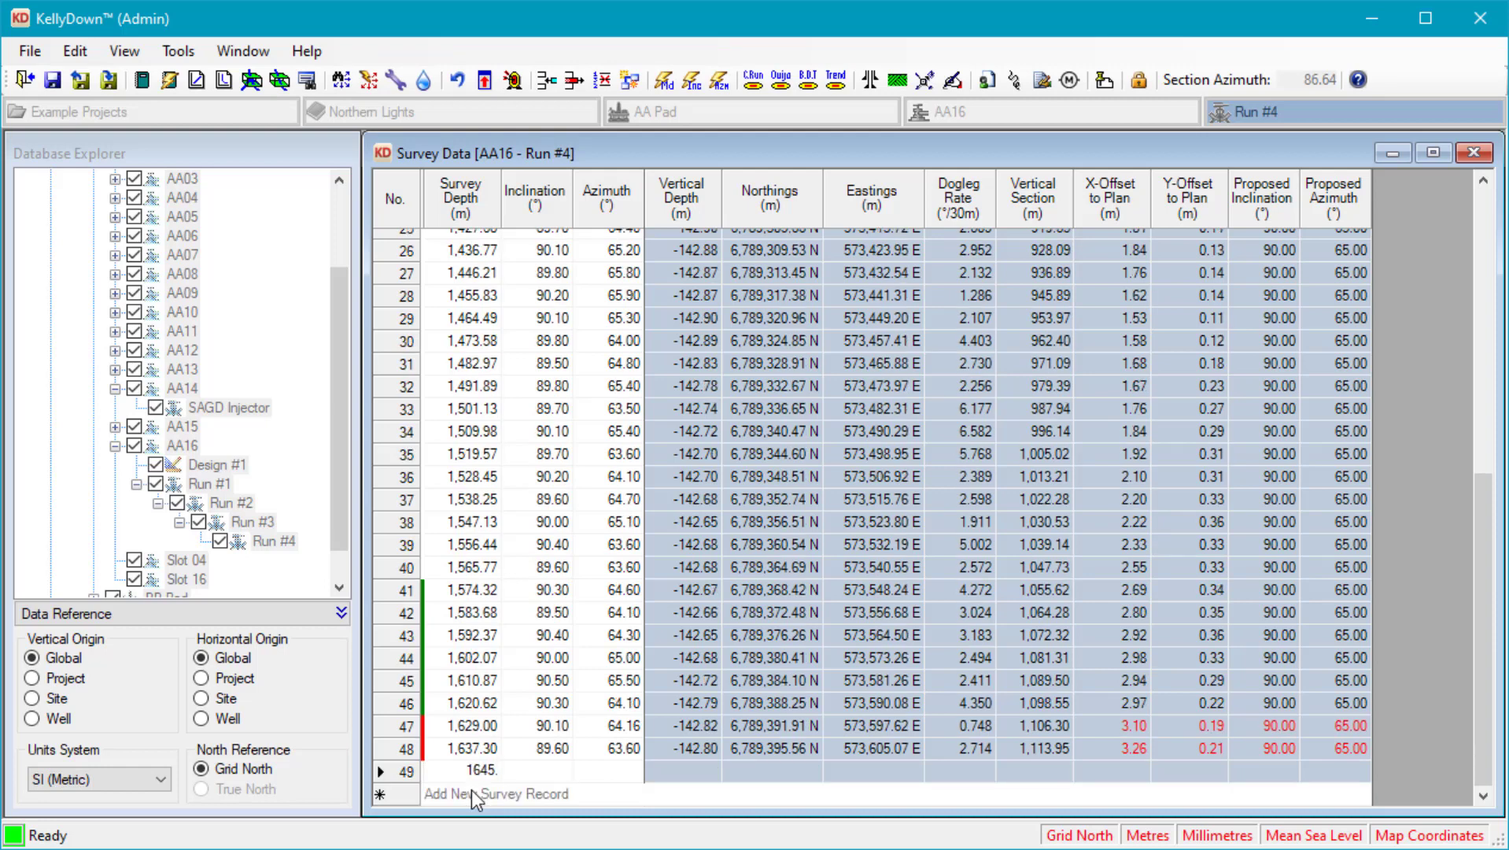
text(8)
key(Tab)
text(89.5)
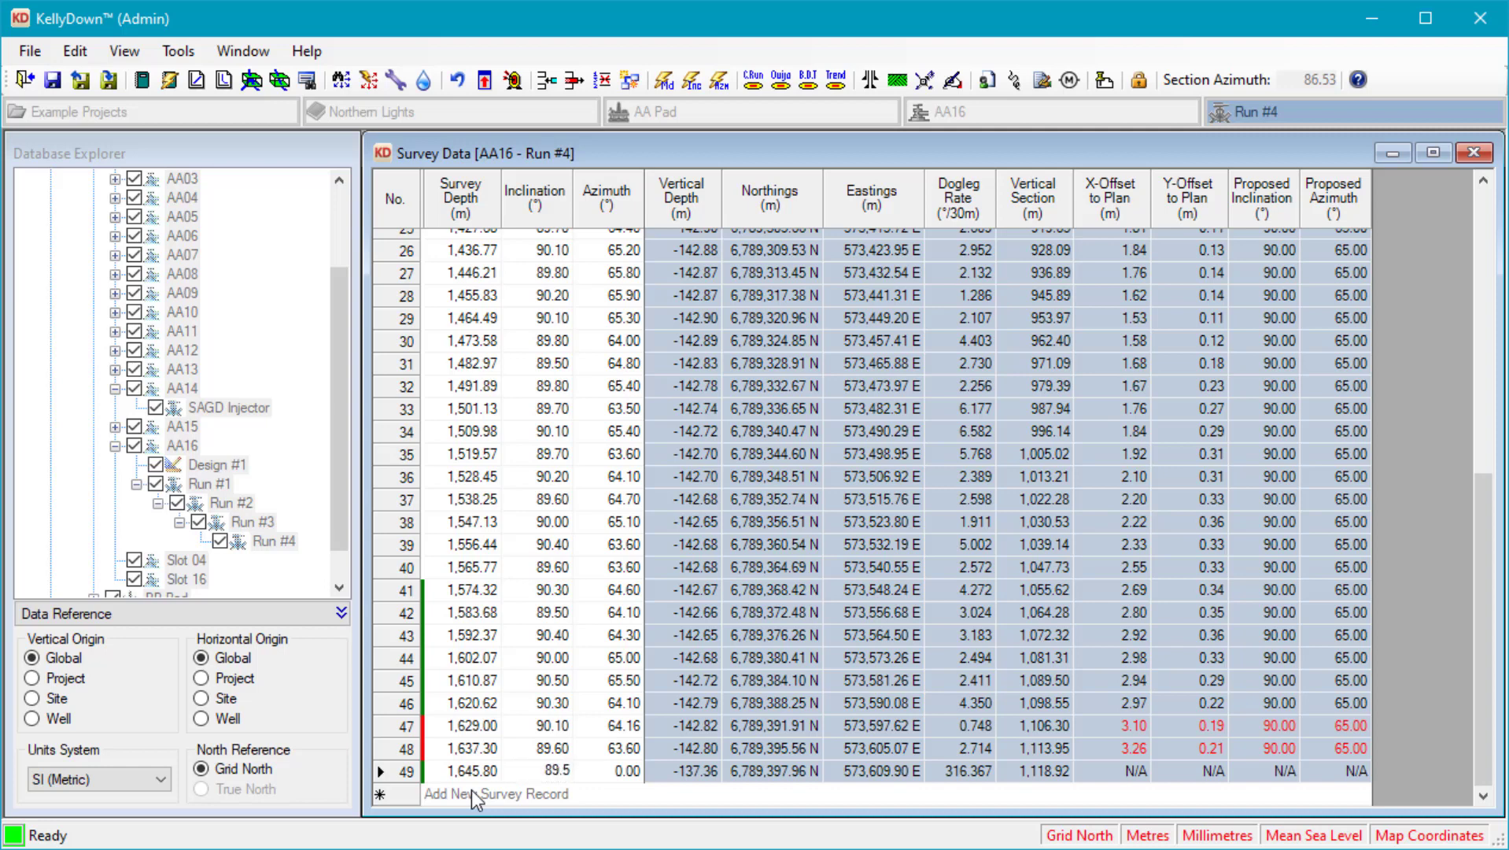
key(Tab)
text(64.05)
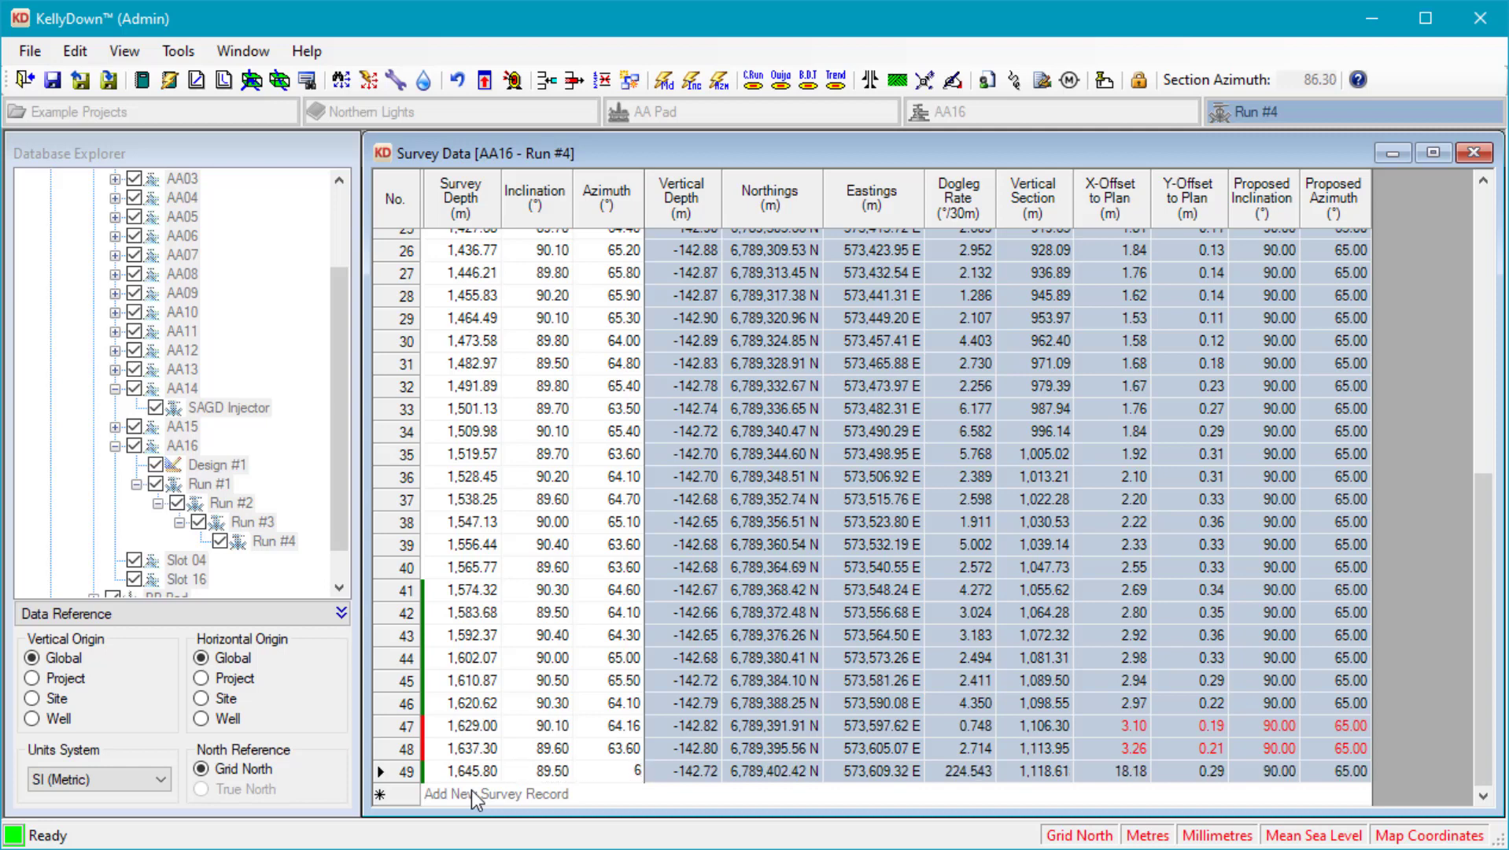
key(Tab)
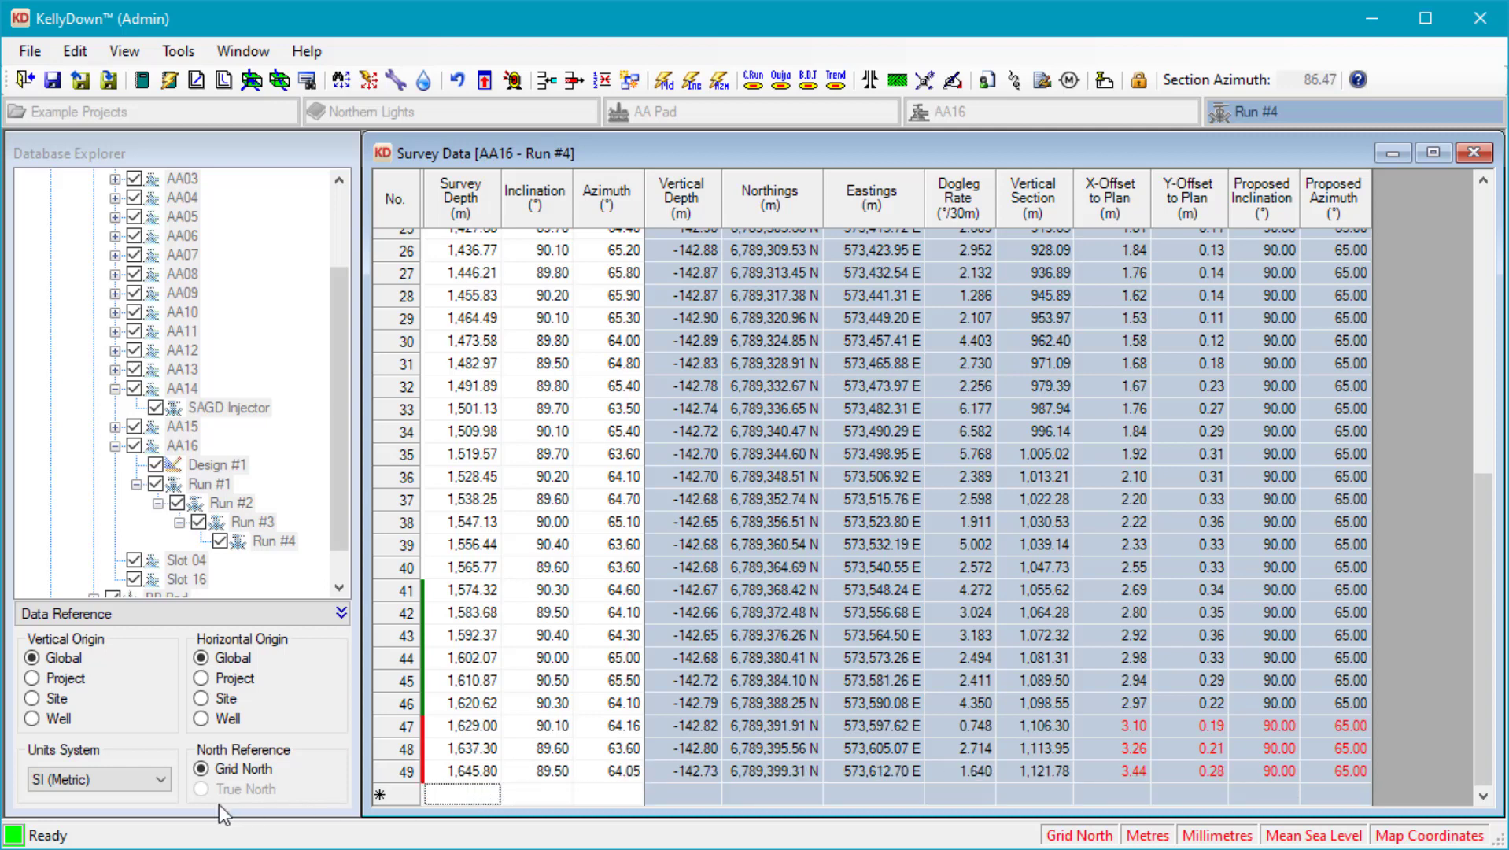
Set the Units System to US (US Survey) and both the Vertical Origin and Horizontal Origin to Well
click(102, 772)
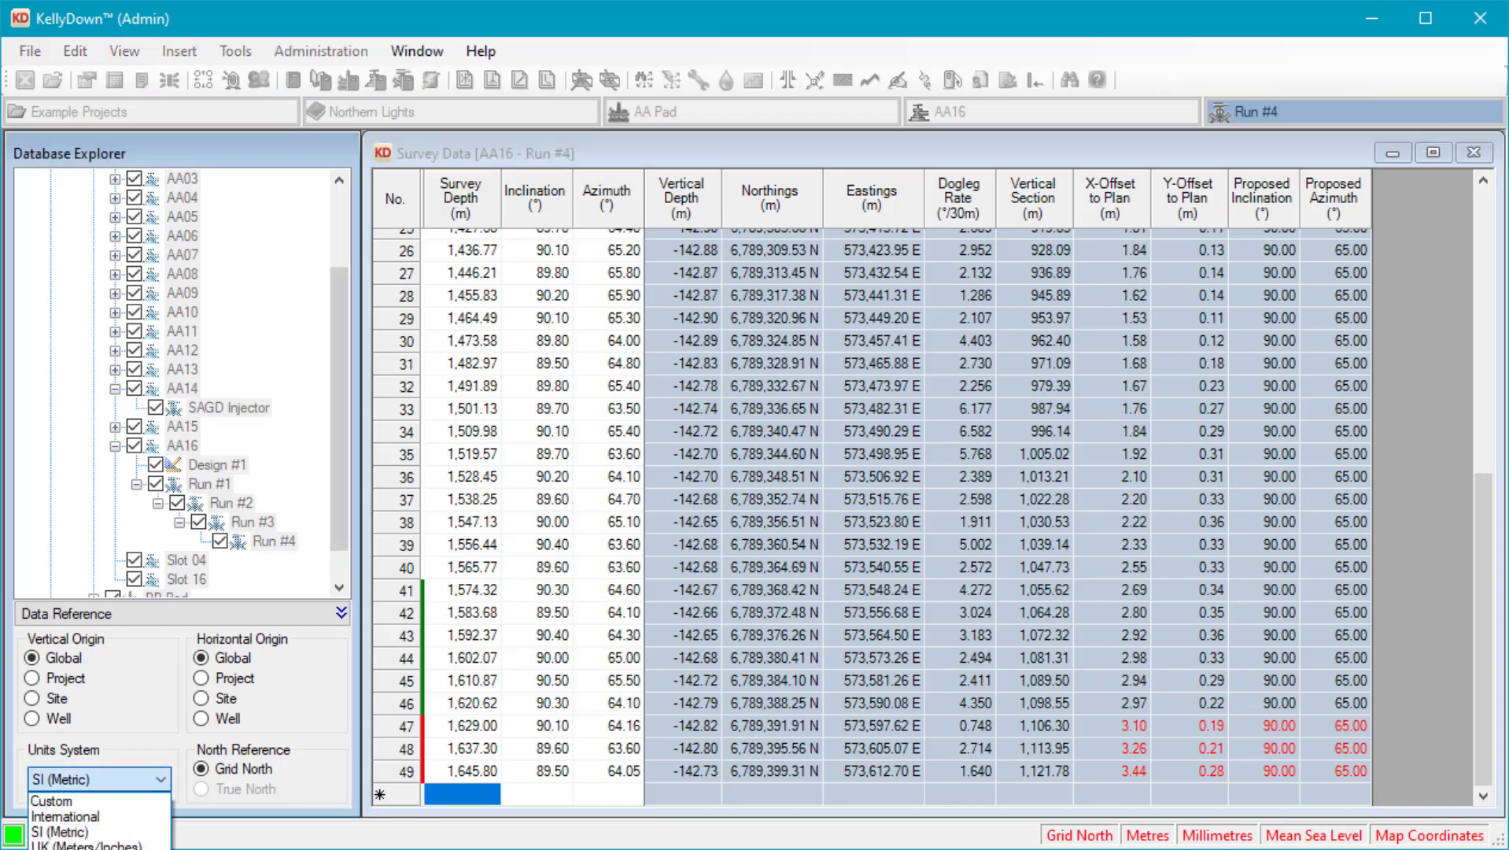
click(77, 849)
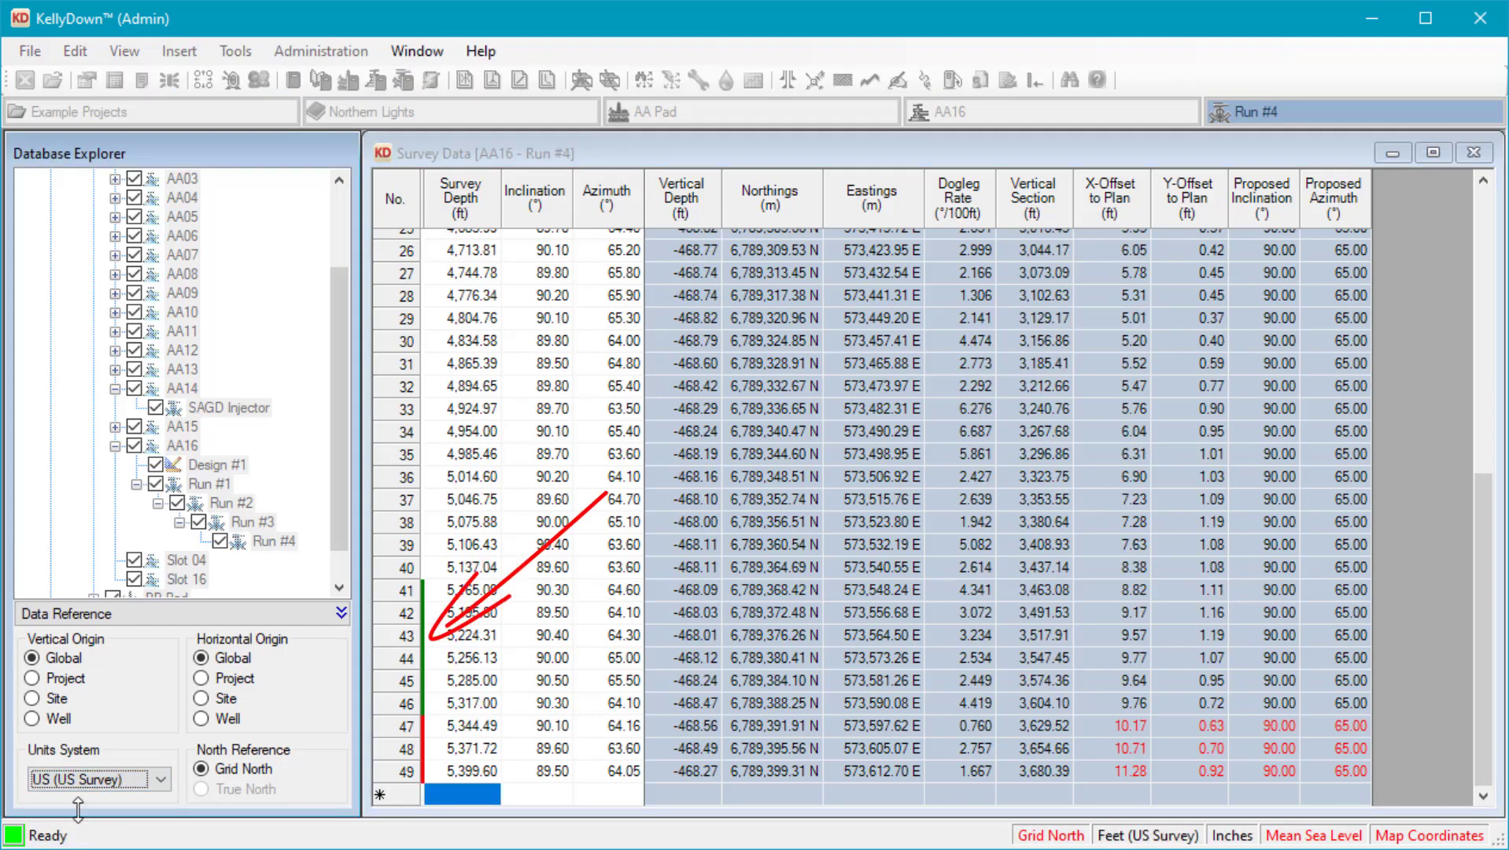
click(54, 719)
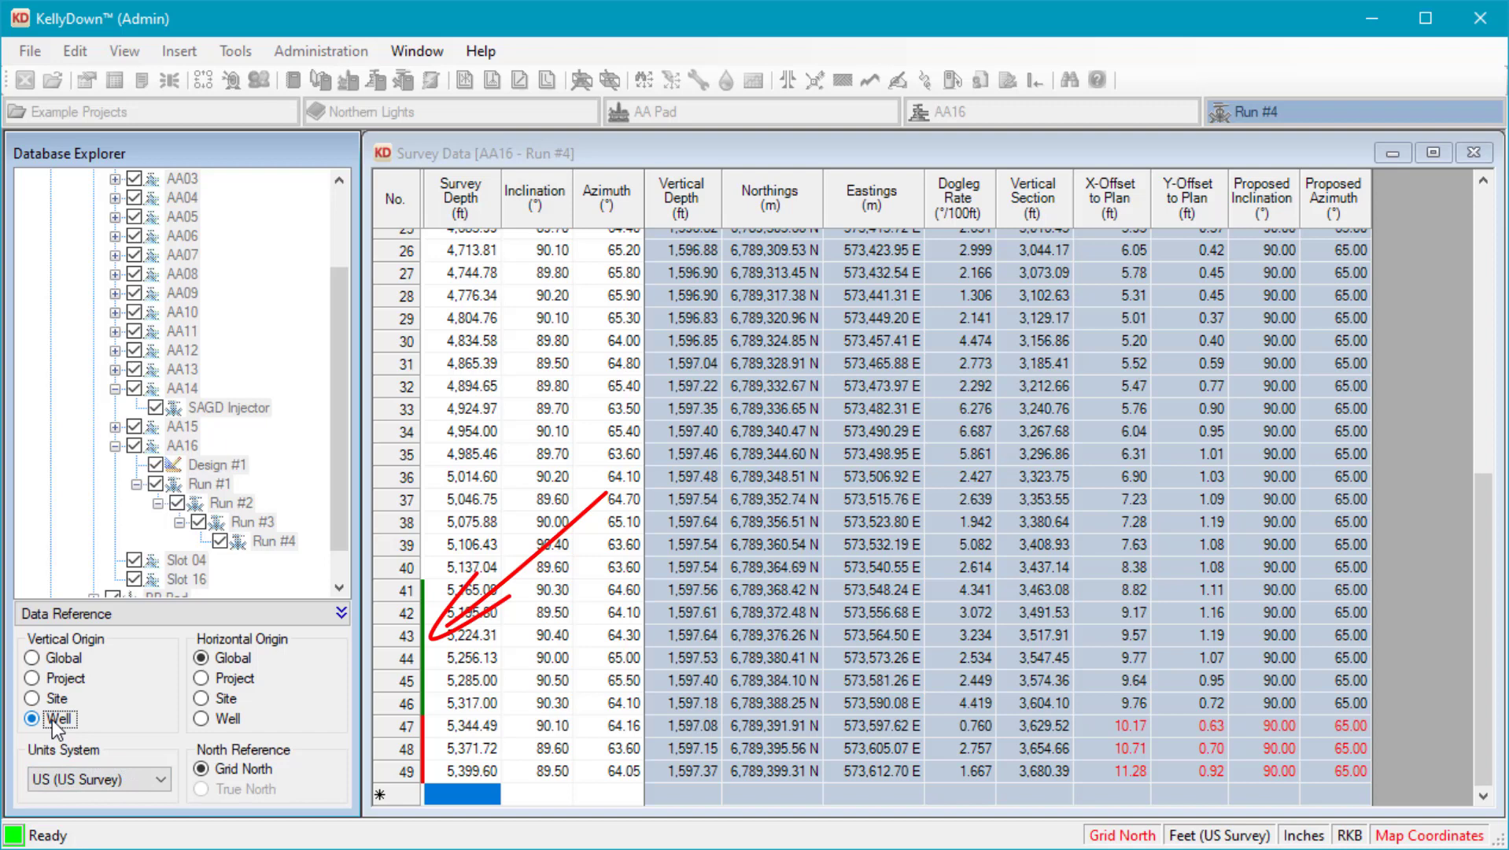
click(228, 719)
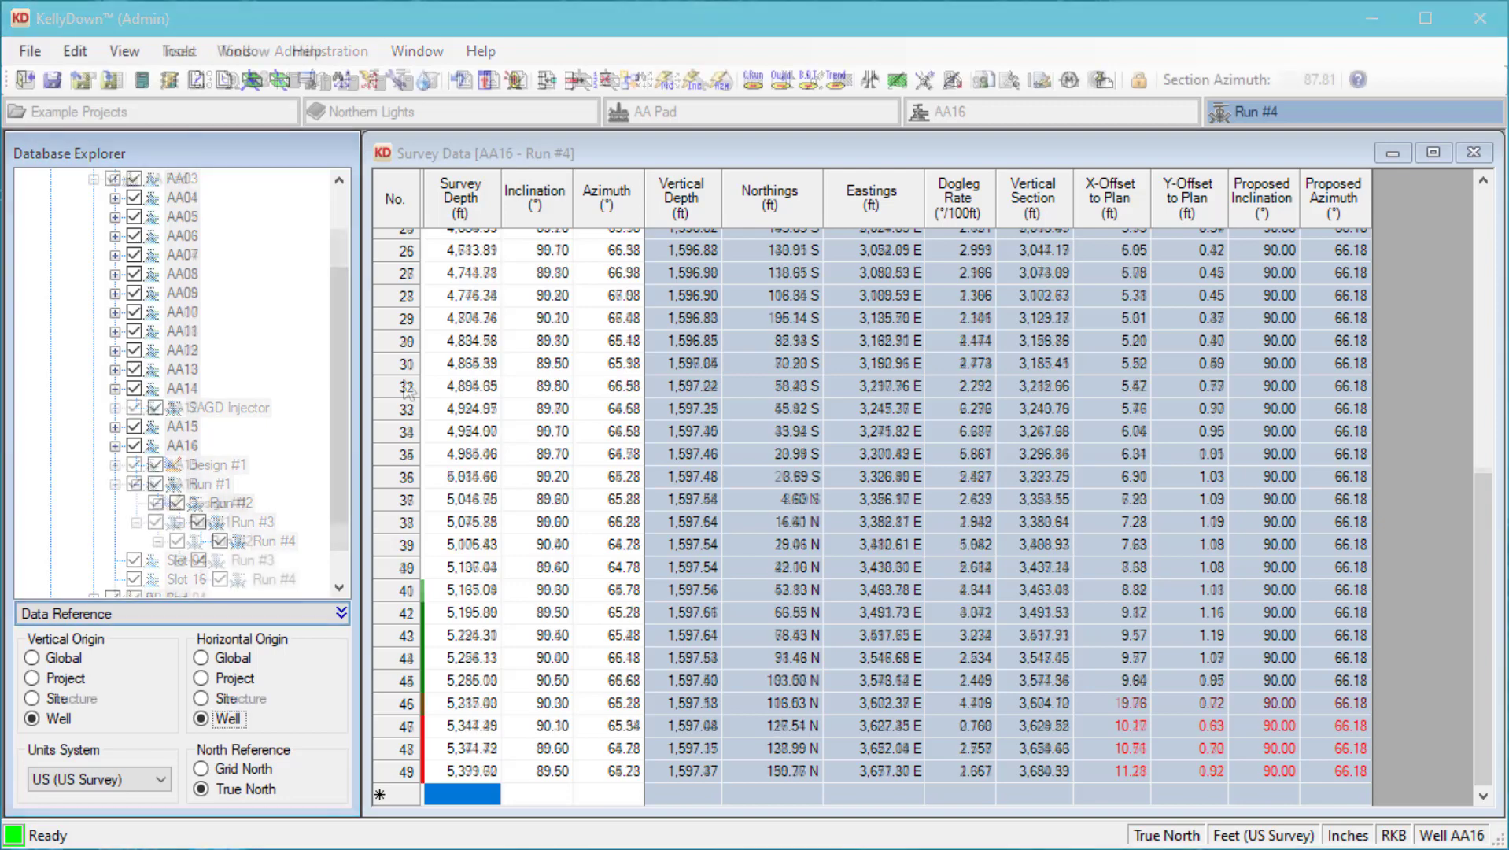
Select survey records 31 to 40 and view the row operations available for them, without applying any
drag(407, 386, 413, 581)
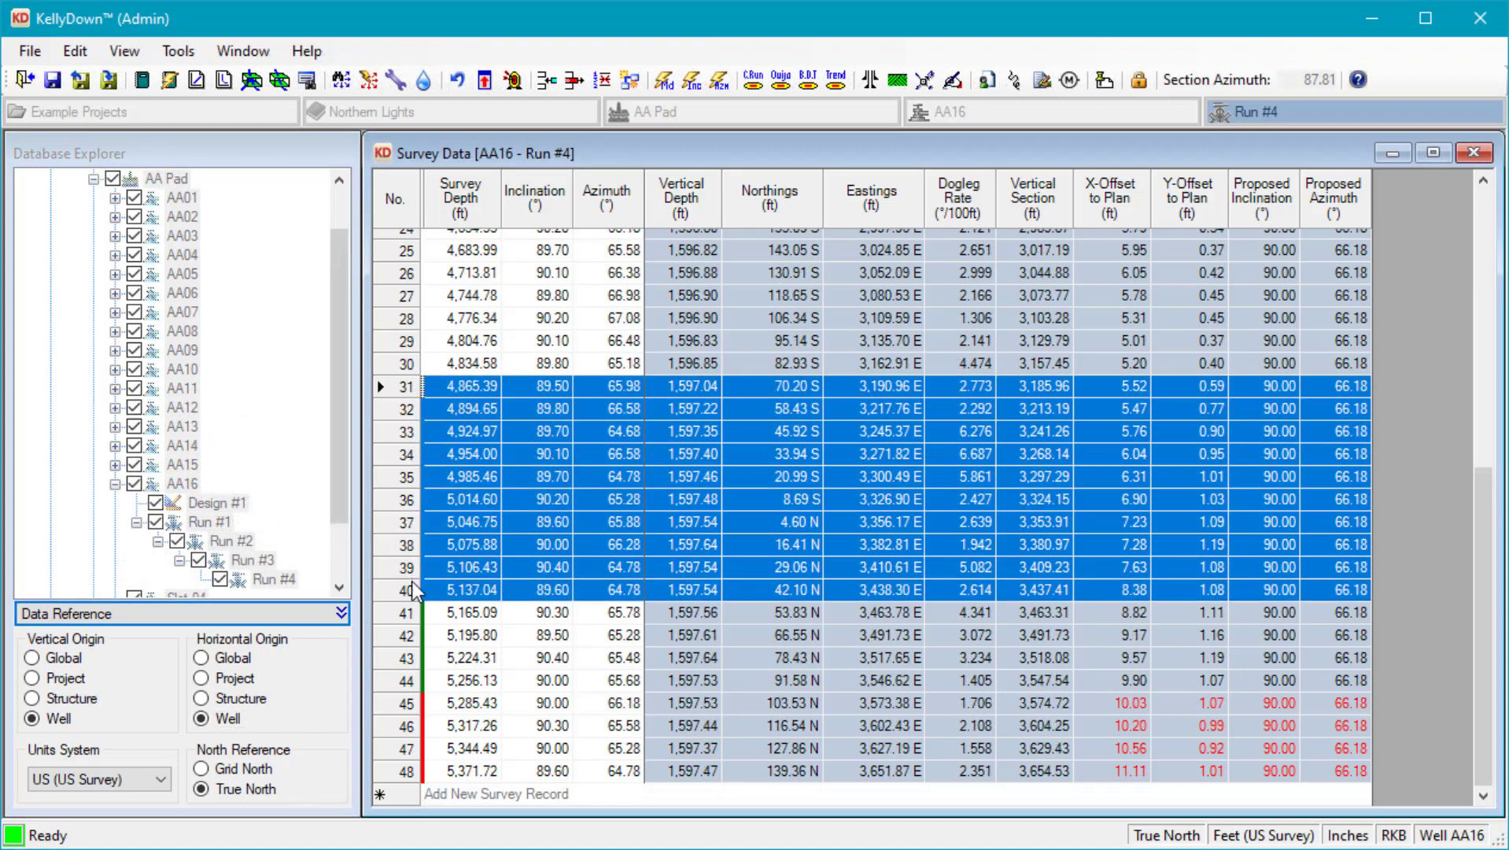
right_click(390, 389)
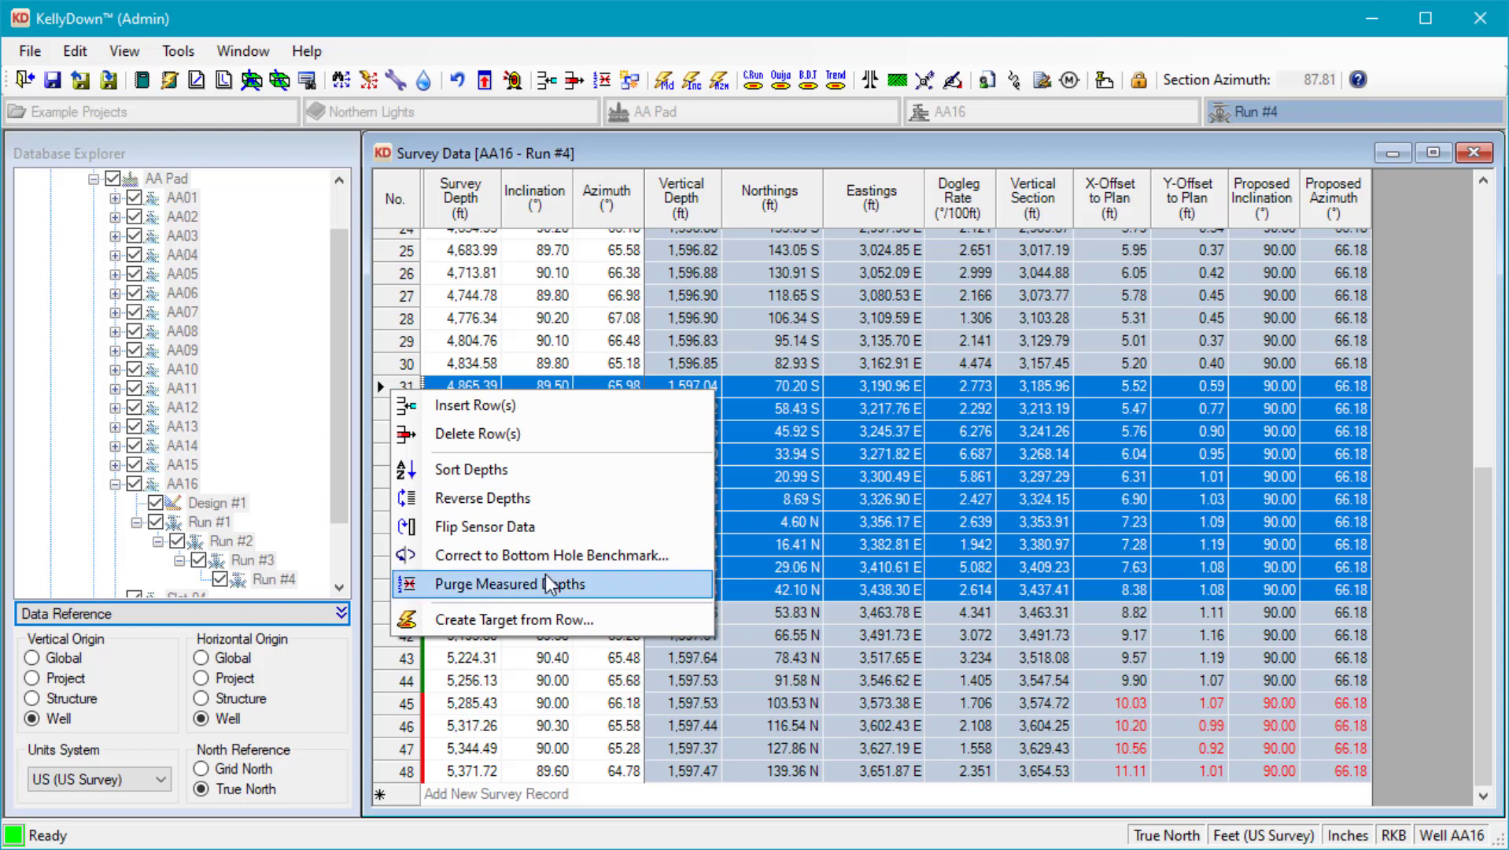
click(542, 658)
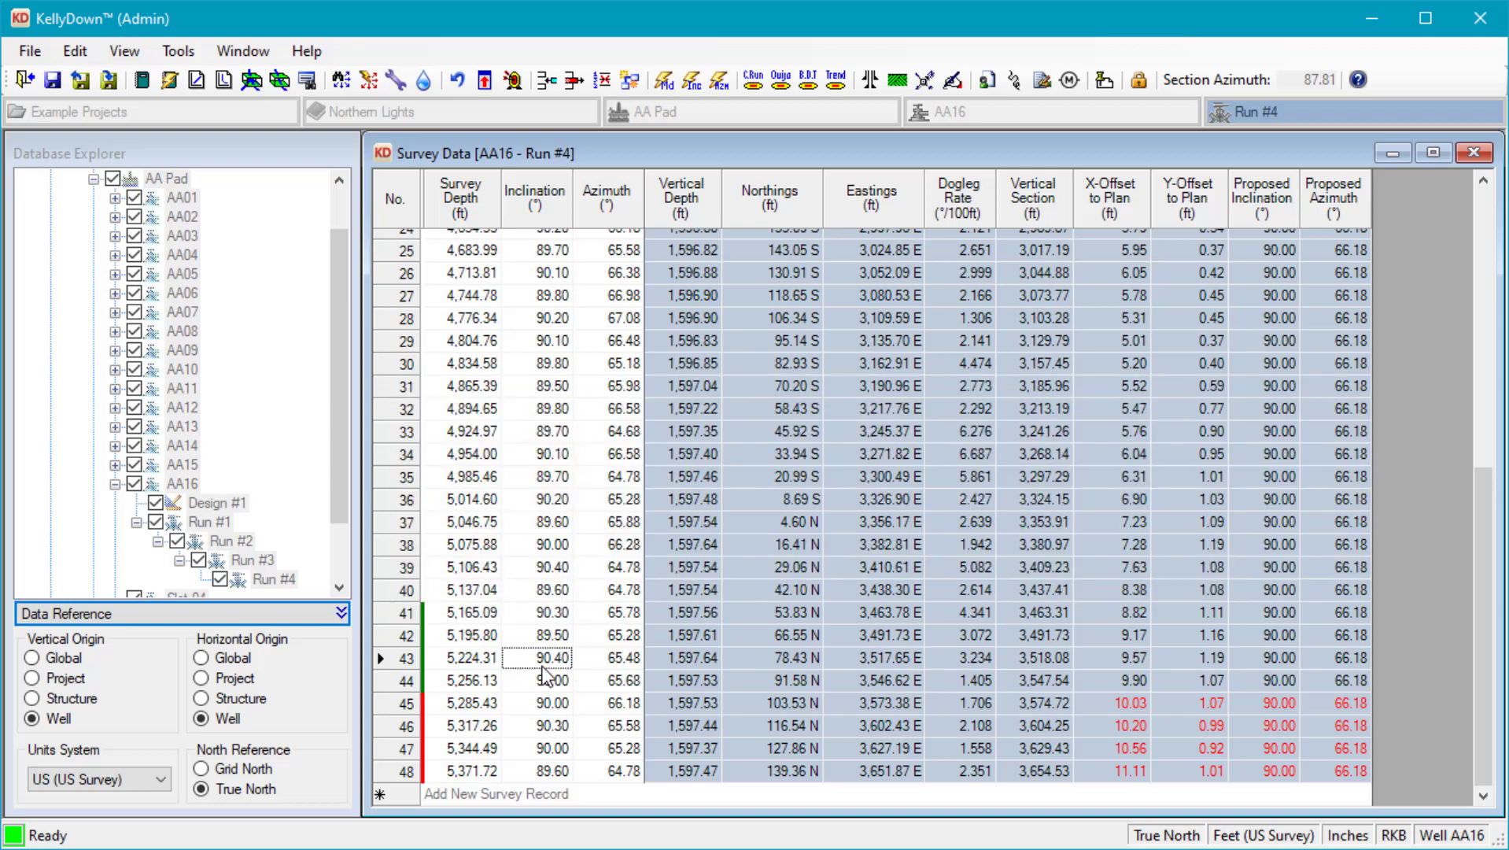
Edit the survey data columns and add the Map Northings and Map Eastings fields to the selected fields
right_click(880, 196)
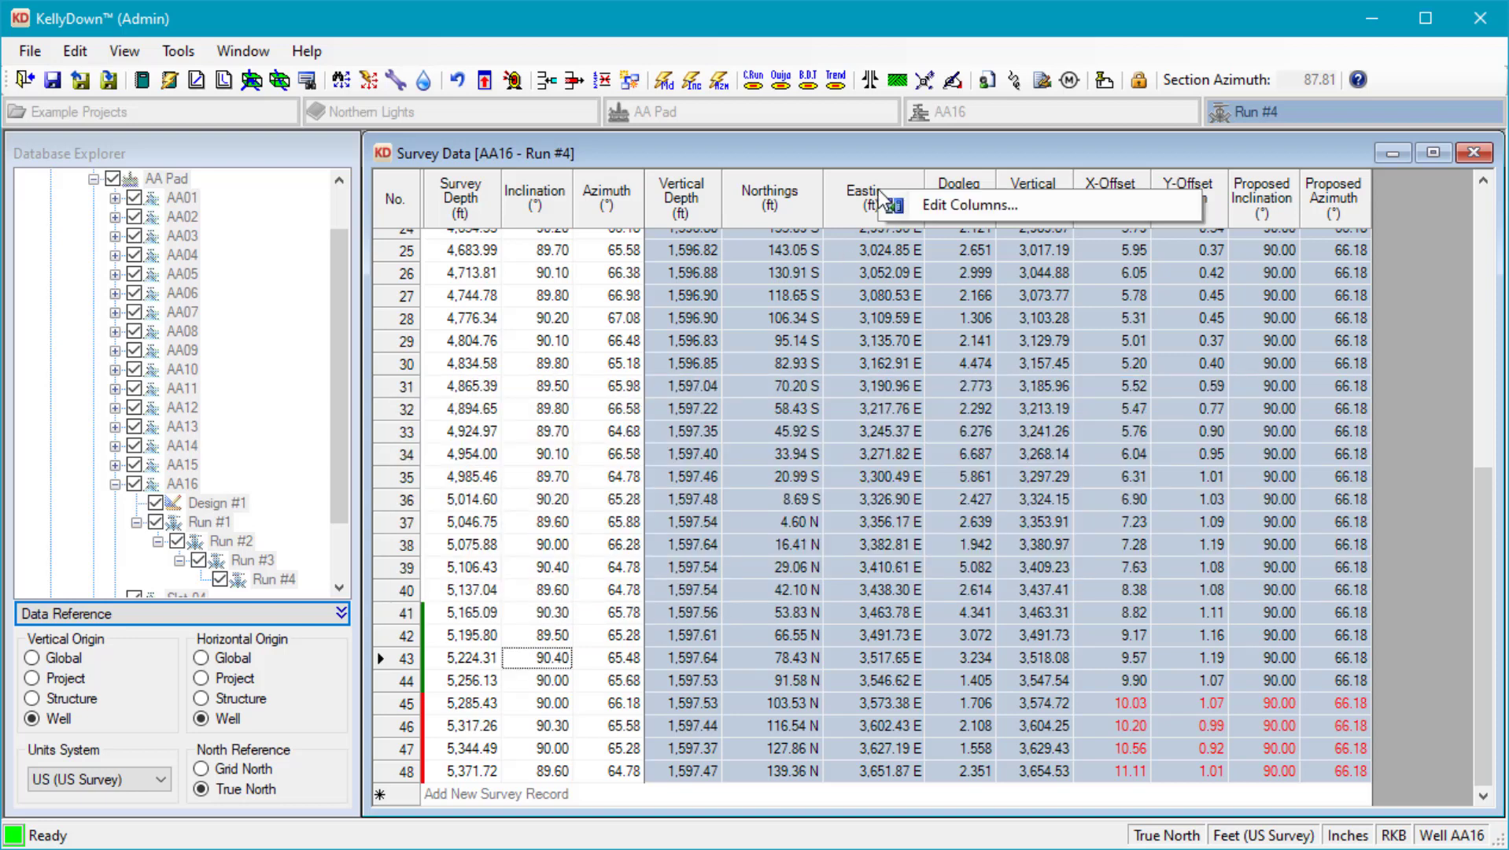
click(984, 203)
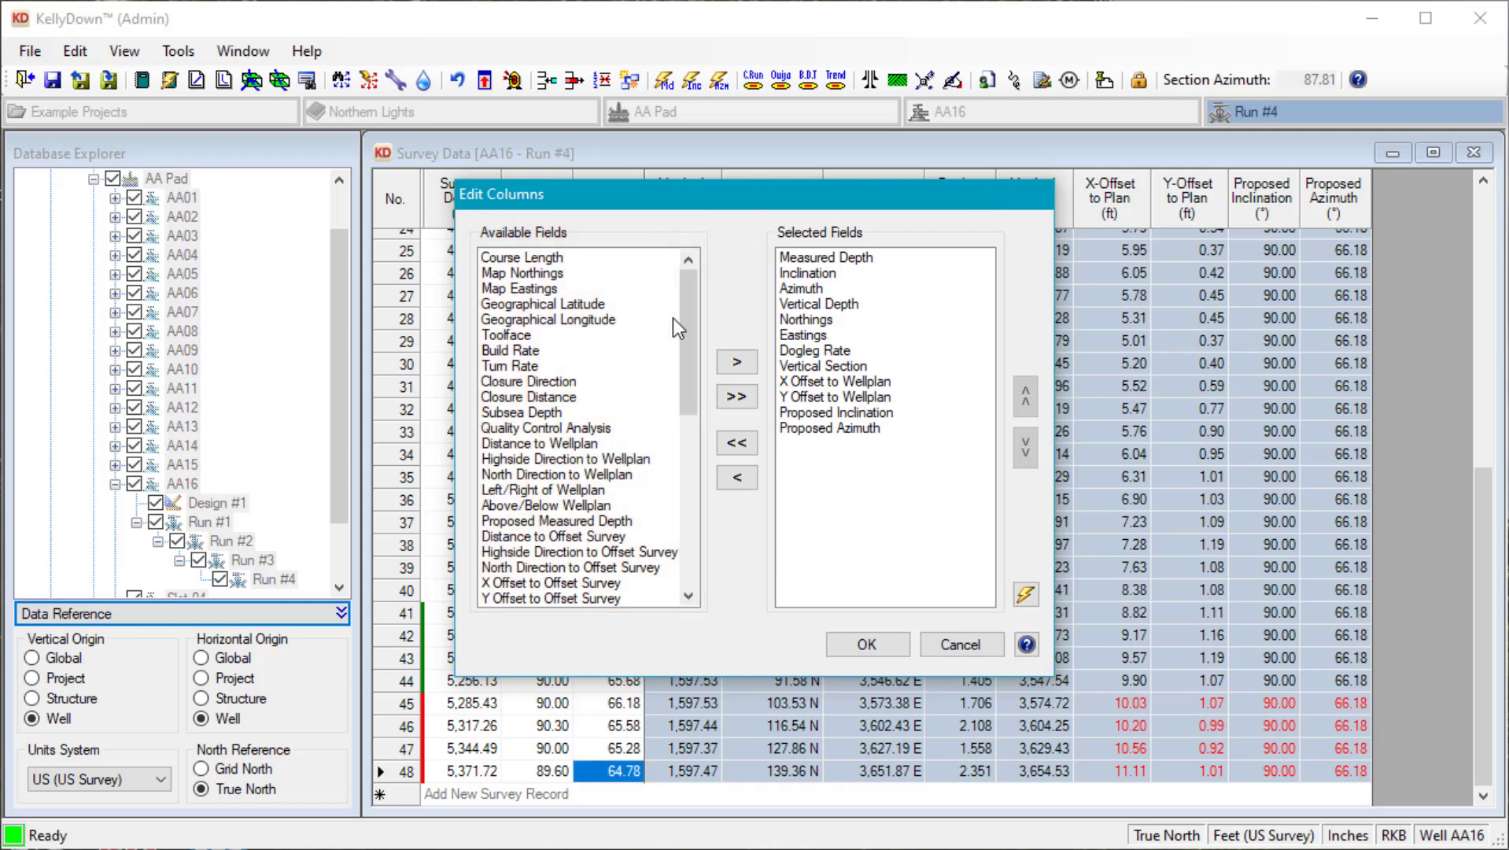
click(539, 275)
click(738, 362)
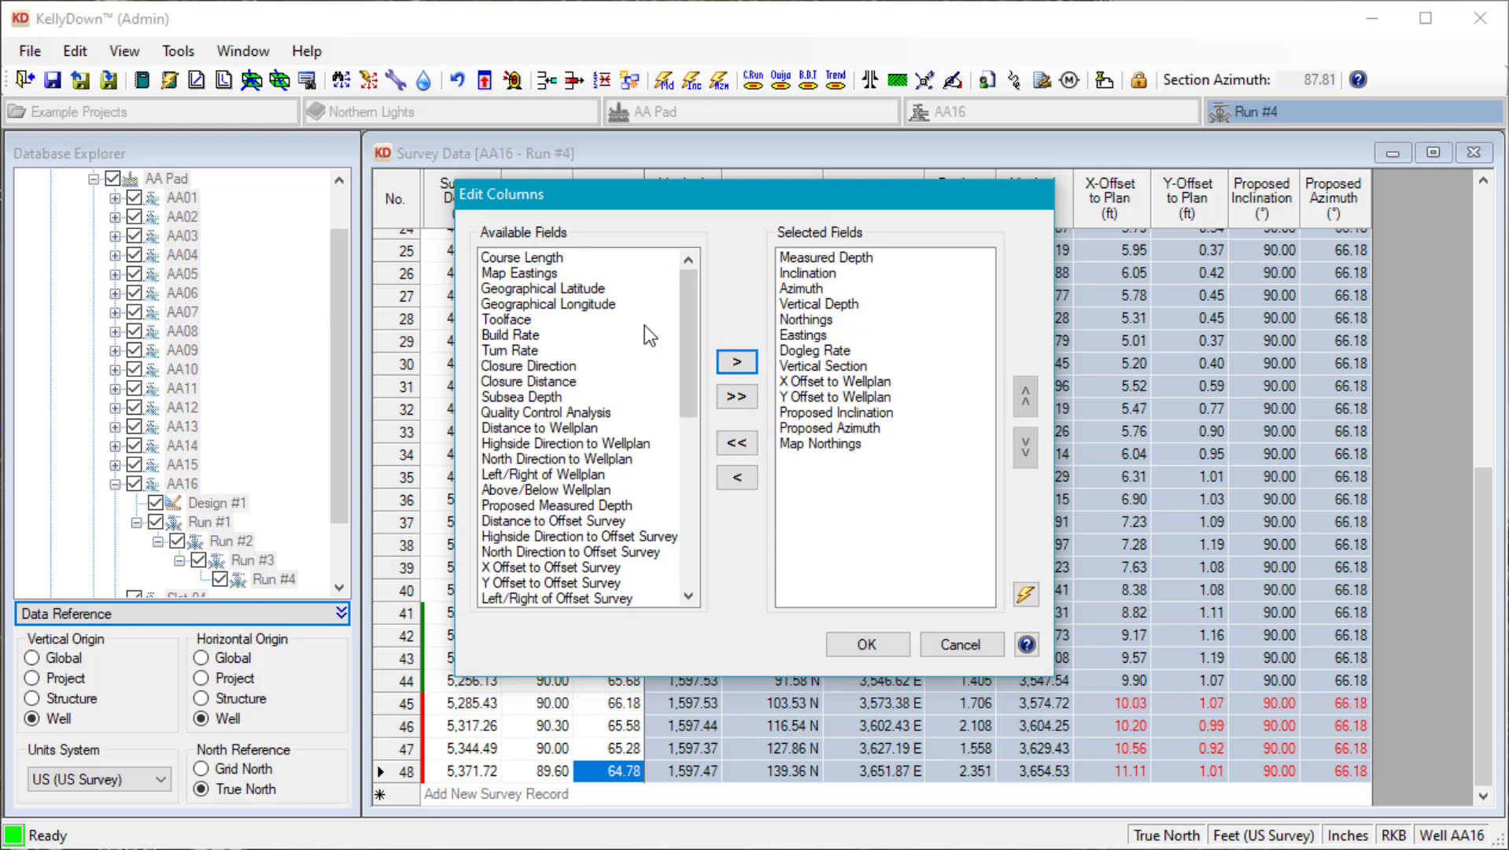
click(539, 275)
click(738, 362)
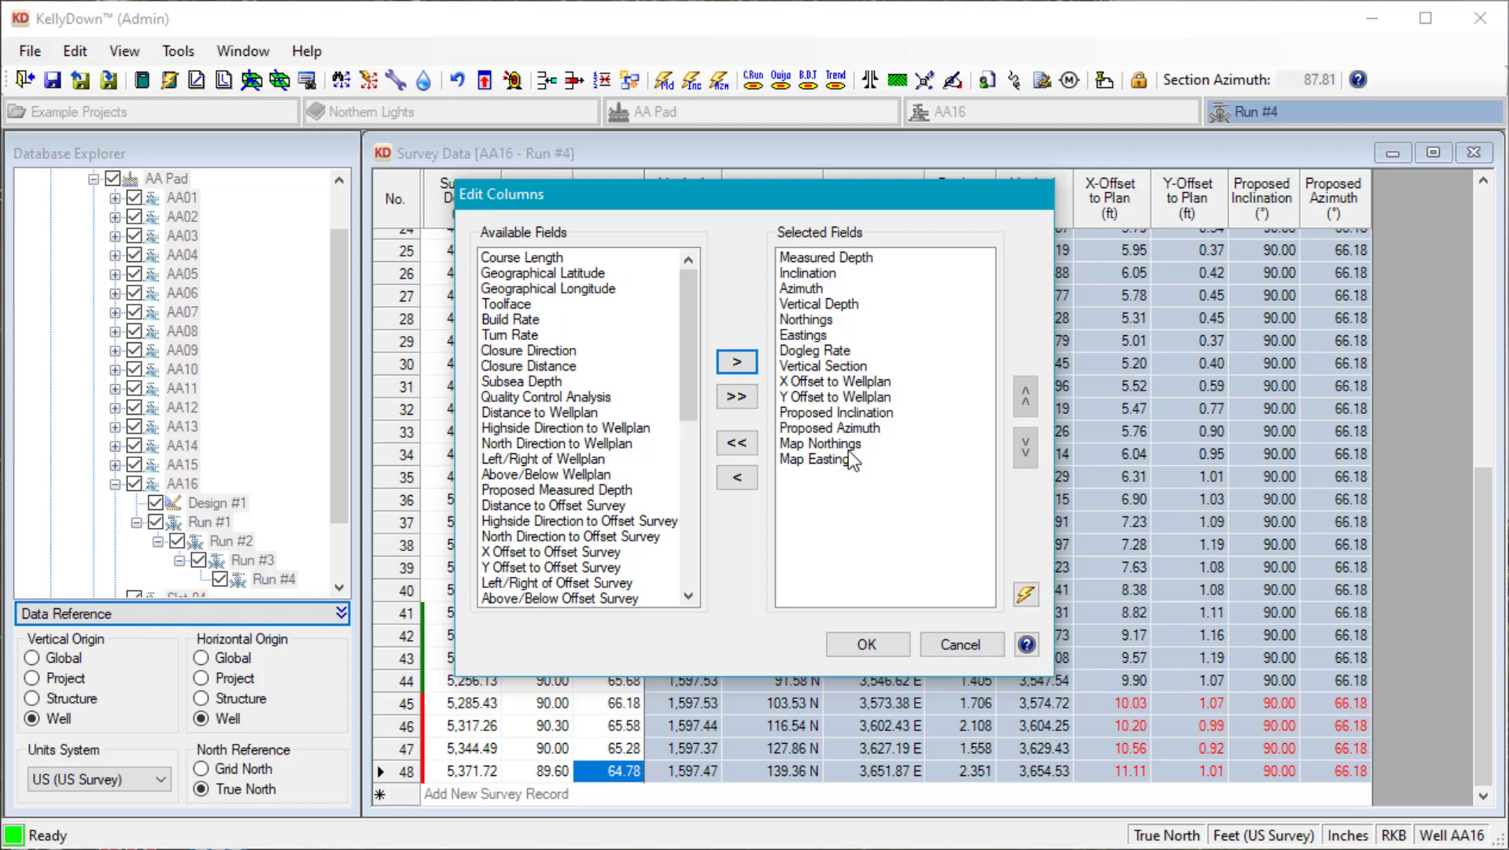
Remove the X Offset to Wellplan and Y Offset to Wellplan fields from the selected survey columns
click(846, 382)
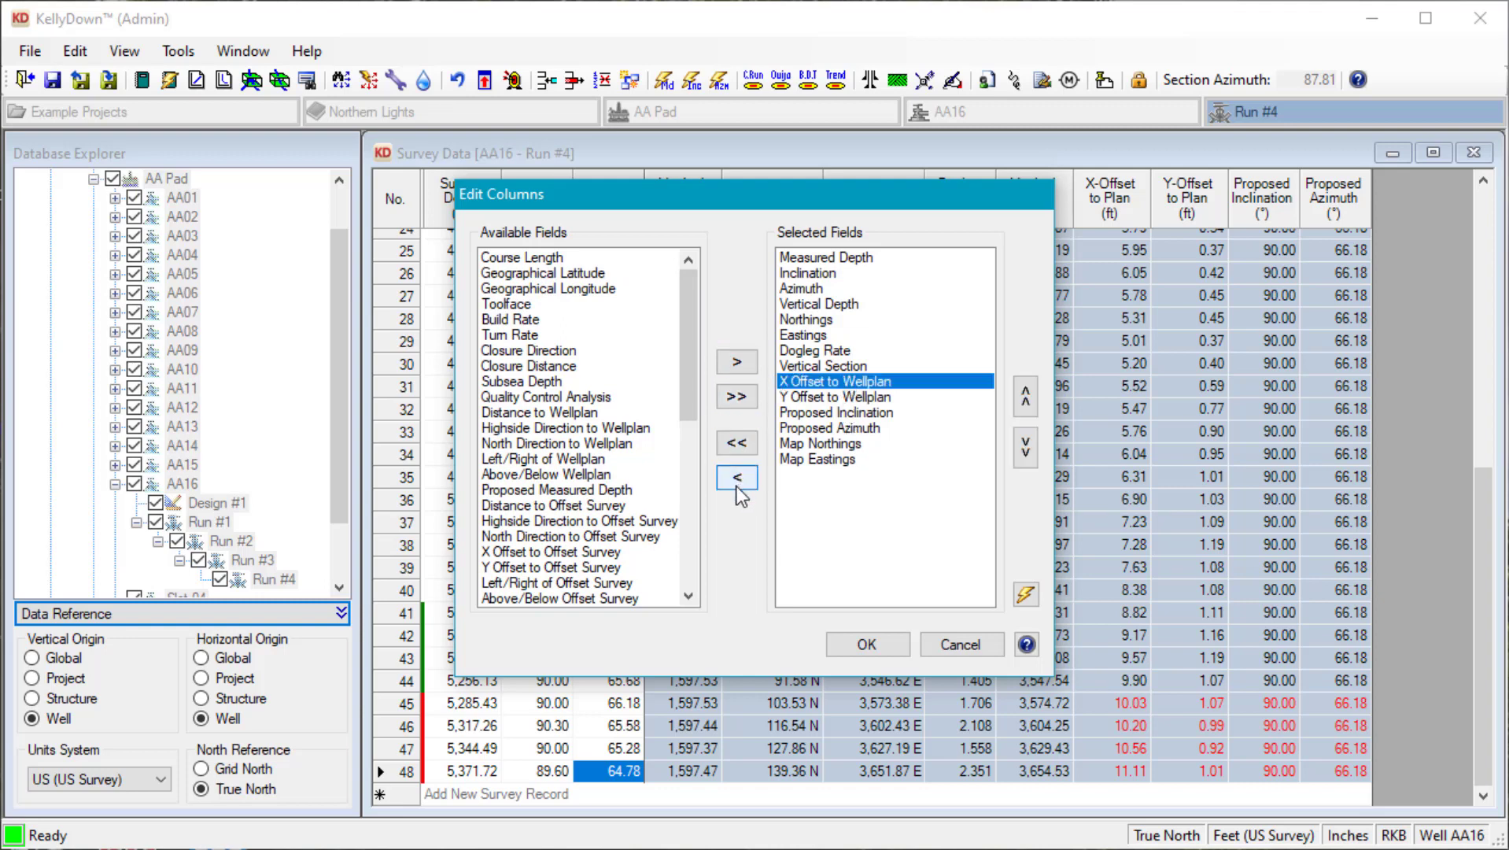
click(744, 480)
click(842, 382)
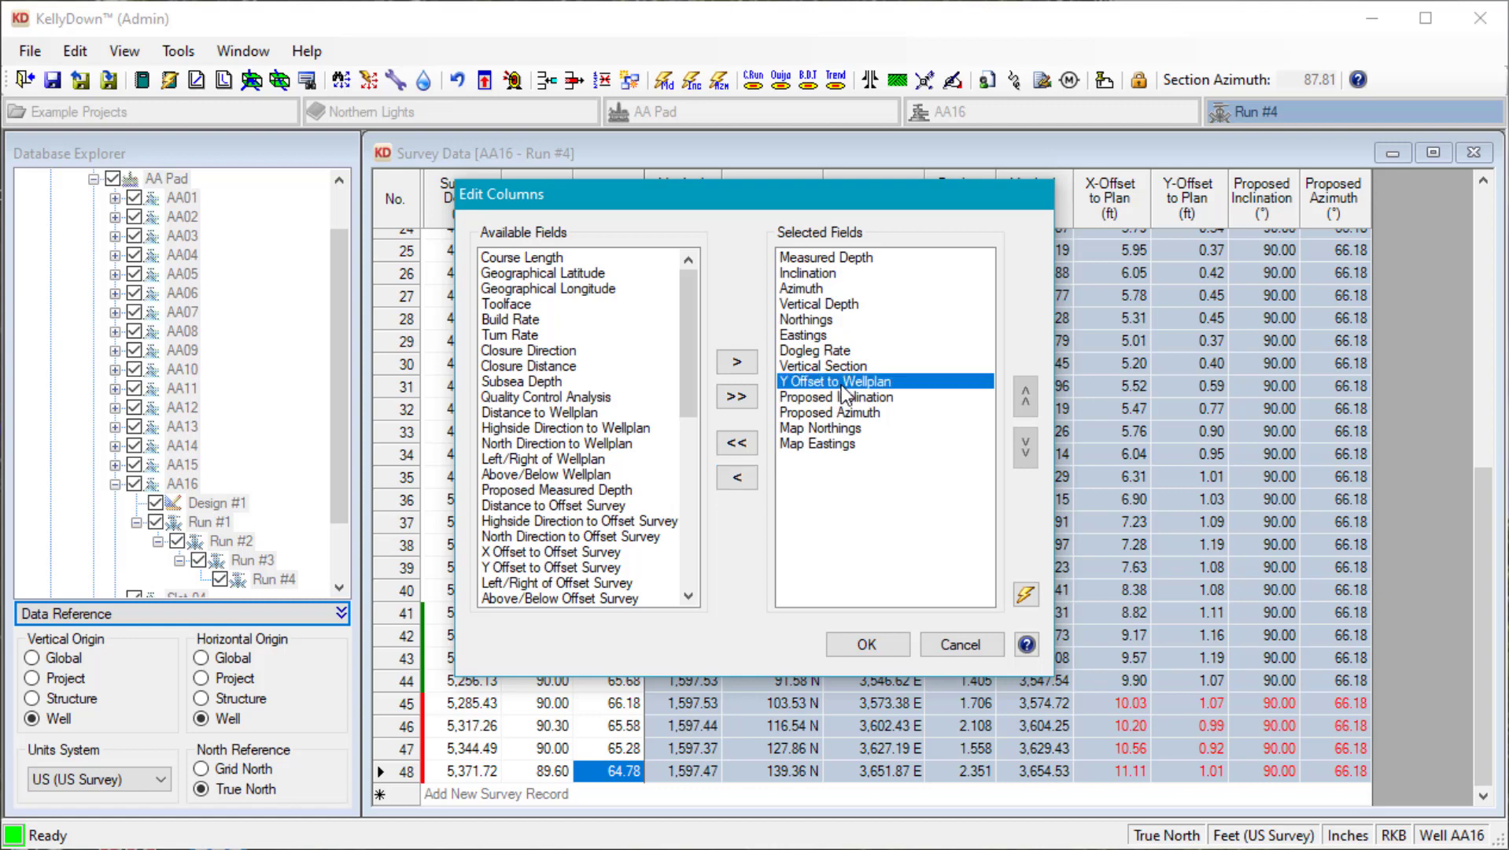
click(738, 478)
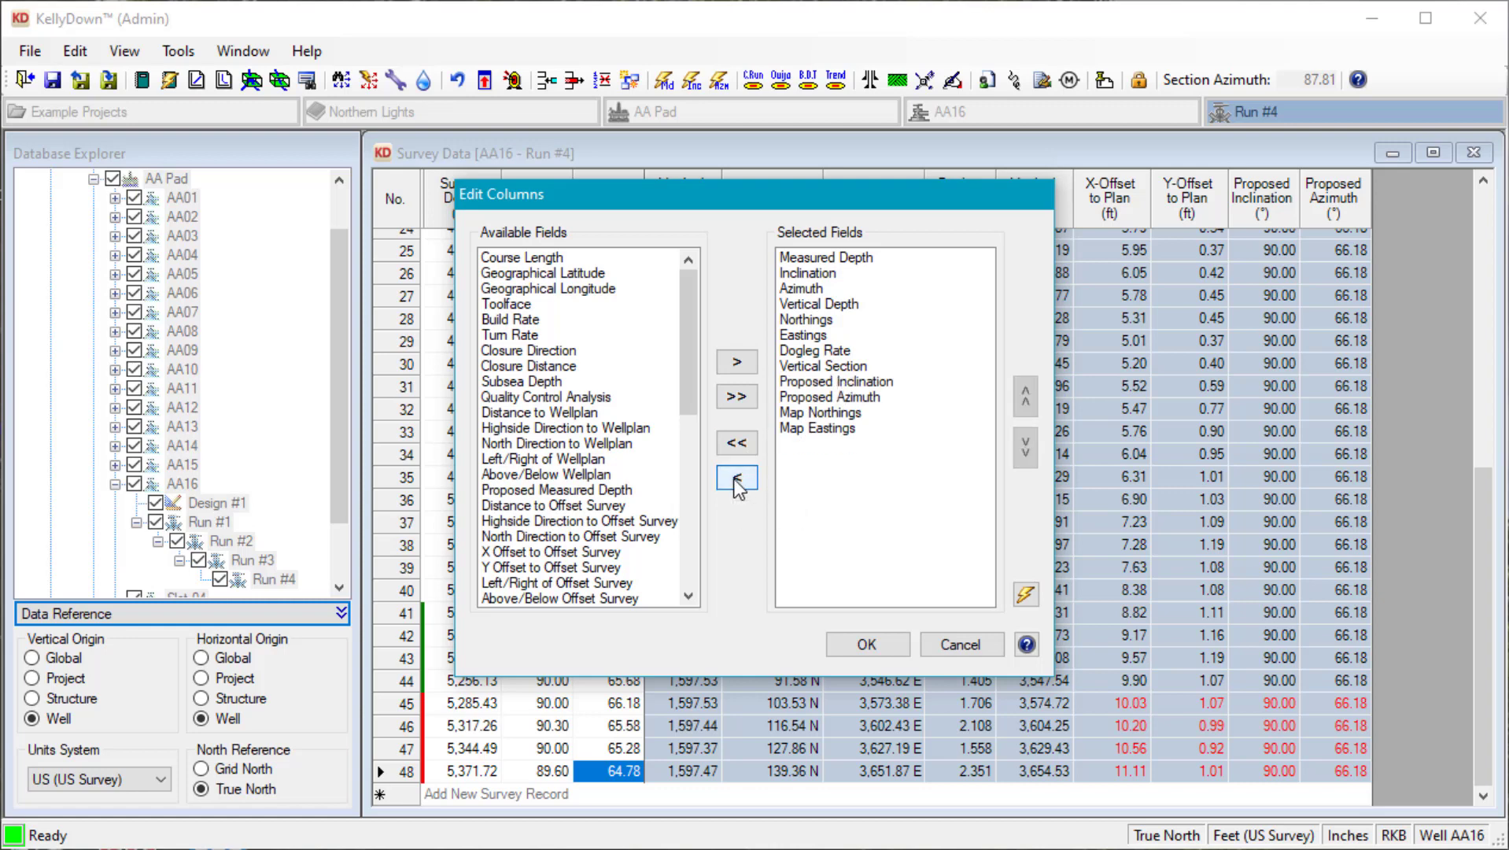
Add the five consecutive fields from Distance to Wellplan through Above/Below Wellplan to the selected fields together
click(543, 417)
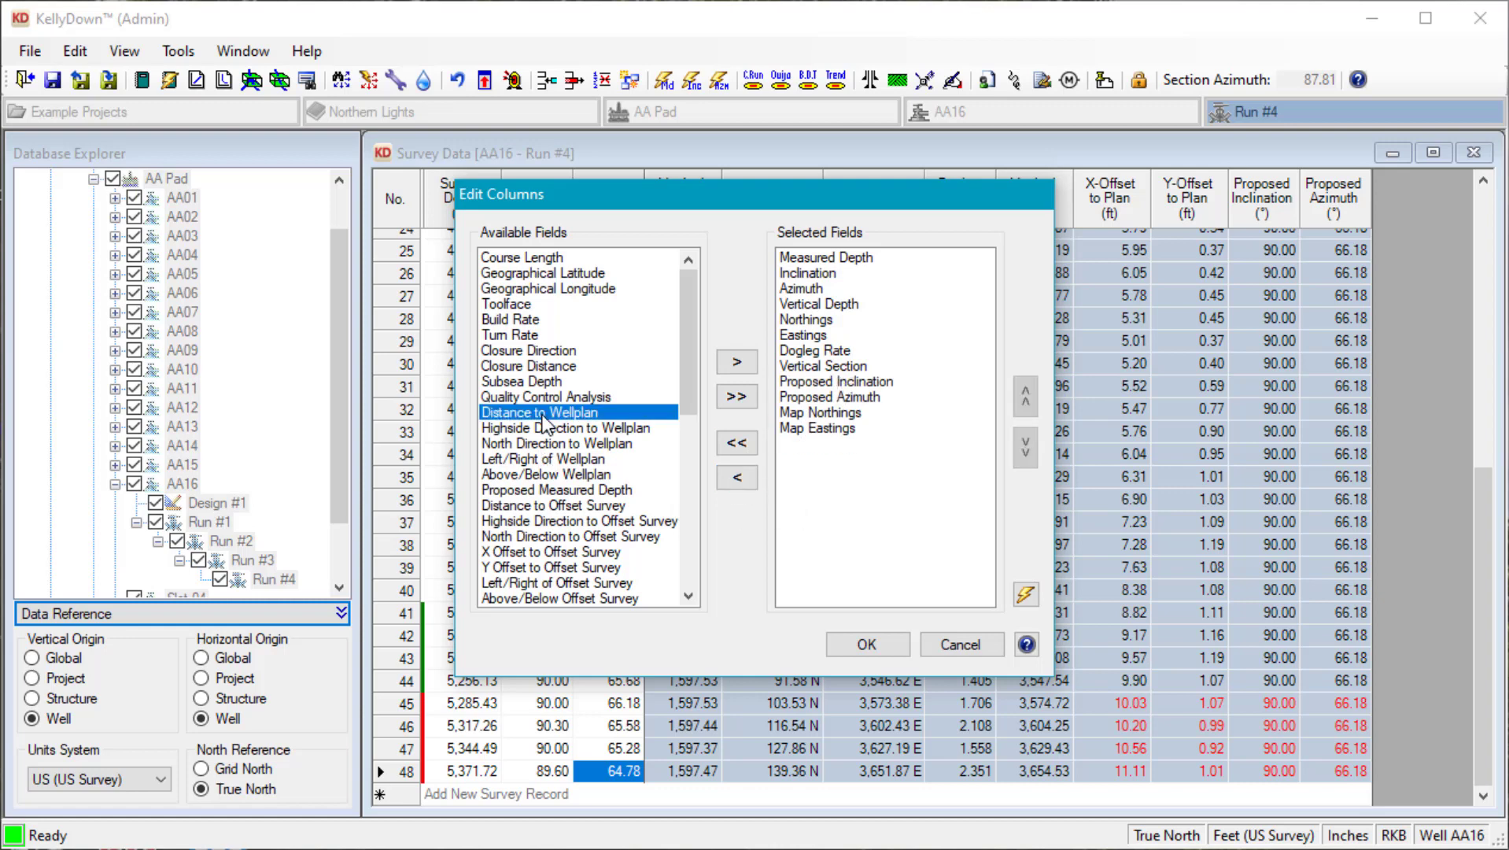
shift+click(543, 474)
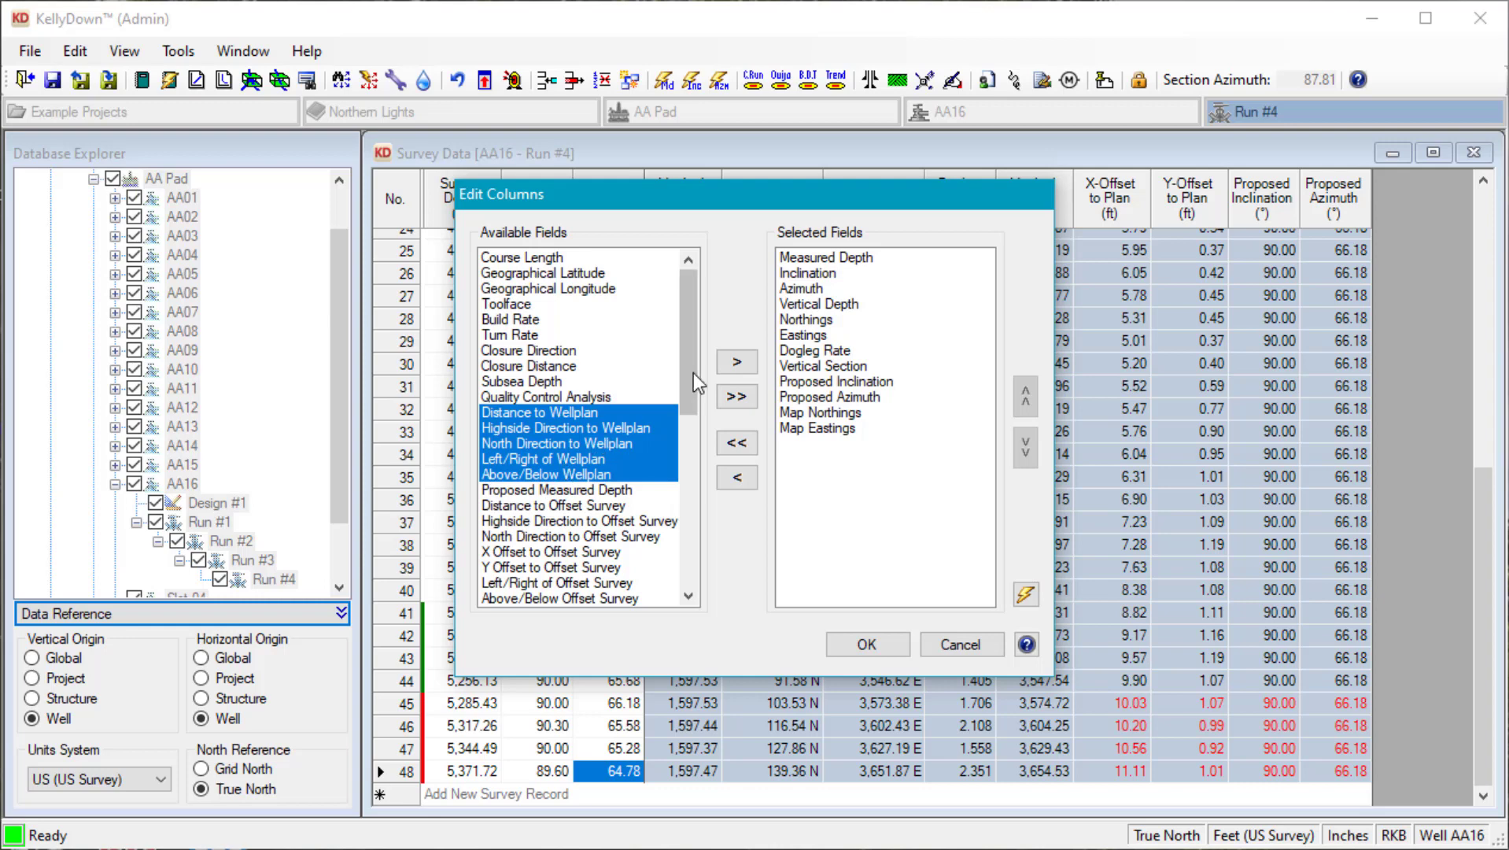
click(736, 361)
Remove Left/Right of Wellplan, Above/Below Wellplan, Highside Direction to Wellplan and Distance to Wellplan from the selected fields together
click(809, 490)
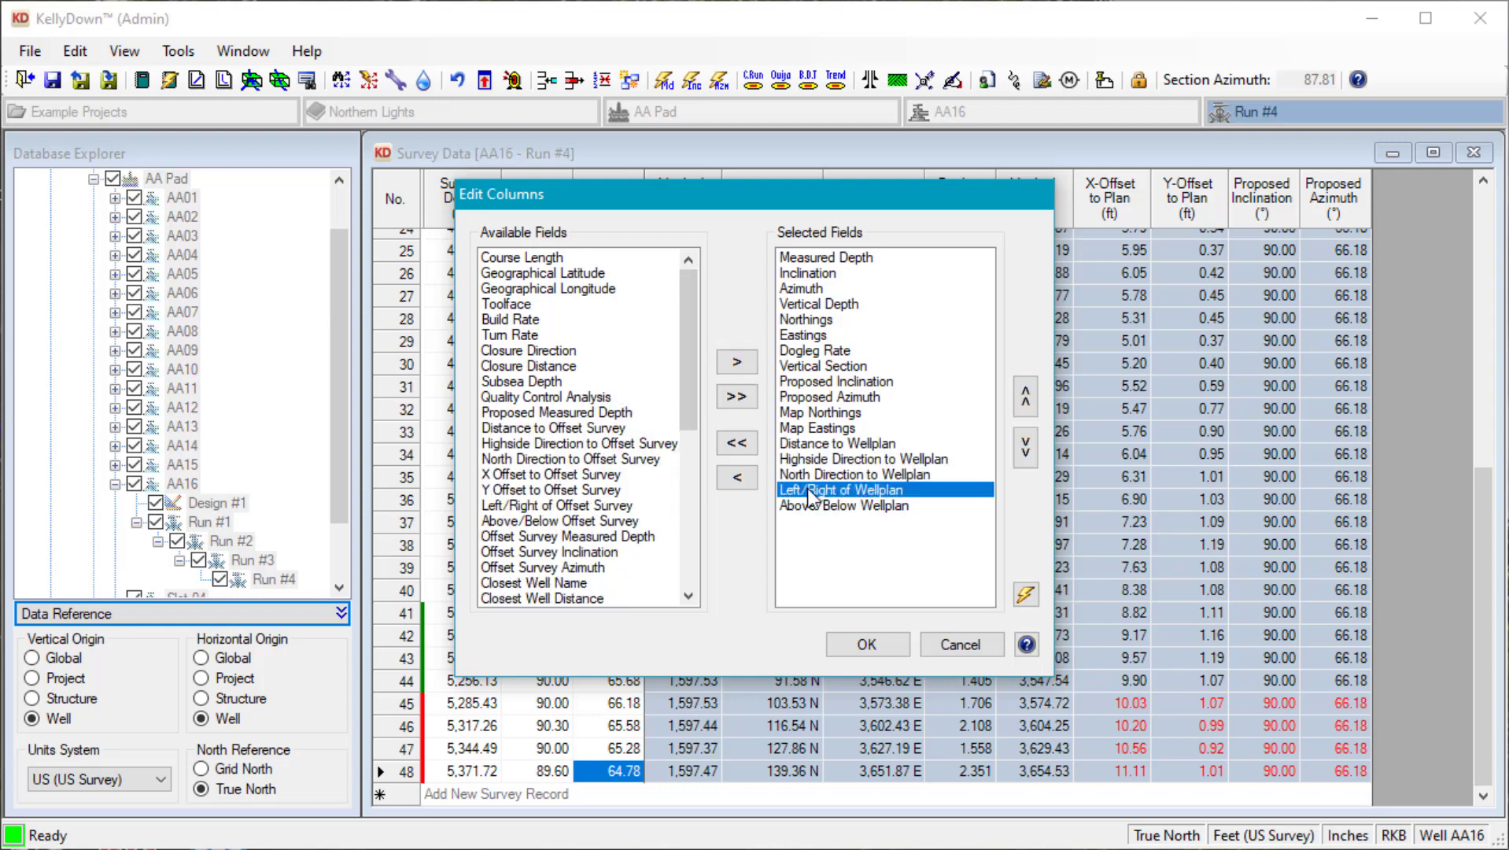
shift+click(808, 505)
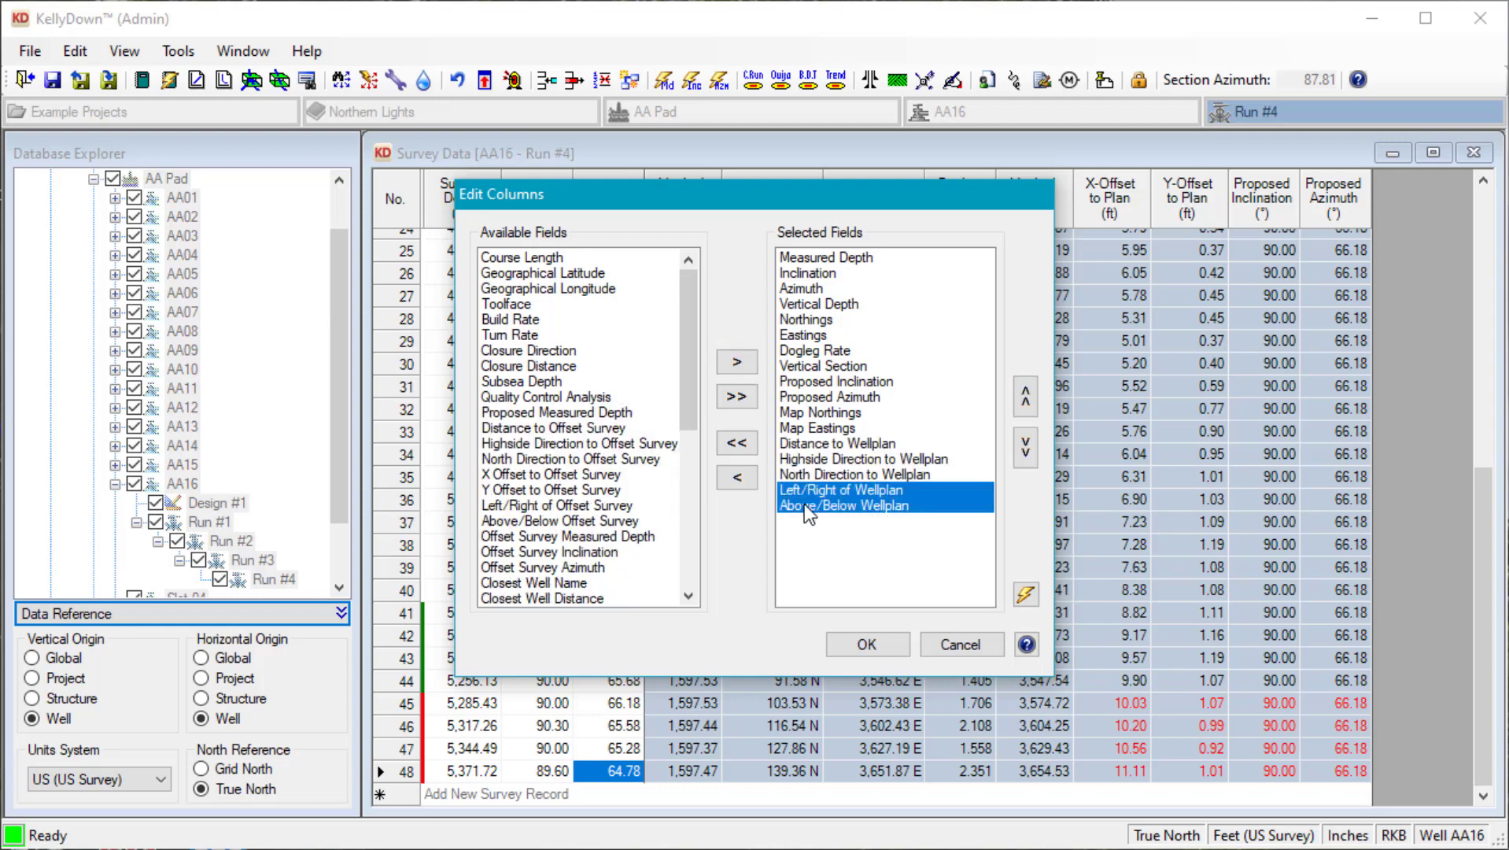
ctrl+click(806, 460)
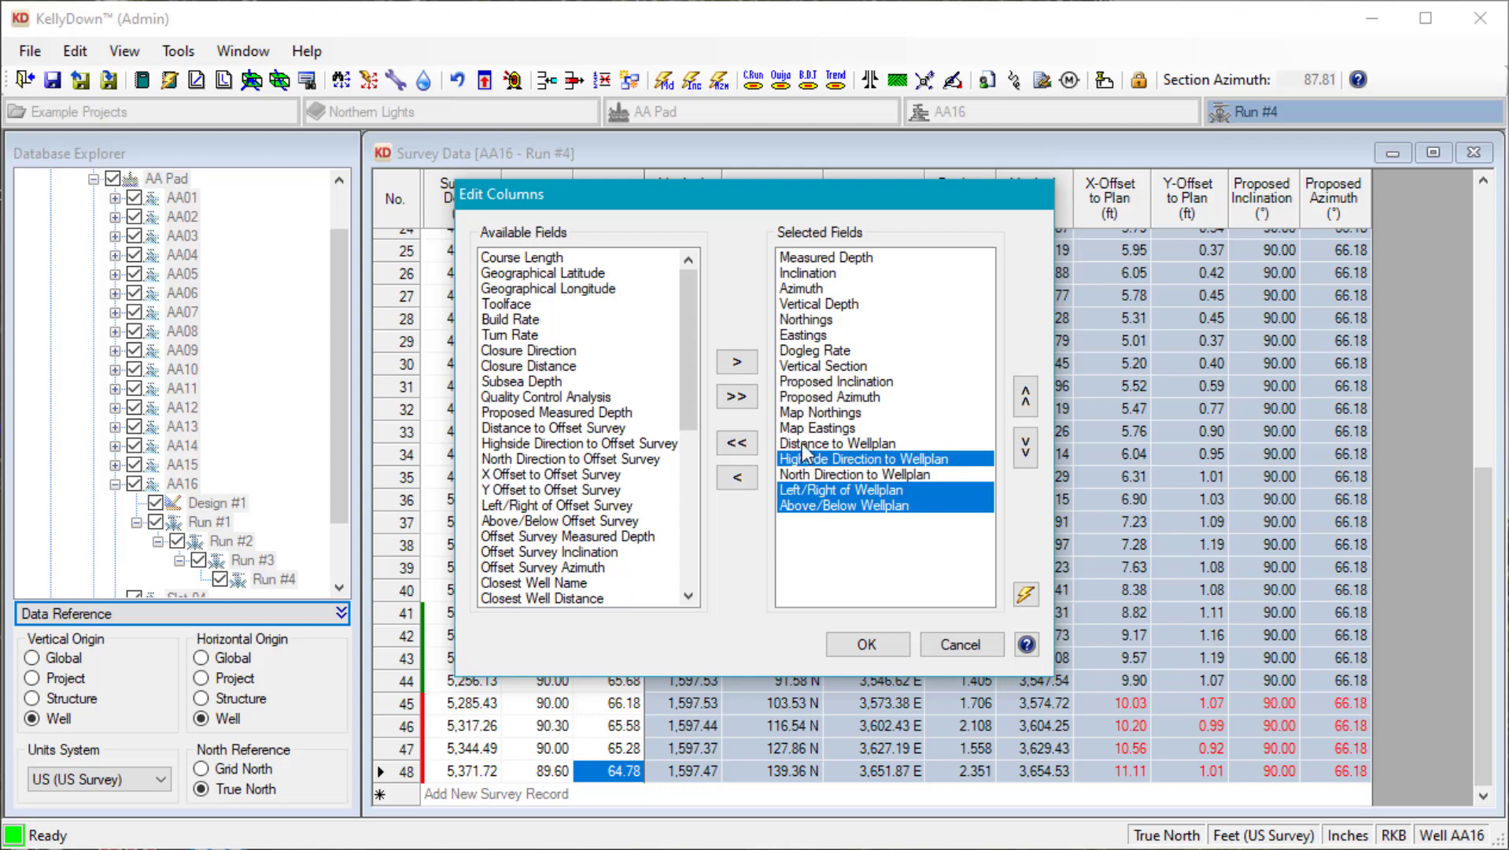
ctrl+click(802, 444)
click(736, 476)
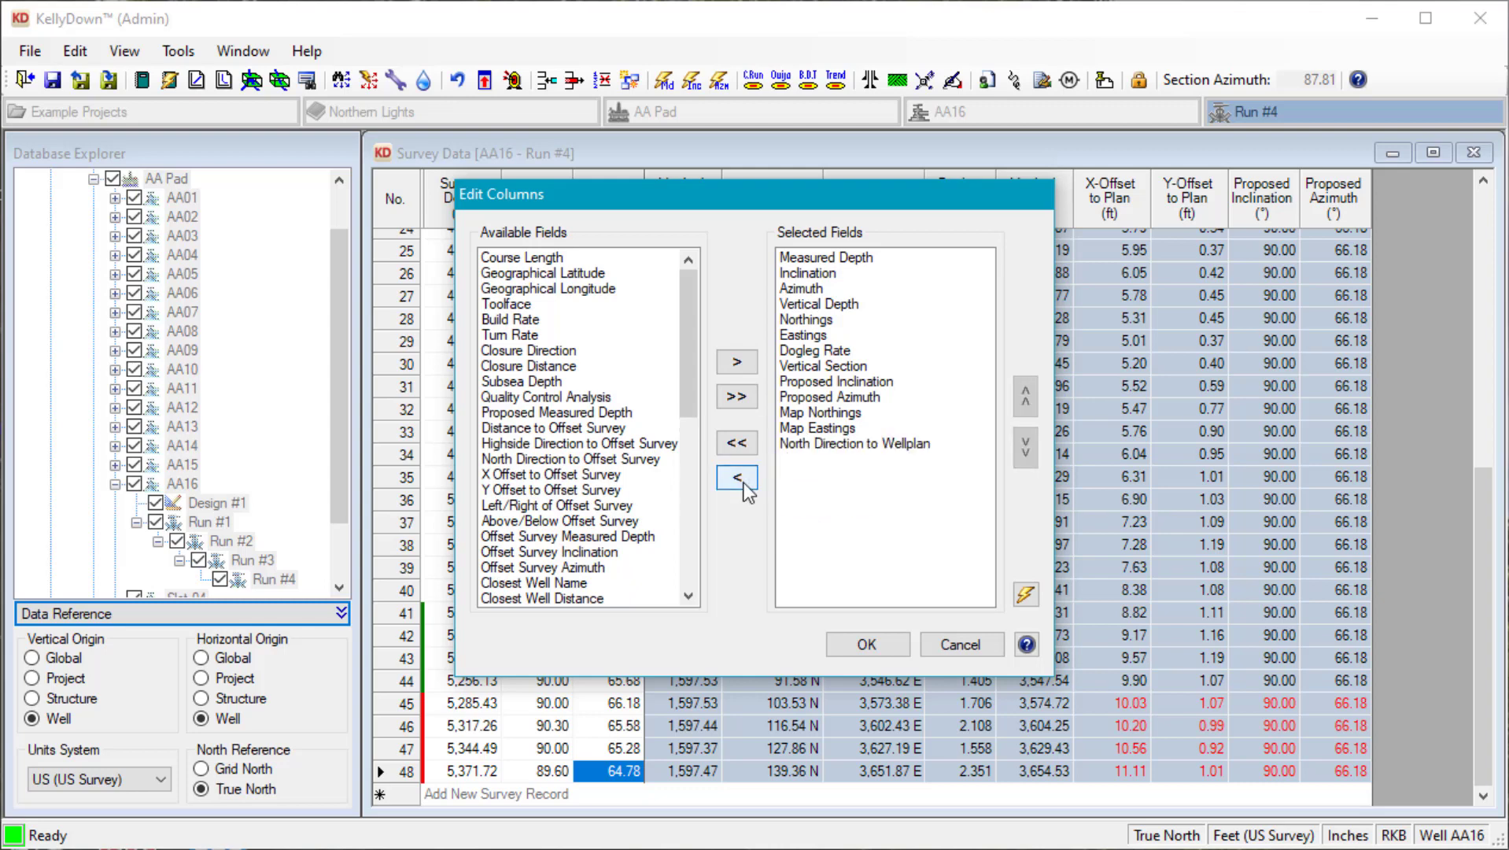
Add the Closure Direction and Closure Distance fields to the selected survey columns
double_click(530, 351)
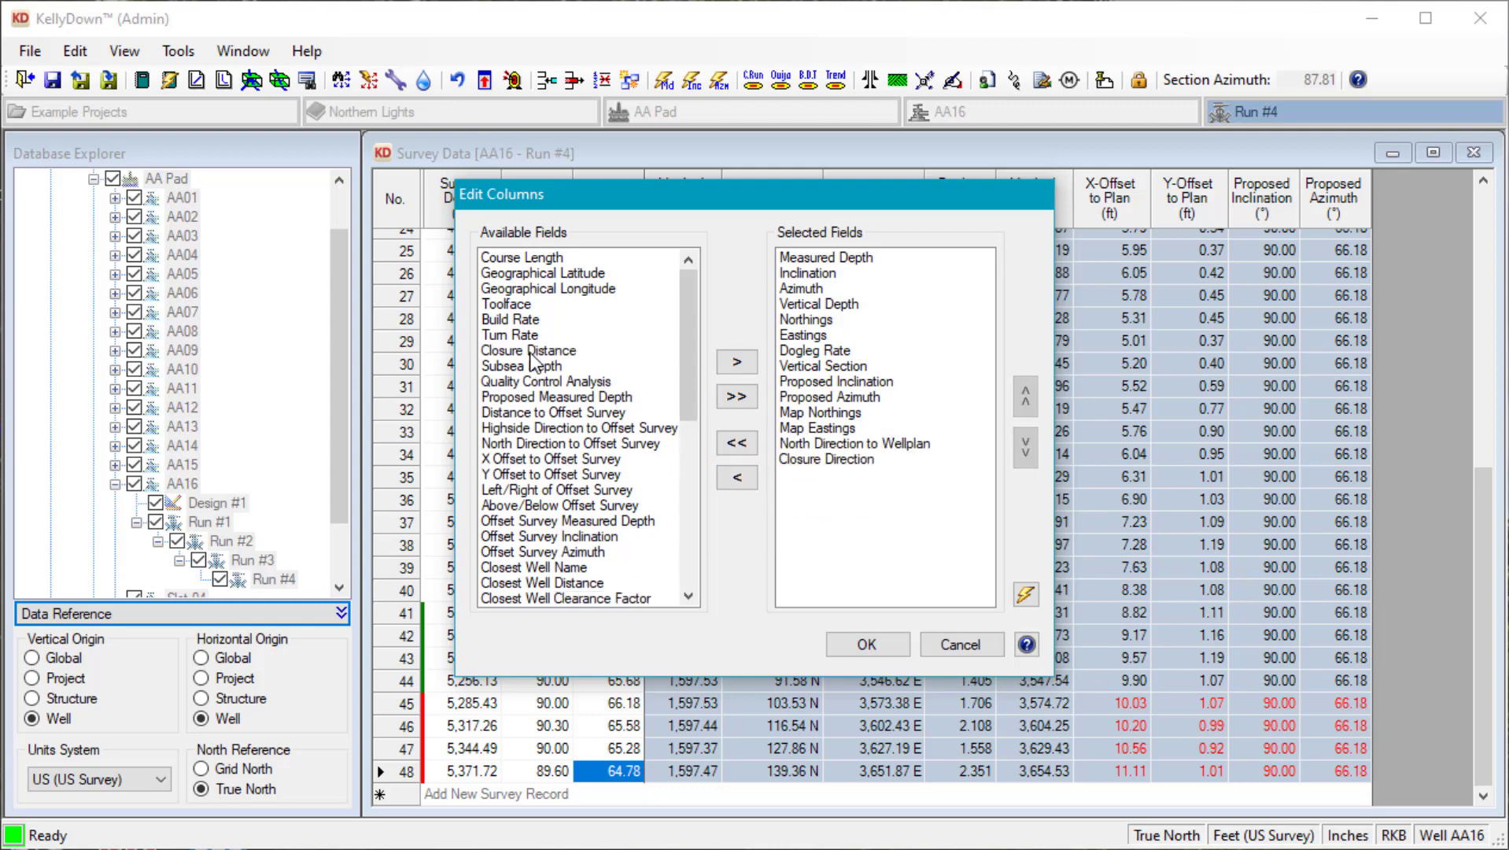
click(532, 356)
double_click(532, 355)
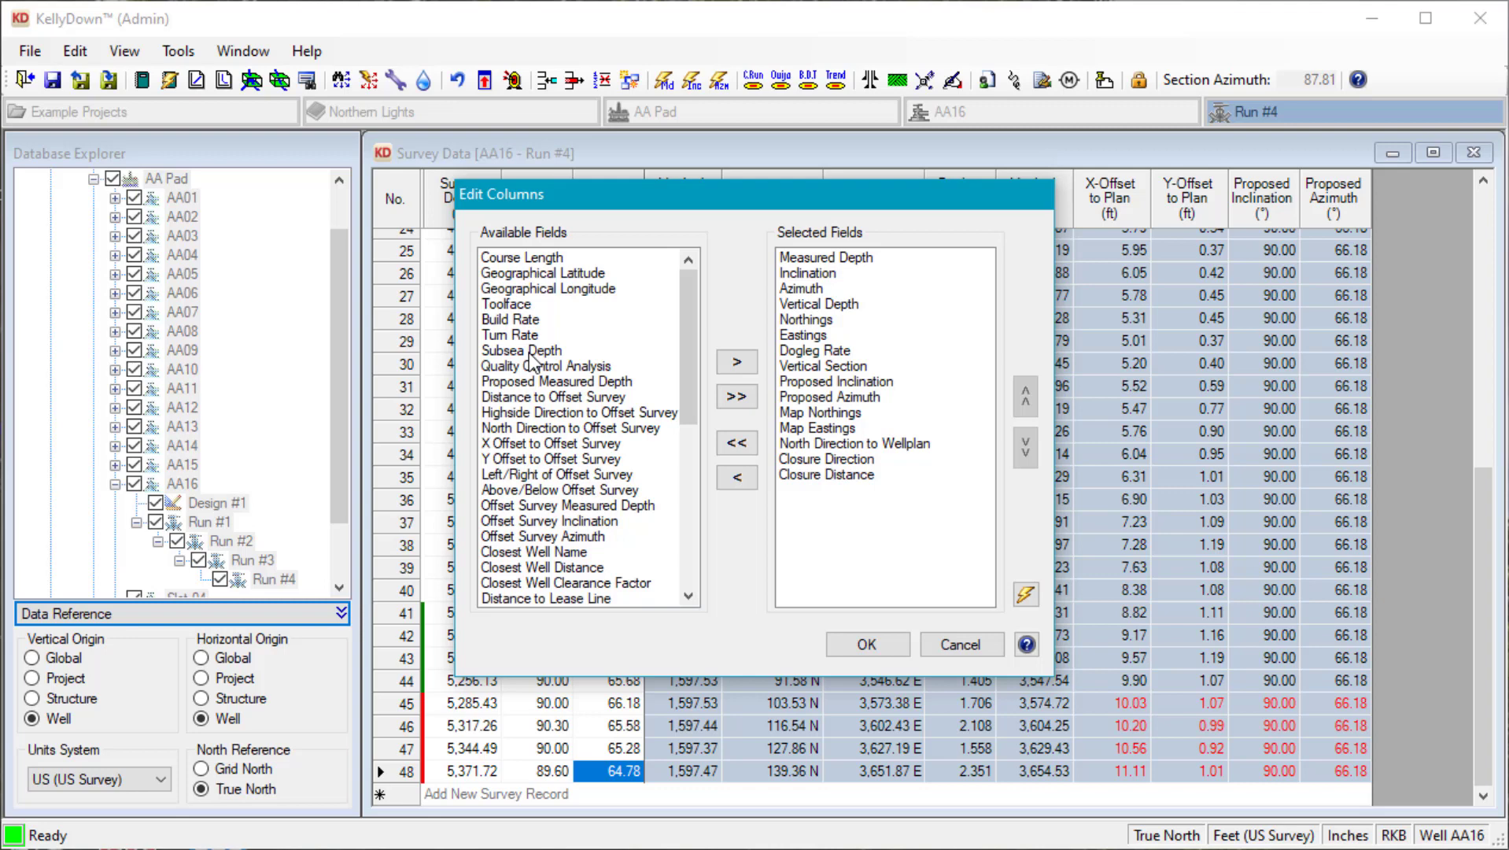
Move Closure Direction and Closure Distance together up the column order to directly below Measured Depth
click(817, 477)
shift+click(822, 458)
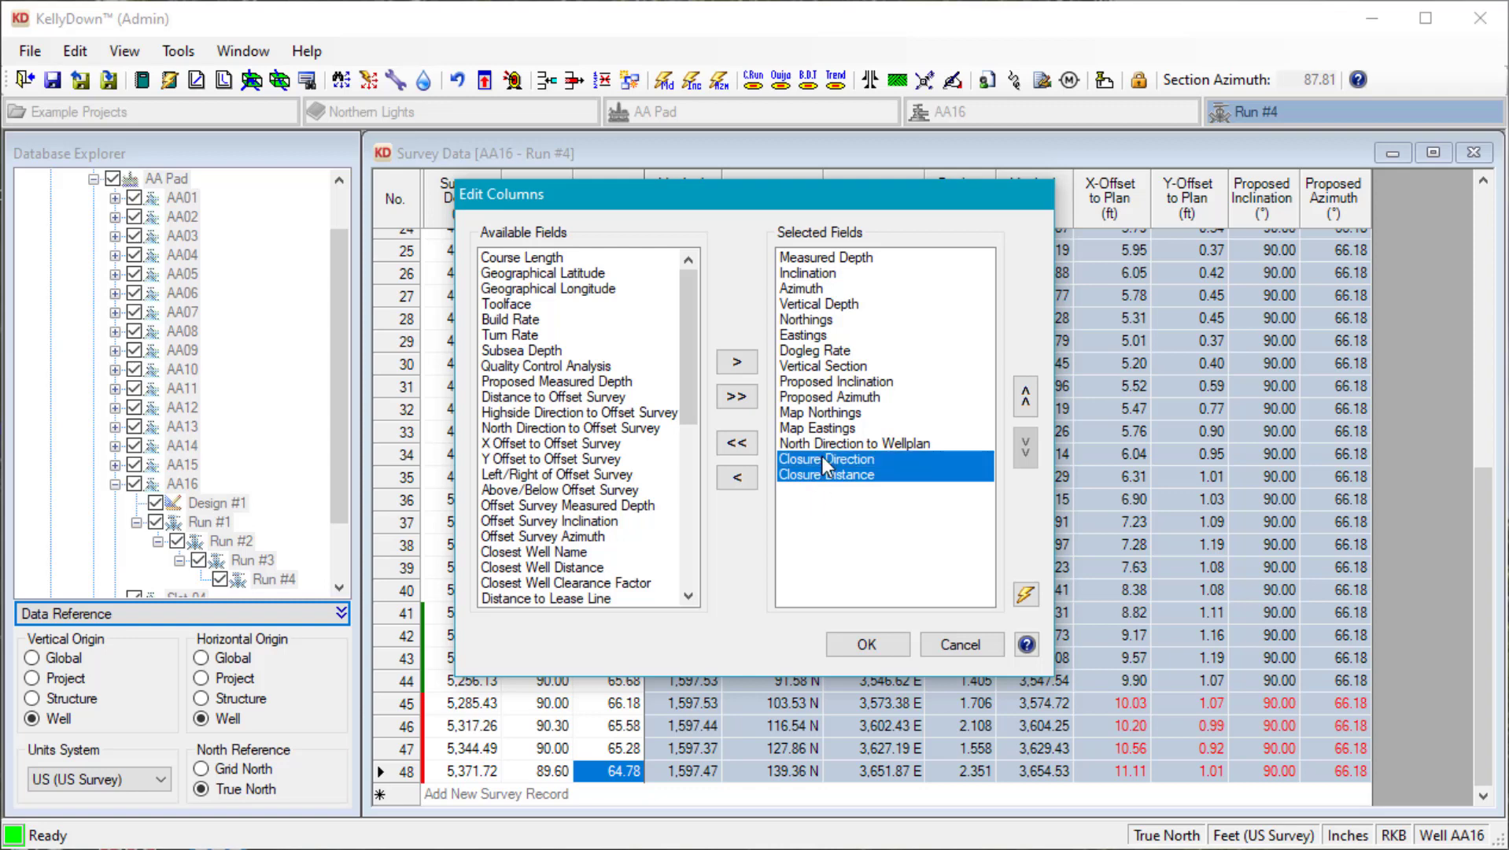
click(1026, 396)
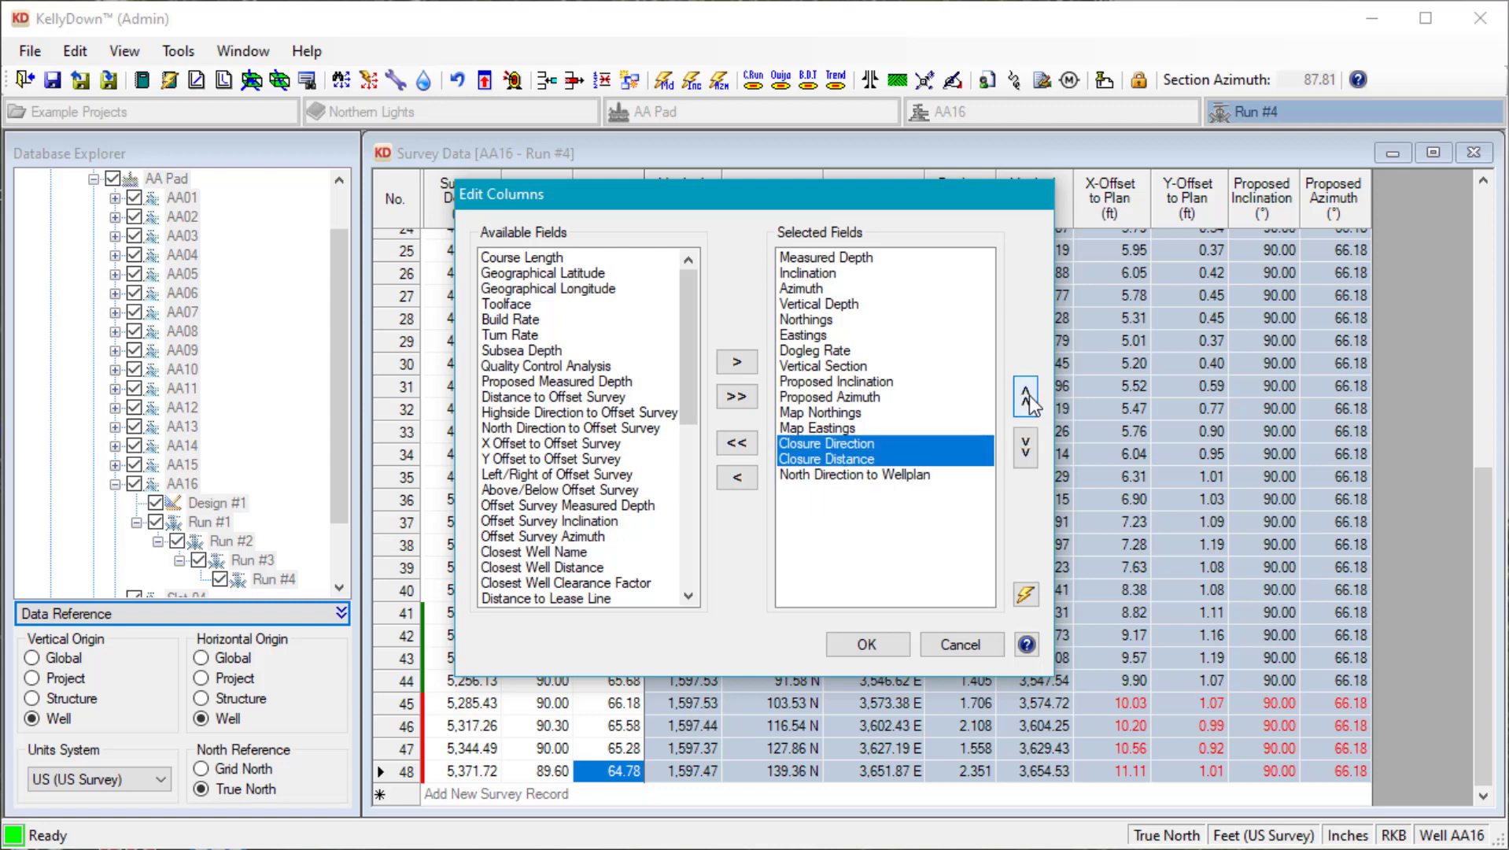
click(1026, 396)
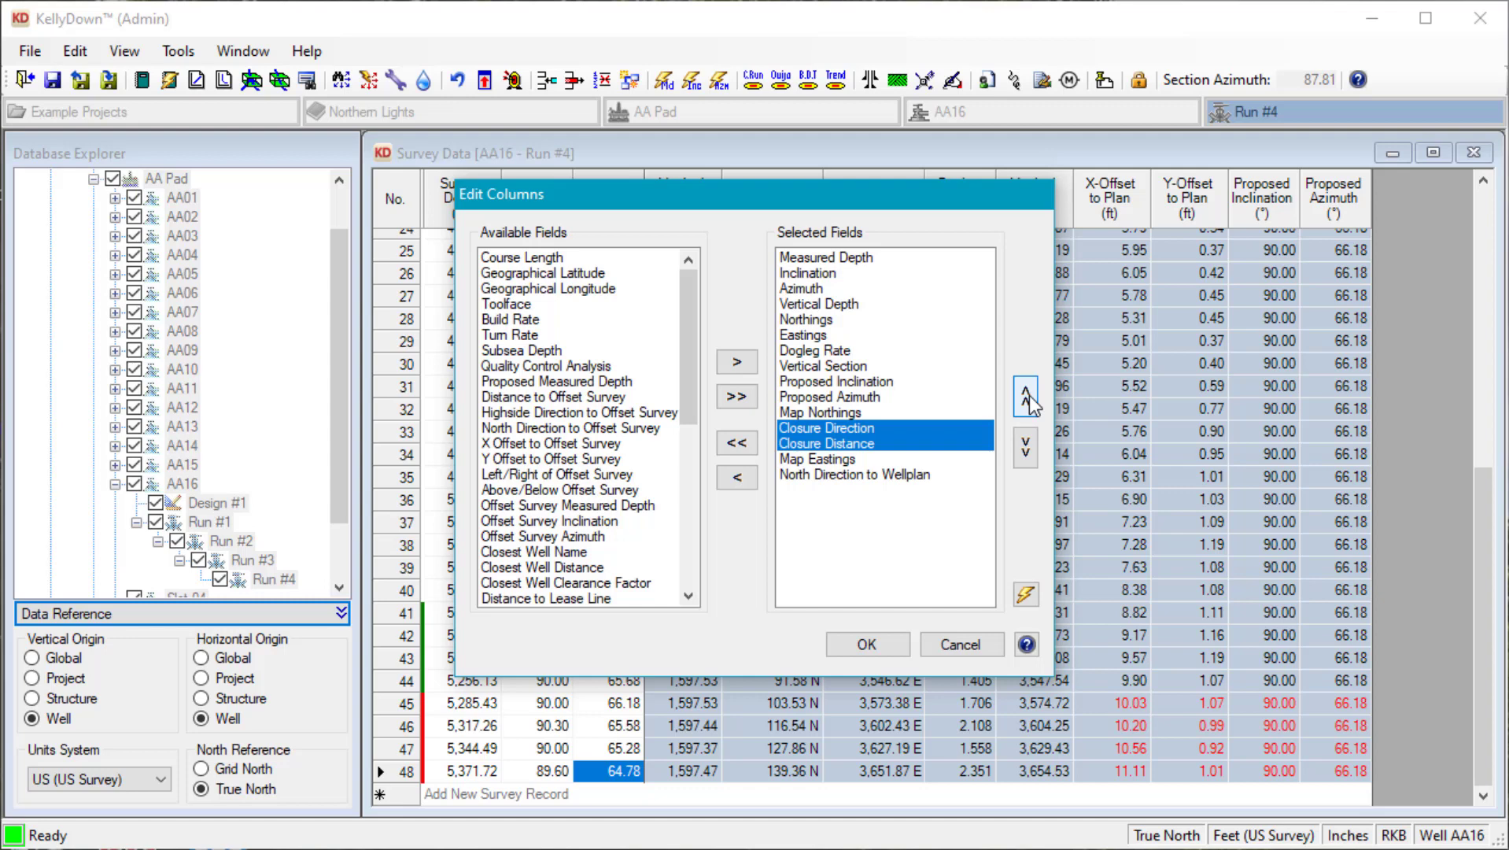
click(1026, 397)
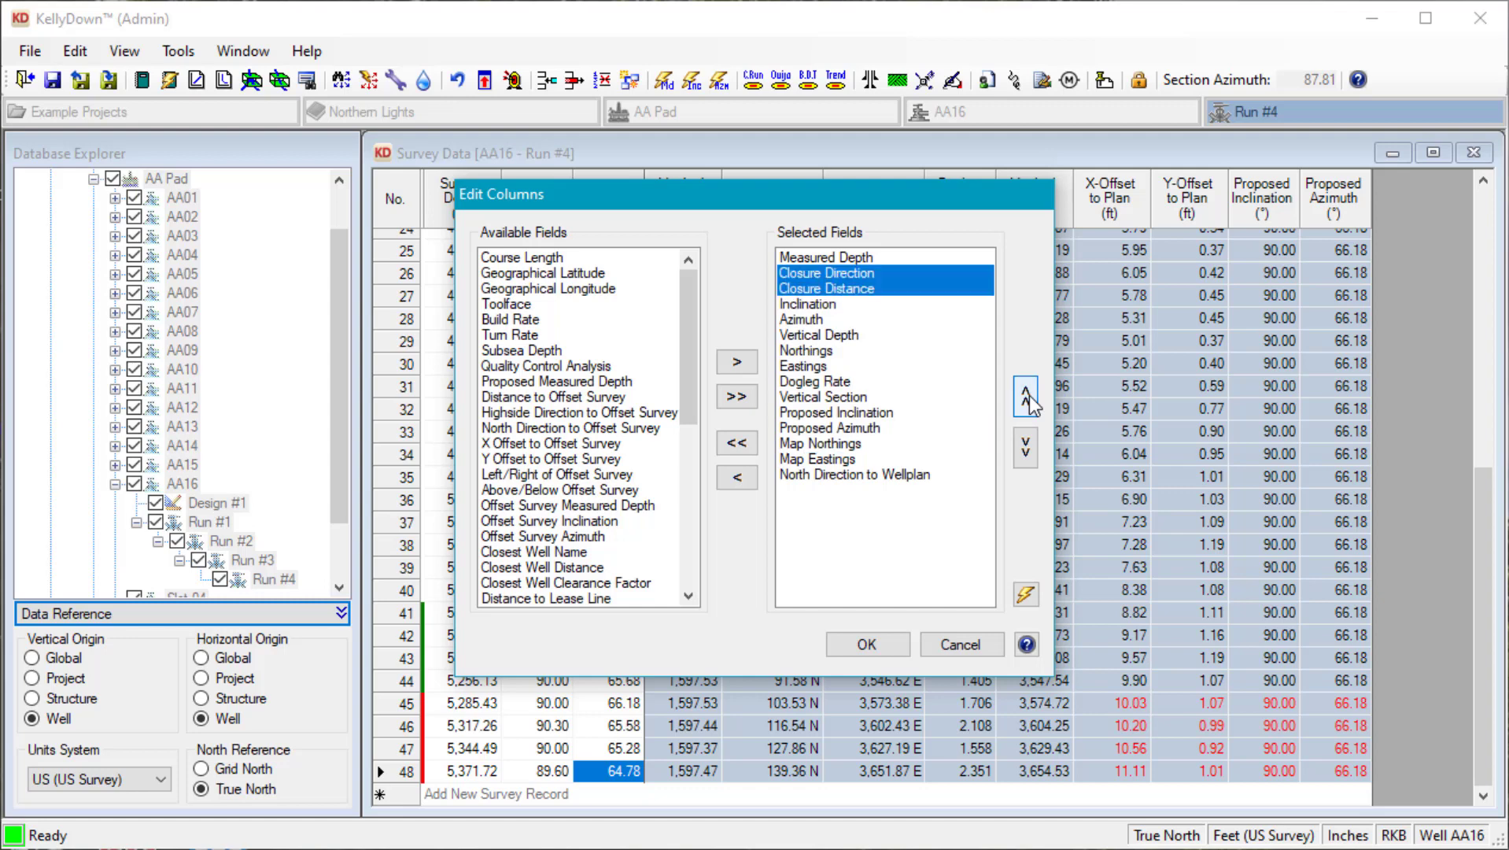
Move the two closure fields back down to the end of the selected fields
click(1026, 452)
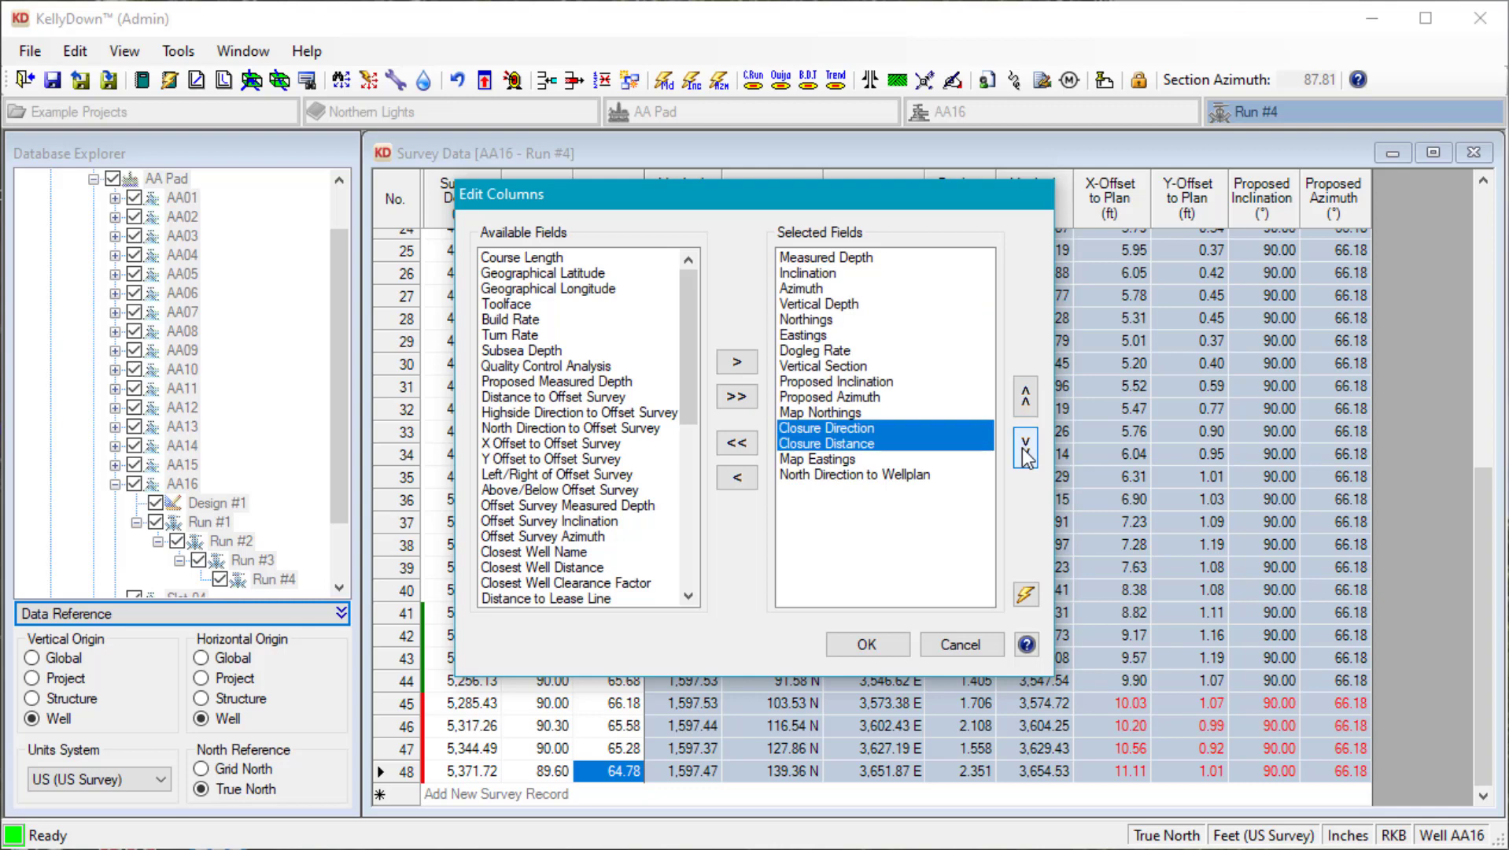
click(1026, 452)
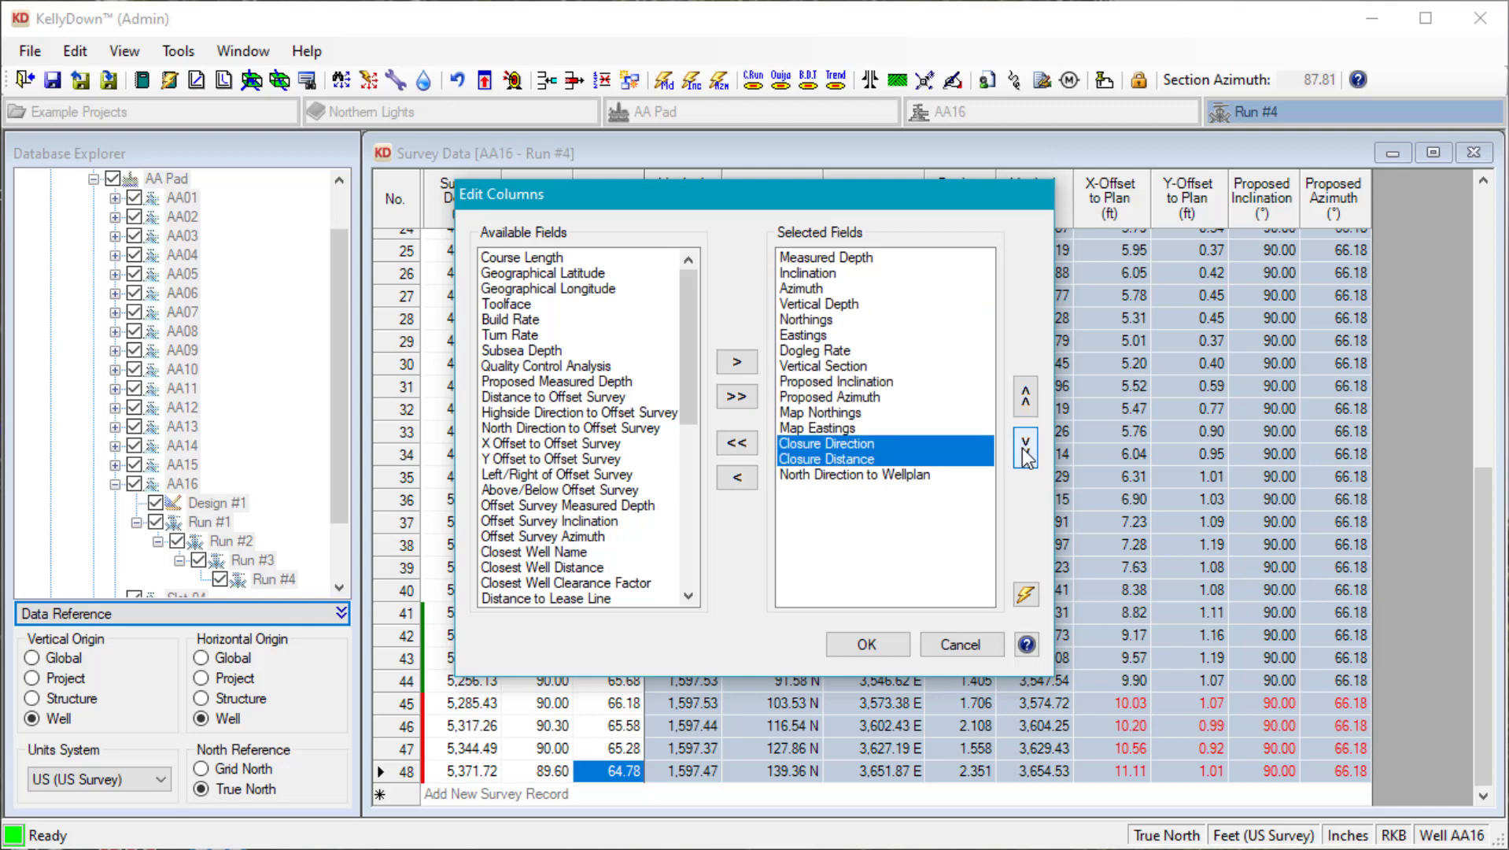
click(1026, 453)
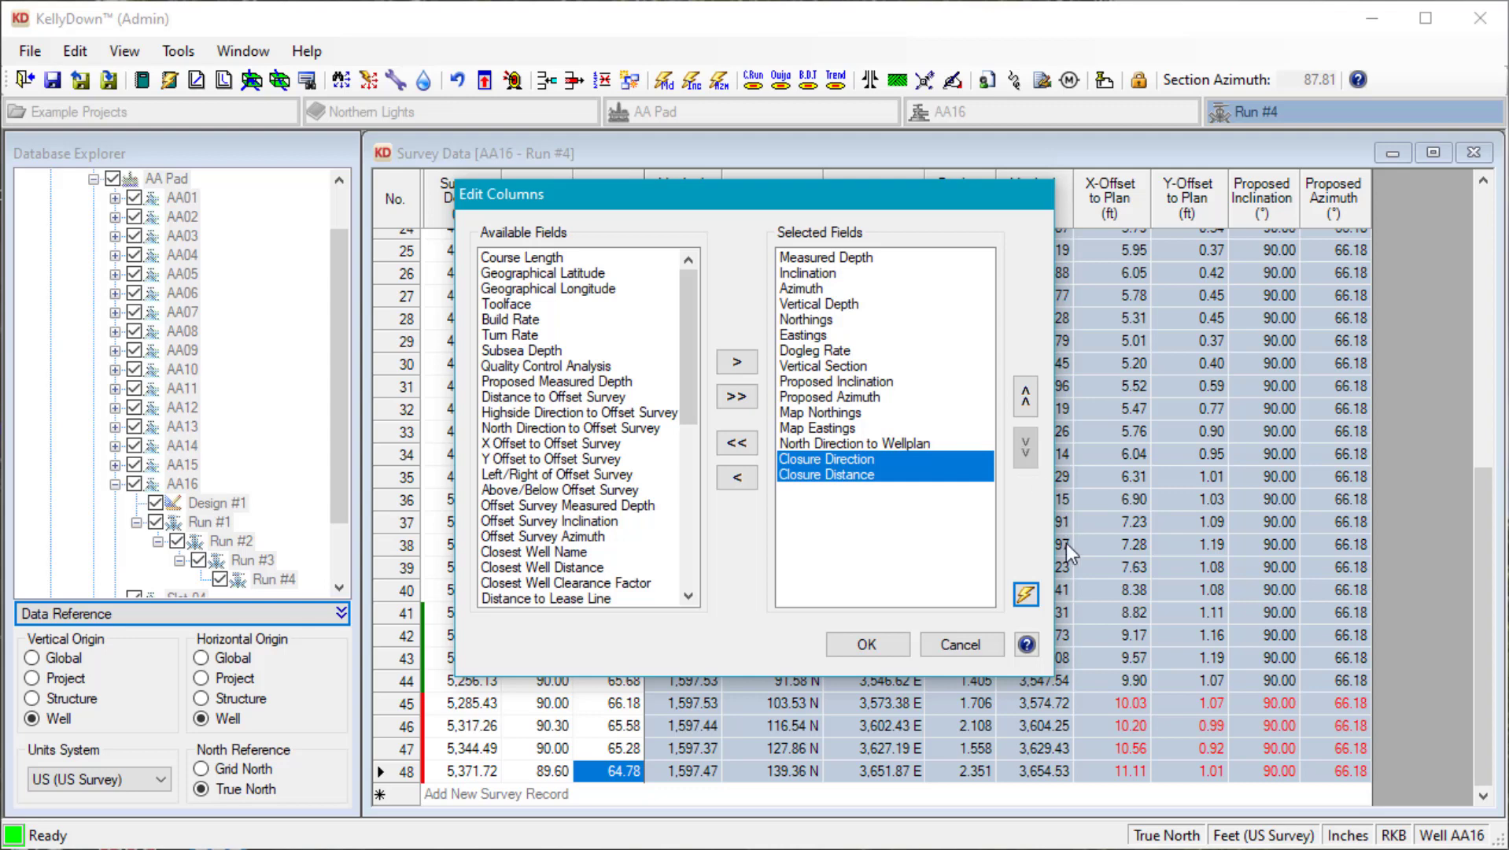
Reset the survey columns to their default selection and order, and accept the column settings
click(1026, 595)
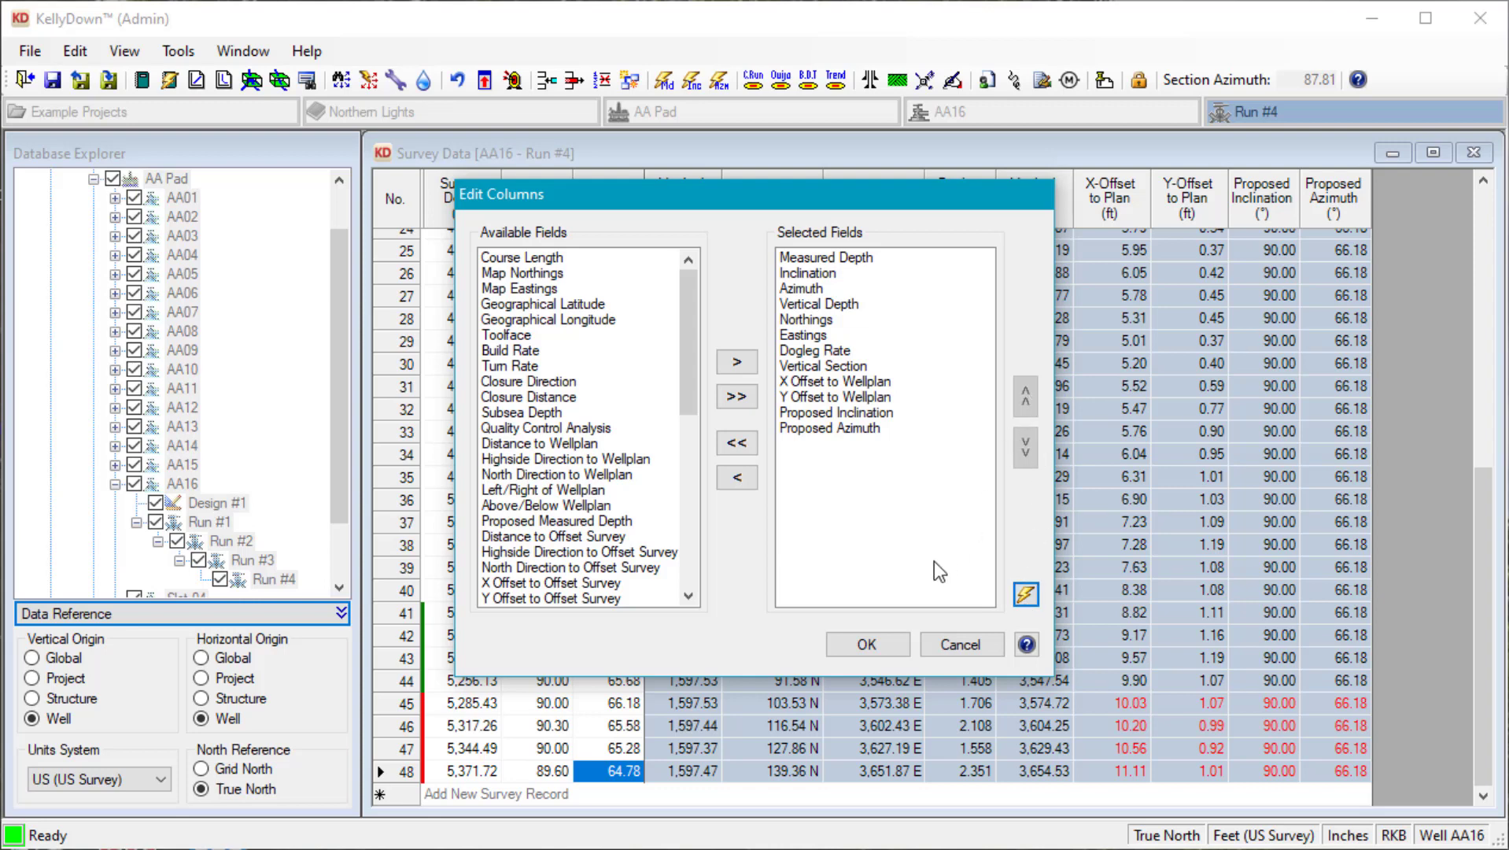
click(882, 647)
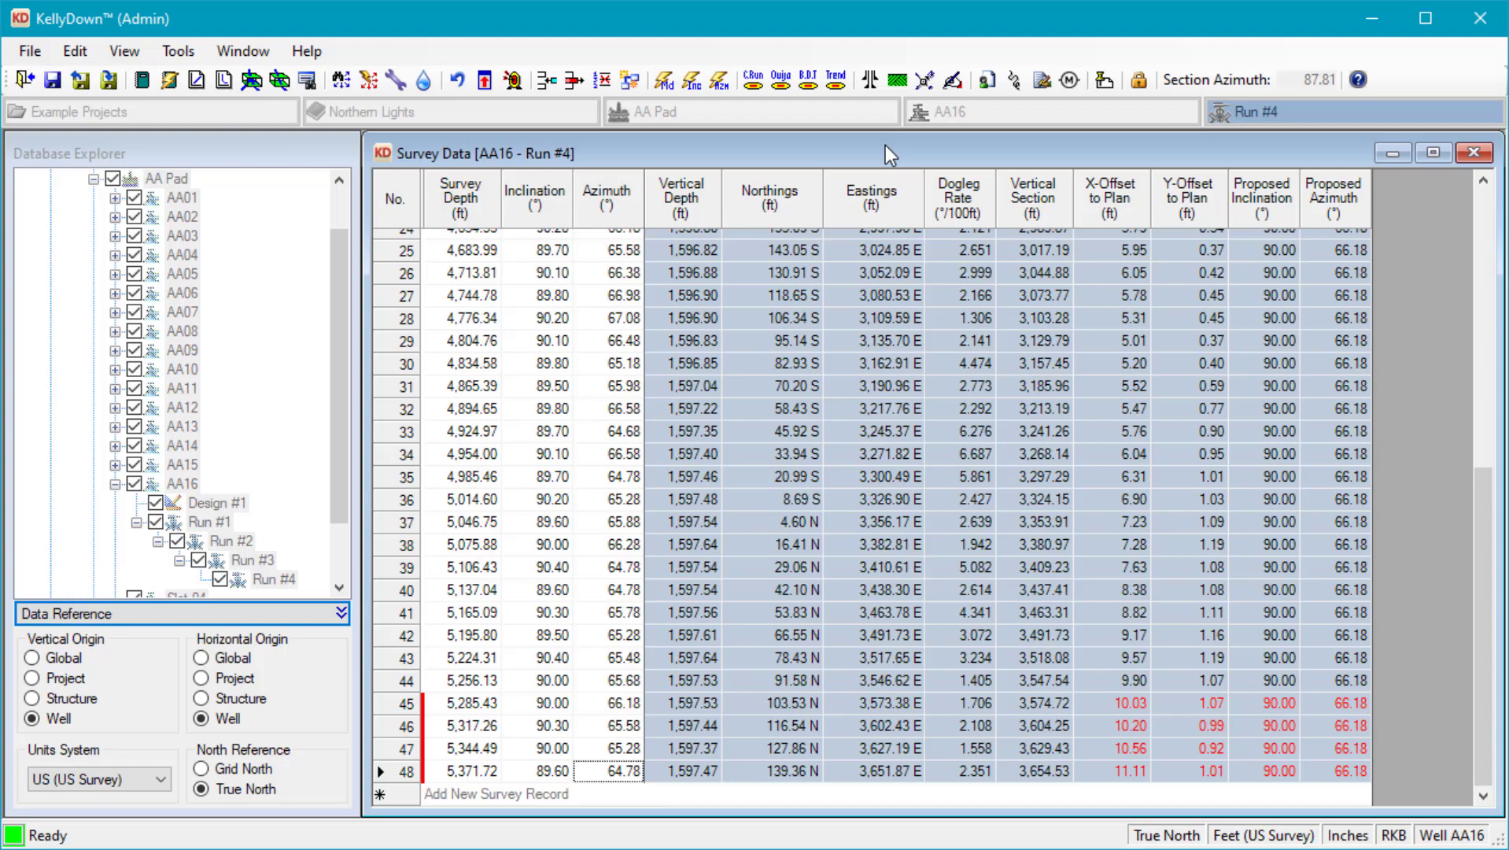
Open the survey properties of Run #4
click(83, 48)
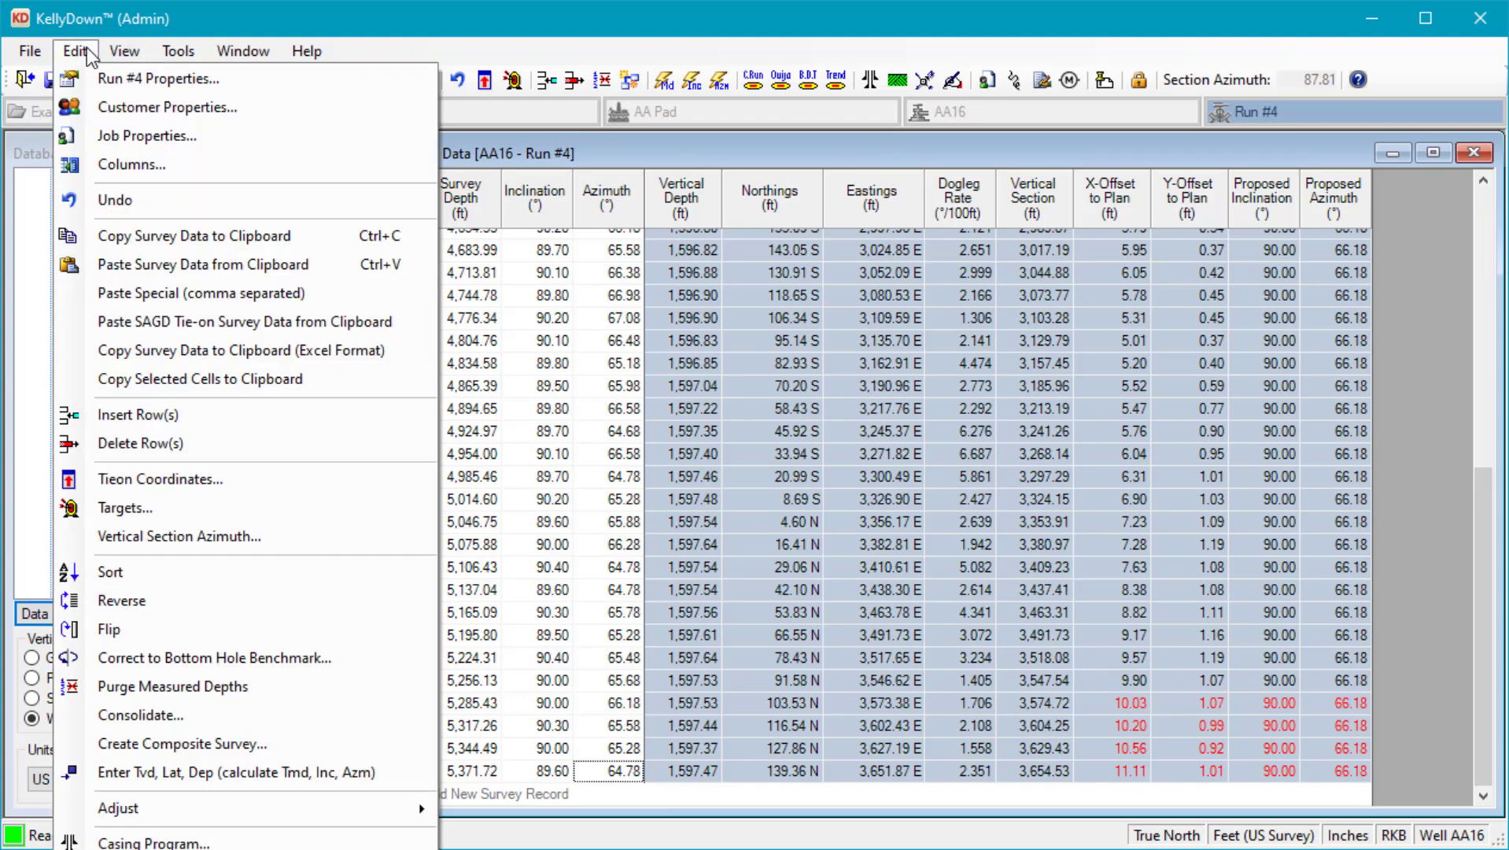
click(97, 82)
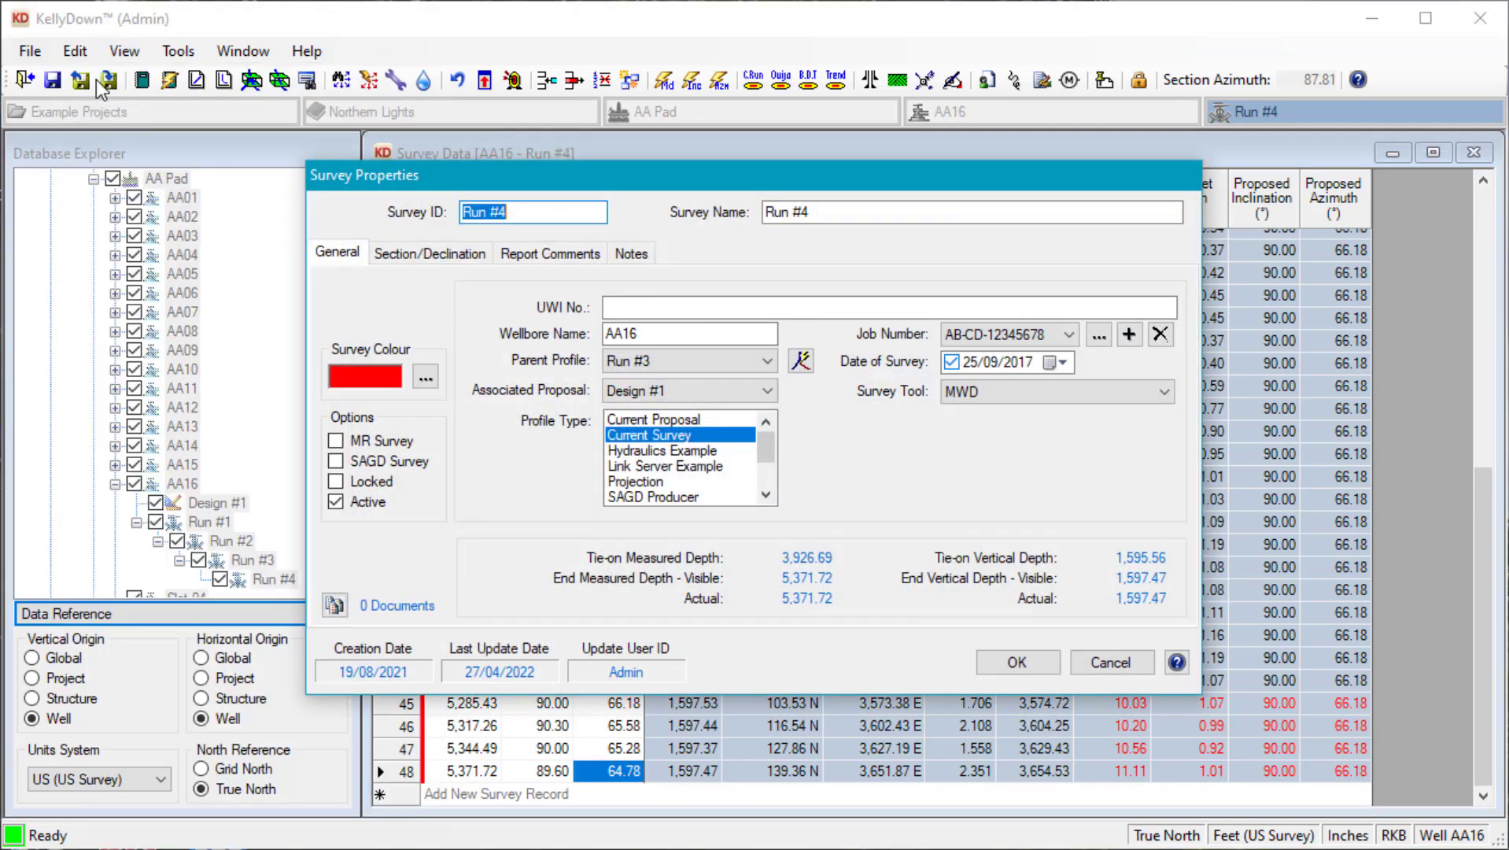